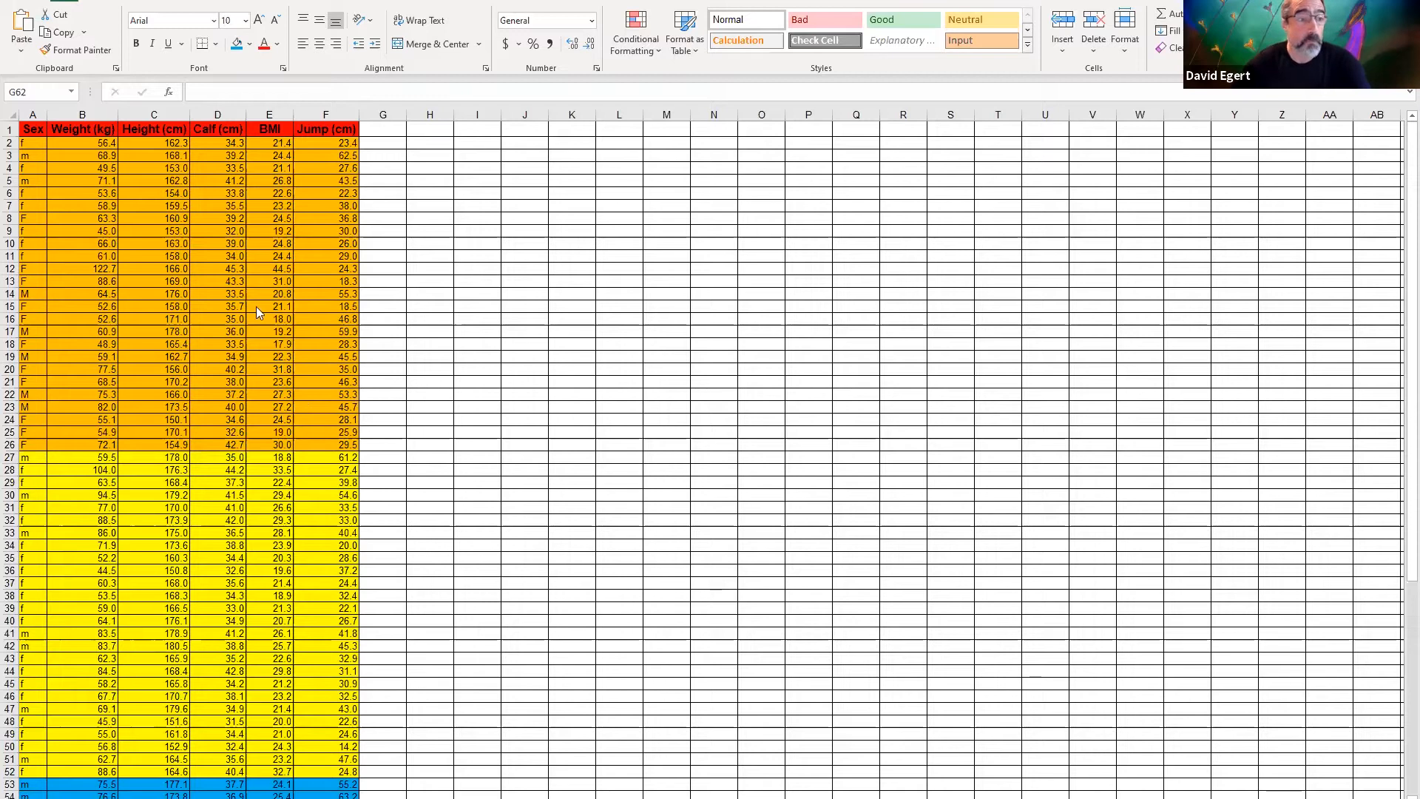
pyautogui.scroll(-13, 106, 340)
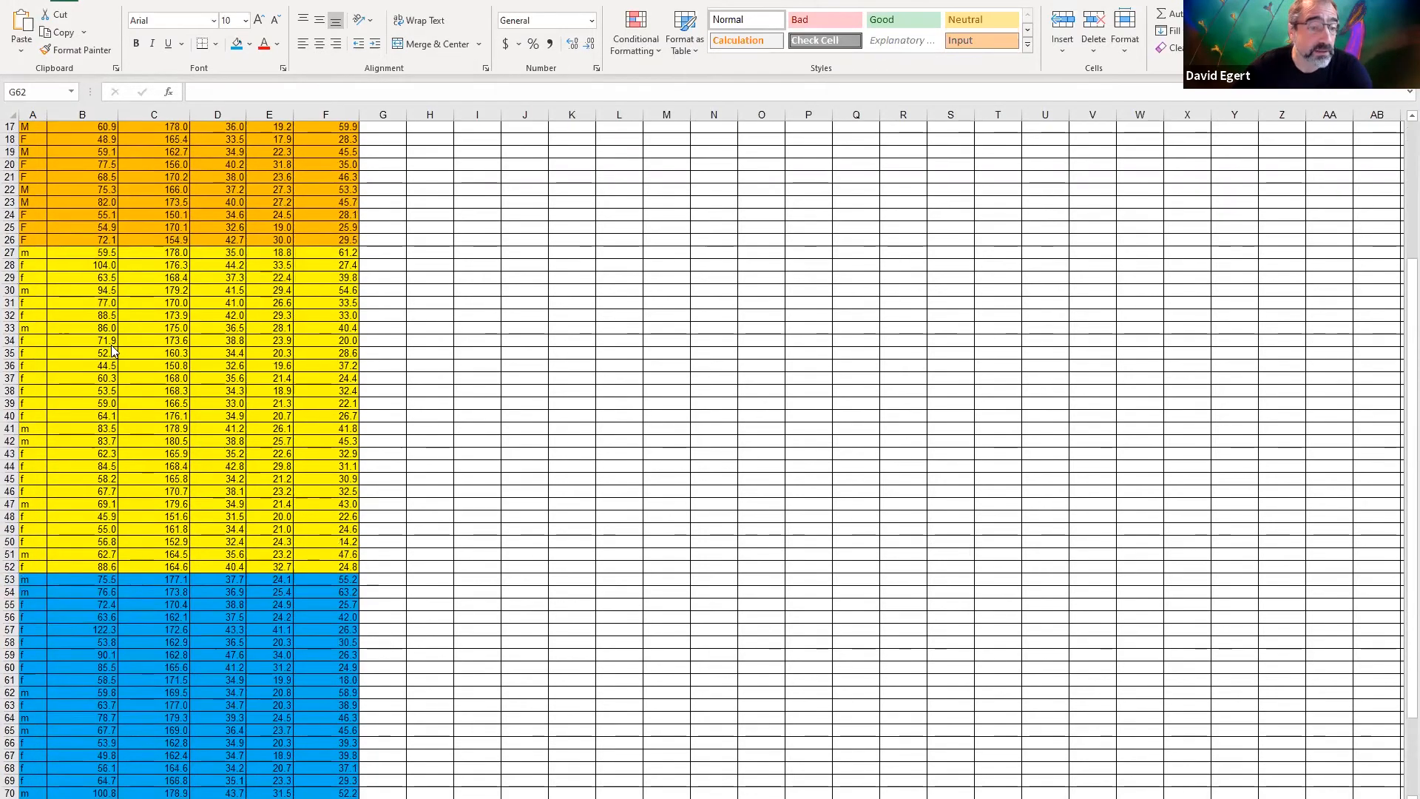
pyautogui.scroll(11, 111, 347)
pyautogui.scroll(2, 296, 472)
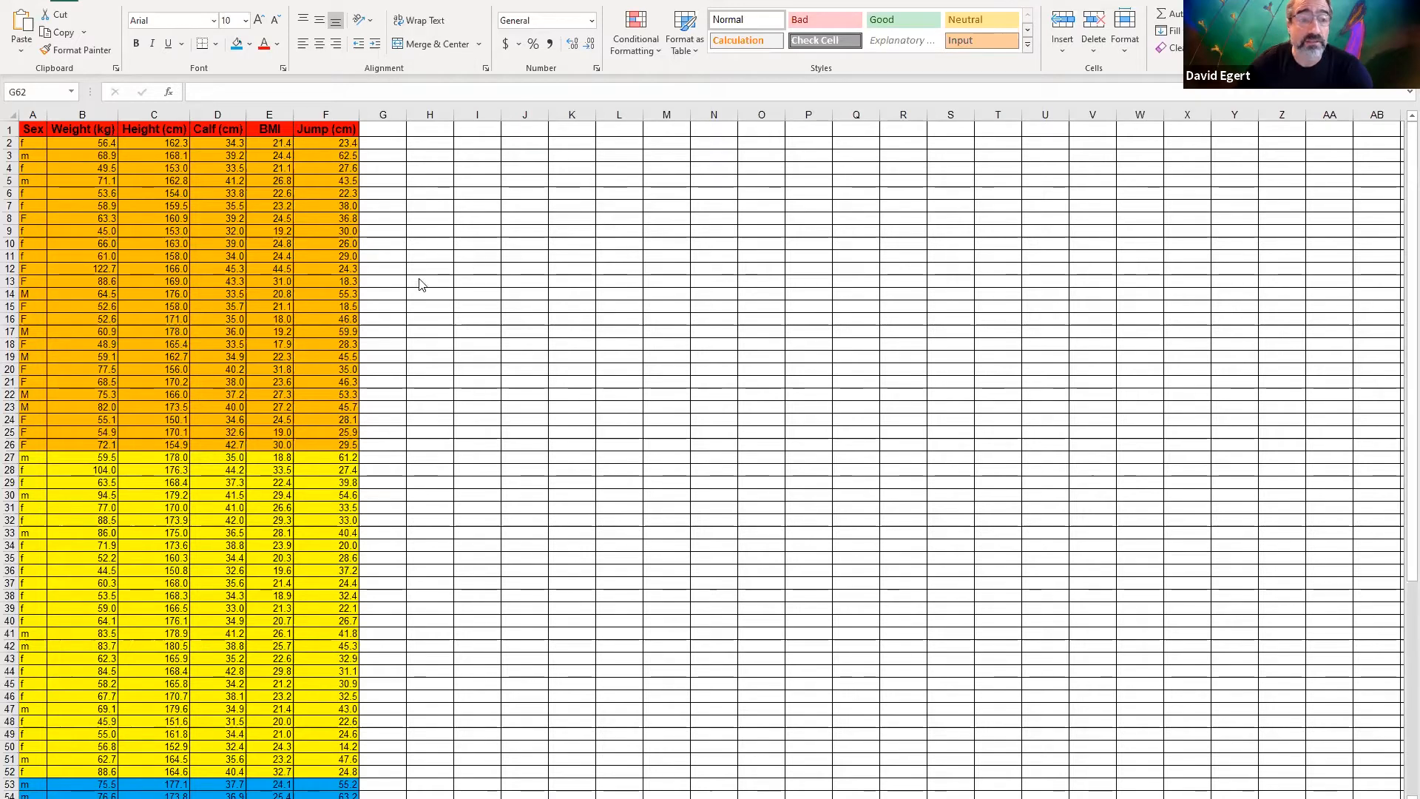
pyautogui.click(522, 284)
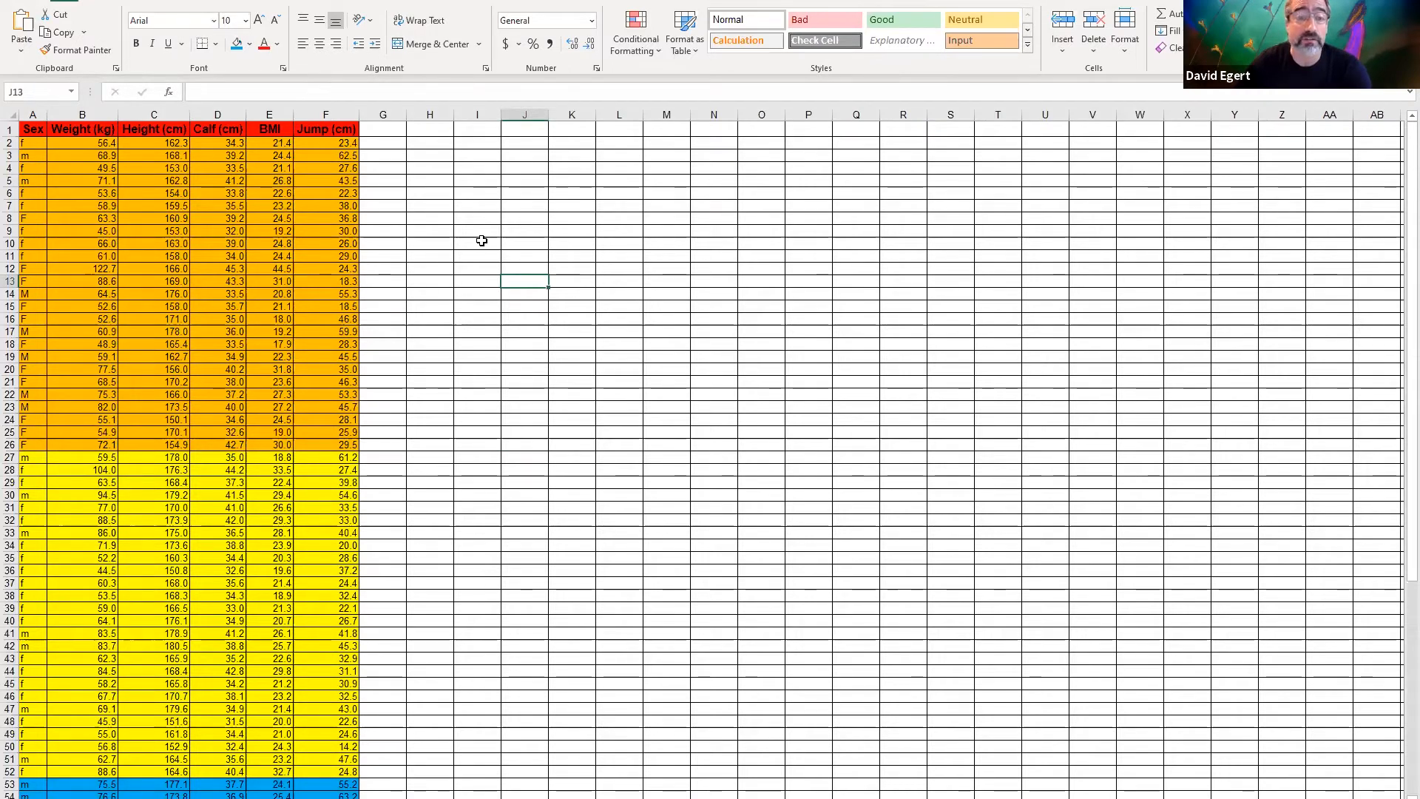
pyautogui.click(326, 297)
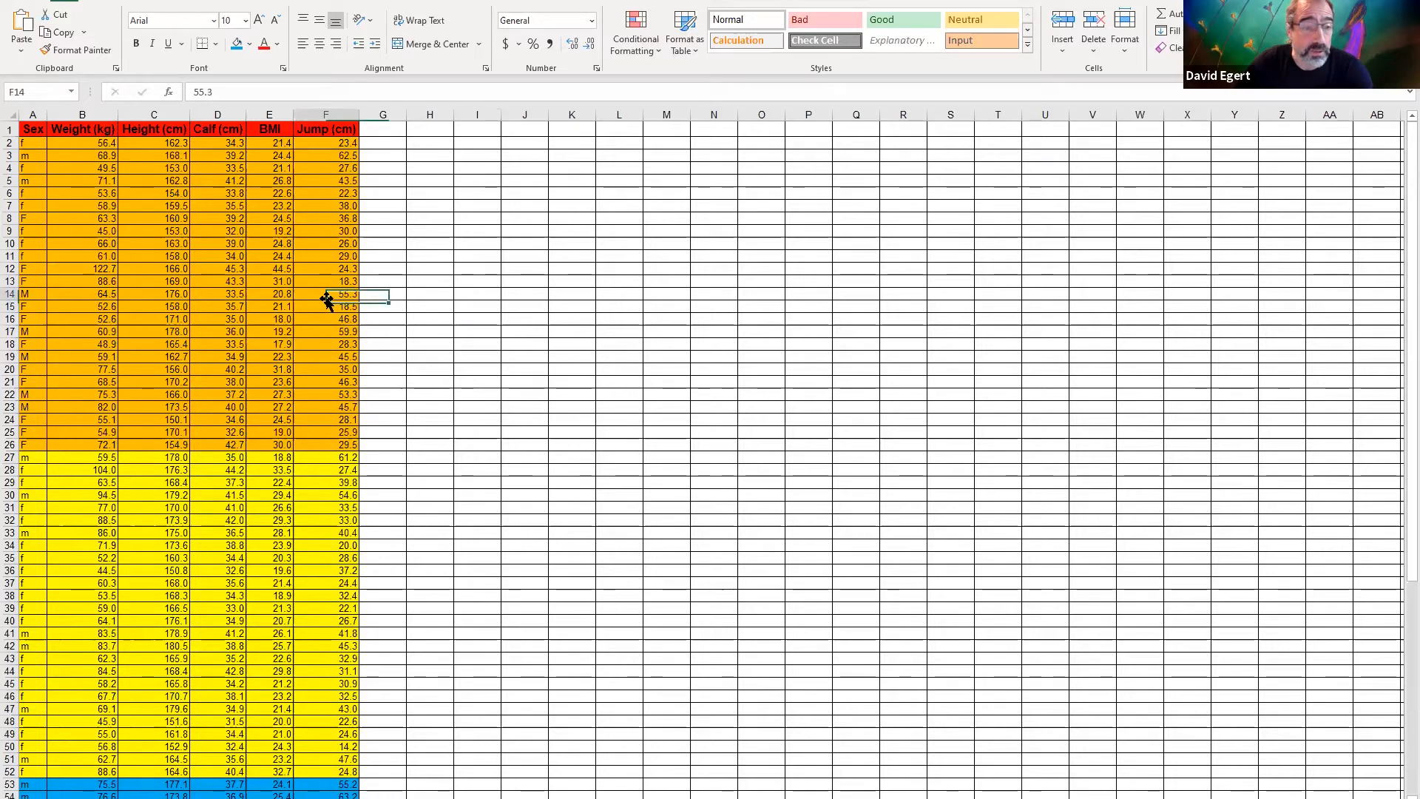
pyautogui.click(392, 297)
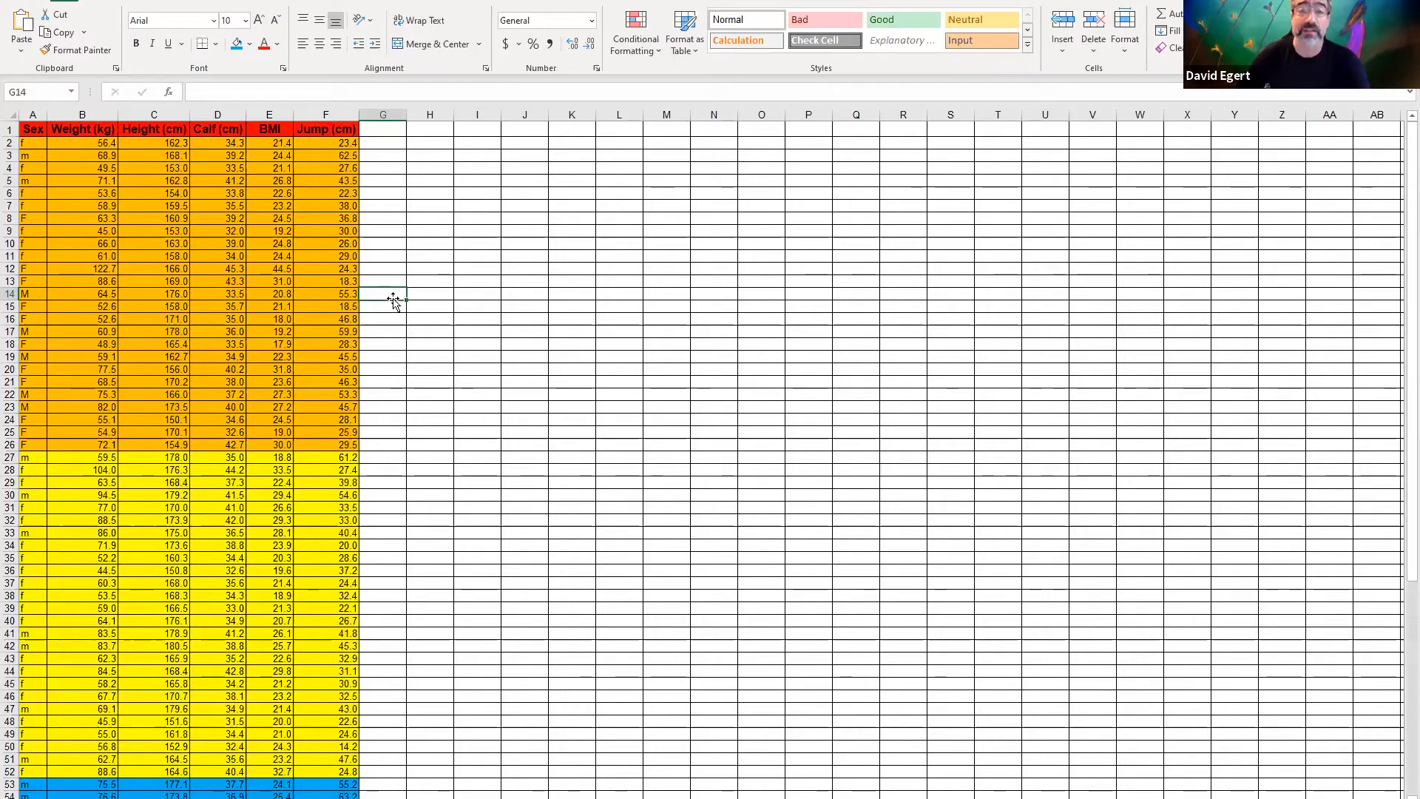
# Insert a blank scatter chart from empty cell K15 and enlarge it to span about columns F to U and rows 5 to 43
pyautogui.click(563, 306)
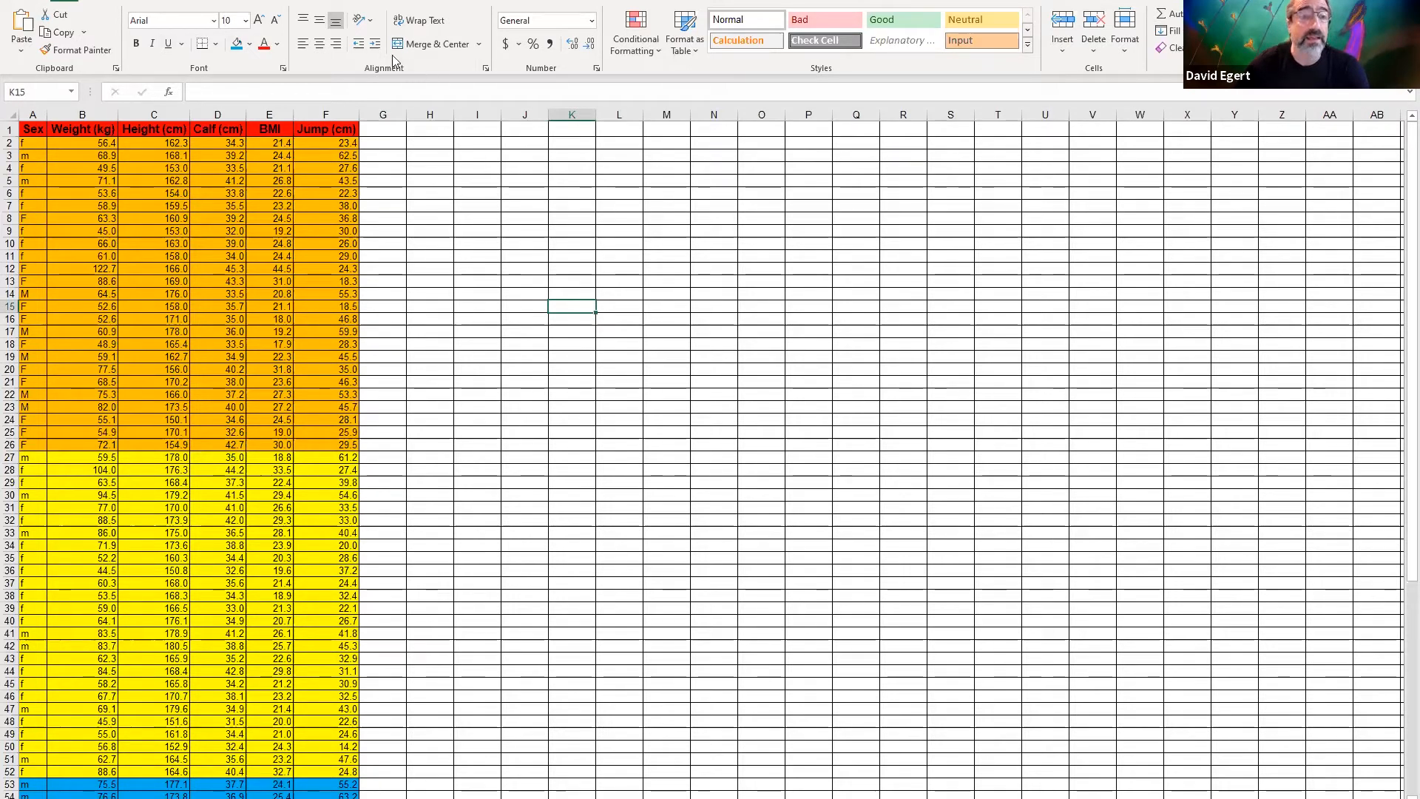
pyautogui.click(118, 2)
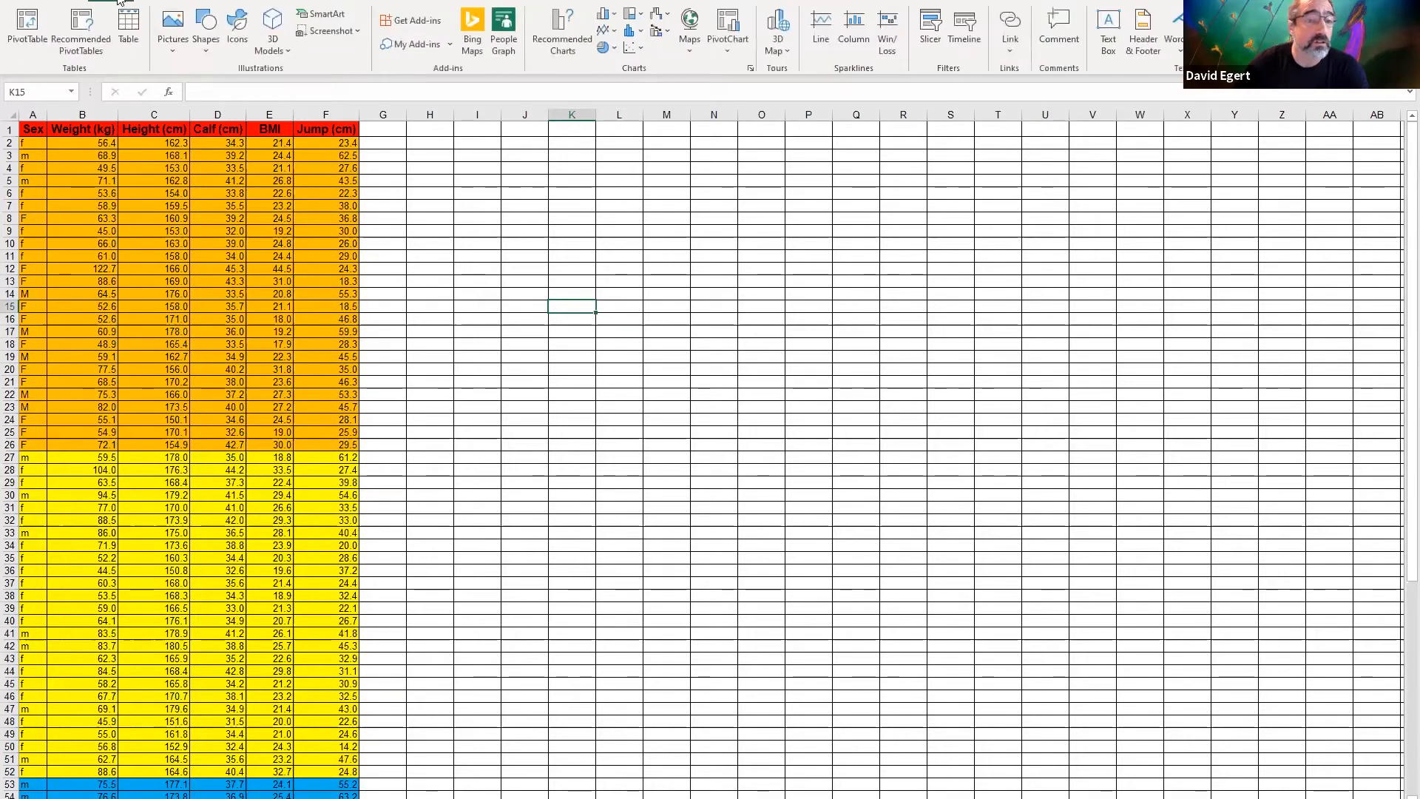
pyautogui.click(635, 50)
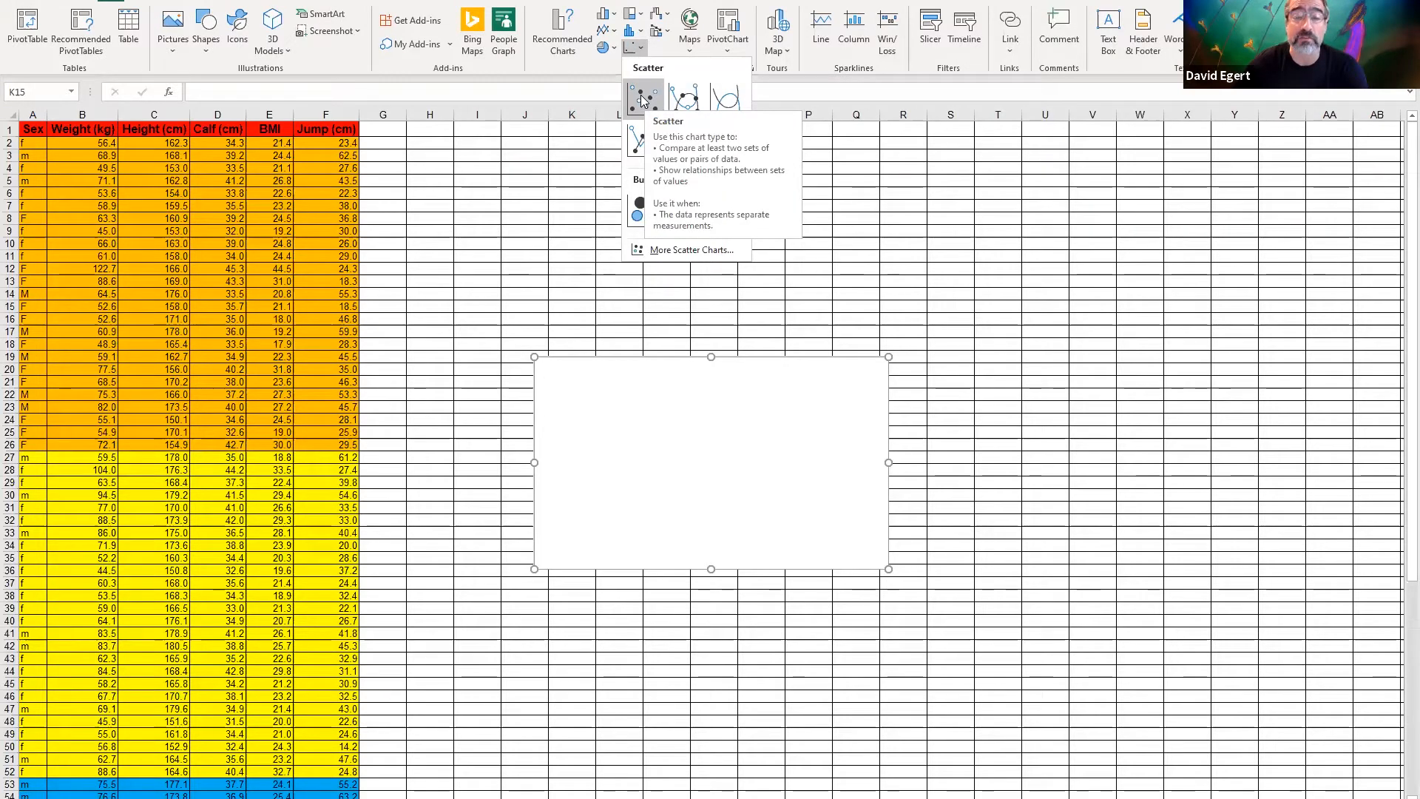
pyautogui.click(642, 100)
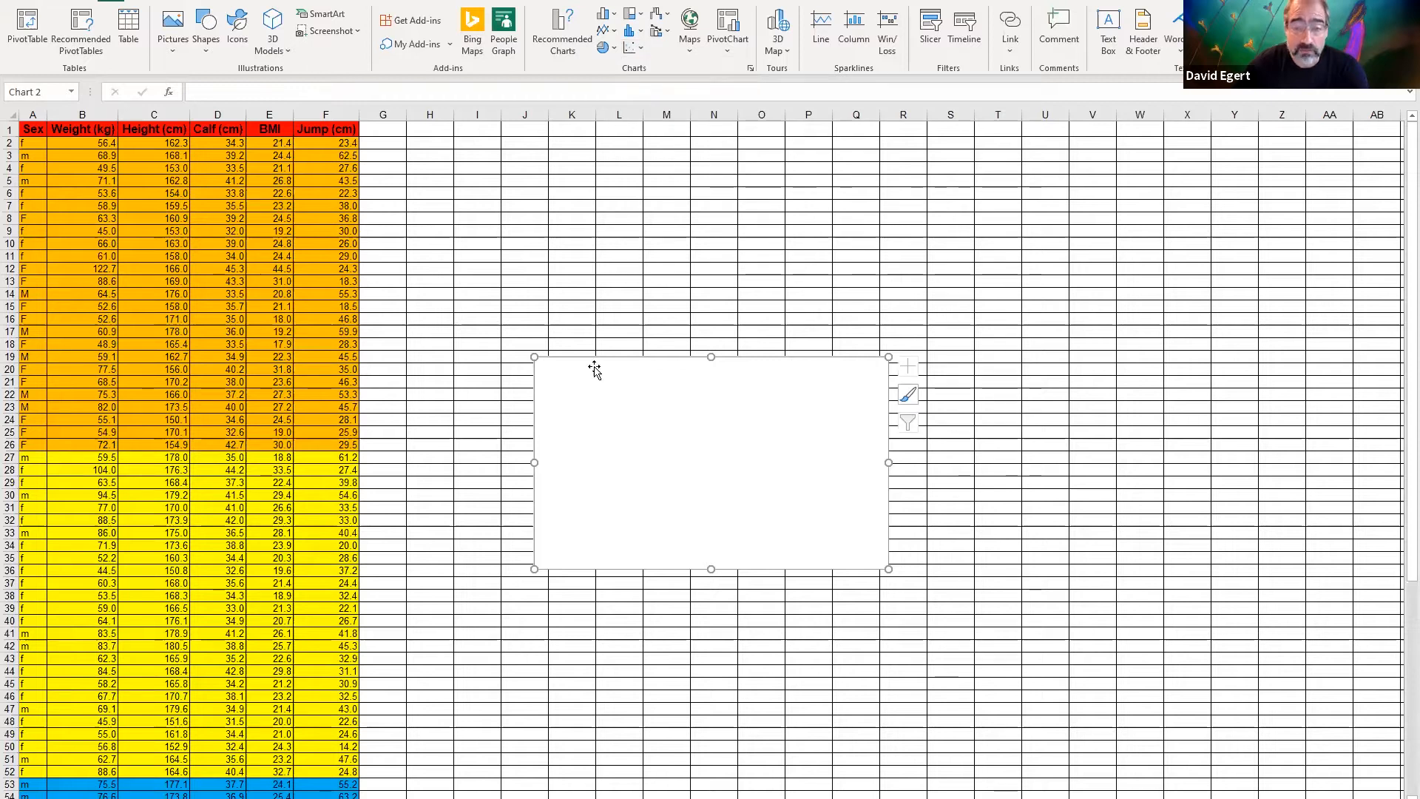
pyautogui.moveTo(532, 358); pyautogui.dragTo(345, 182)
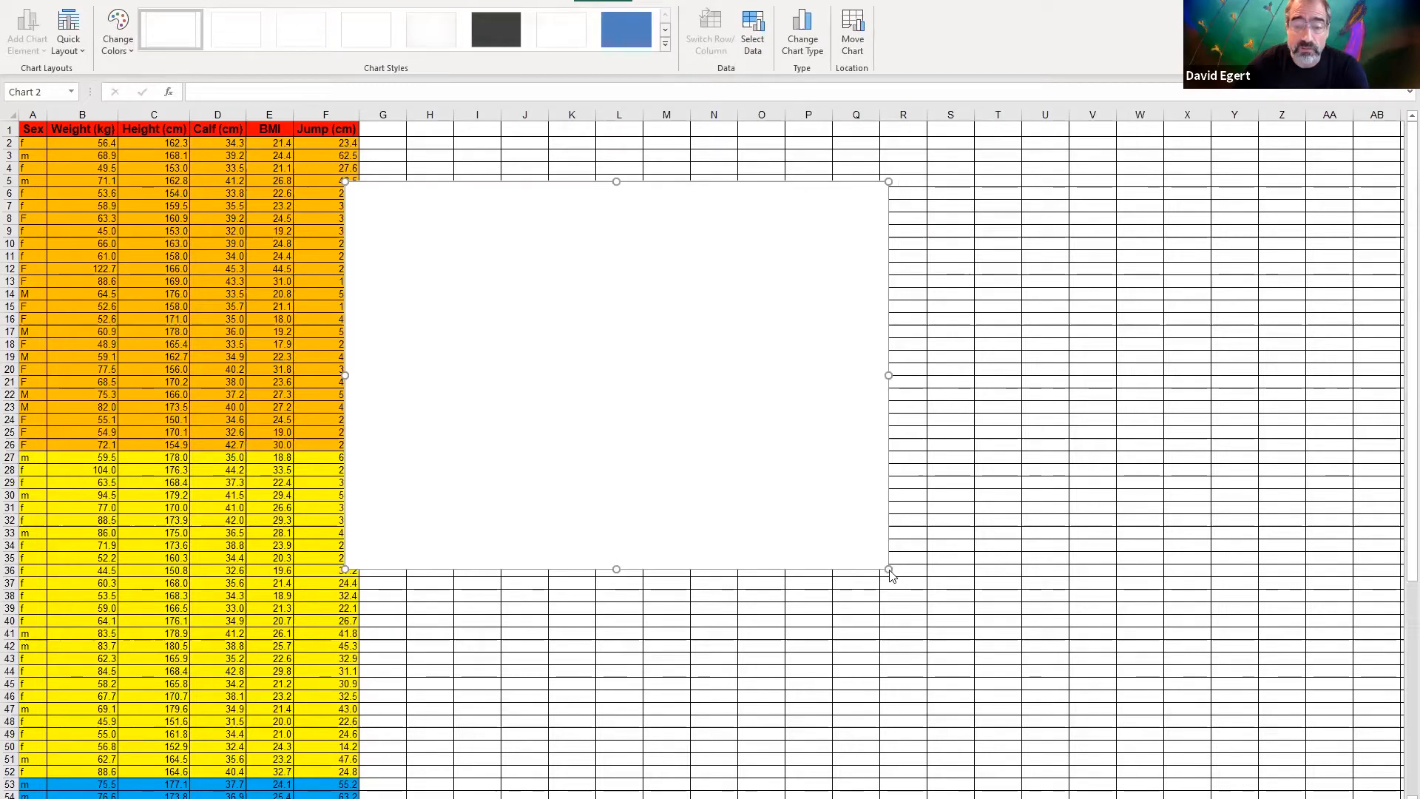
pyautogui.moveTo(889, 569); pyautogui.dragTo(994, 634)
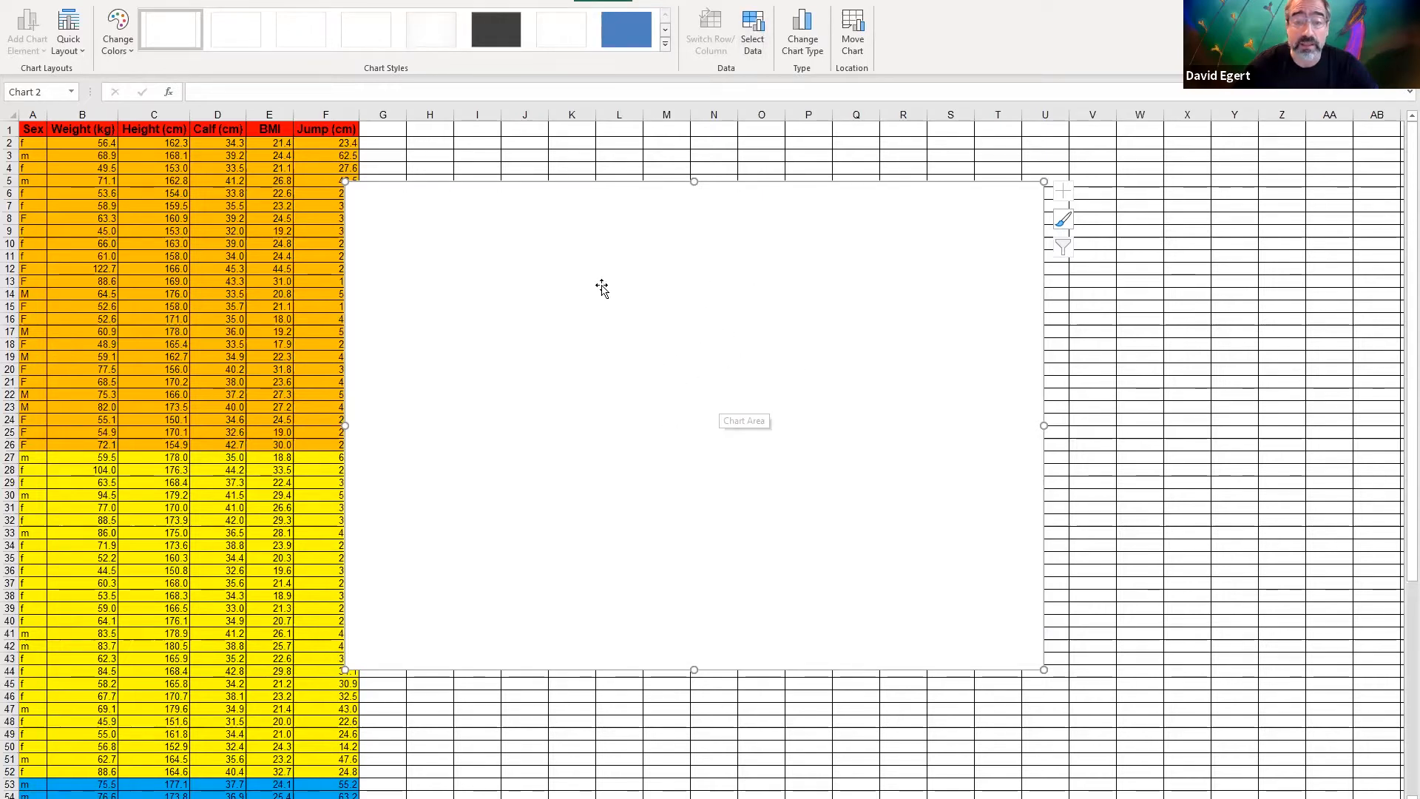
# Add a data series to the chart with the Height column, =Data!$C$2:$C$79, as its X values
pyautogui.rightClick(708, 354)
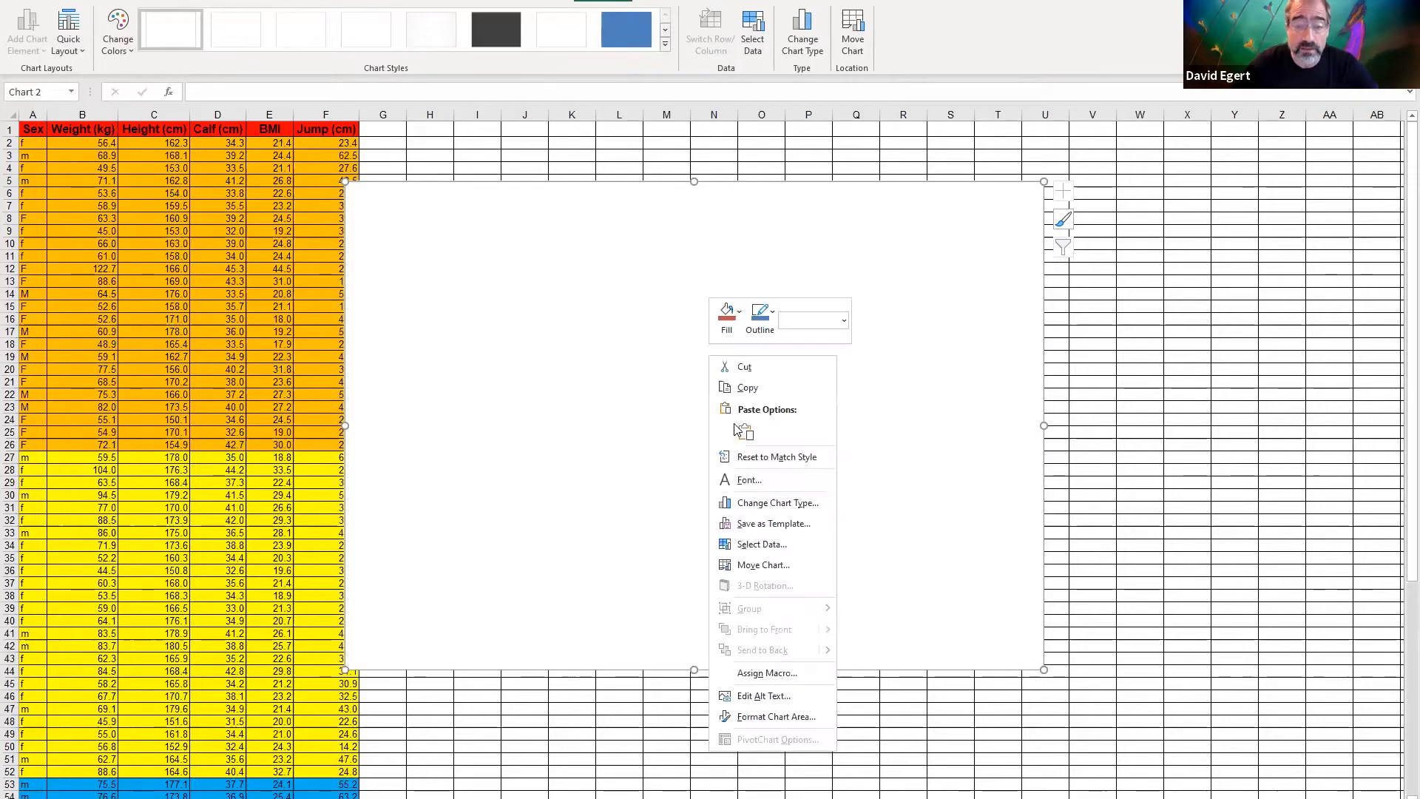
pyautogui.click(758, 549)
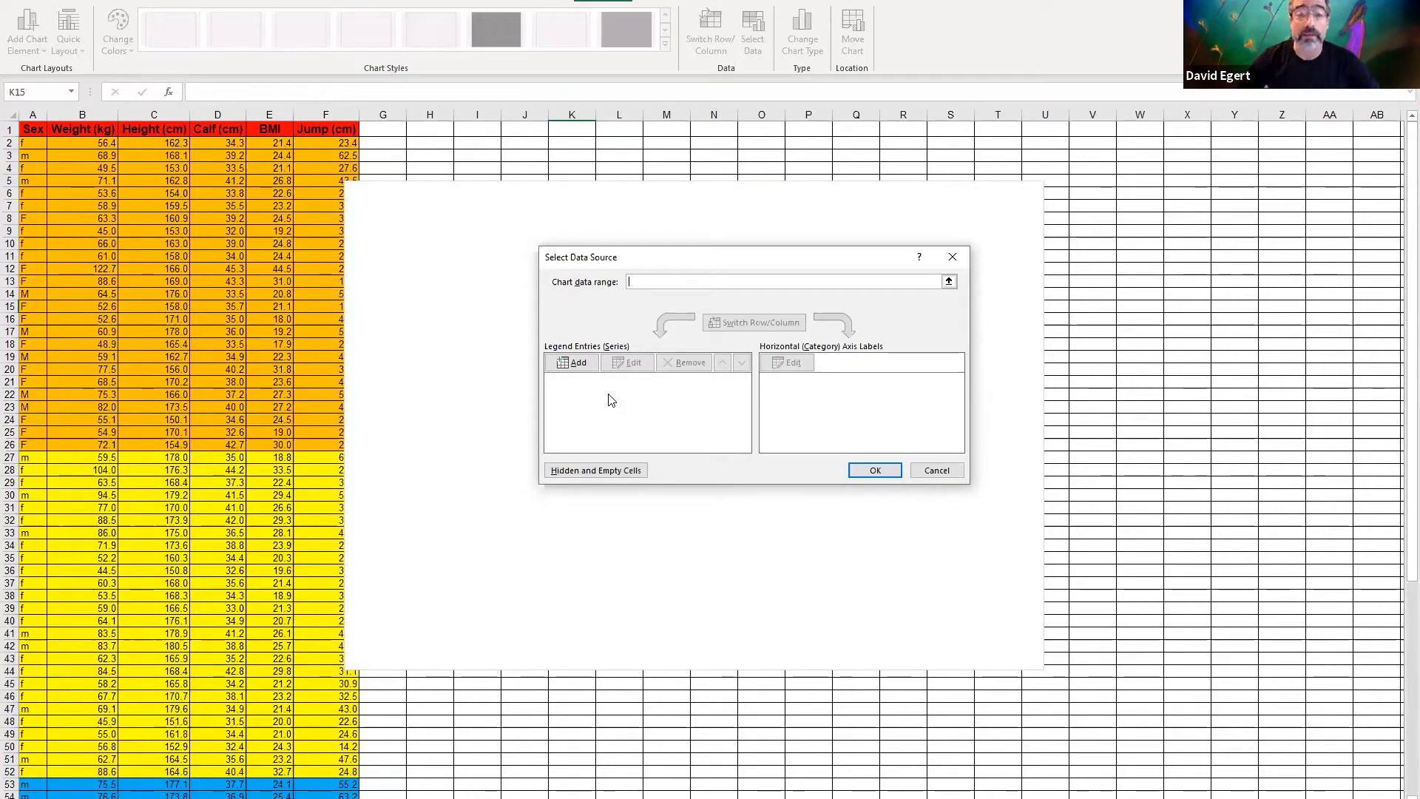
pyautogui.click(581, 364)
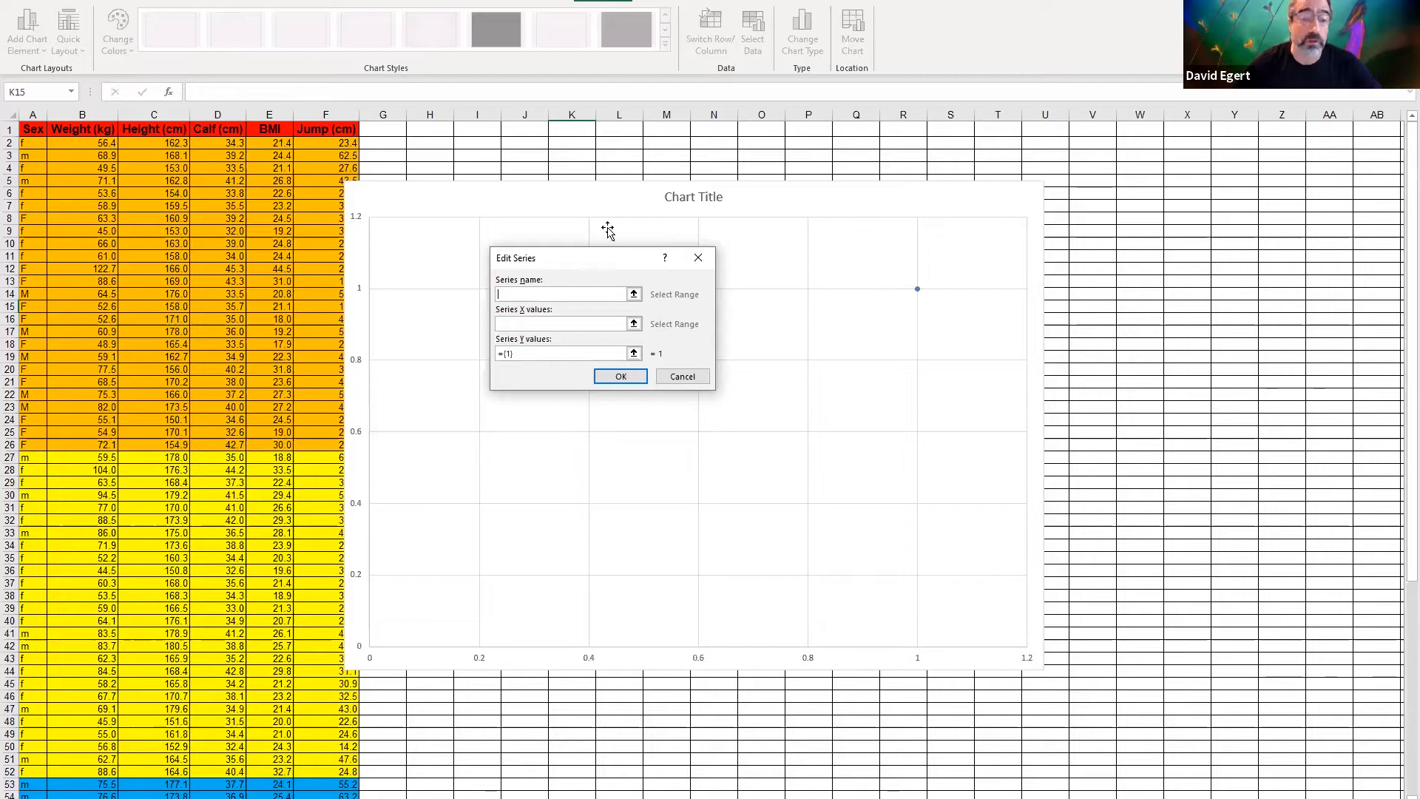
pyautogui.click(552, 320)
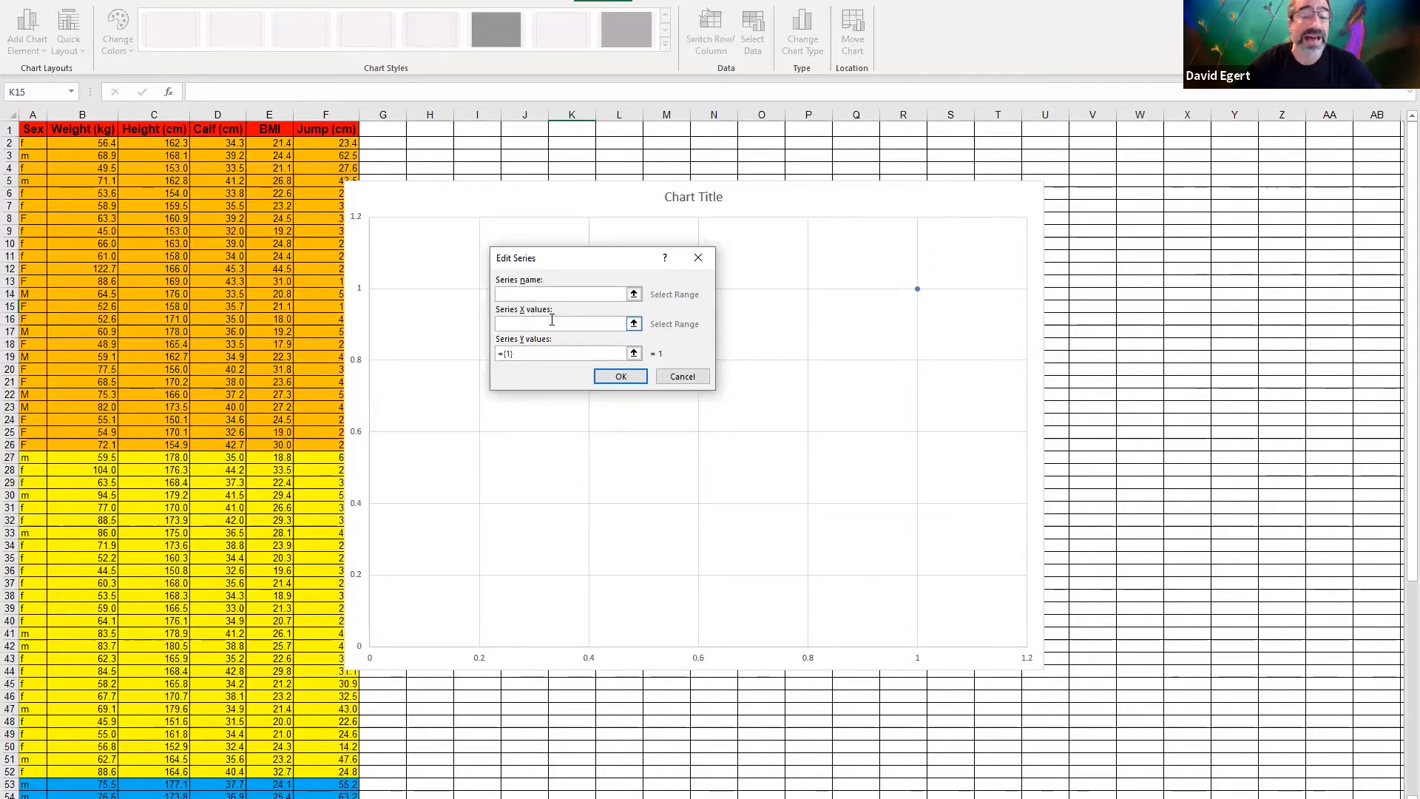
pyautogui.click(634, 324)
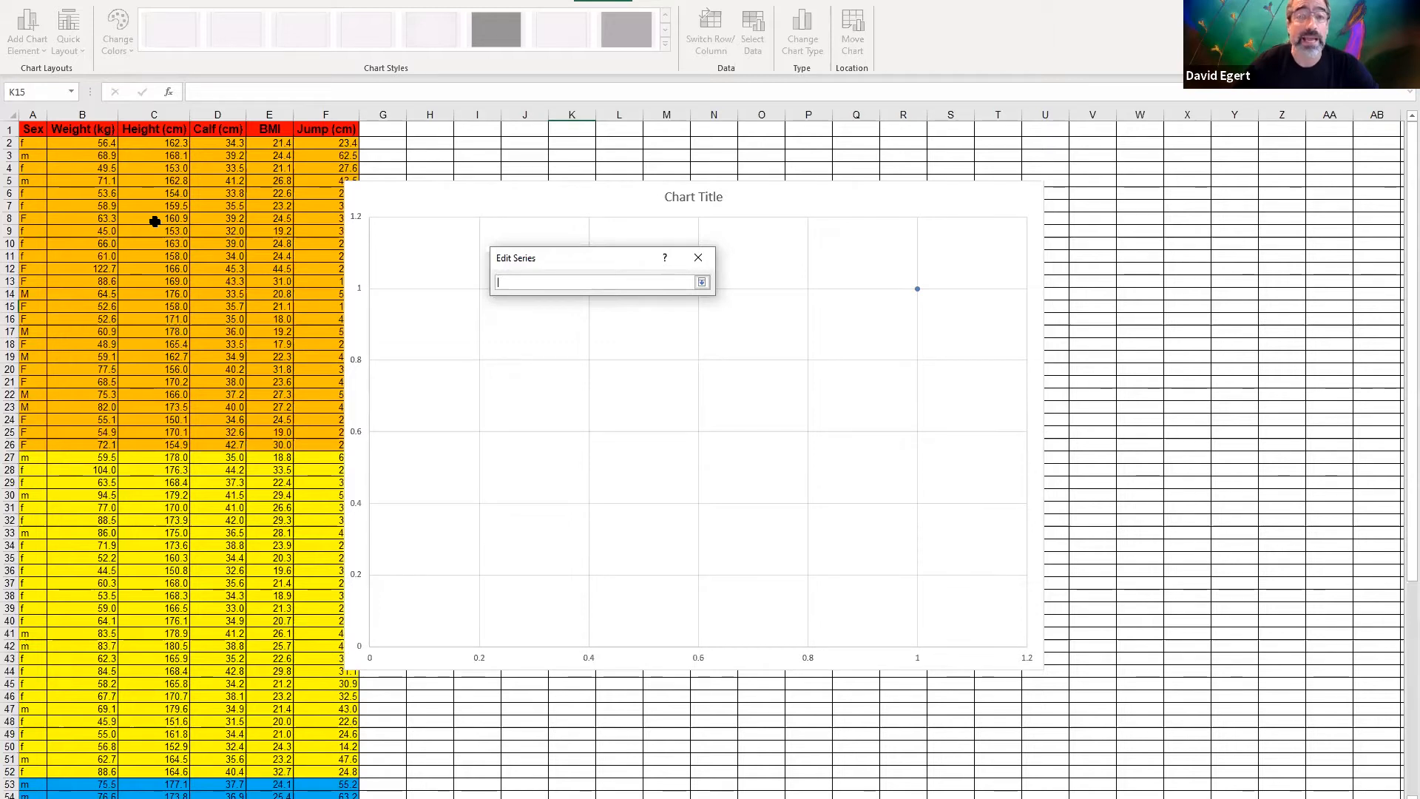
pyautogui.click(140, 144)
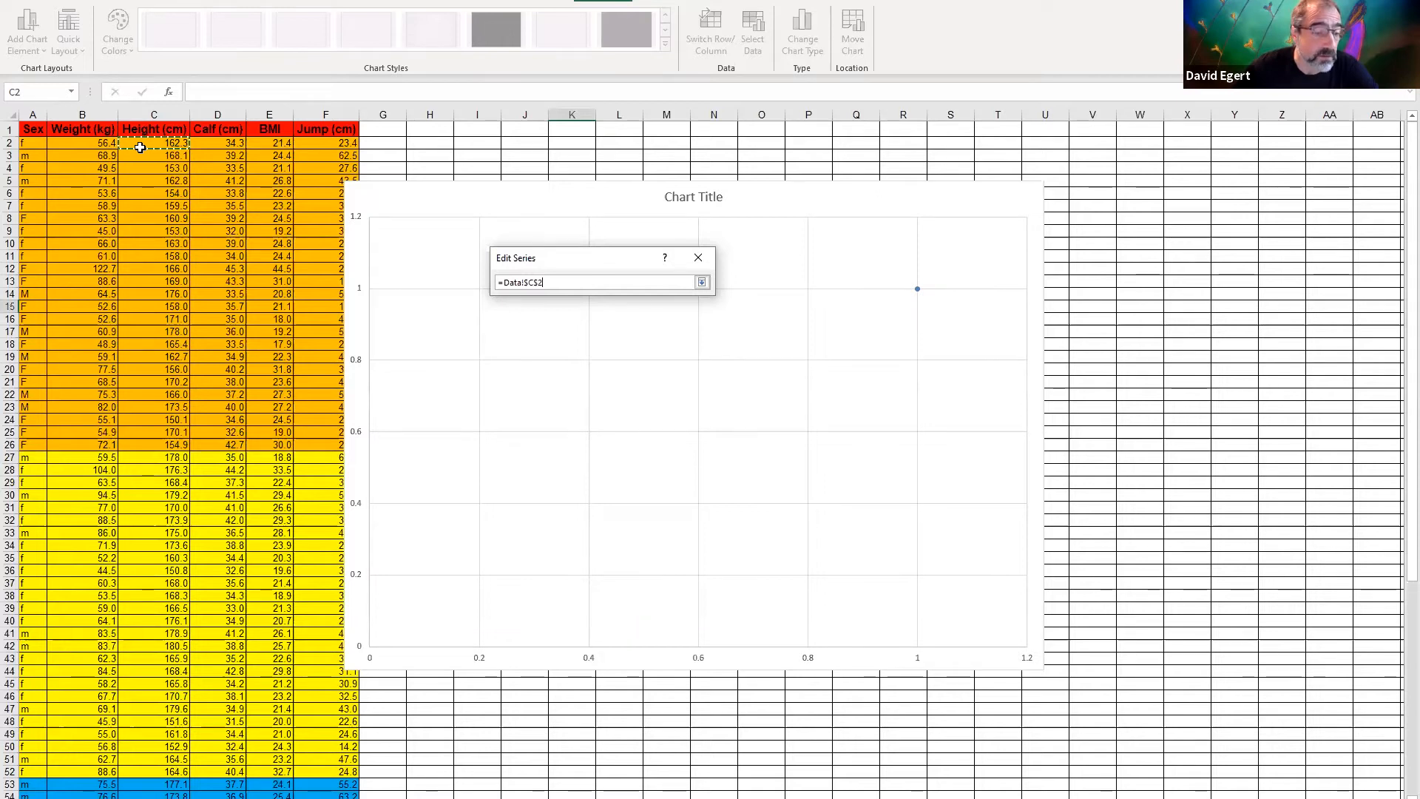
pyautogui.moveTo(148, 146); pyautogui.dragTo(138, 764)
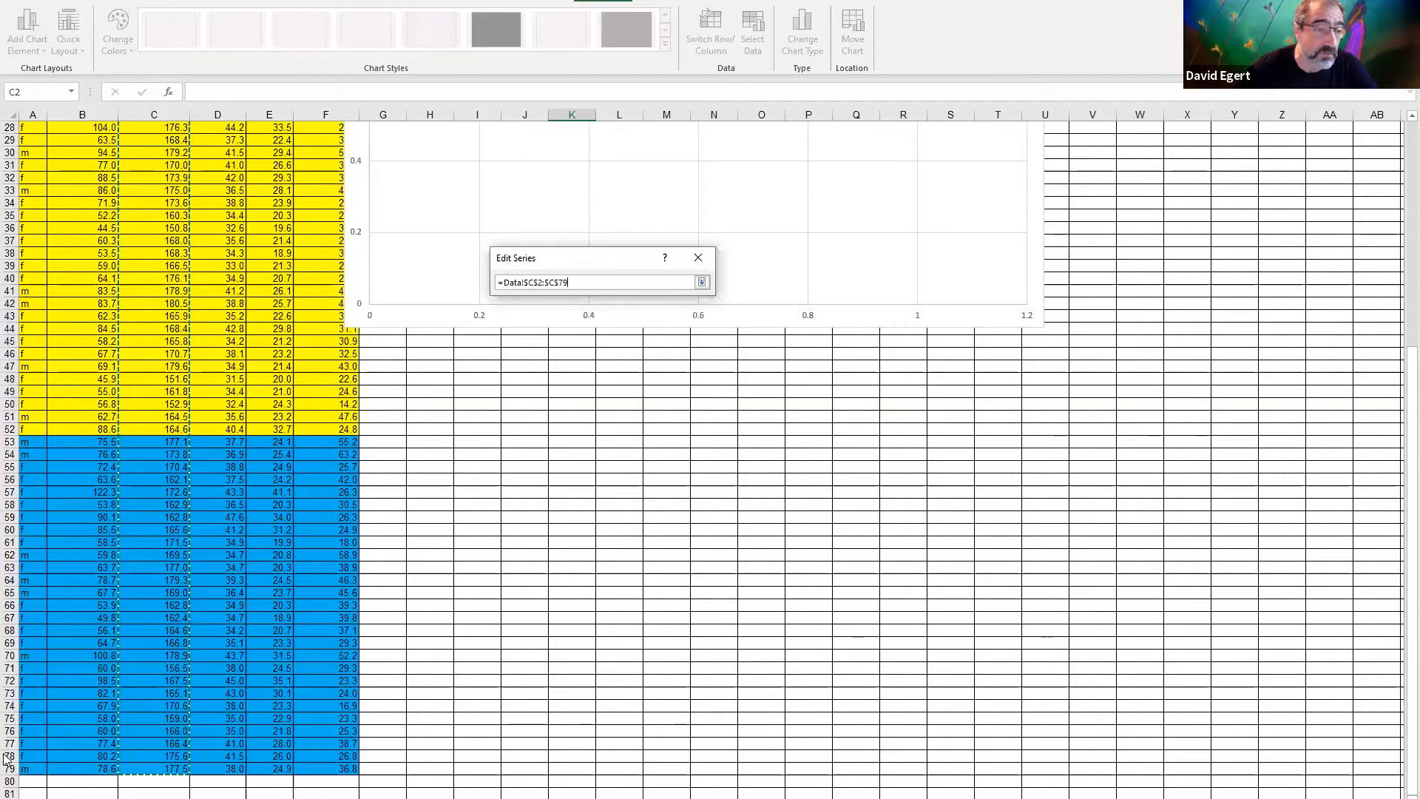
pyautogui.scroll(9, 206, 415)
pyautogui.scroll(-10, 146, 317)
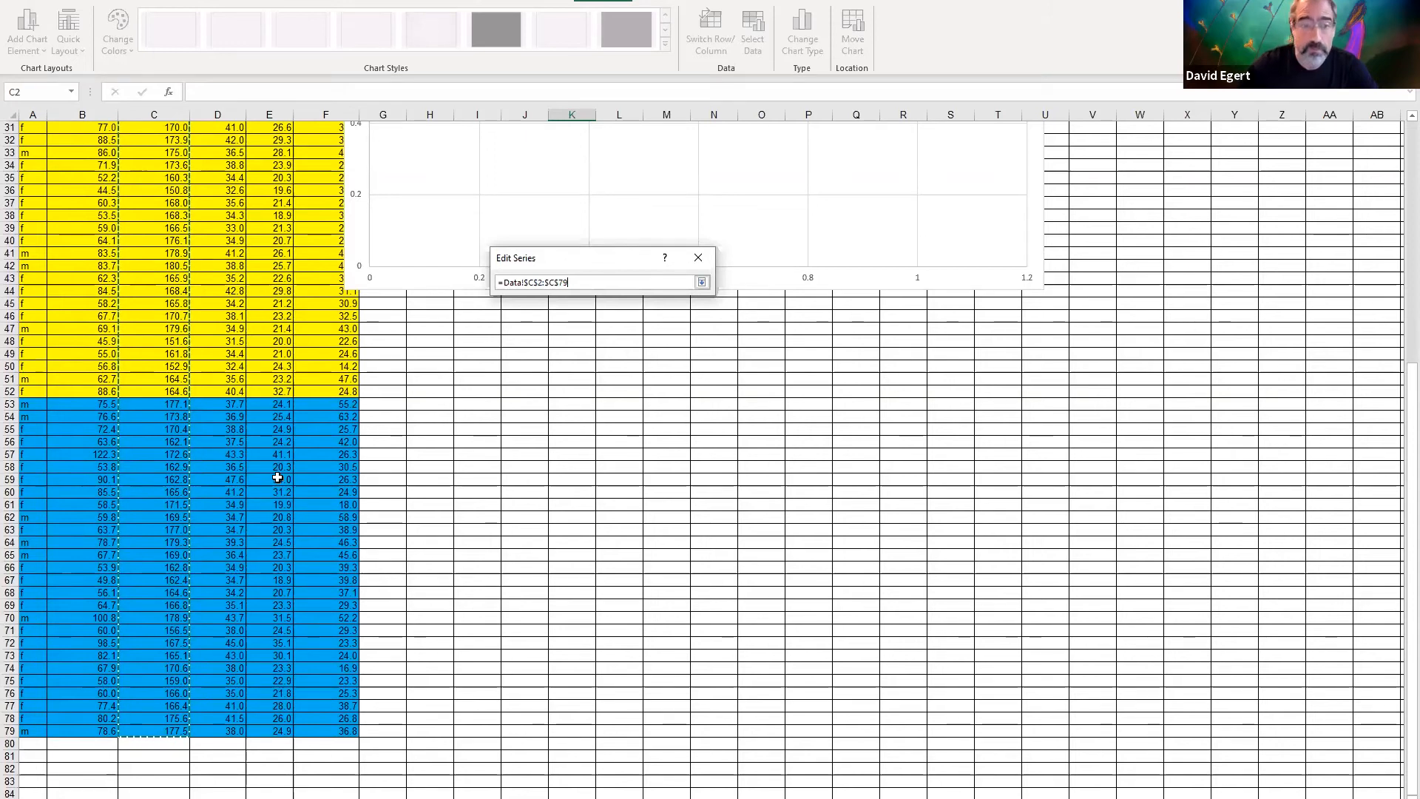
pyautogui.press('Return')
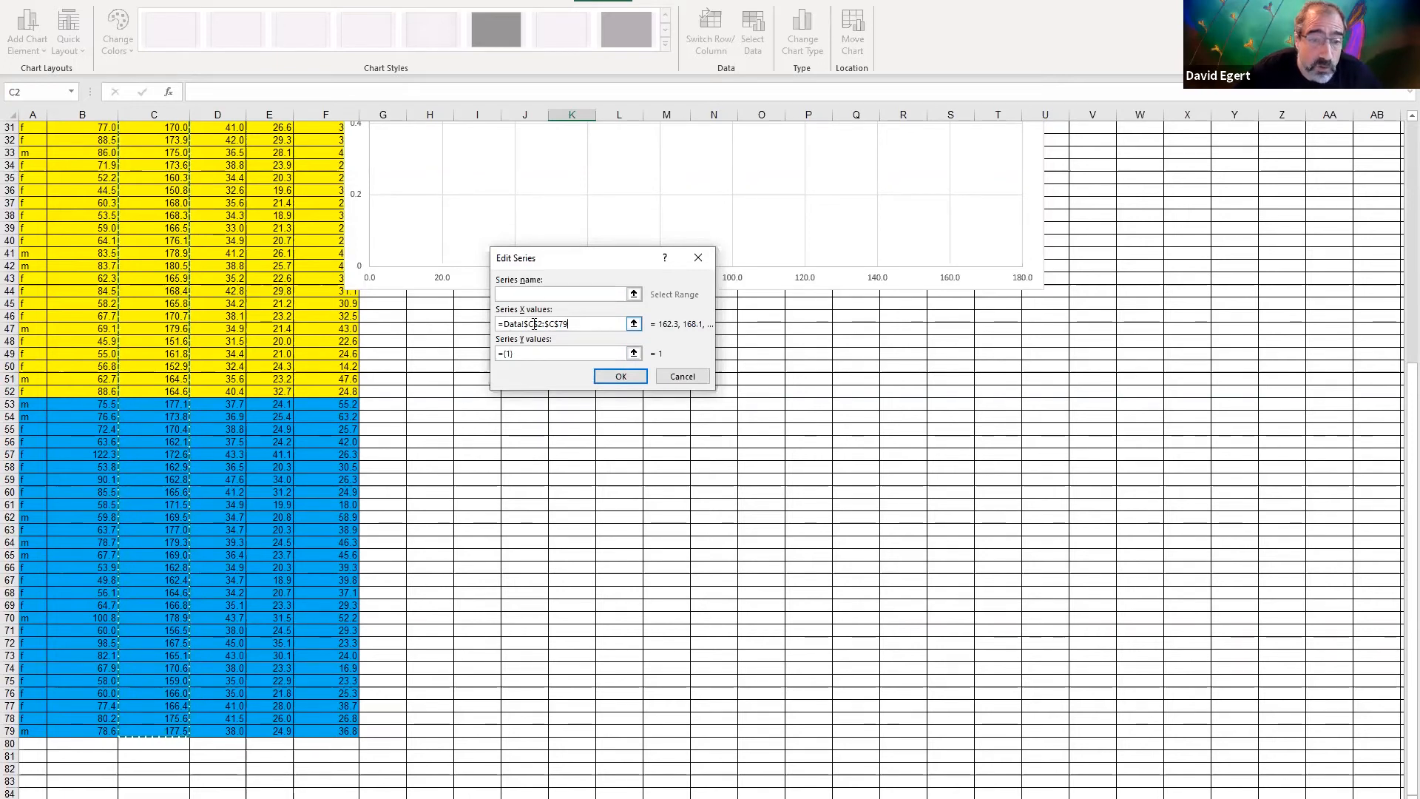
# Set the series' Y values to the Jump column, =Data!$F$2:$F$79, and apply the chart's data source
pyautogui.scroll(10, 270, 333)
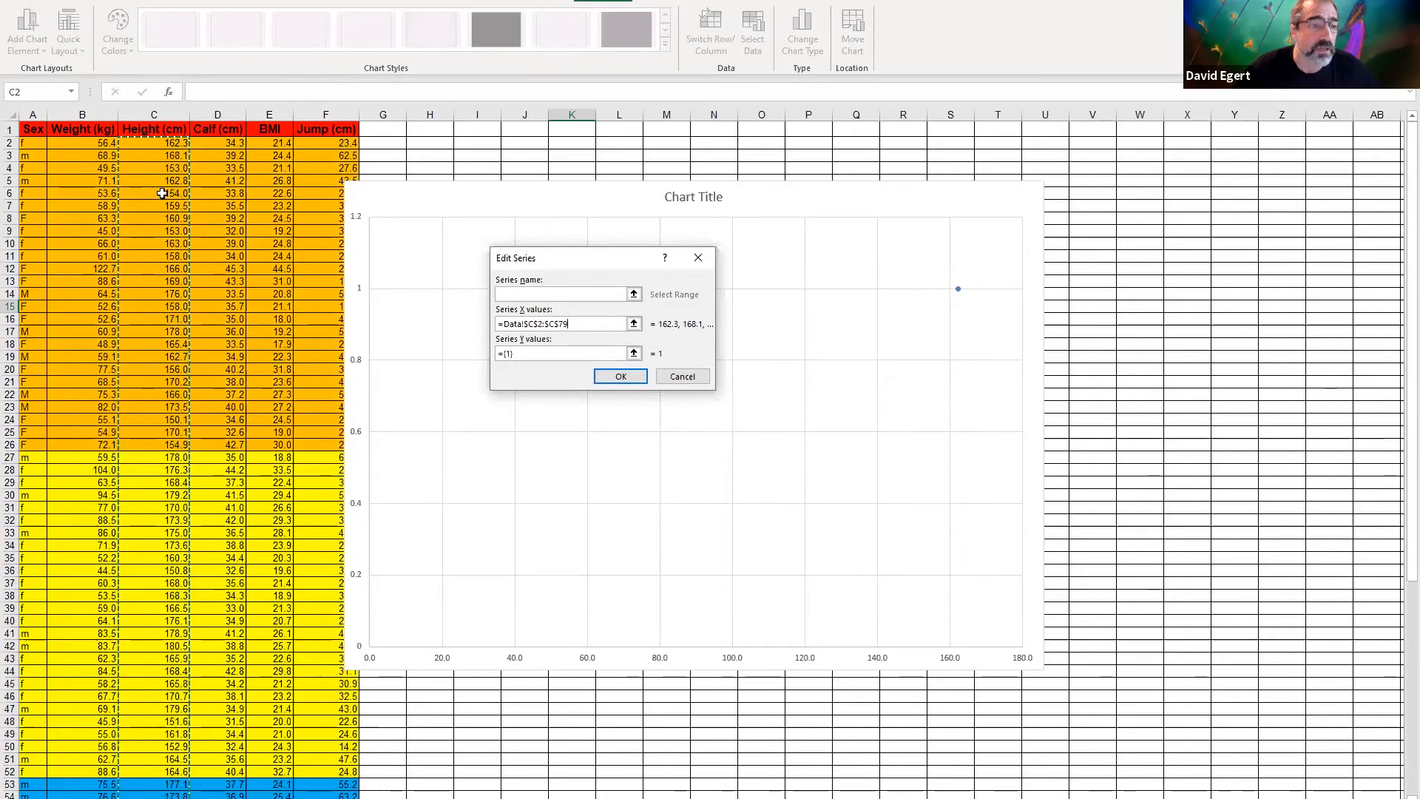
pyautogui.scroll(-13, 159, 296)
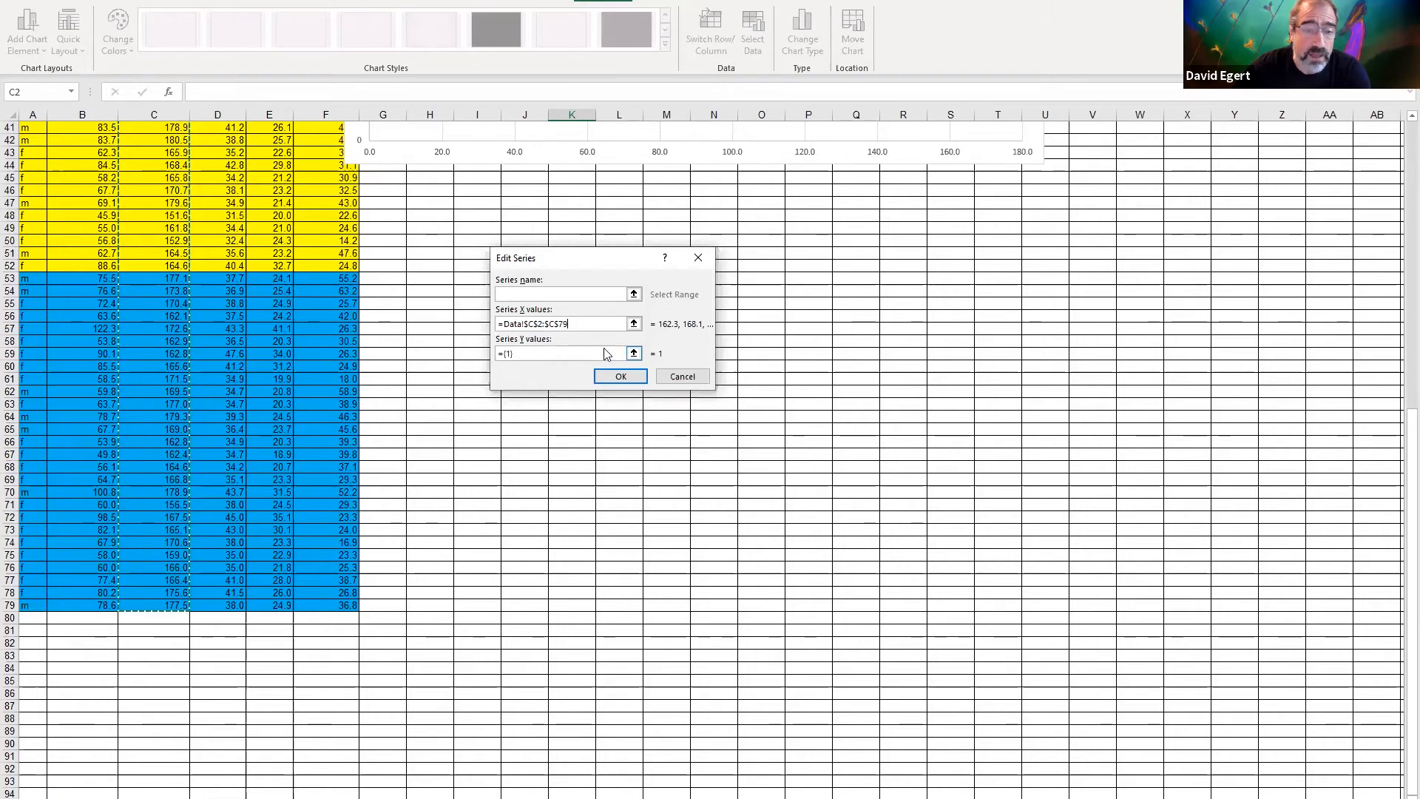
pyautogui.click(634, 354)
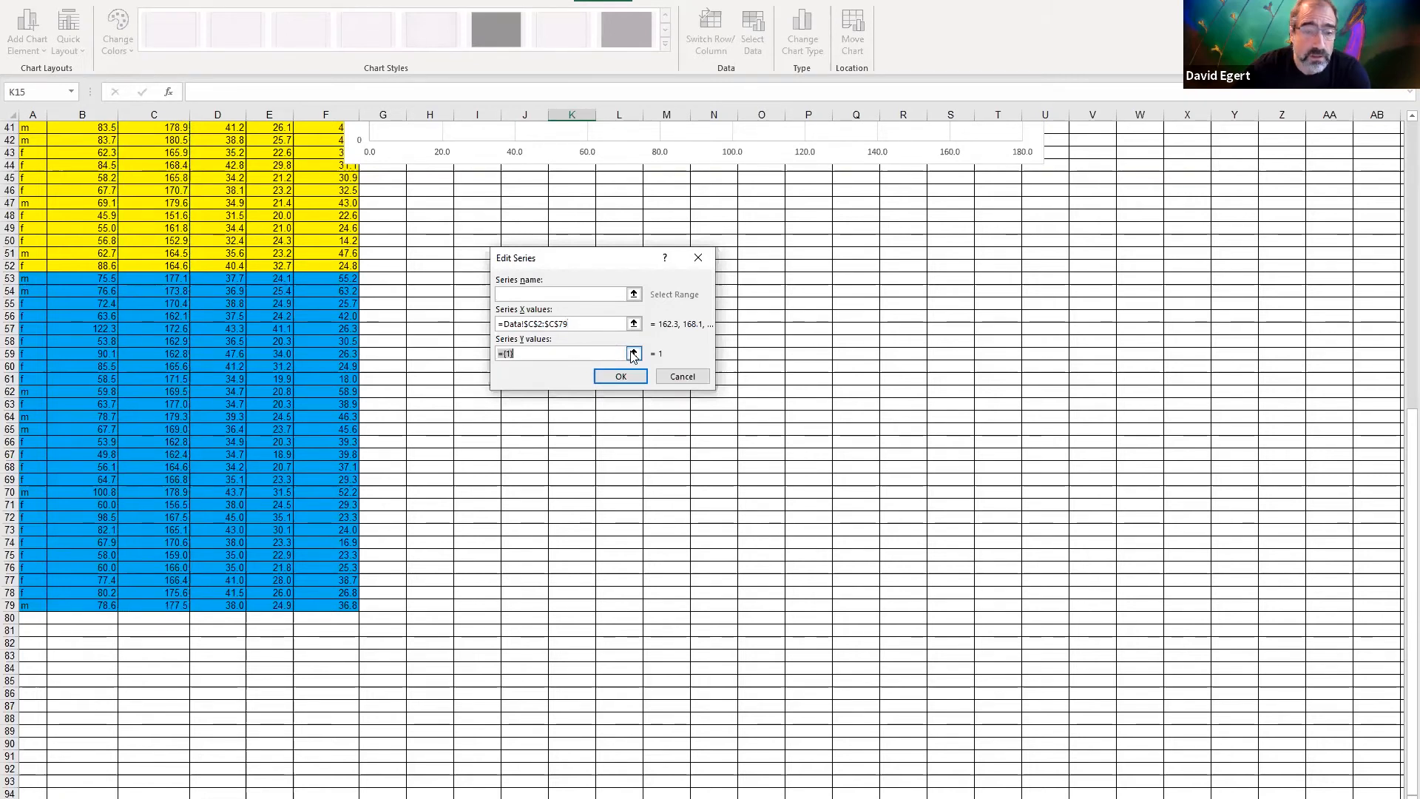
pyautogui.click(344, 601)
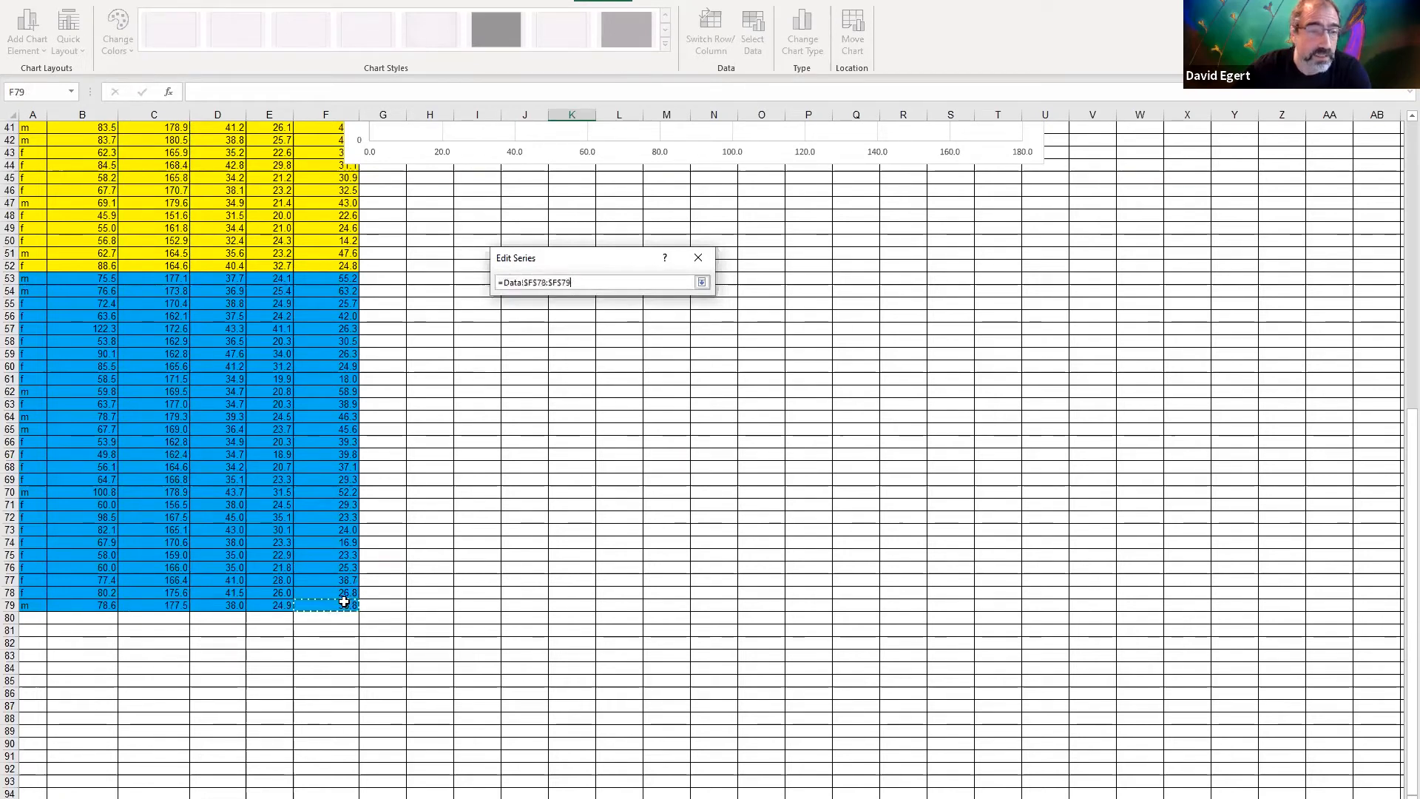
pyautogui.moveTo(313, 149); pyautogui.dragTo(314, 150)
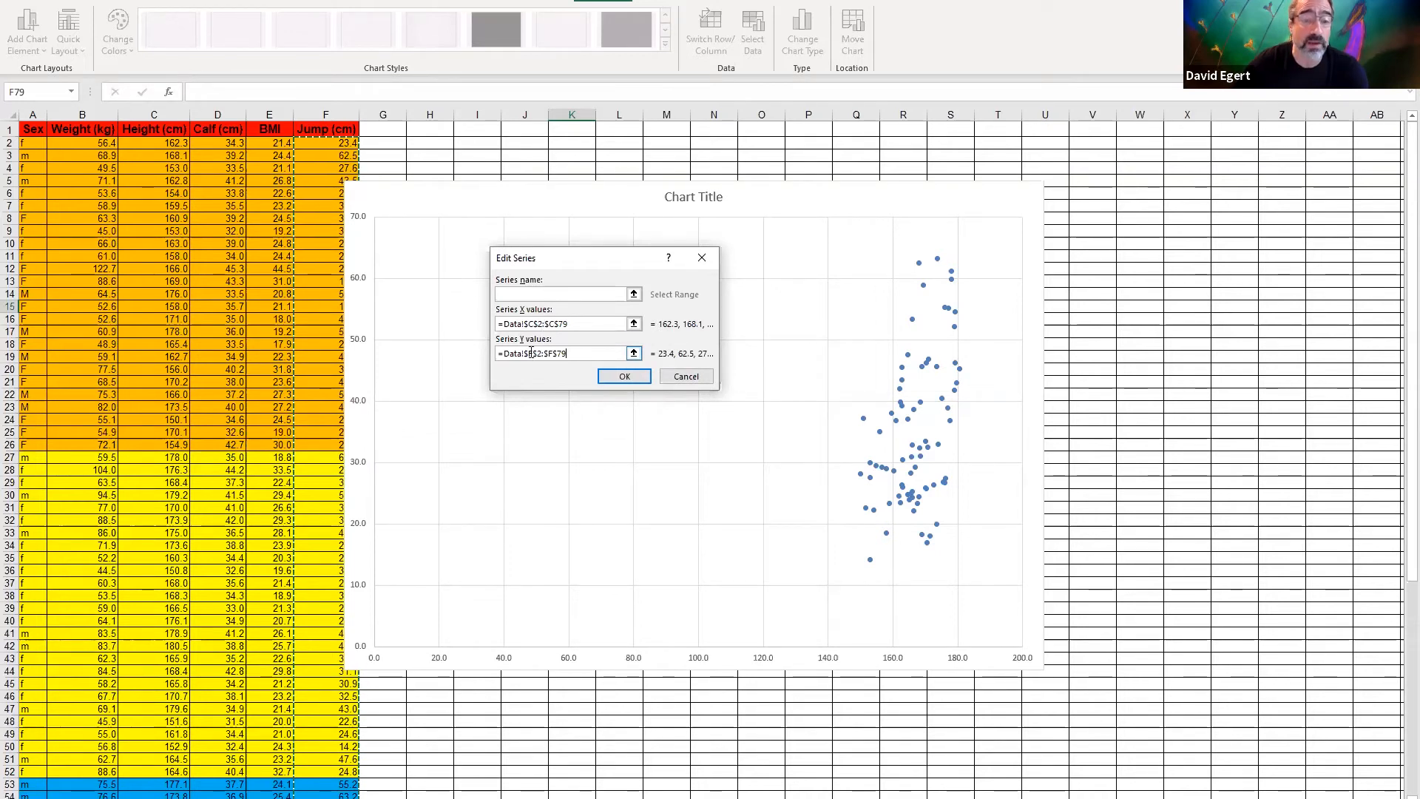
pyautogui.click(623, 378)
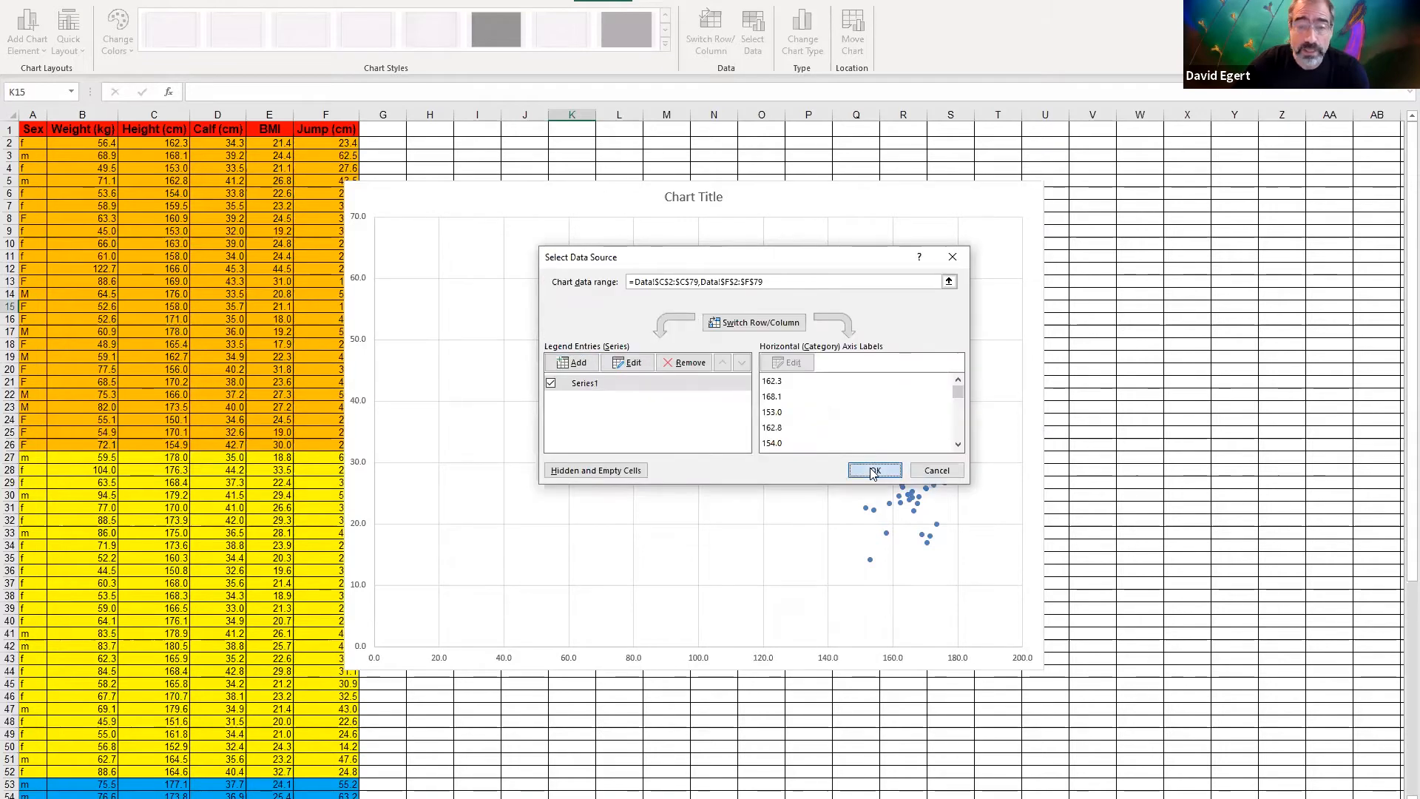
pyautogui.click(873, 471)
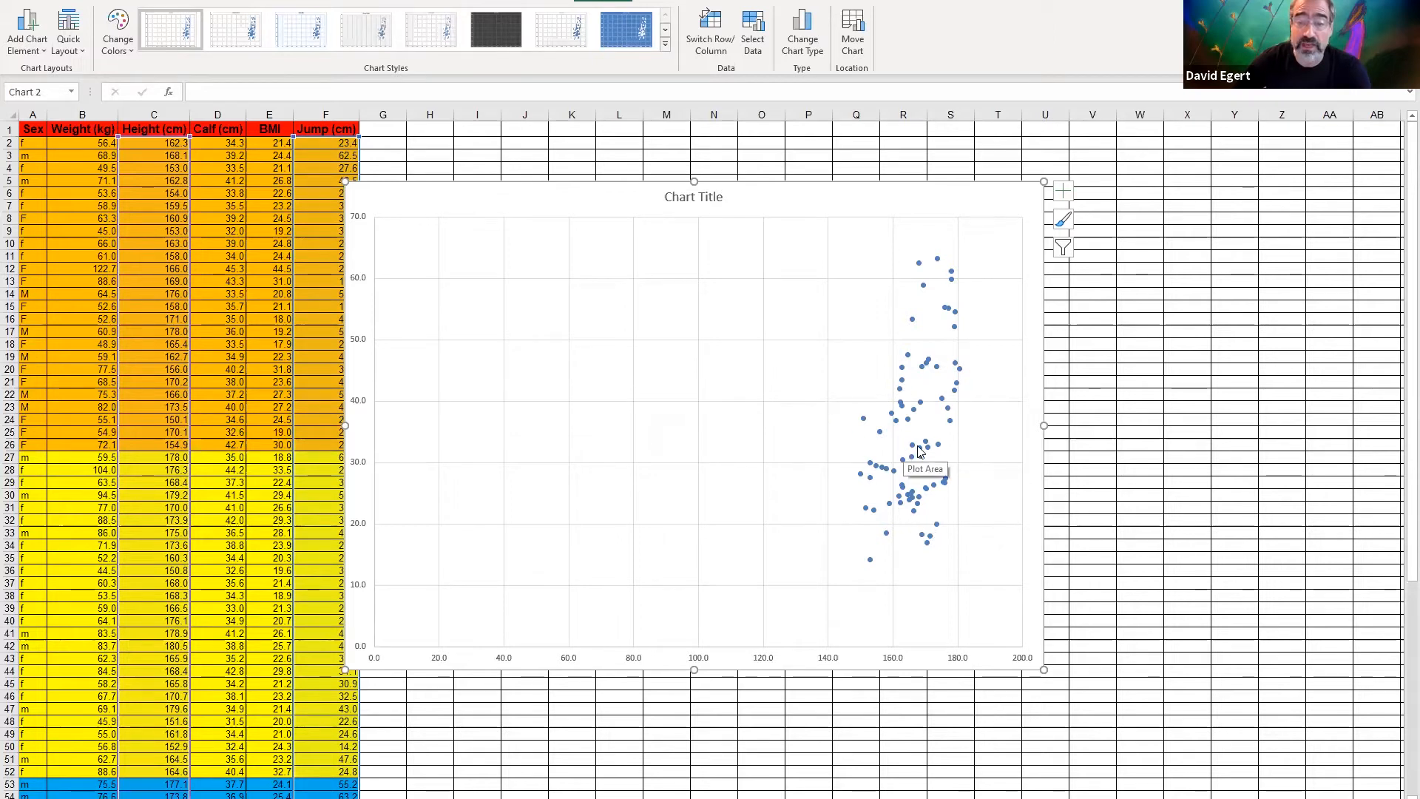
pyautogui.moveTo(919, 448)
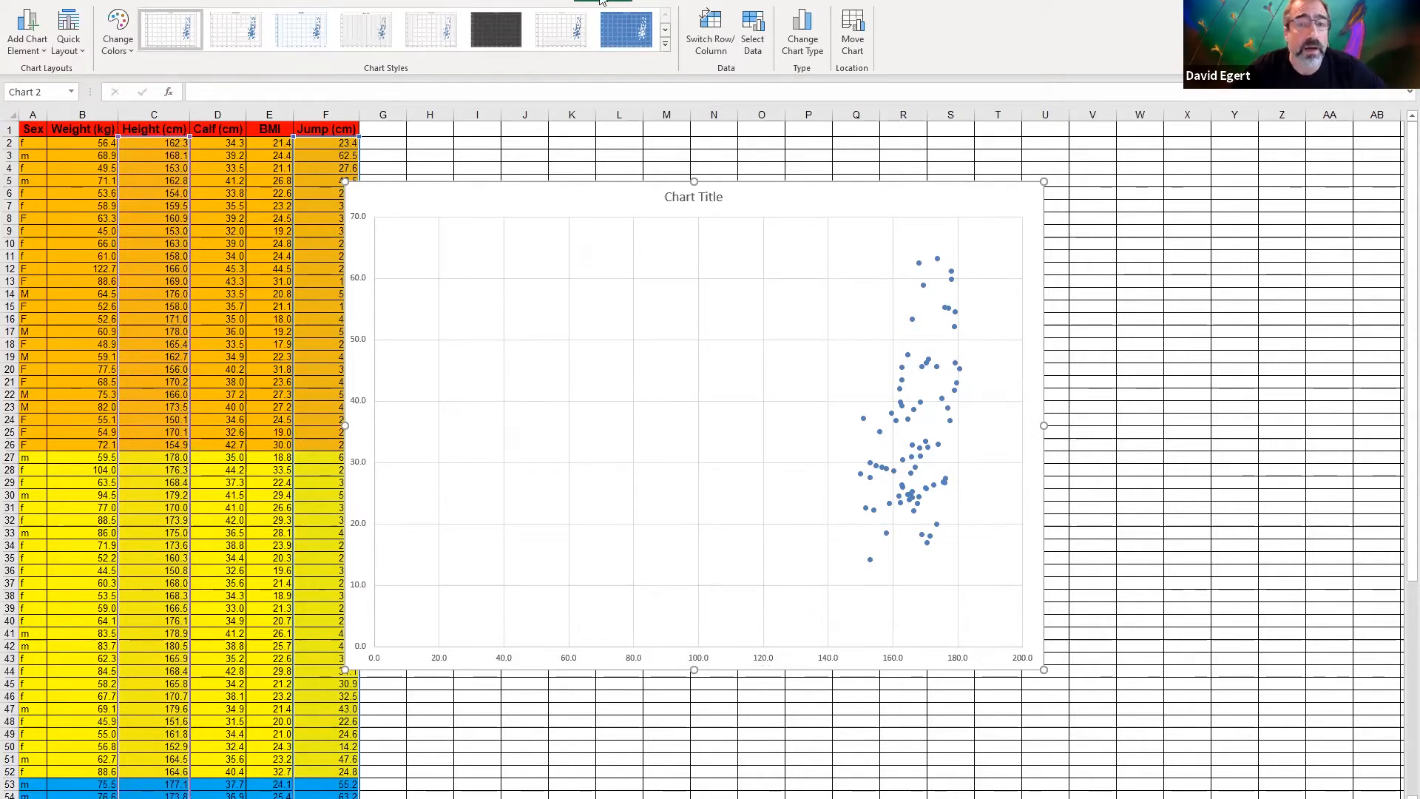
pyautogui.click(668, 0)
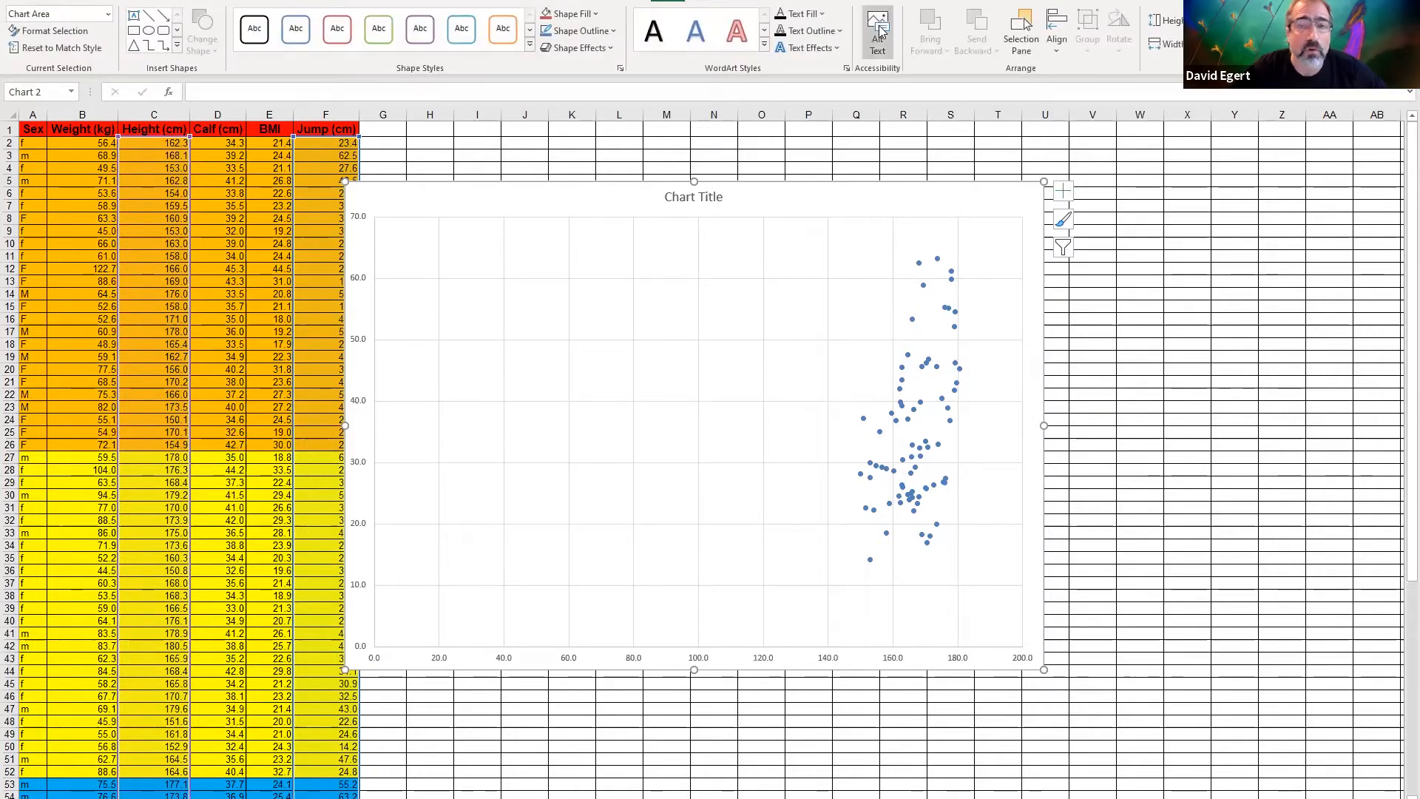
pyautogui.click(616, 0)
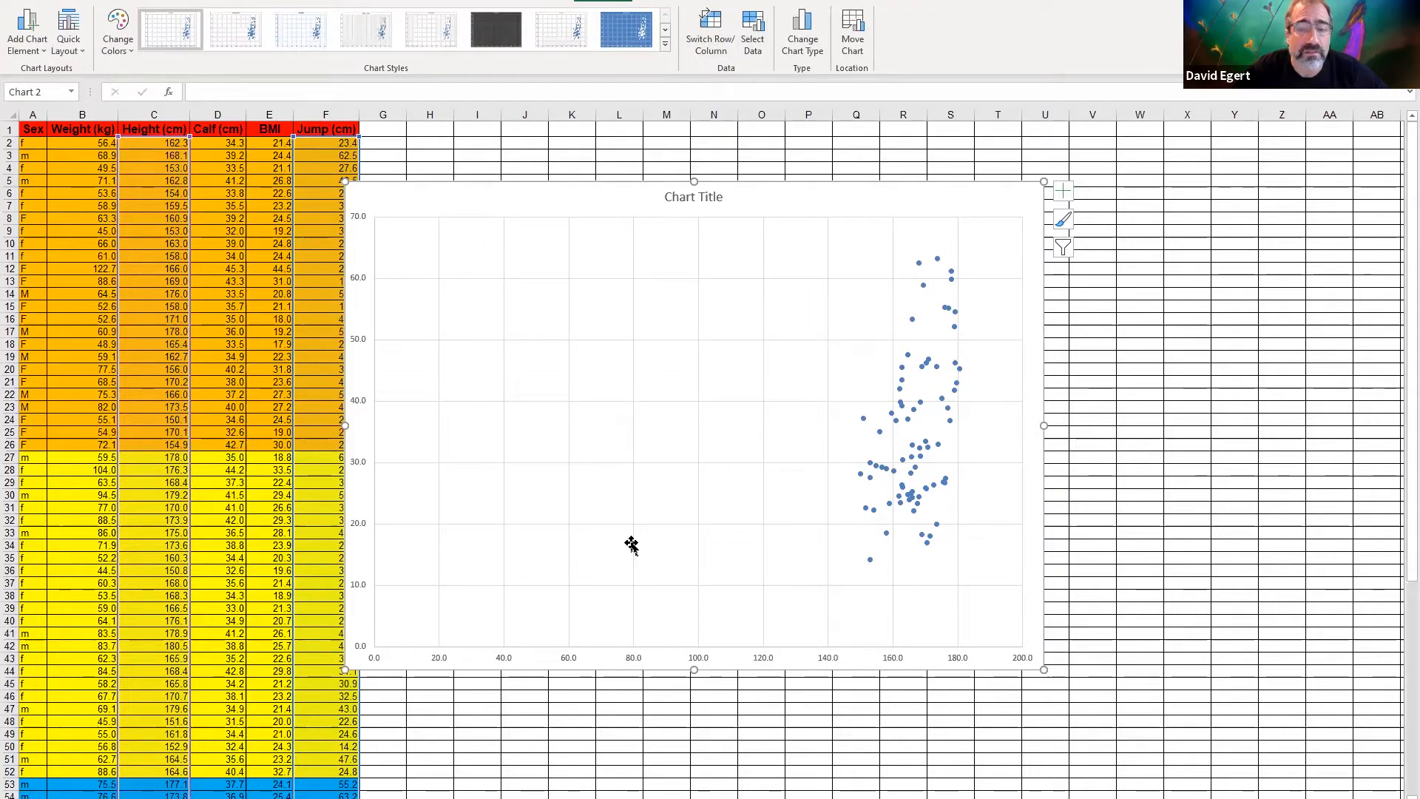
# Set the minimum bound of the chart's horizontal axis to 145
pyautogui.rightClick(633, 654)
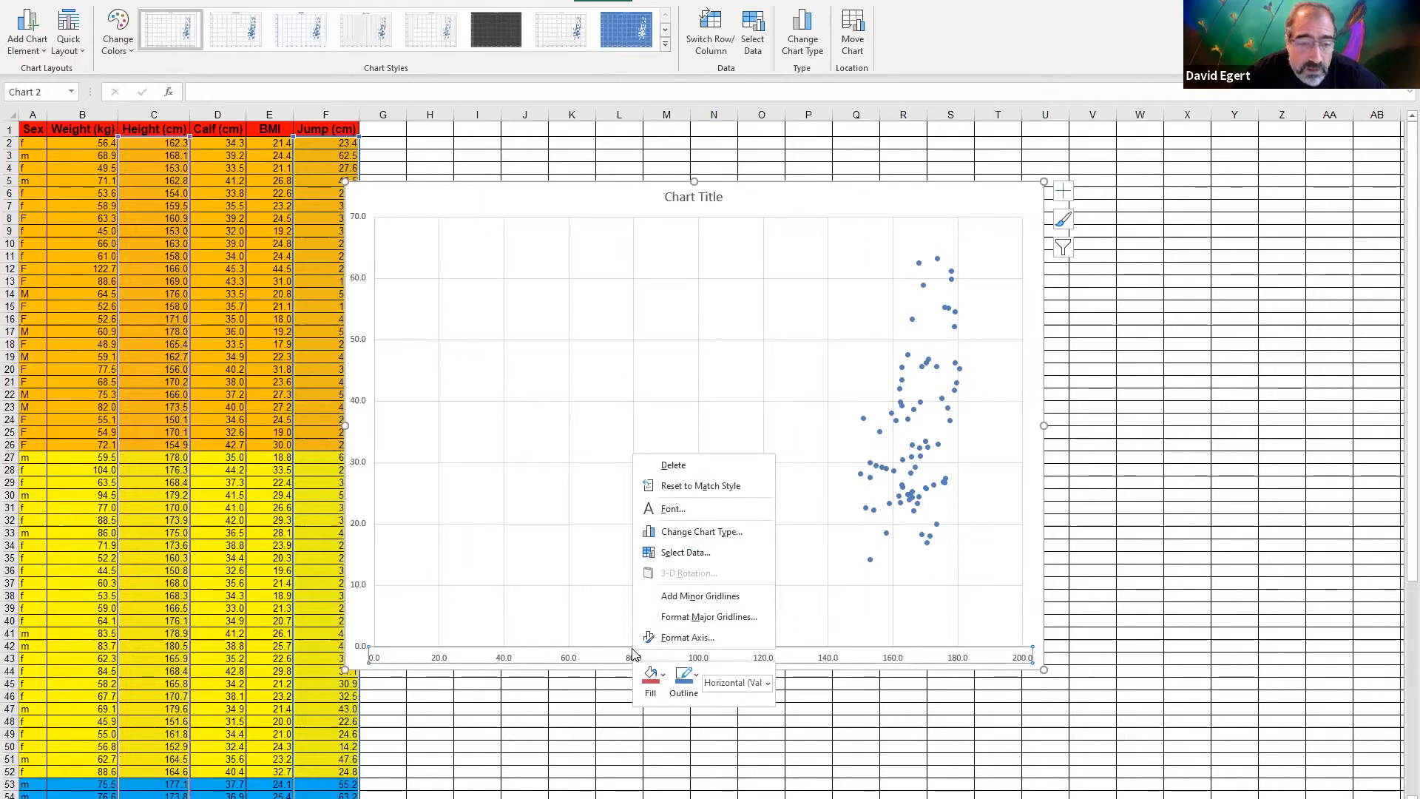
pyautogui.click(701, 640)
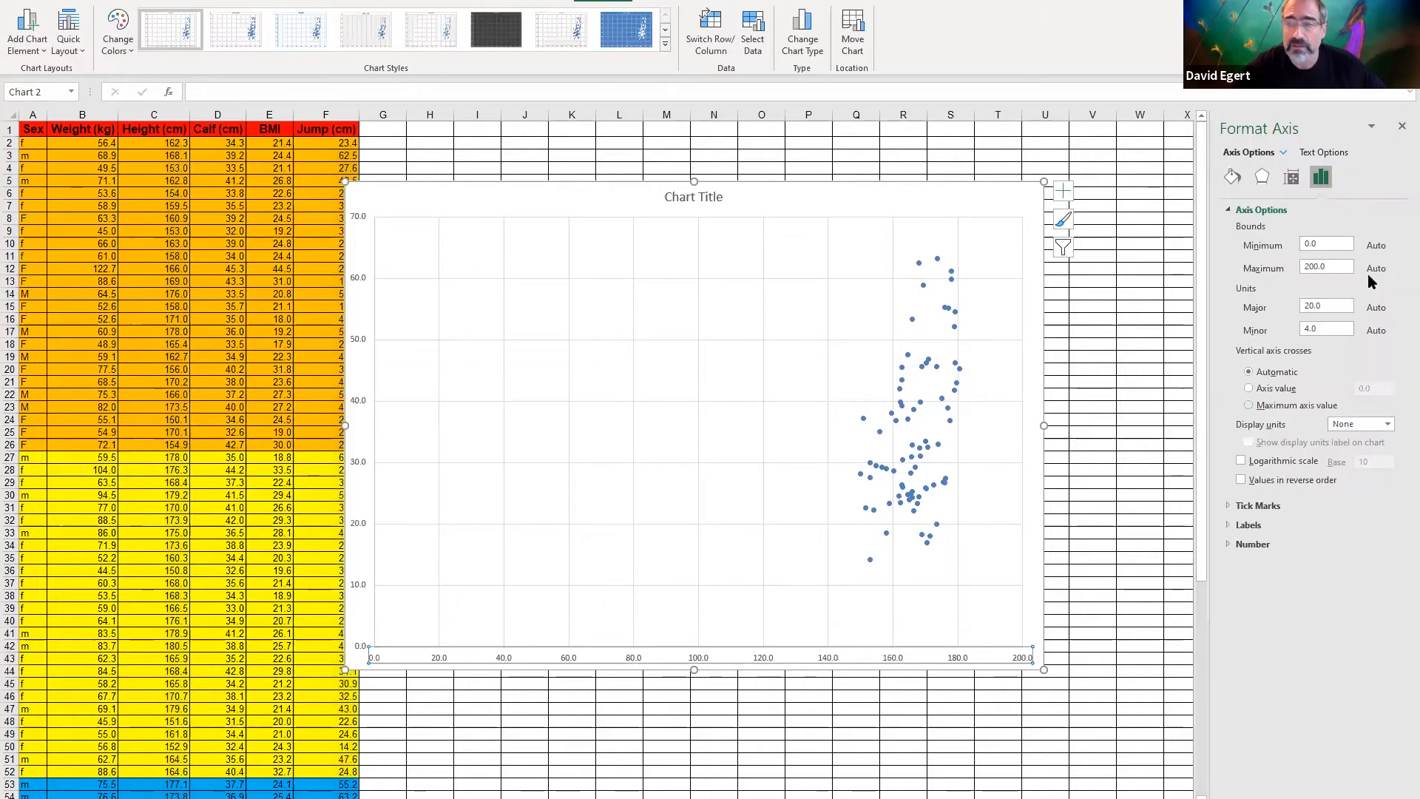
pyautogui.click(1339, 244)
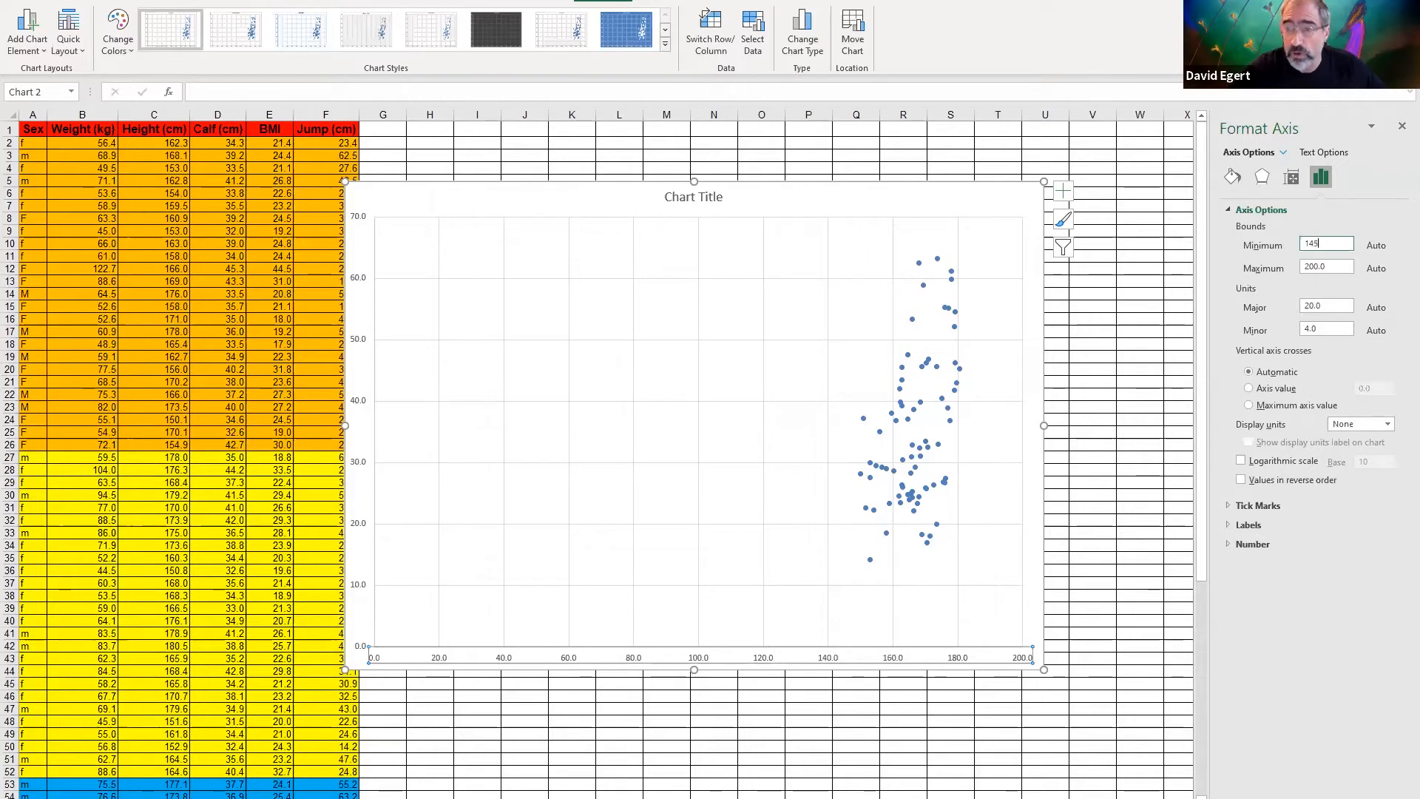
pyautogui.write('145')
pyautogui.press('Return')
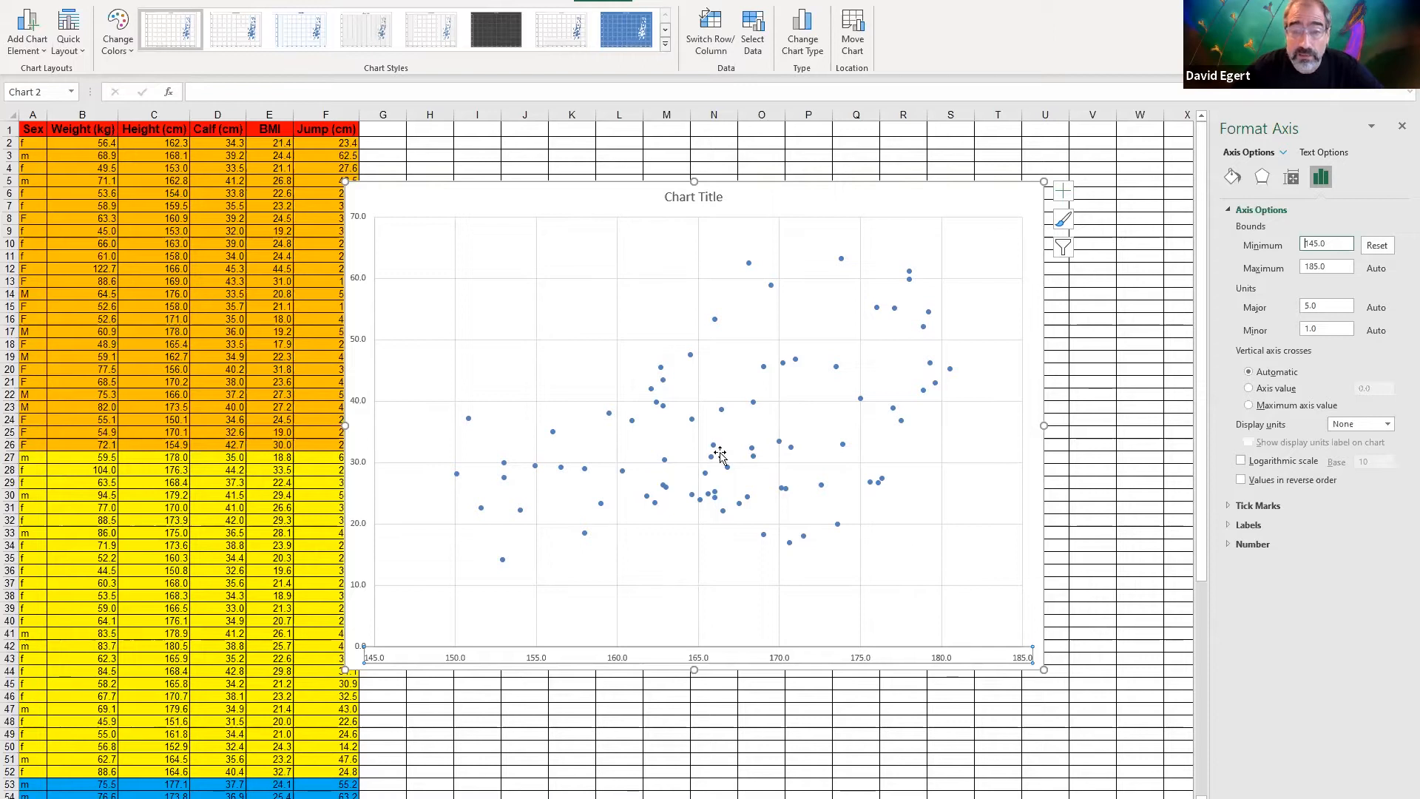
# Change the chart title to "Height vs Jump height"
pyautogui.click(713, 196)
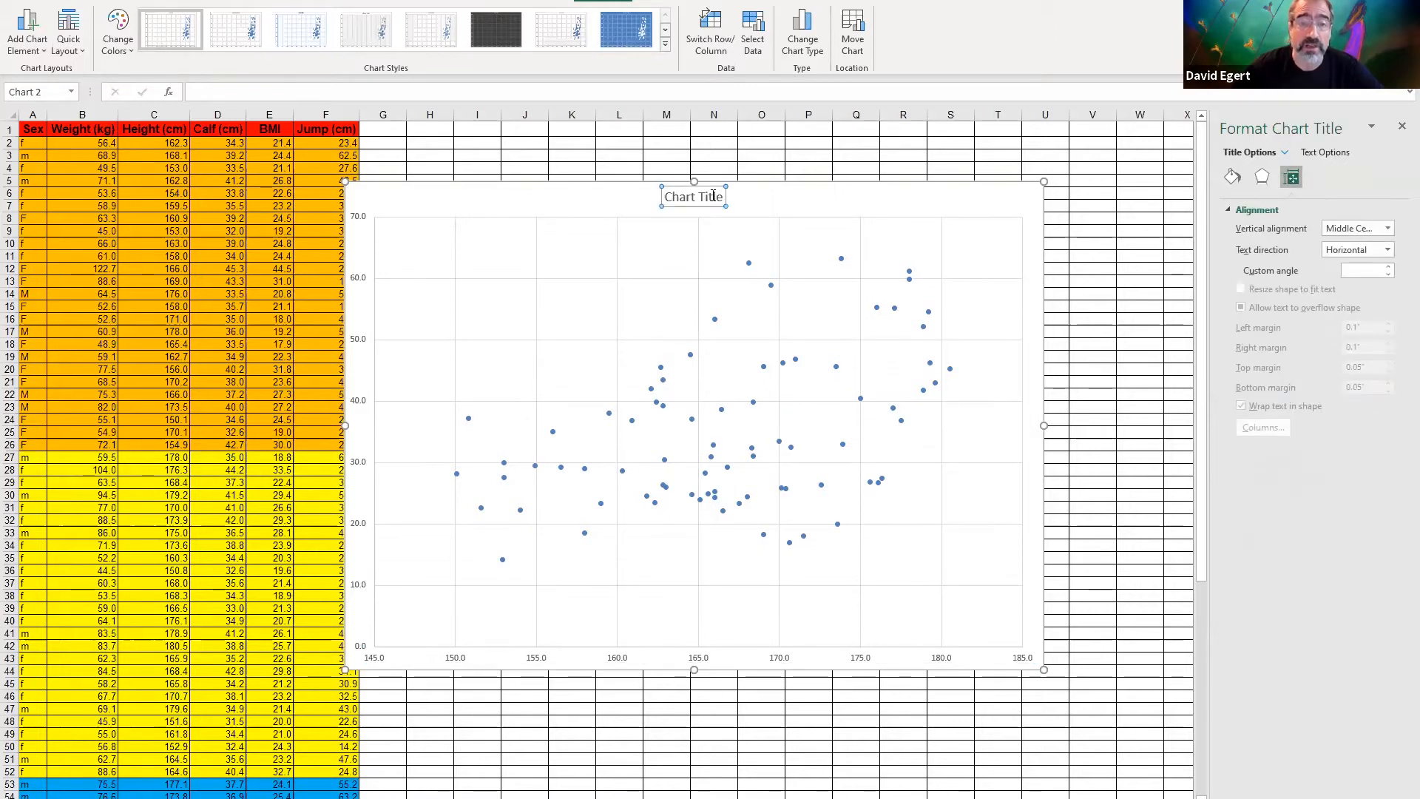
pyautogui.tripleClick(714, 196)
pyautogui.write('H')
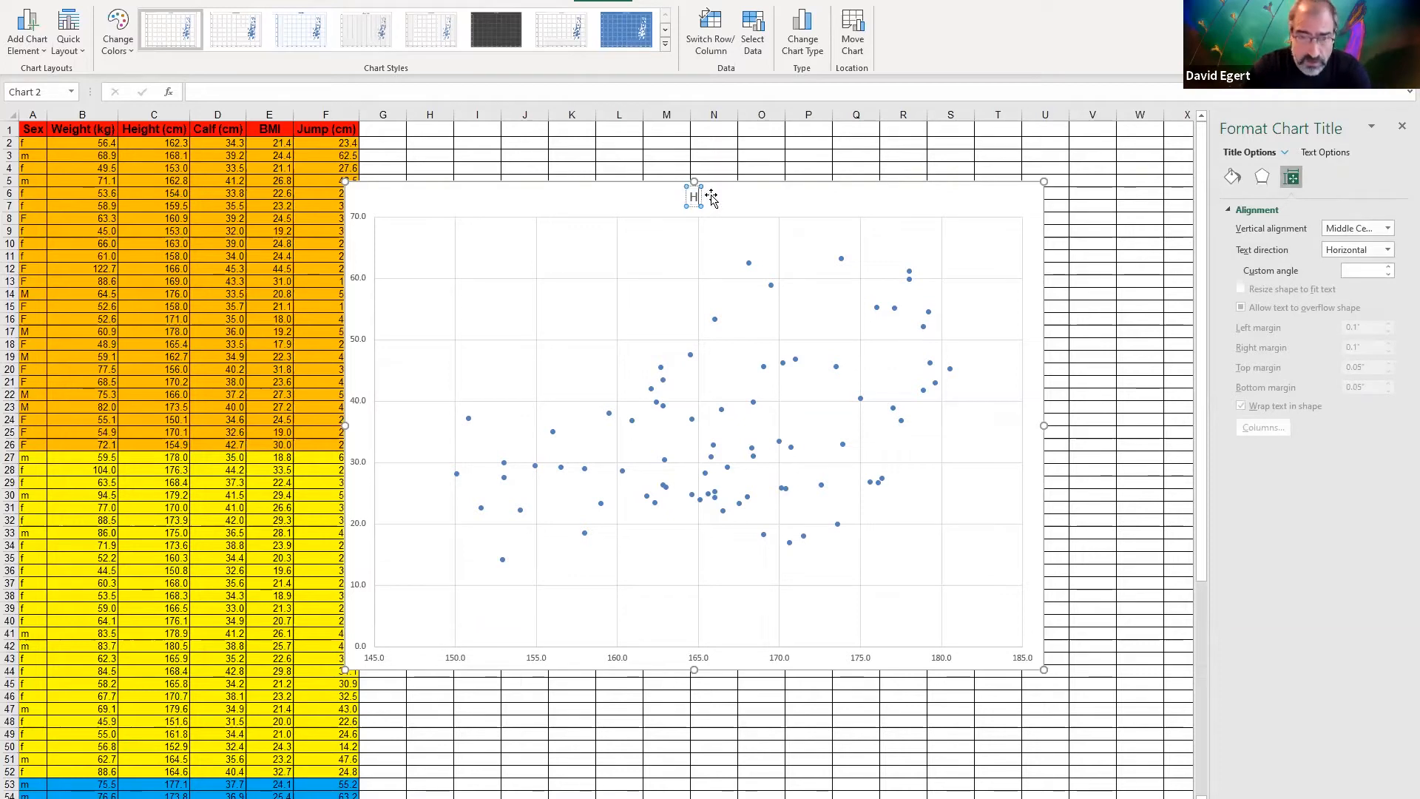
pyautogui.write('eight vs')
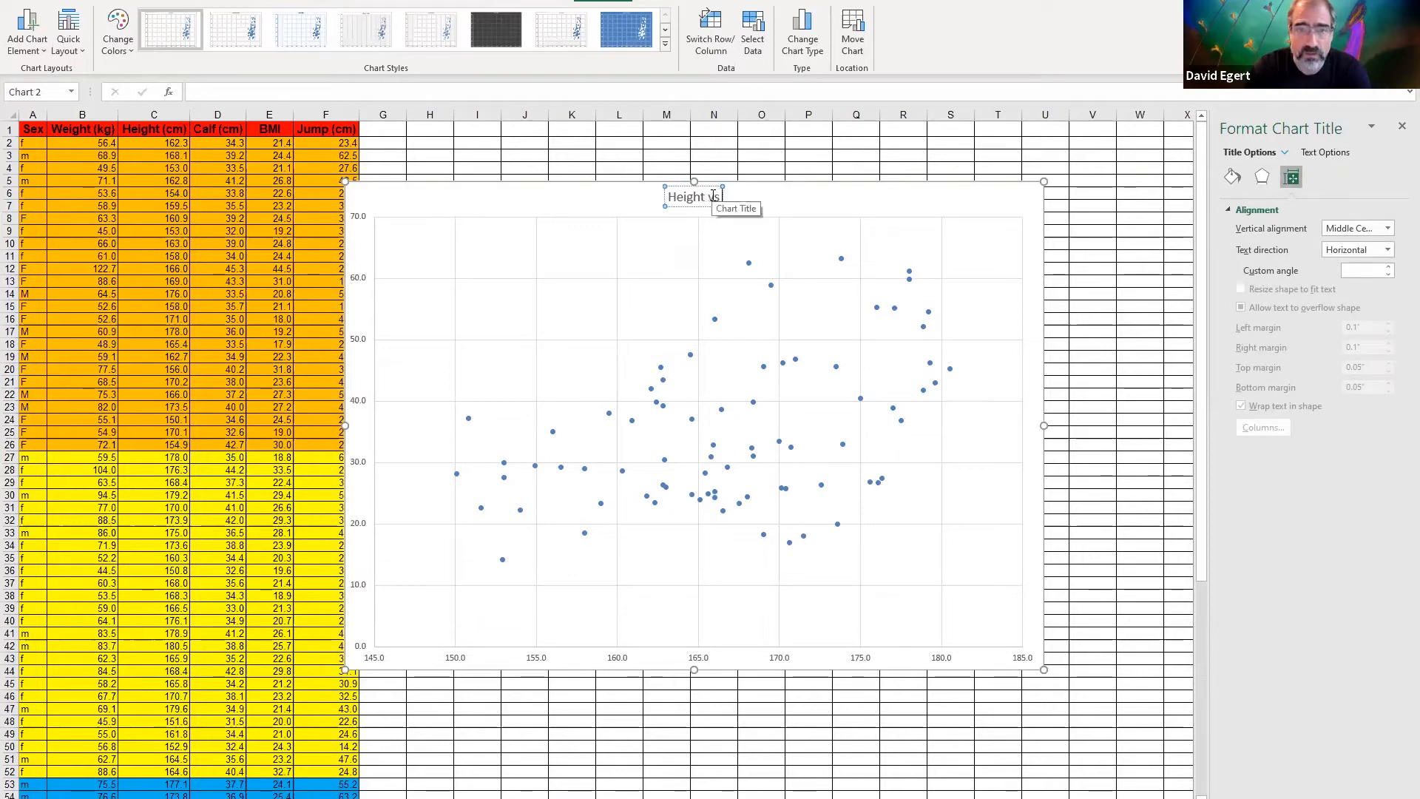
pyautogui.write(' Jump heigh')
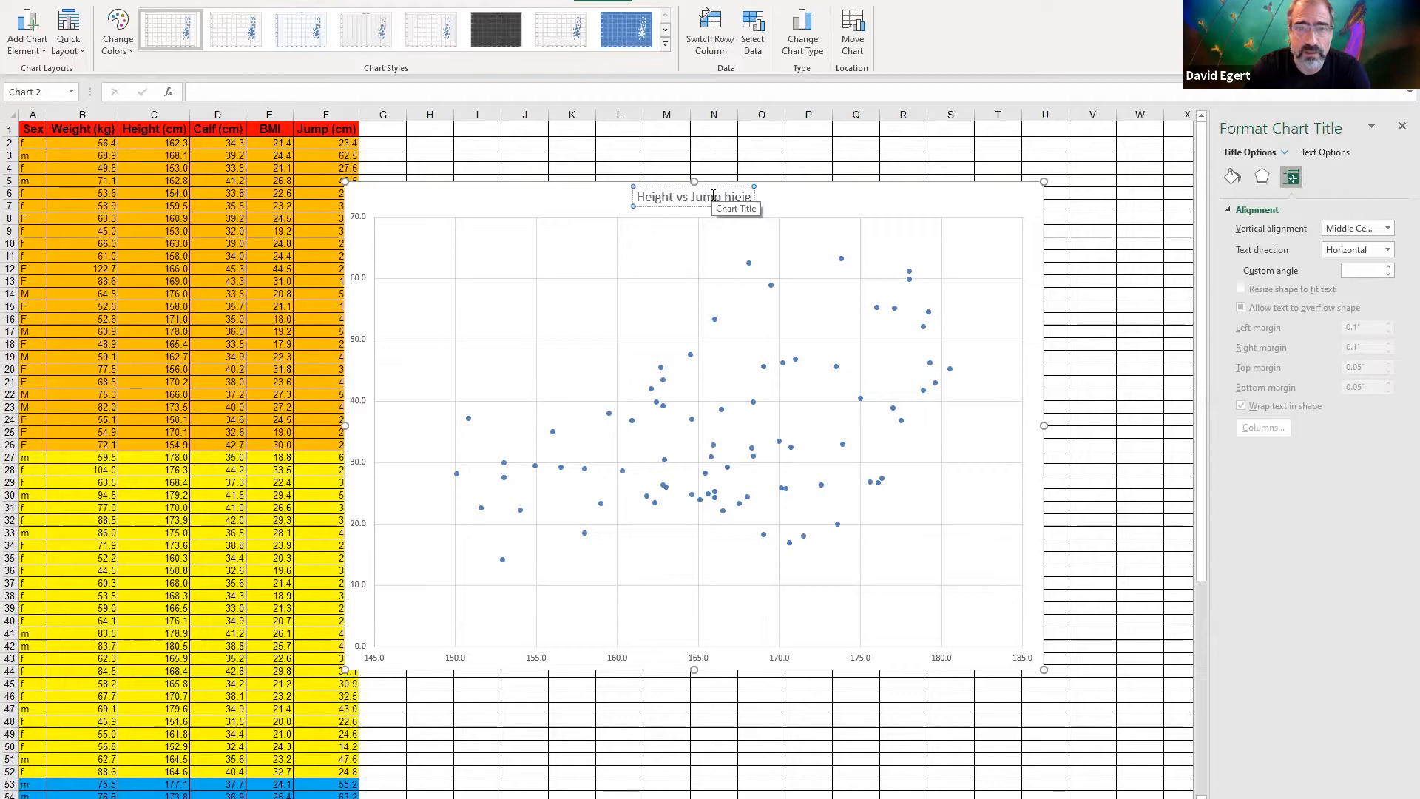
pyautogui.write('t')
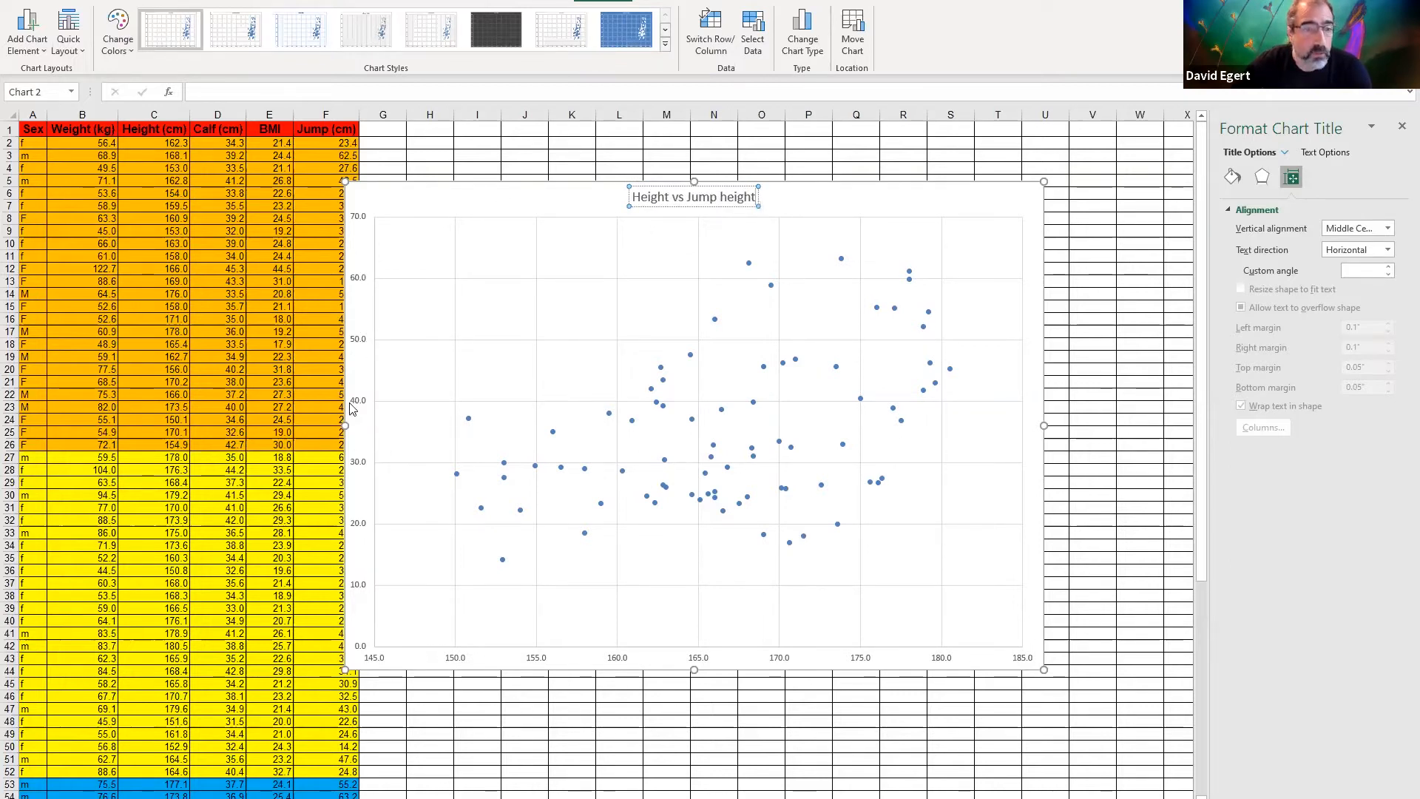
# Add a title to the chart's primary vertical axis reading "Jump Height (cm)"
pyautogui.click(32, 33)
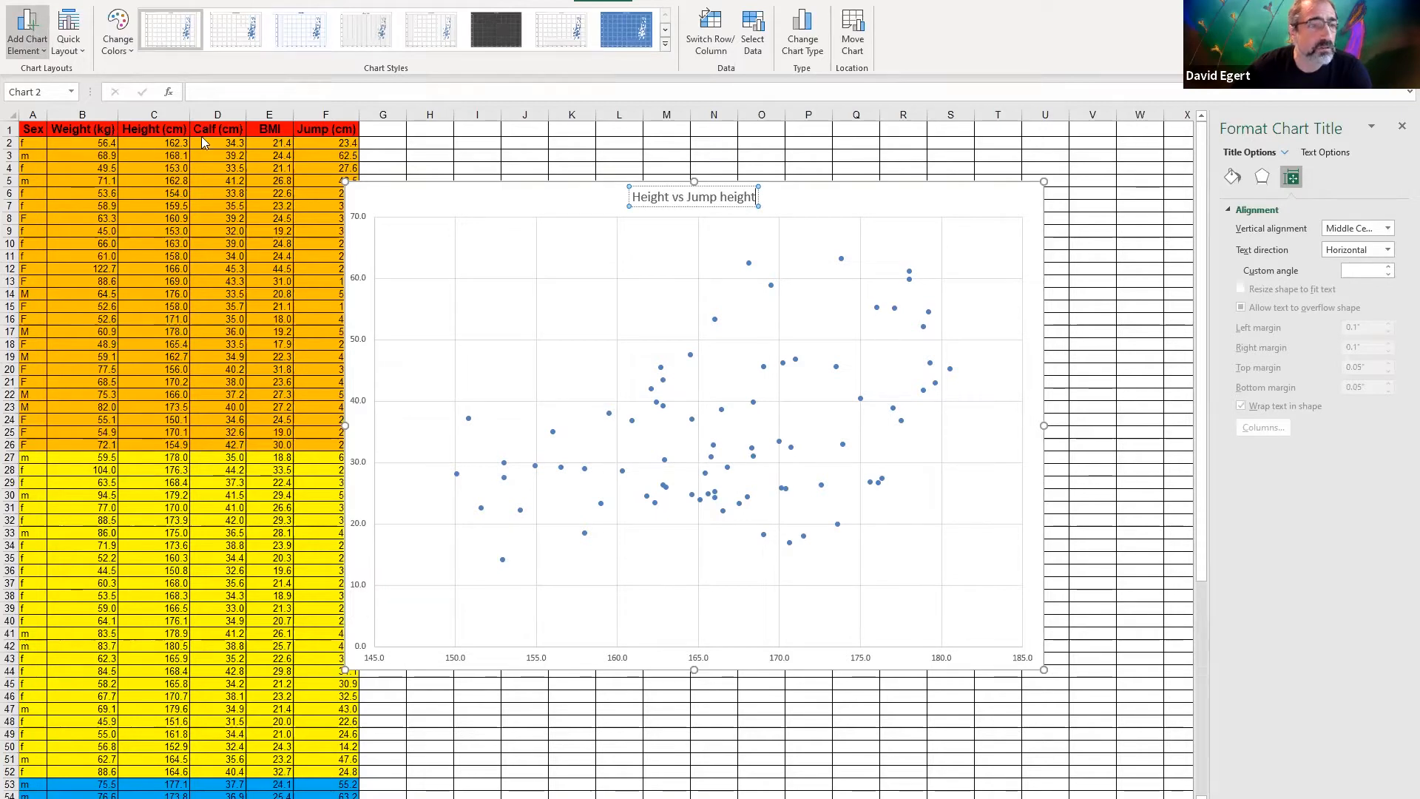
pyautogui.moveTo(54, 91)
pyautogui.click(184, 137)
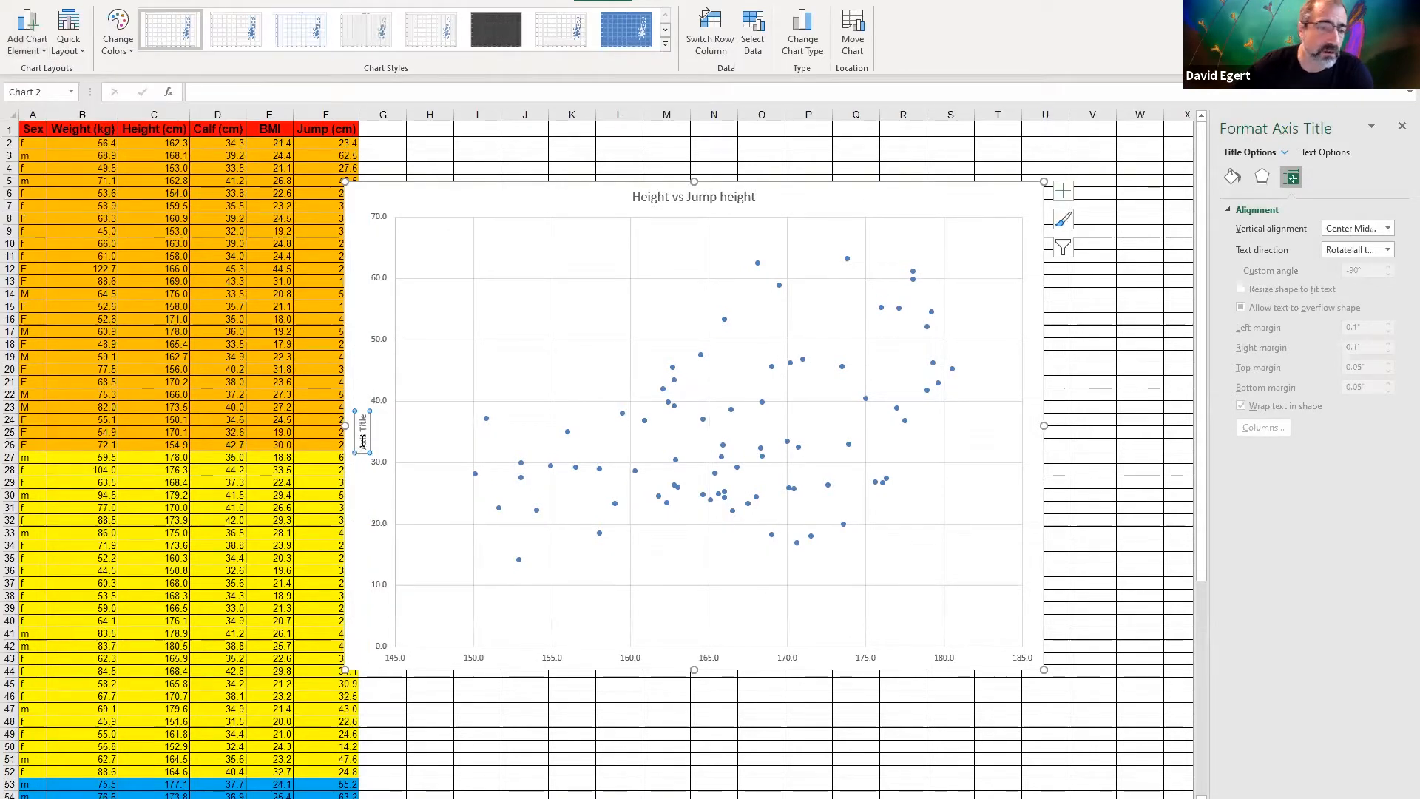
pyautogui.tripleClick(364, 433)
pyautogui.write('Jump Heigh')
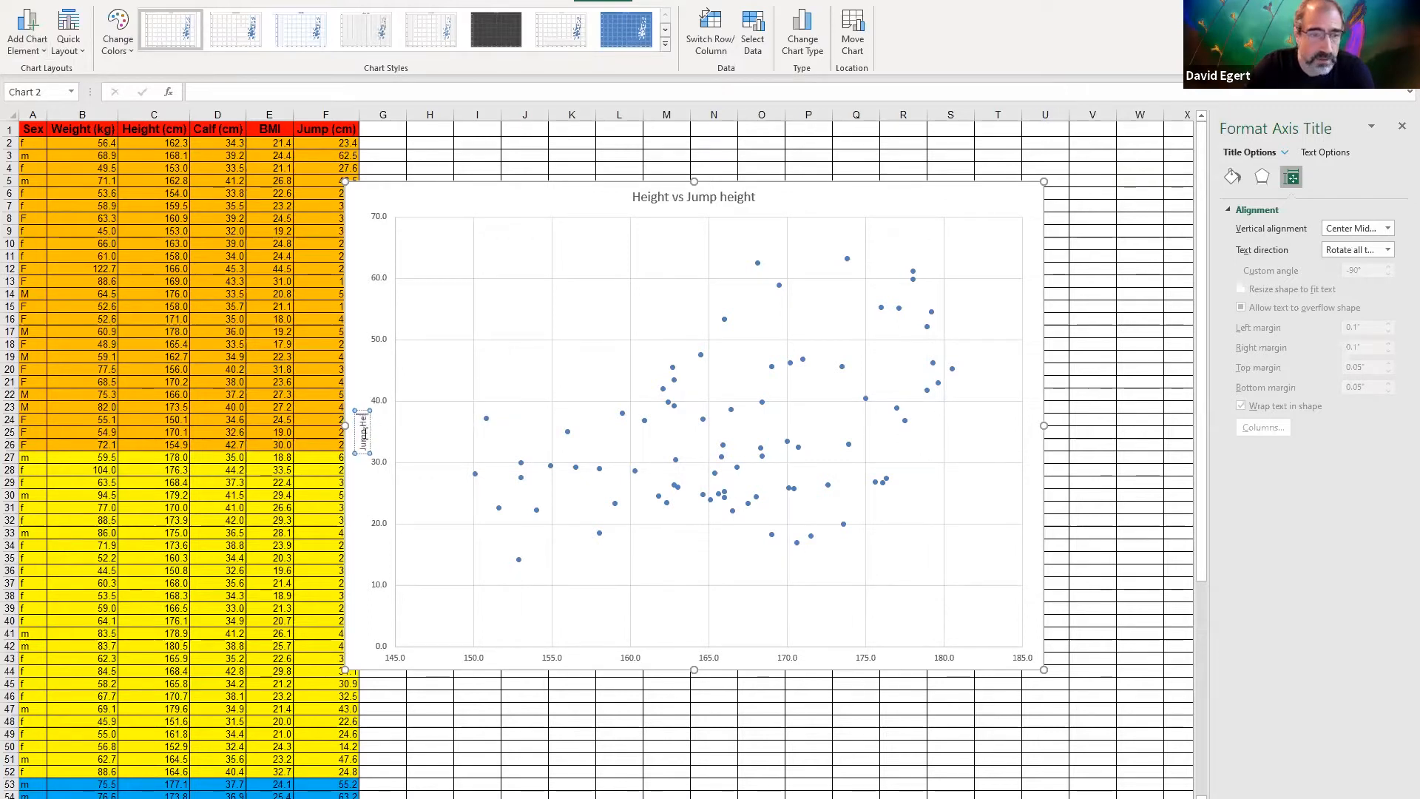
pyautogui.write('t (cm)')
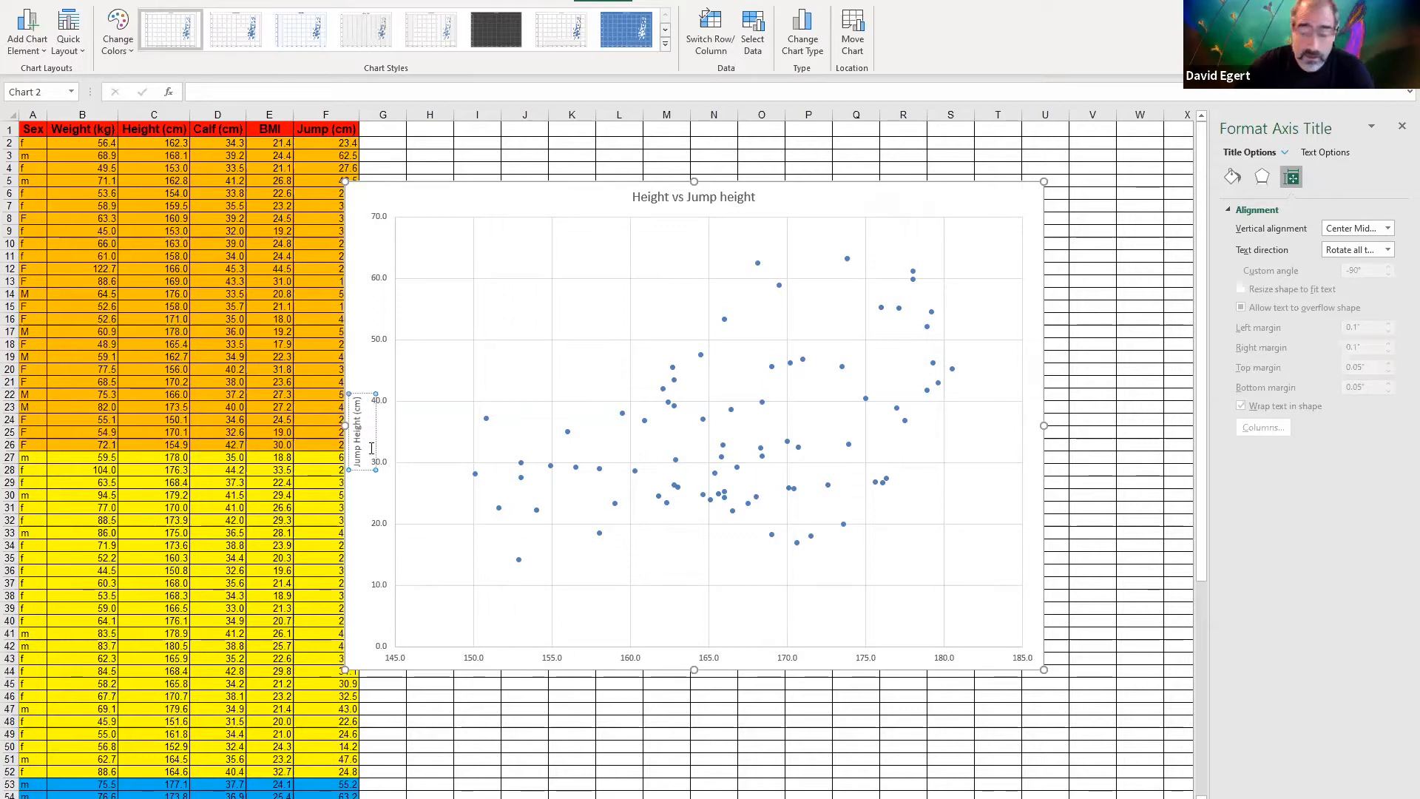
pyautogui.press('Escape')
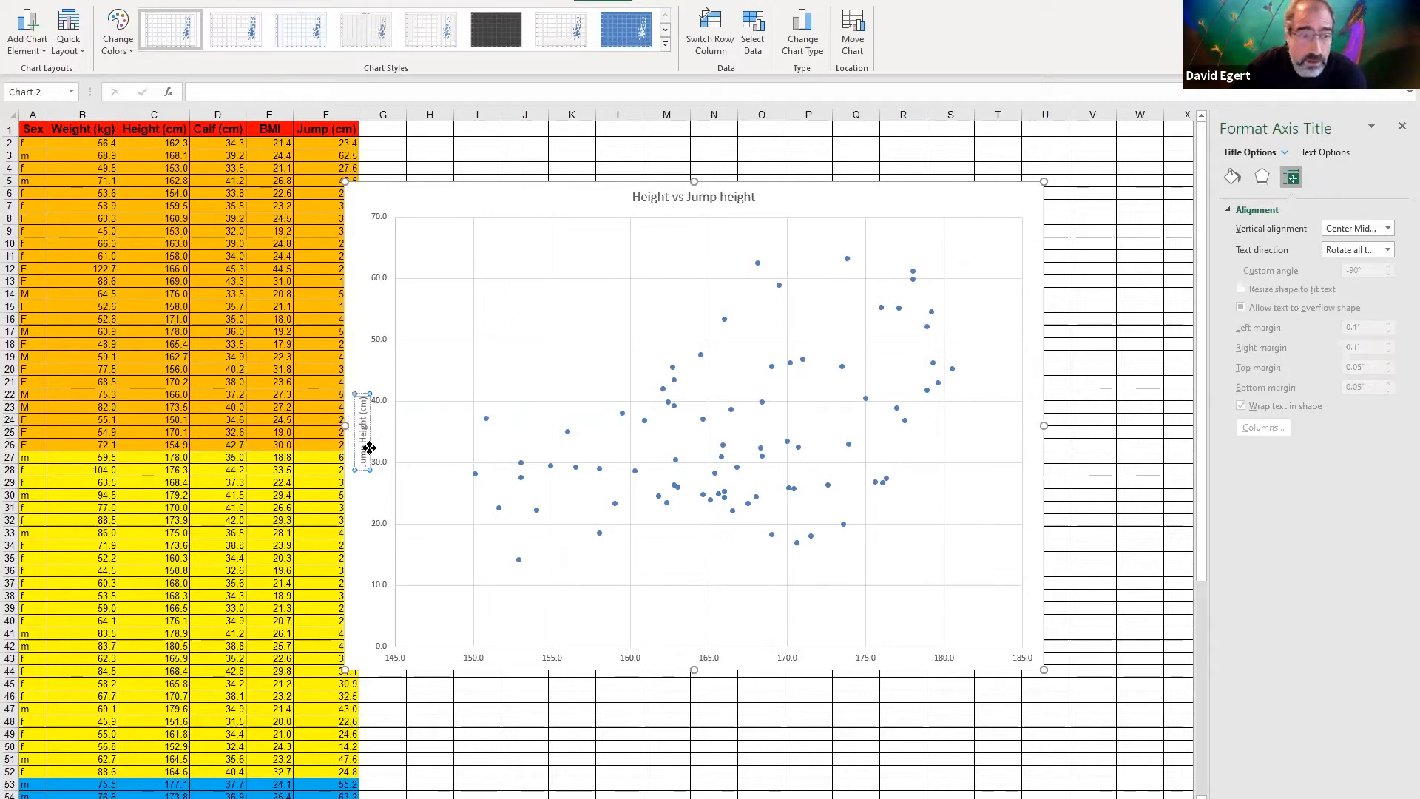
# Add a title to the chart's primary horizontal axis reading "Height (cm)"
pyautogui.click(33, 39)
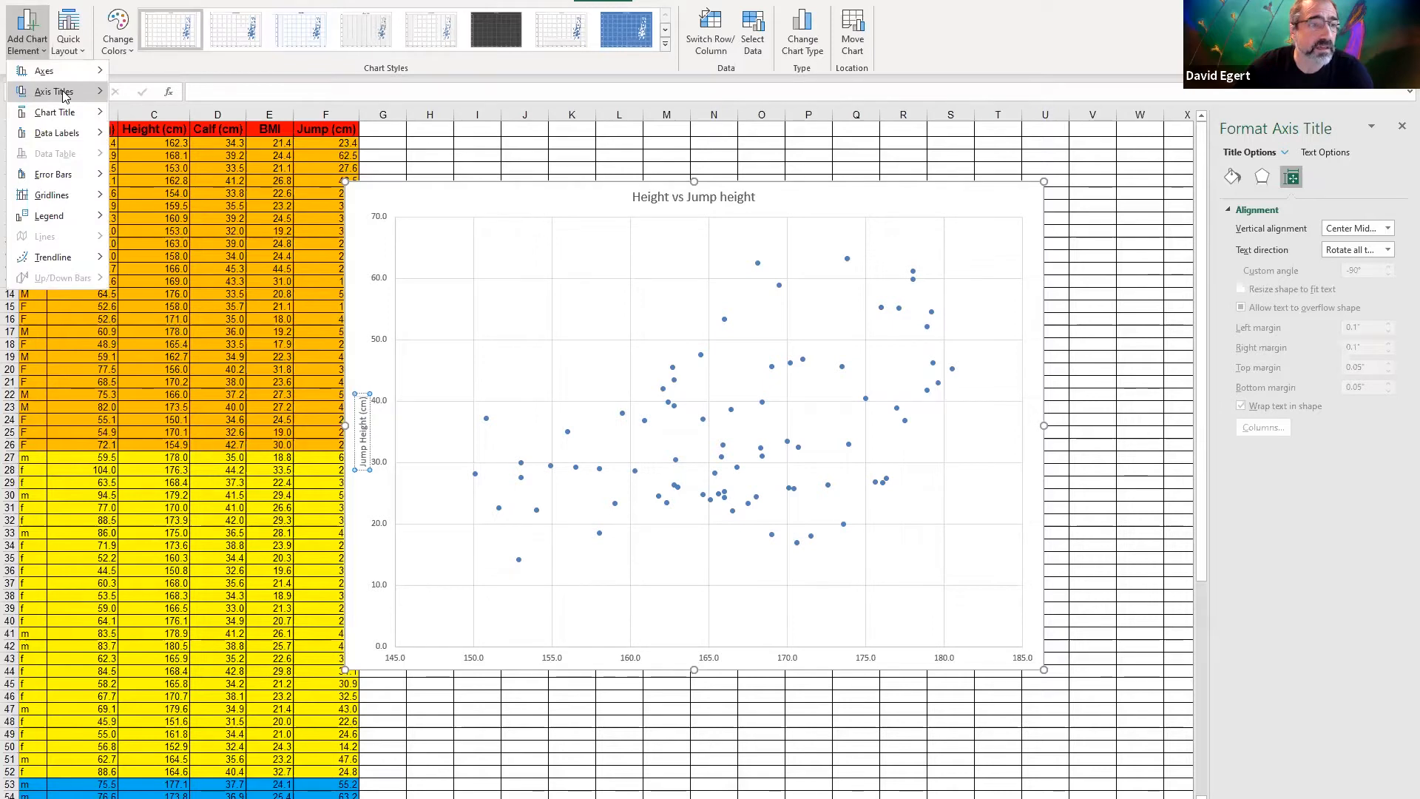
pyautogui.moveTo(67, 91)
pyautogui.click(184, 113)
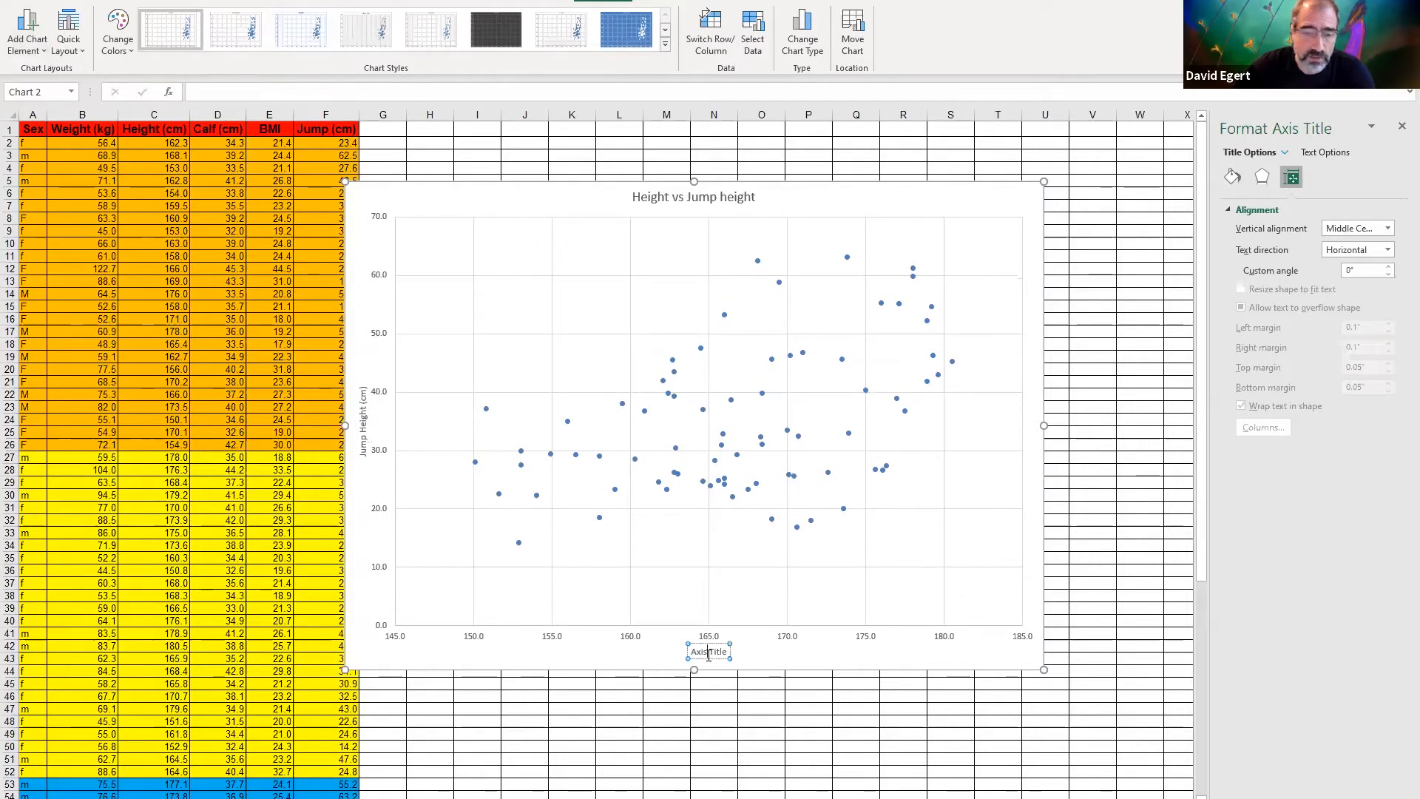
pyautogui.tripleClick(709, 652)
pyautogui.write('Height (cm)')
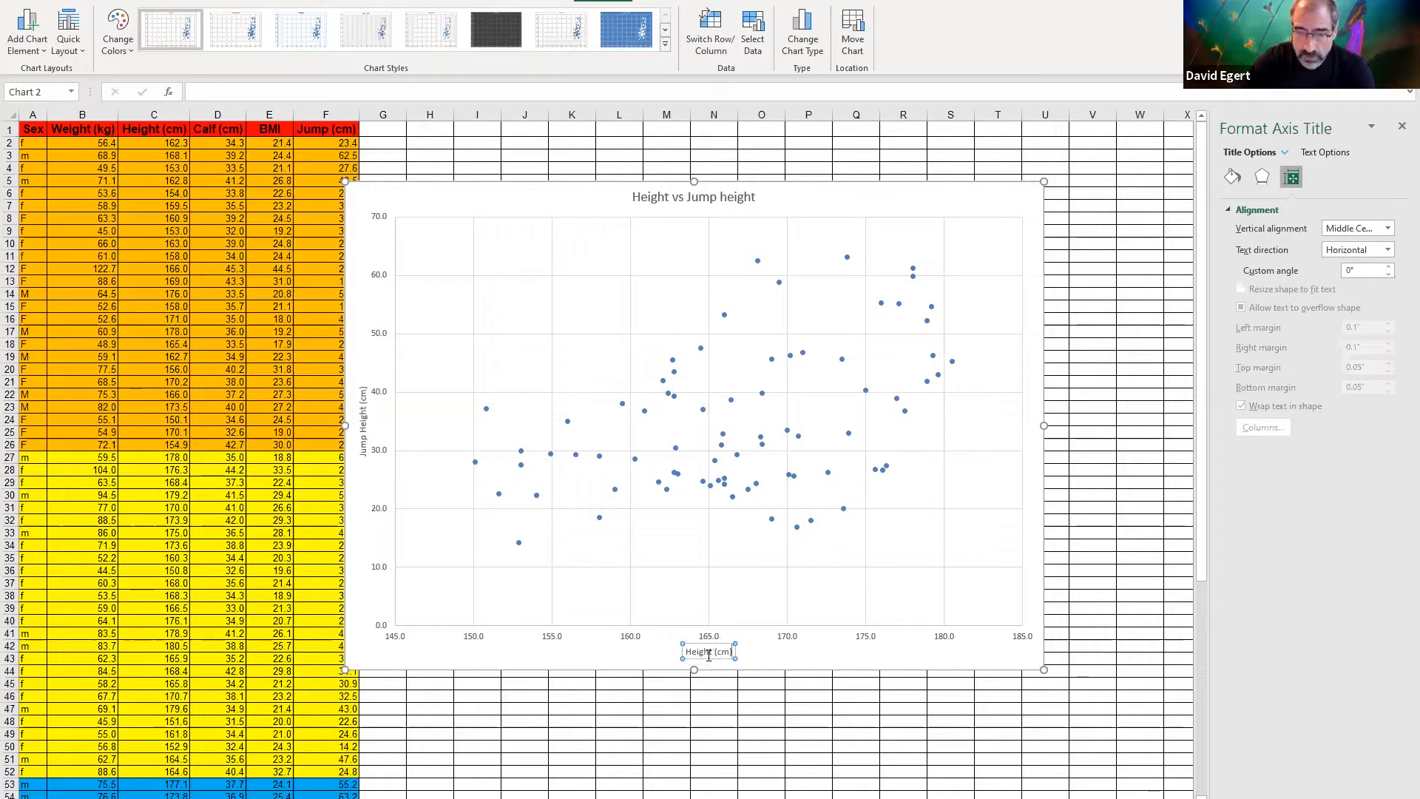
pyautogui.click(813, 539)
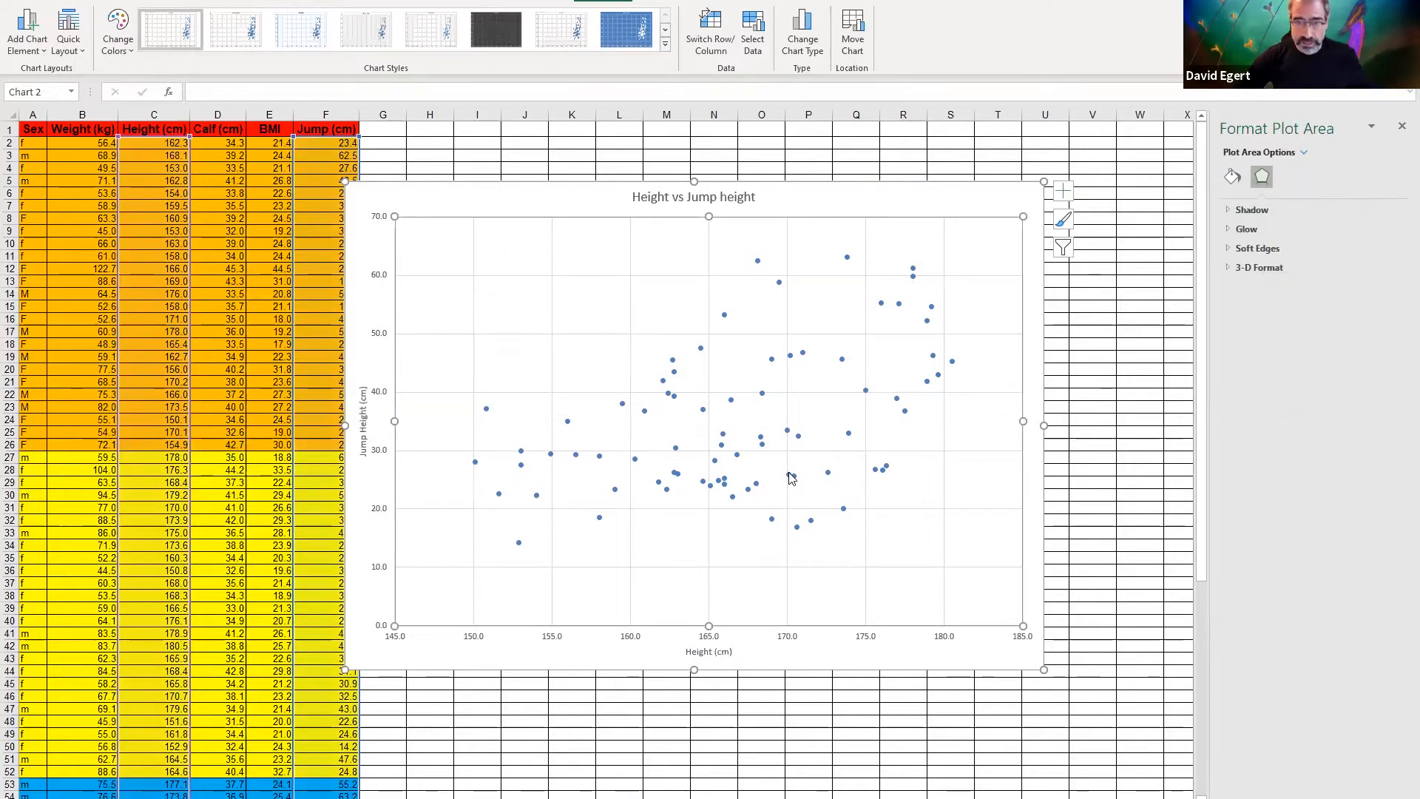
# Add a linear trendline to the scatter series with its R-squared value displayed on the chart
pyautogui.rightClick(705, 415)
pyautogui.press('Escape')
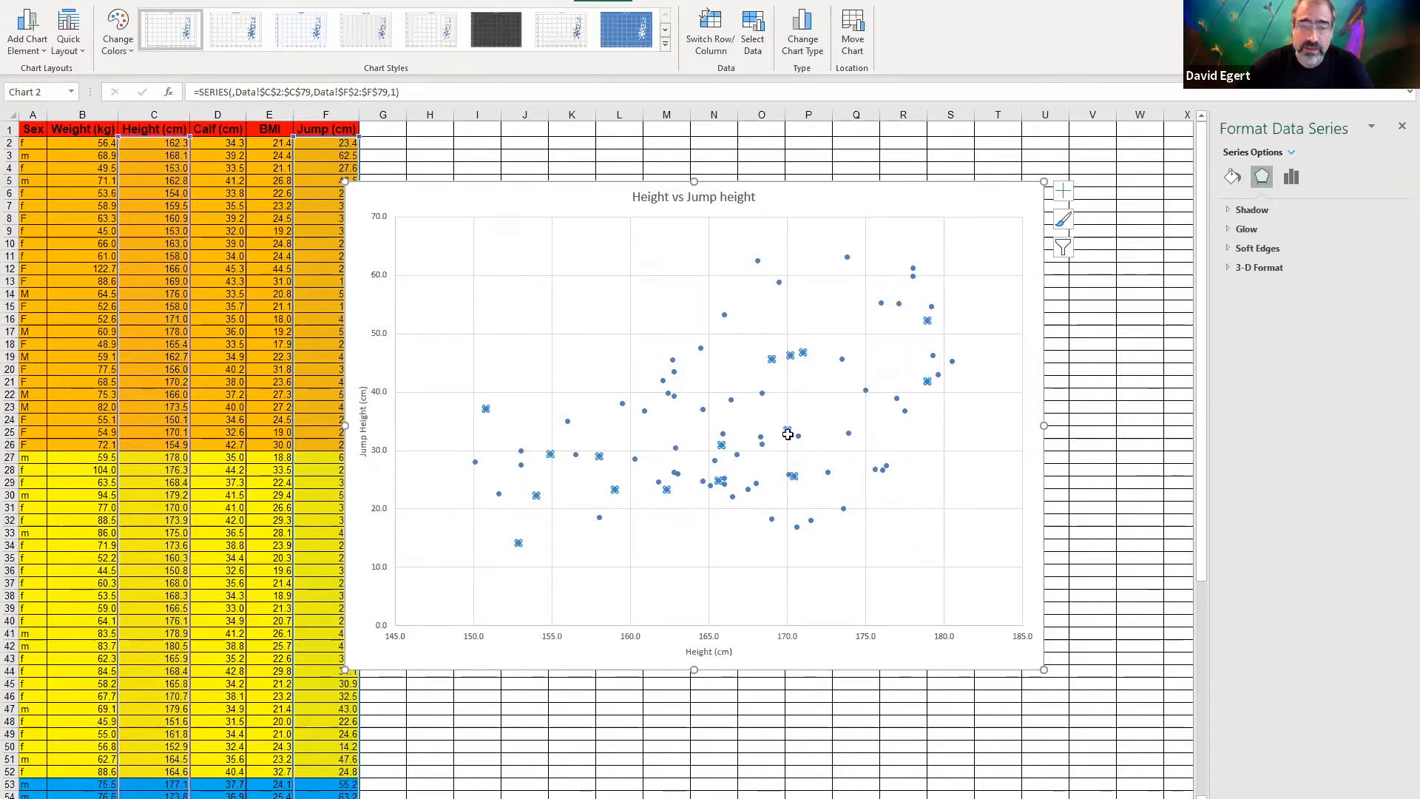
pyautogui.moveTo(787, 430)
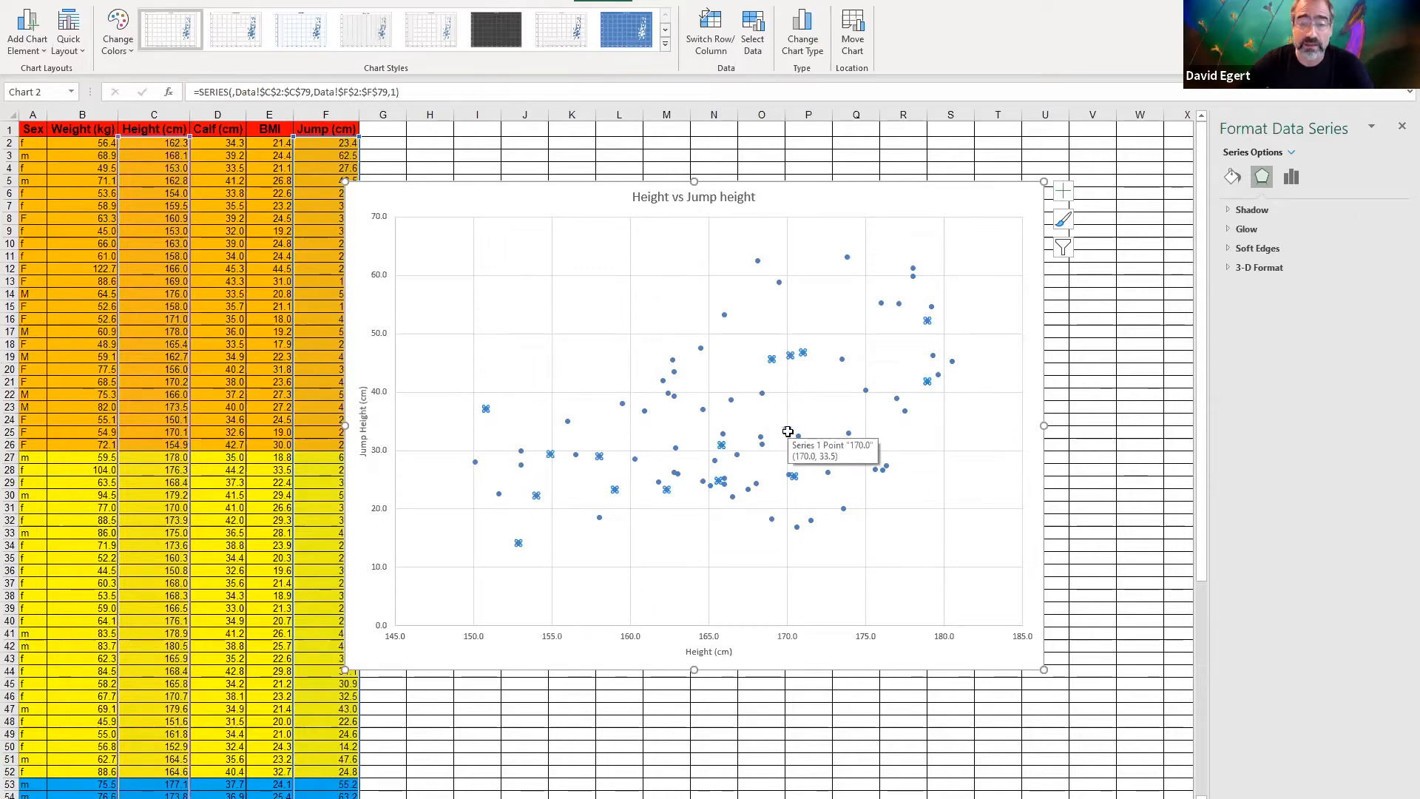
pyautogui.rightClick(788, 431)
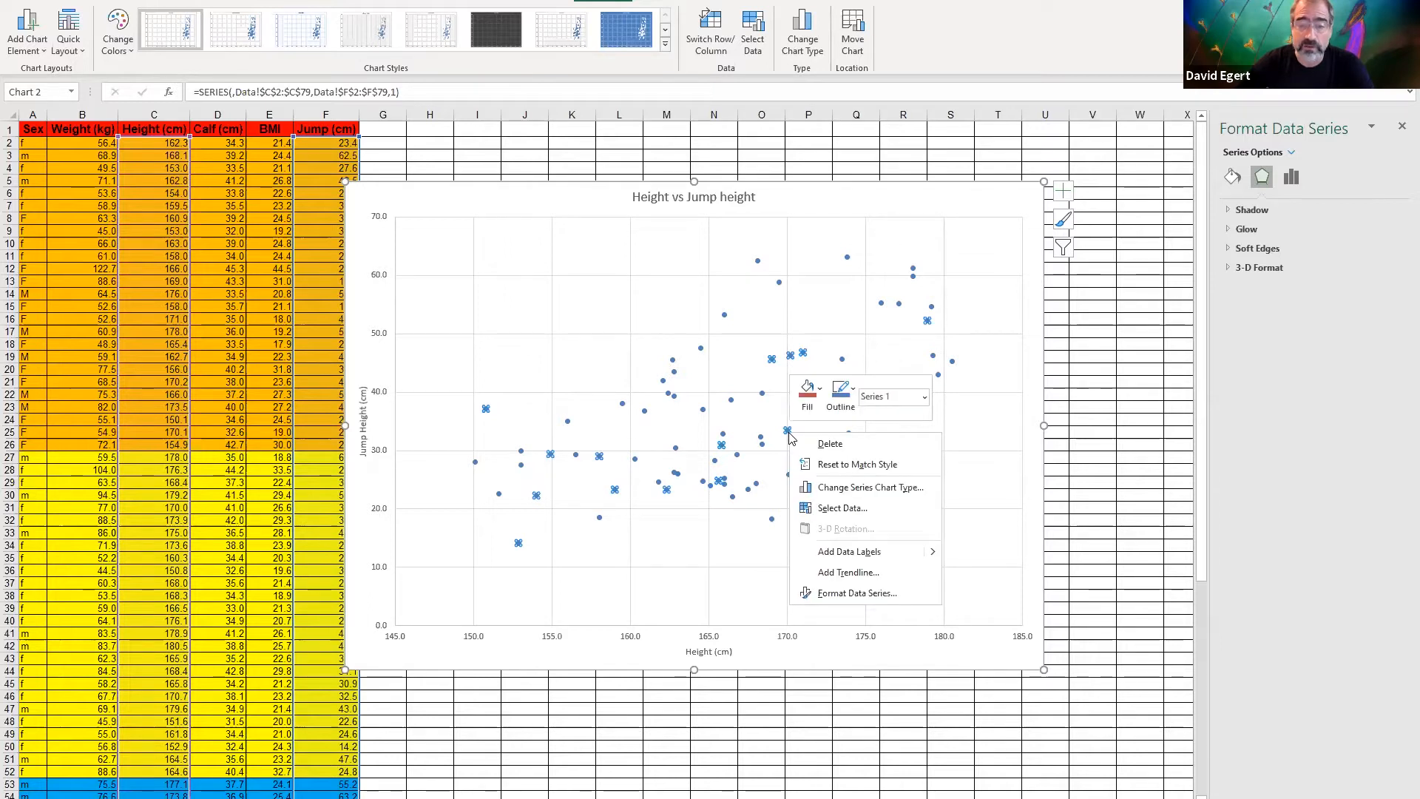
pyautogui.click(850, 572)
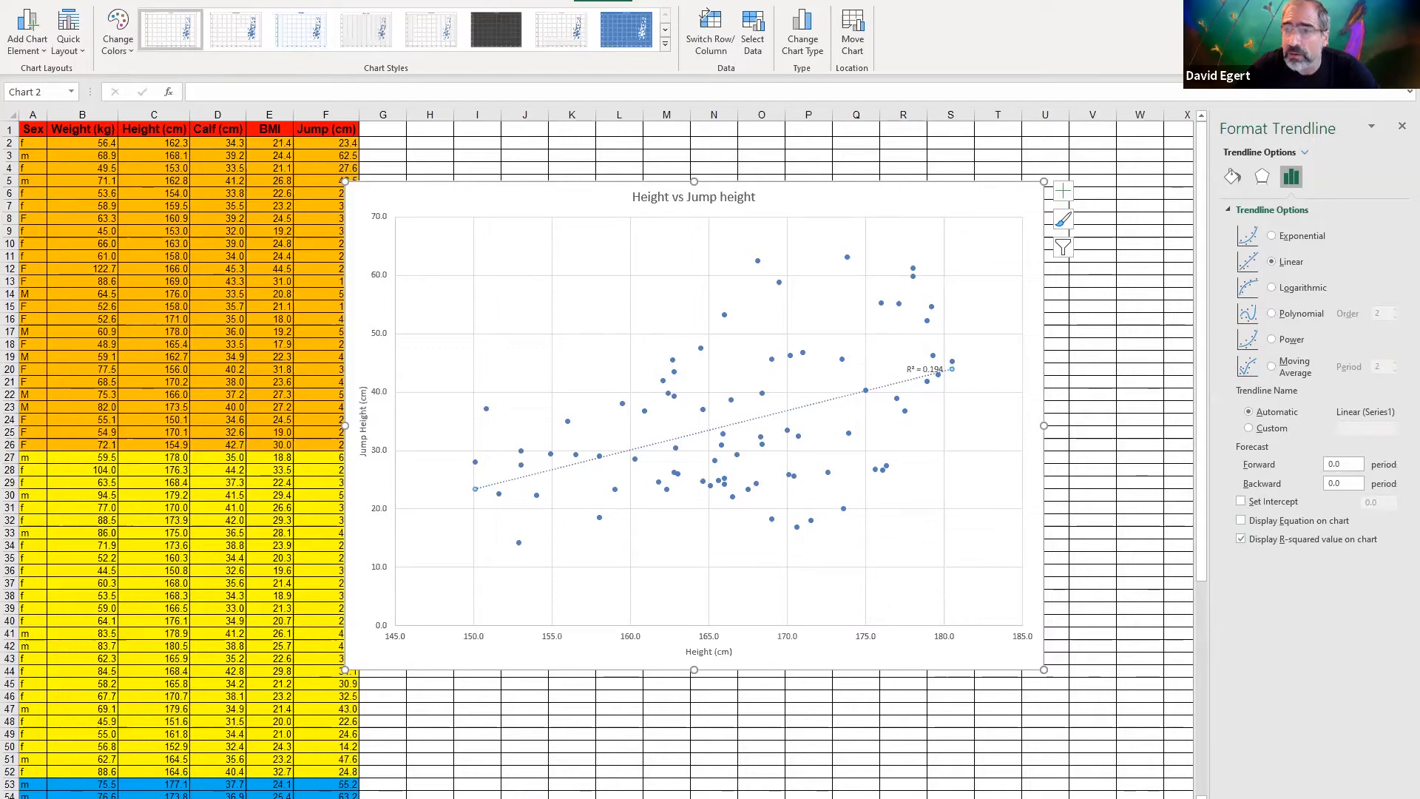
pyautogui.click(1400, 129)
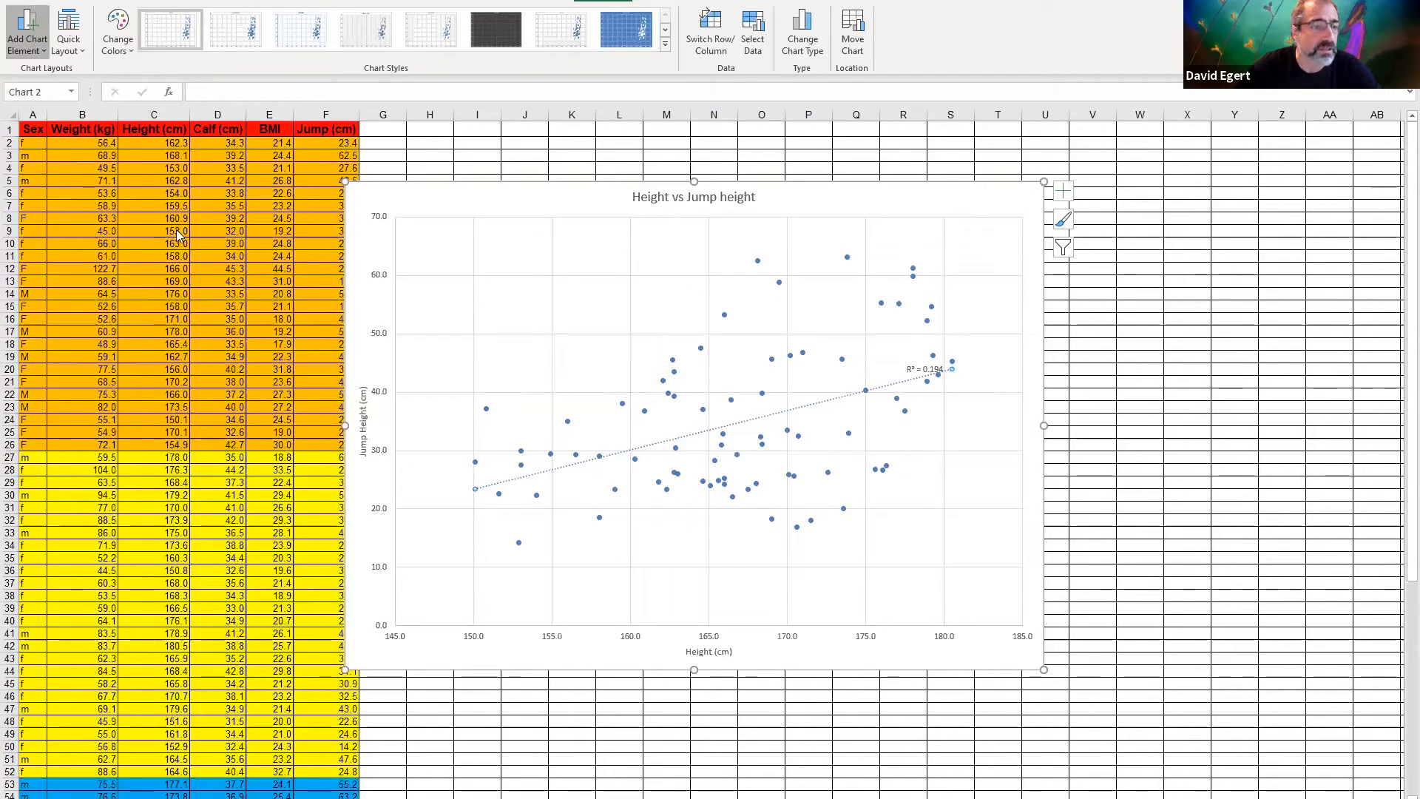
# Add a legend on the right side of the chart
pyautogui.click(27, 33)
pyautogui.moveTo(49, 215)
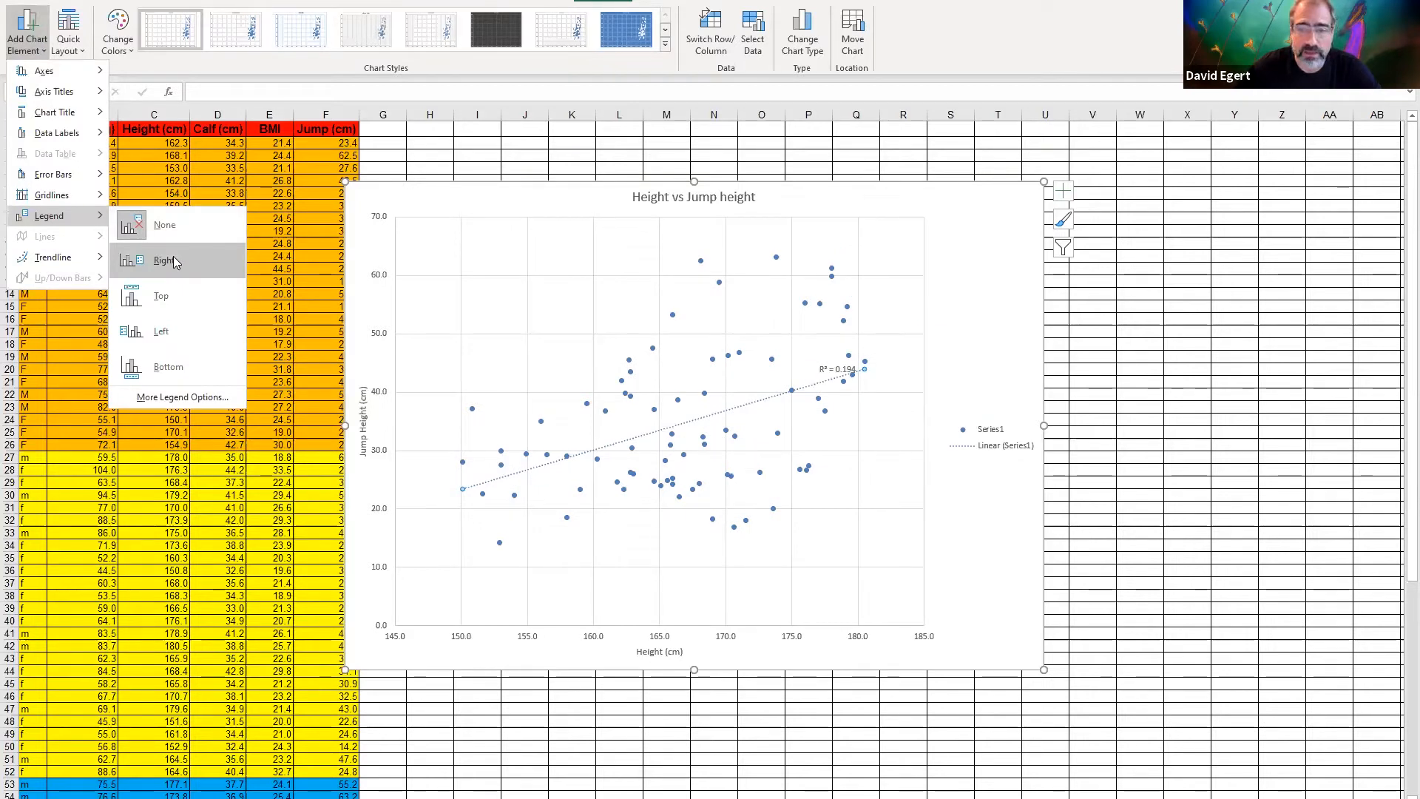
pyautogui.click(164, 260)
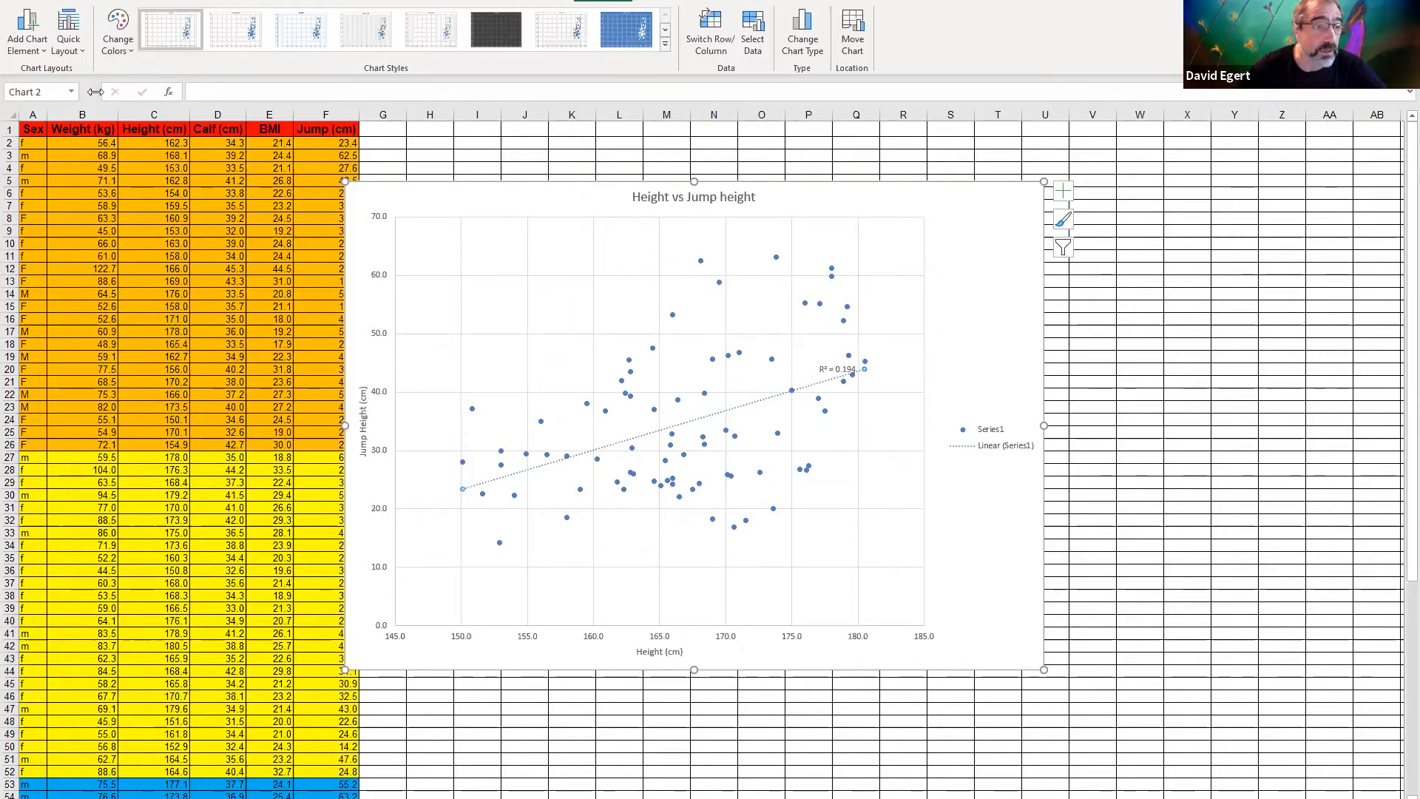
# Copy the data table A1:F79 to cell A1 of the empty sheet and fit the Jump and Weight columns to their contents
pyautogui.moveTo(33, 127); pyautogui.dragTo(360, 788)
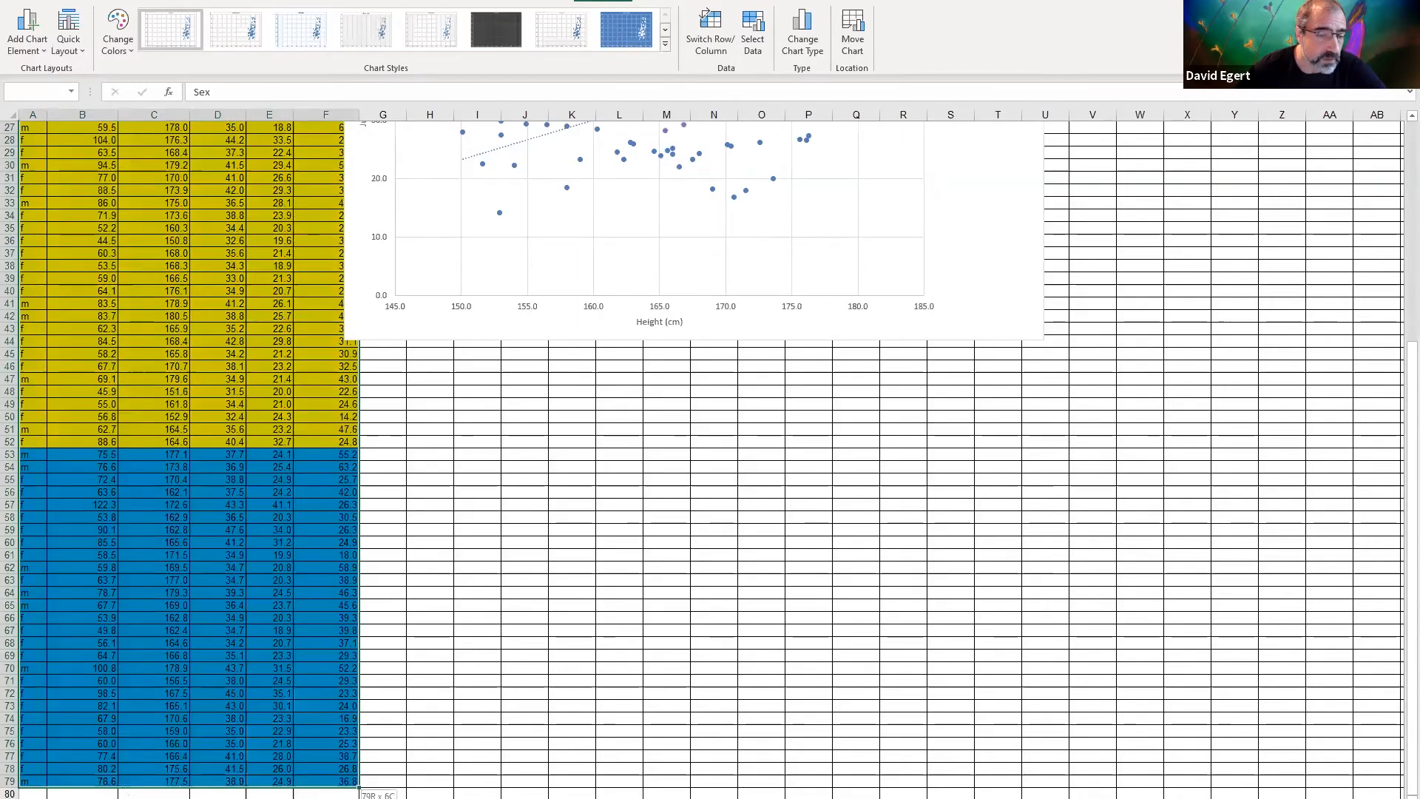
pyautogui.rightClick(248, 435)
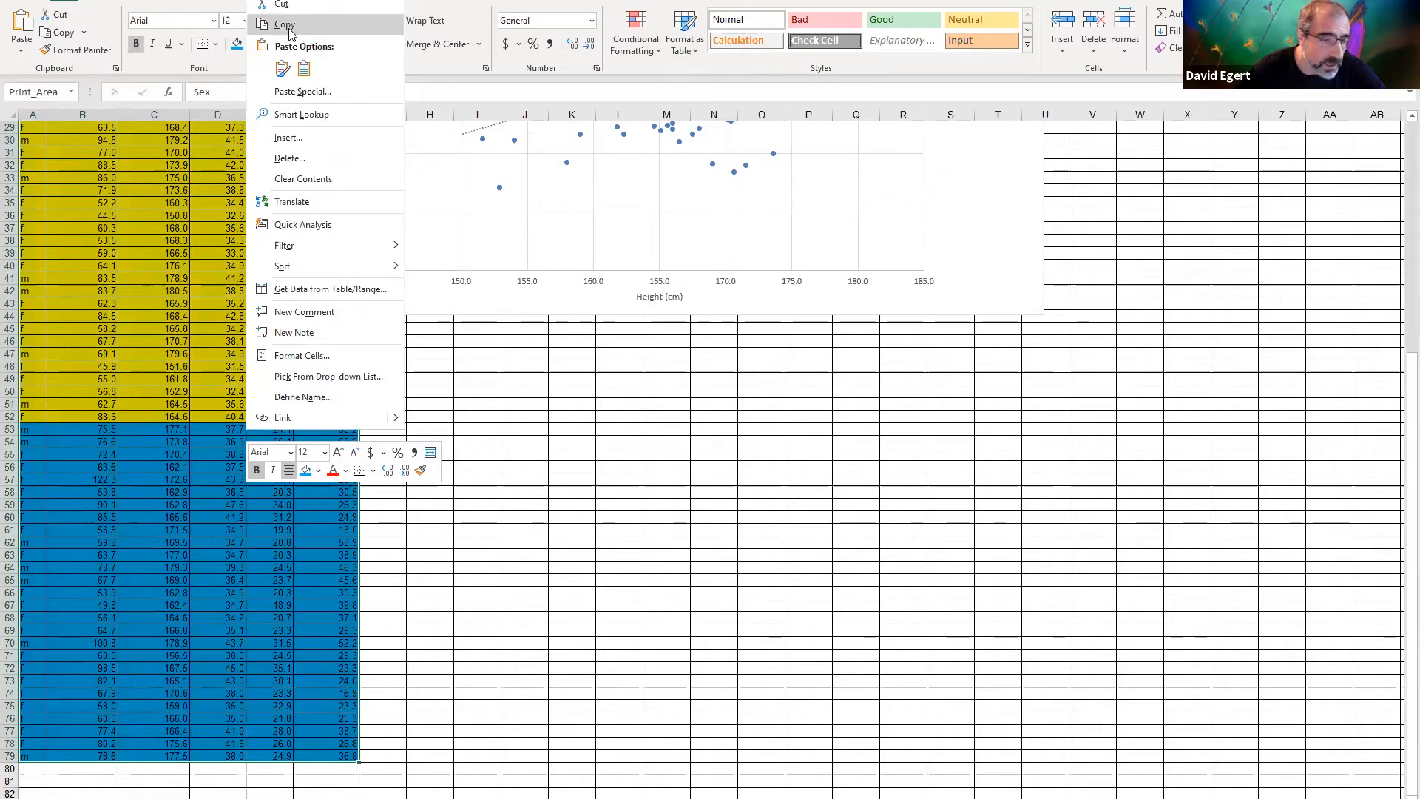
pyautogui.click(291, 34)
pyautogui.click(153, 796)
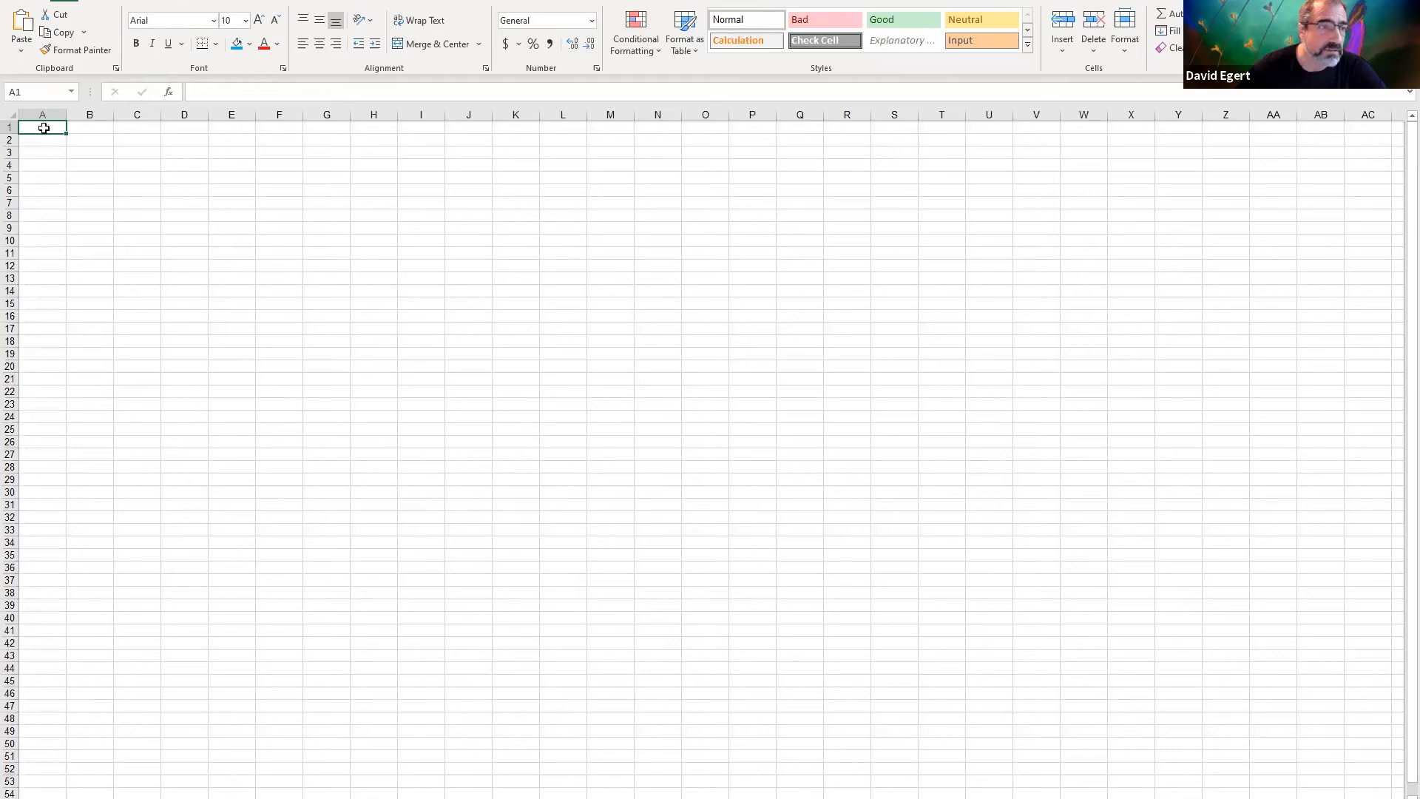
pyautogui.rightClick(43, 133)
pyautogui.click(88, 205)
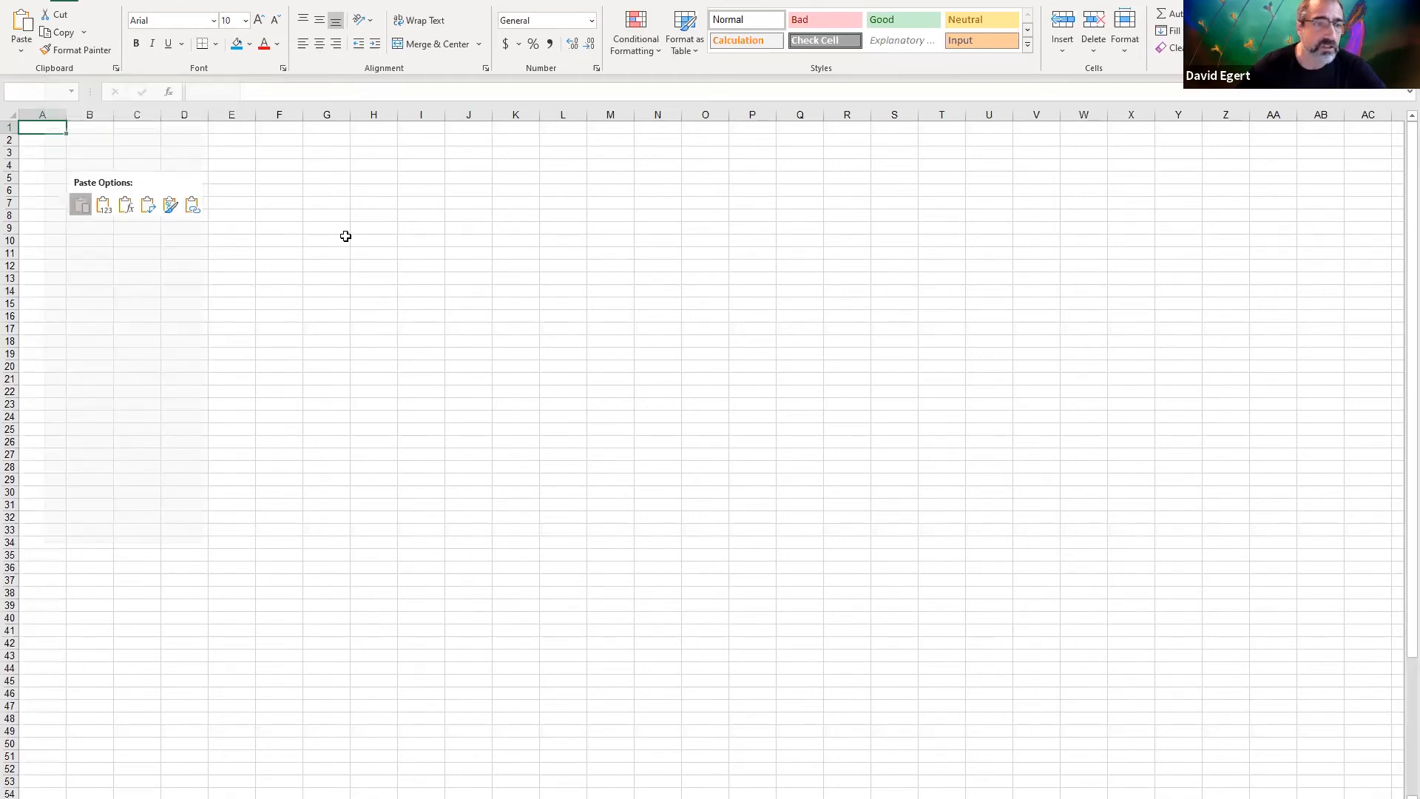
pyautogui.doubleClick(304, 116)
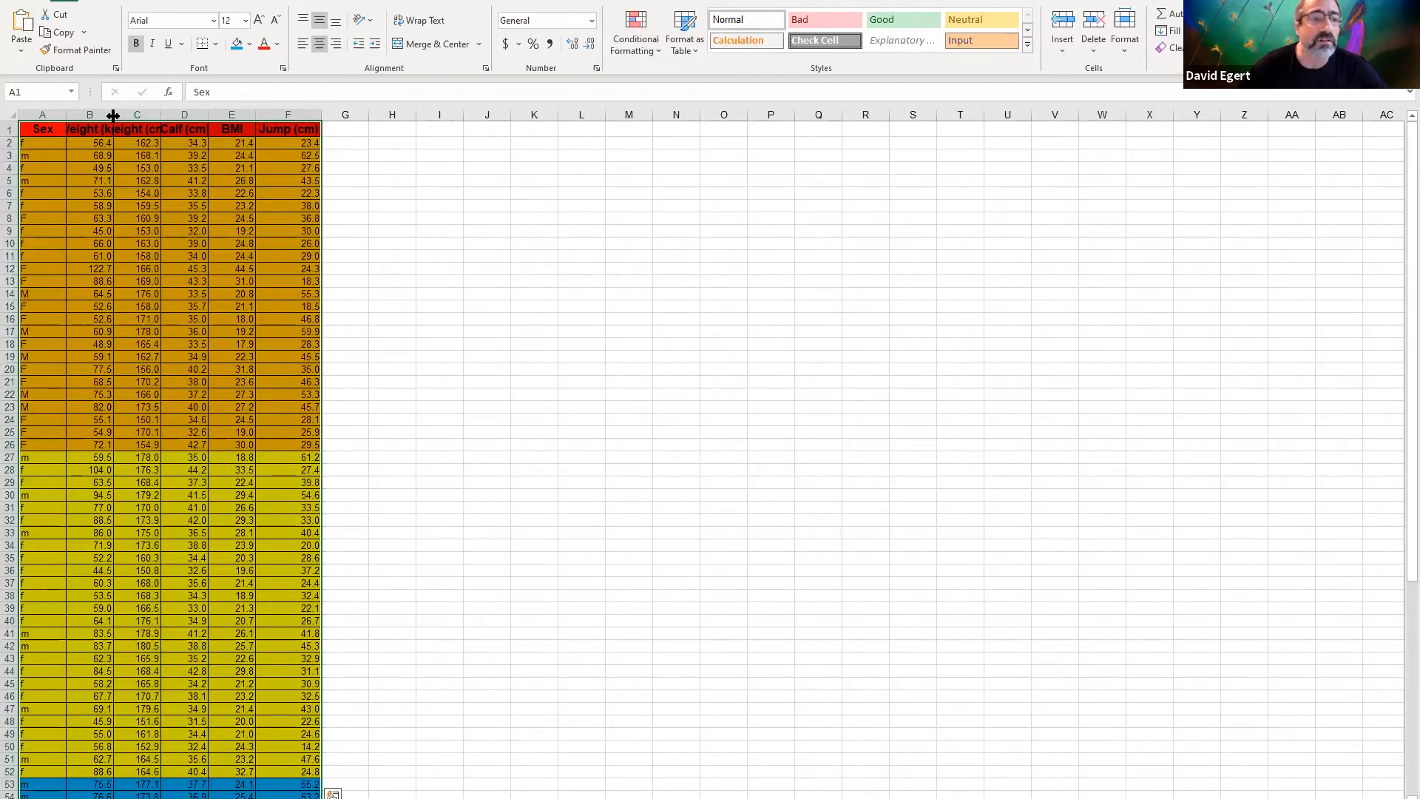
pyautogui.doubleClick(114, 116)
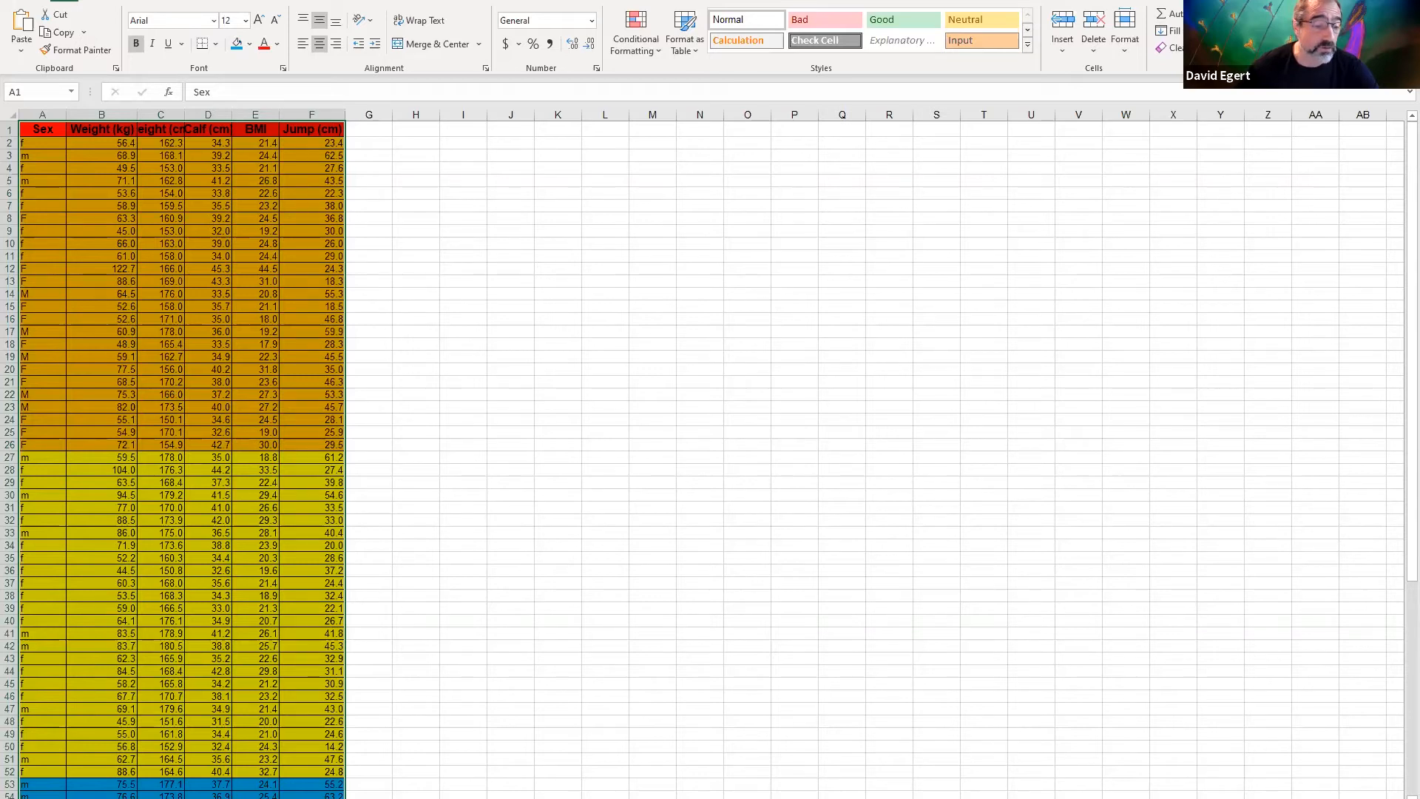
pyautogui.click(215, 797)
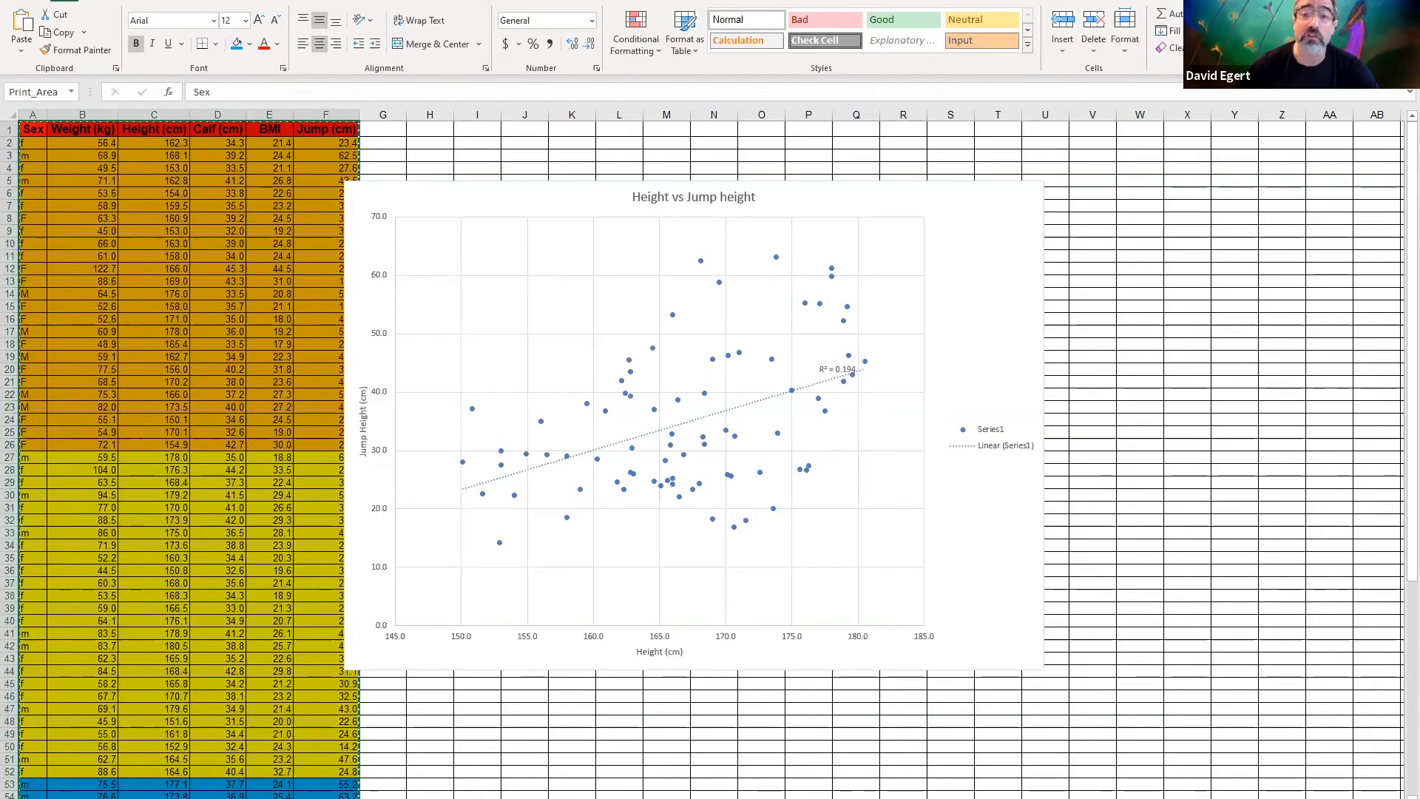
pyautogui.click(189, 797)
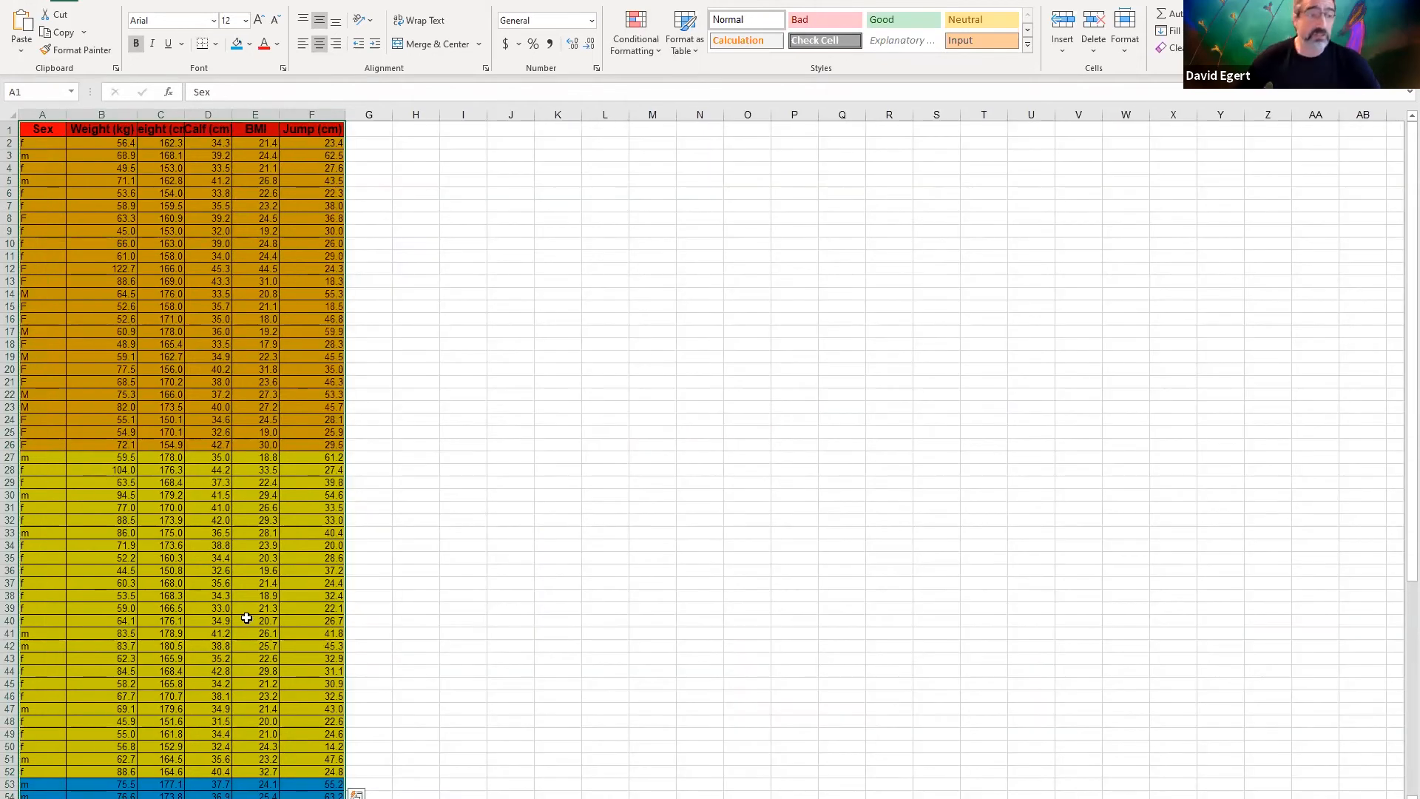
pyautogui.click(226, 293)
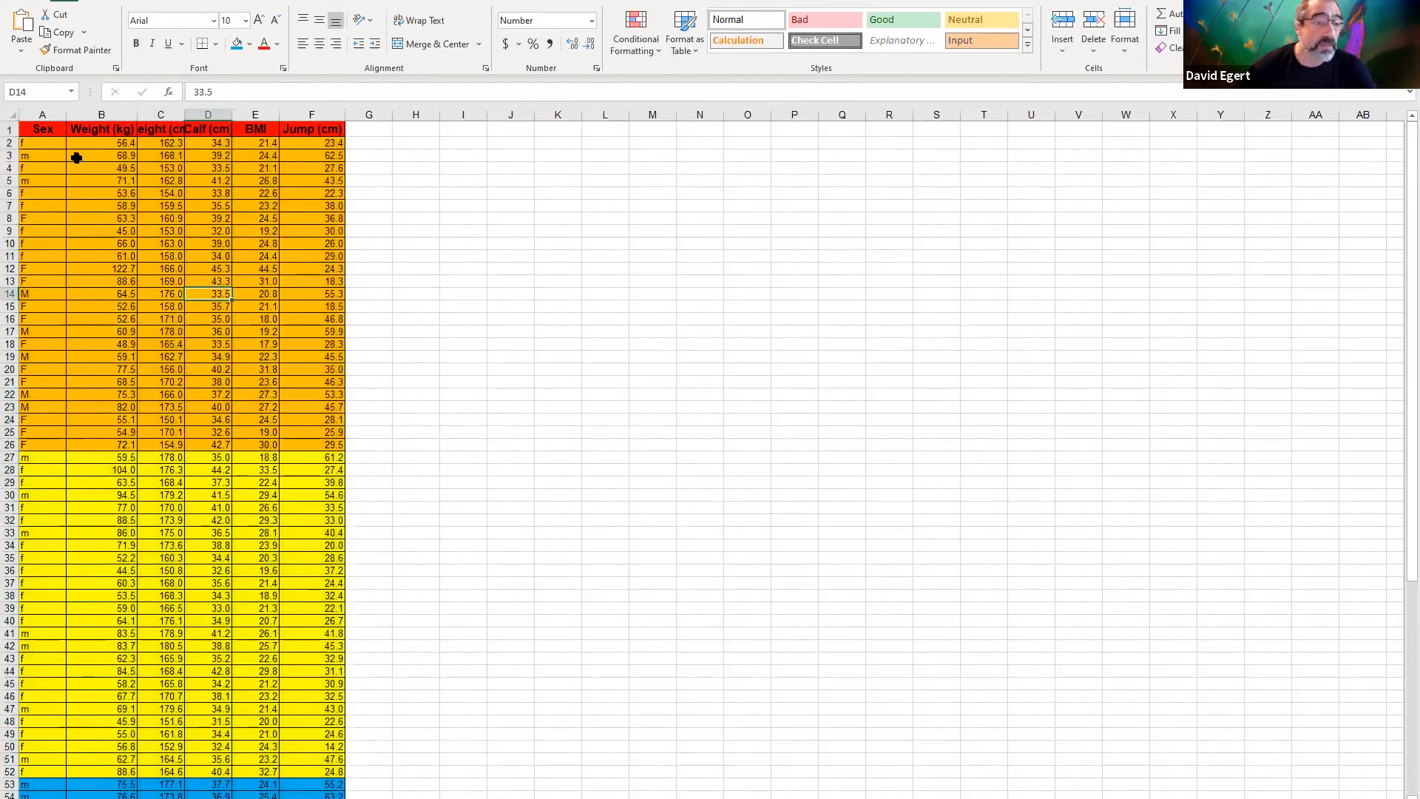
# Sort the copied table A1:F79 by the Sex column's cell values from A to Z, treating the first row as headers
pyautogui.moveTo(27, 133); pyautogui.dragTo(323, 781)
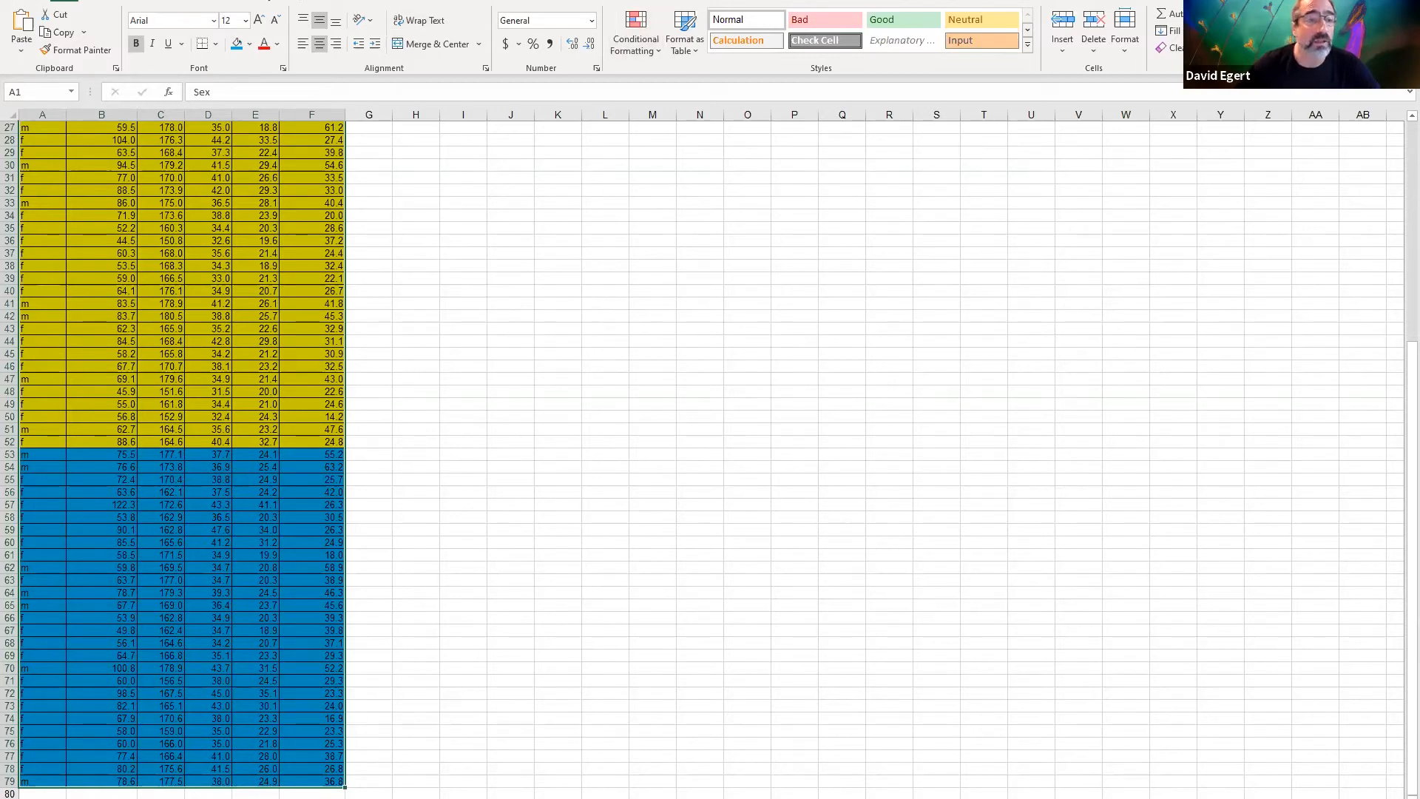
pyautogui.click(302, 1)
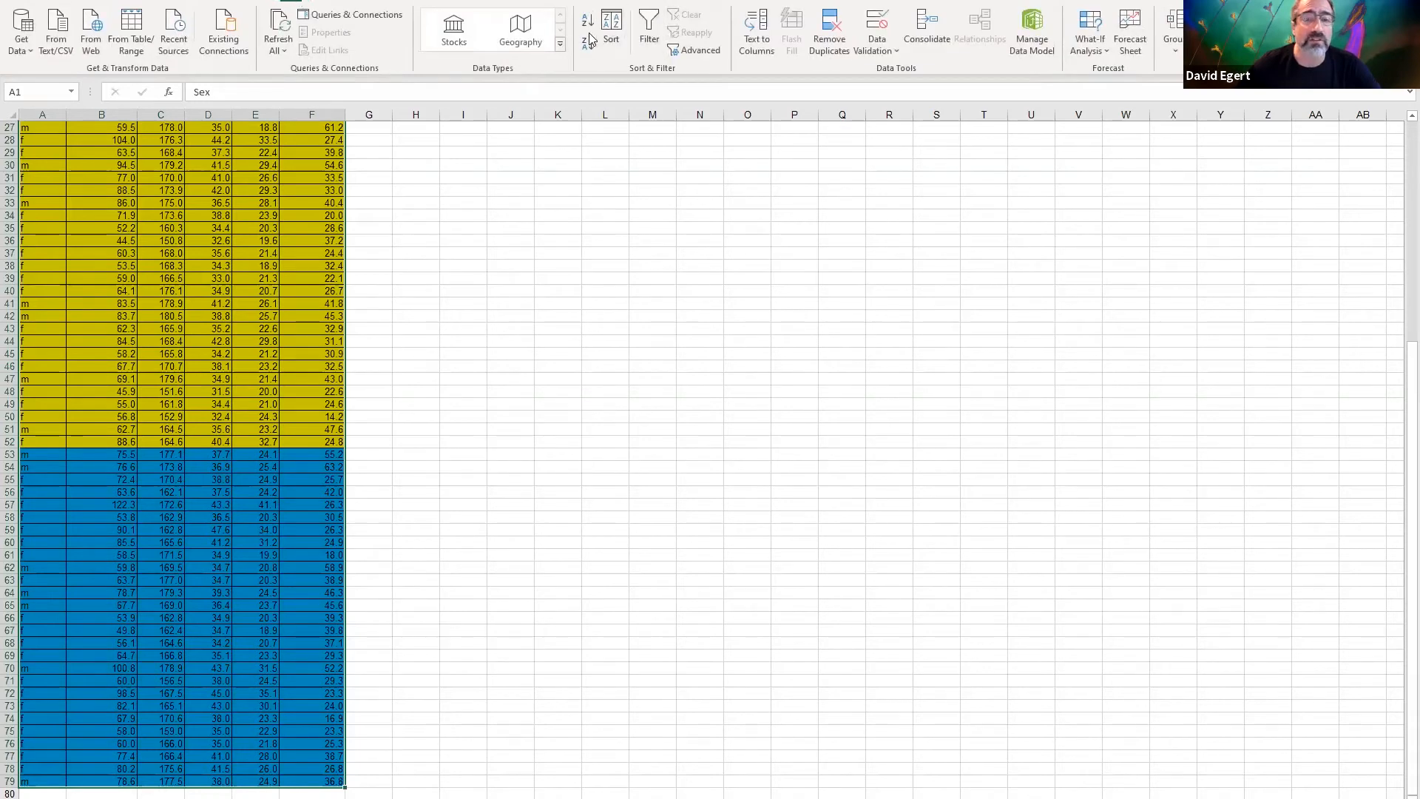
pyautogui.click(612, 36)
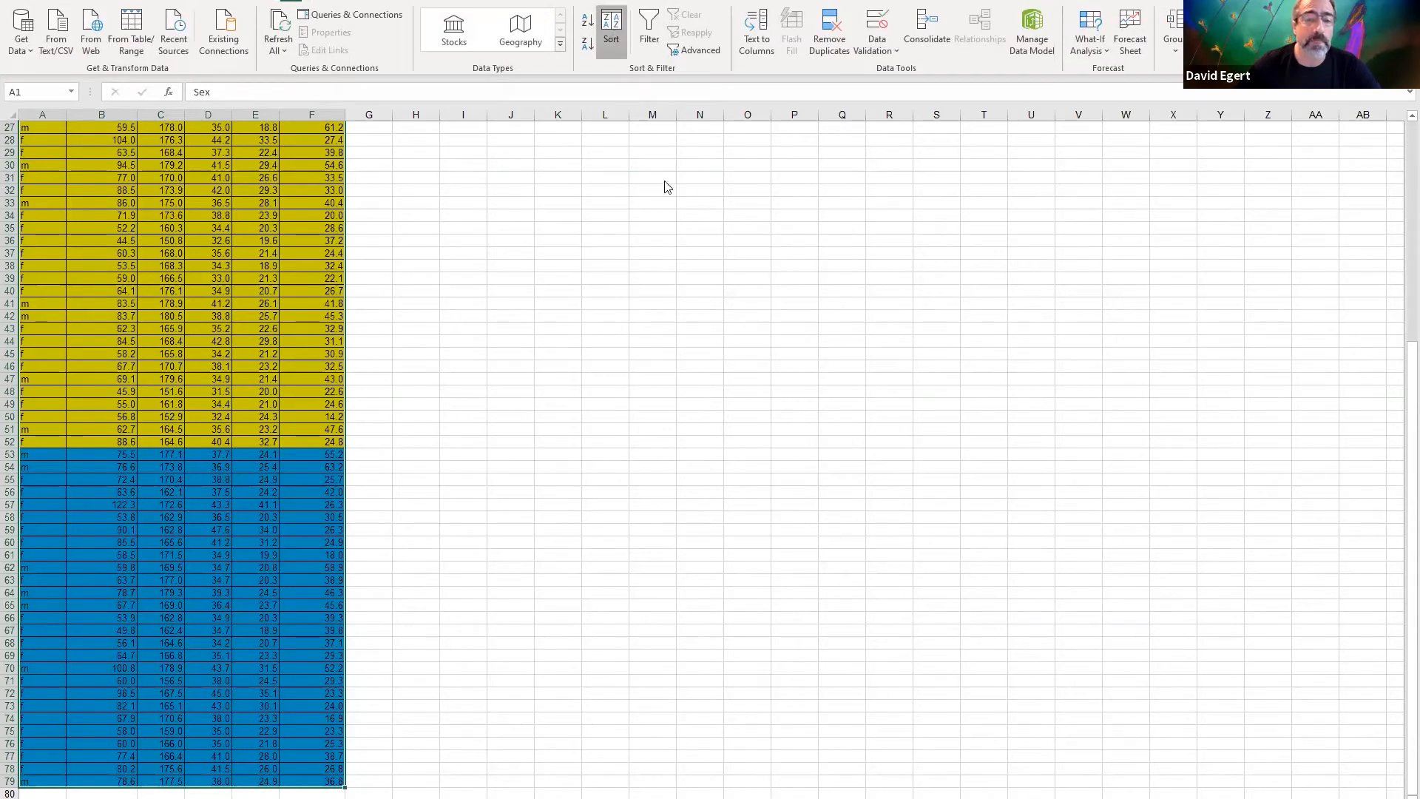
pyautogui.click(676, 323)
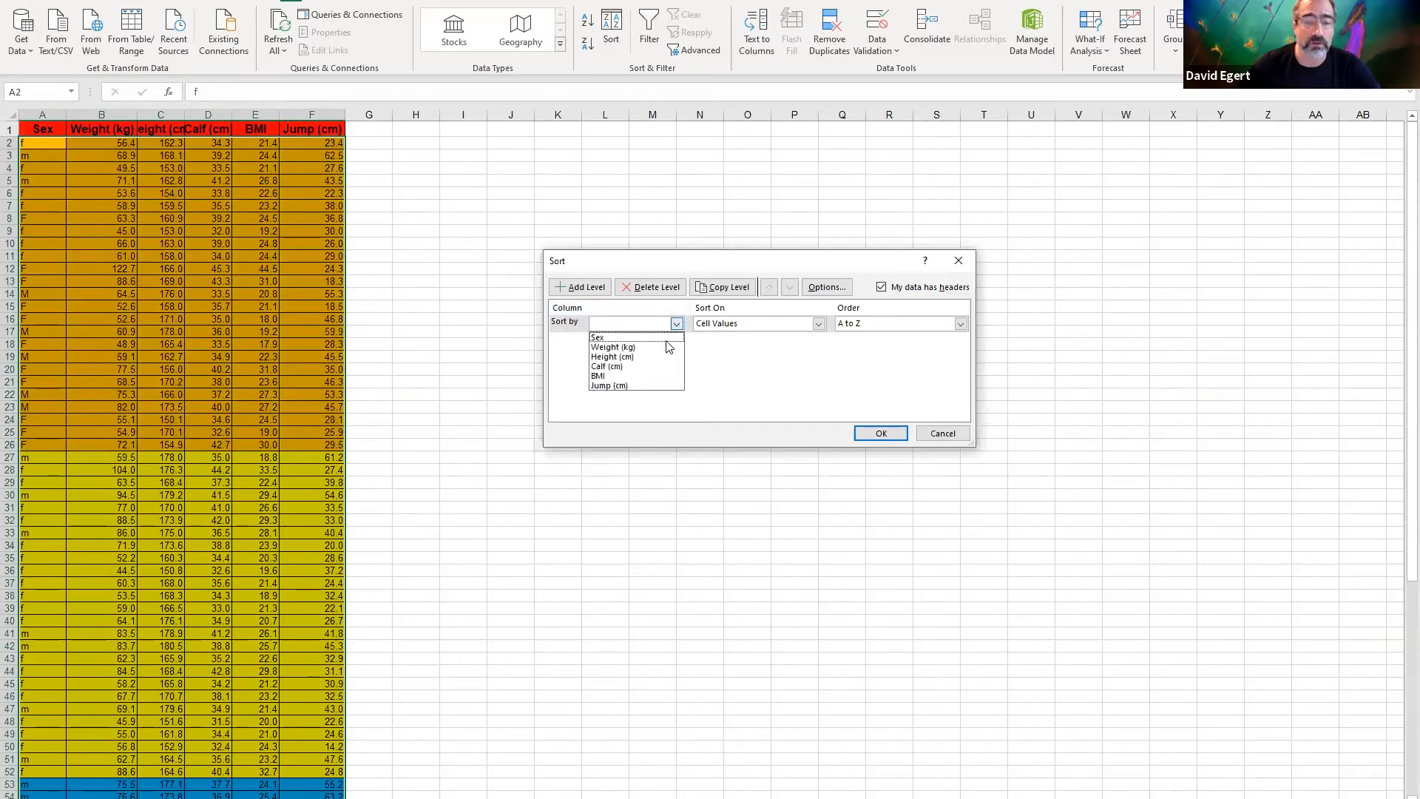
pyautogui.click(599, 337)
pyautogui.click(876, 434)
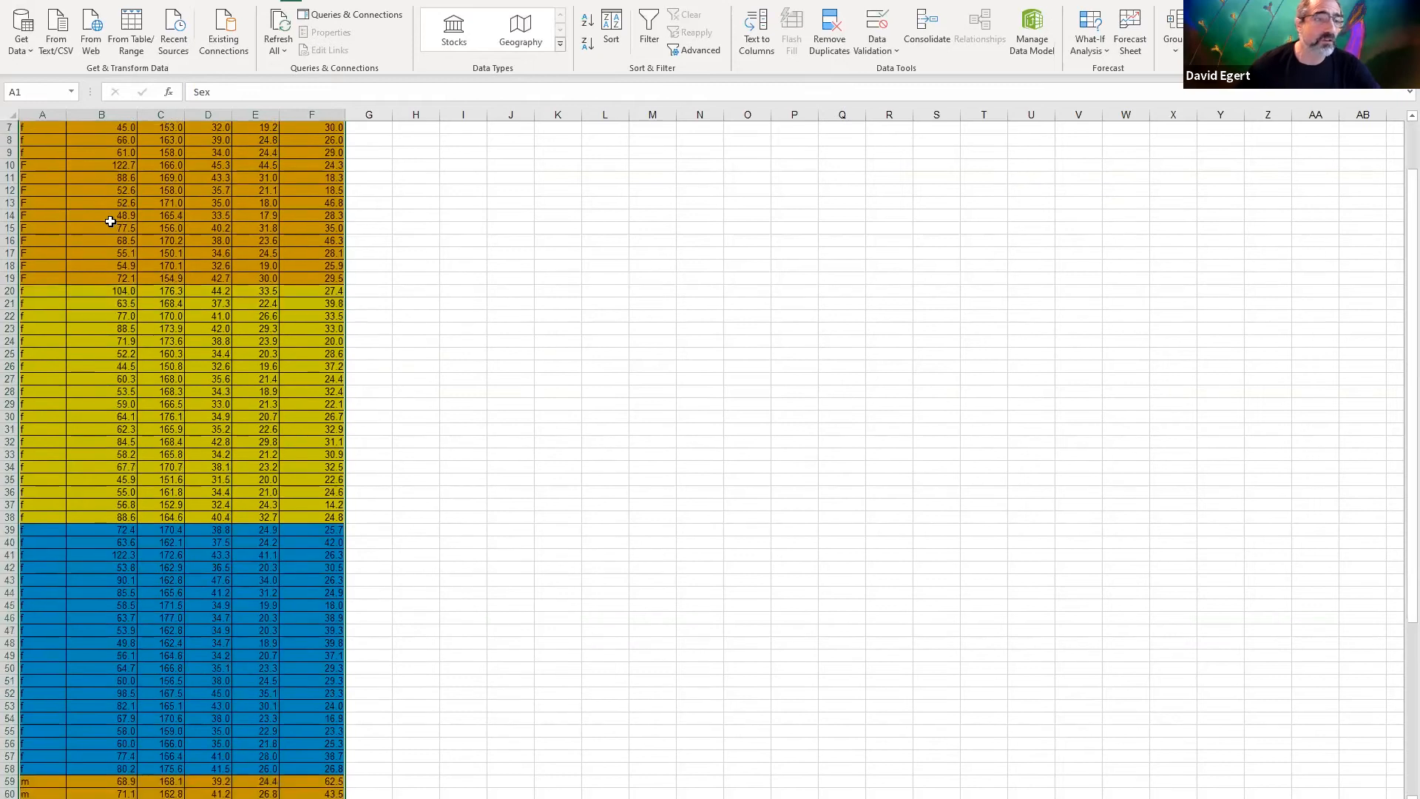
# Insert an empty scatter chart on the sorted data sheet, place it beside the table and widen it to about column U
pyautogui.scroll(-14, 79, 185)
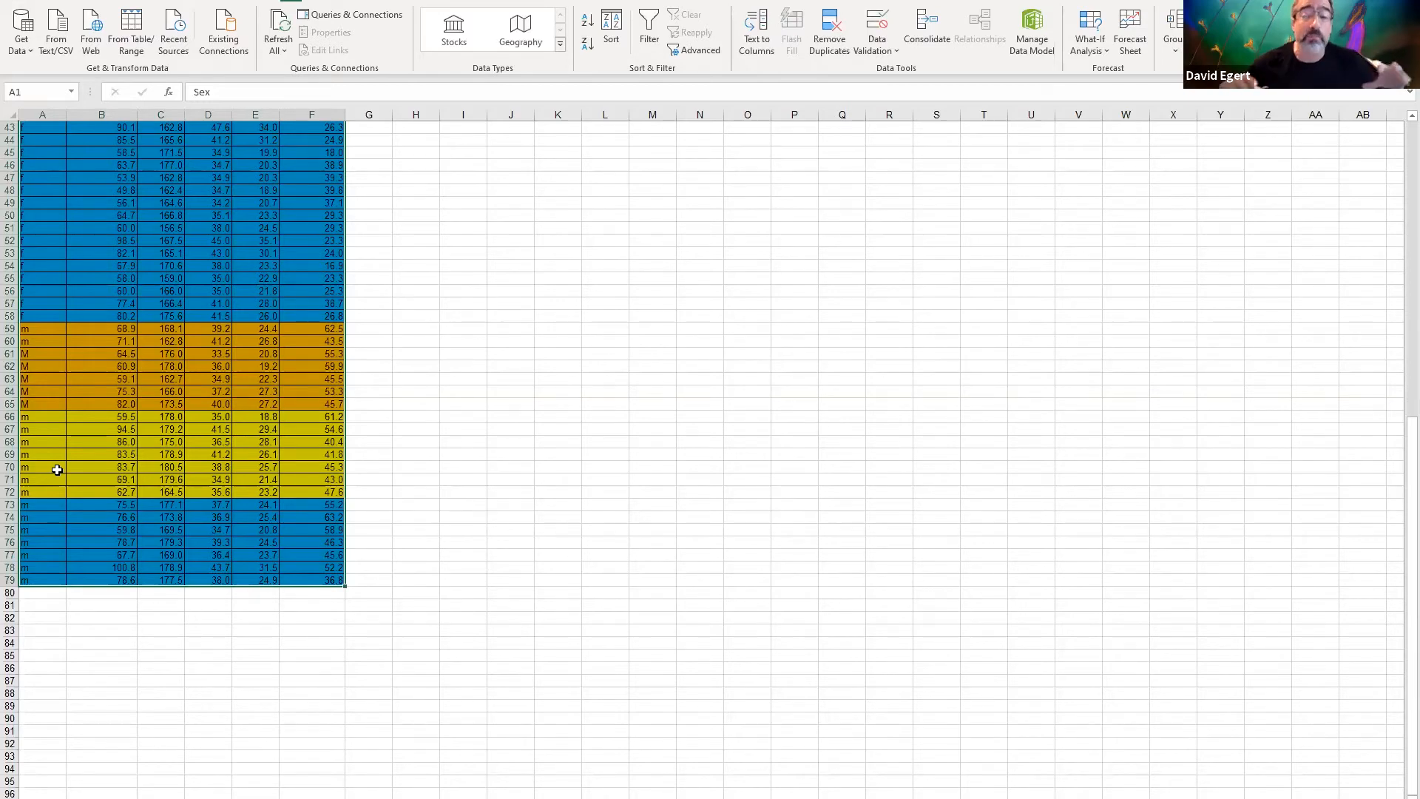
pyautogui.scroll(14, 279, 349)
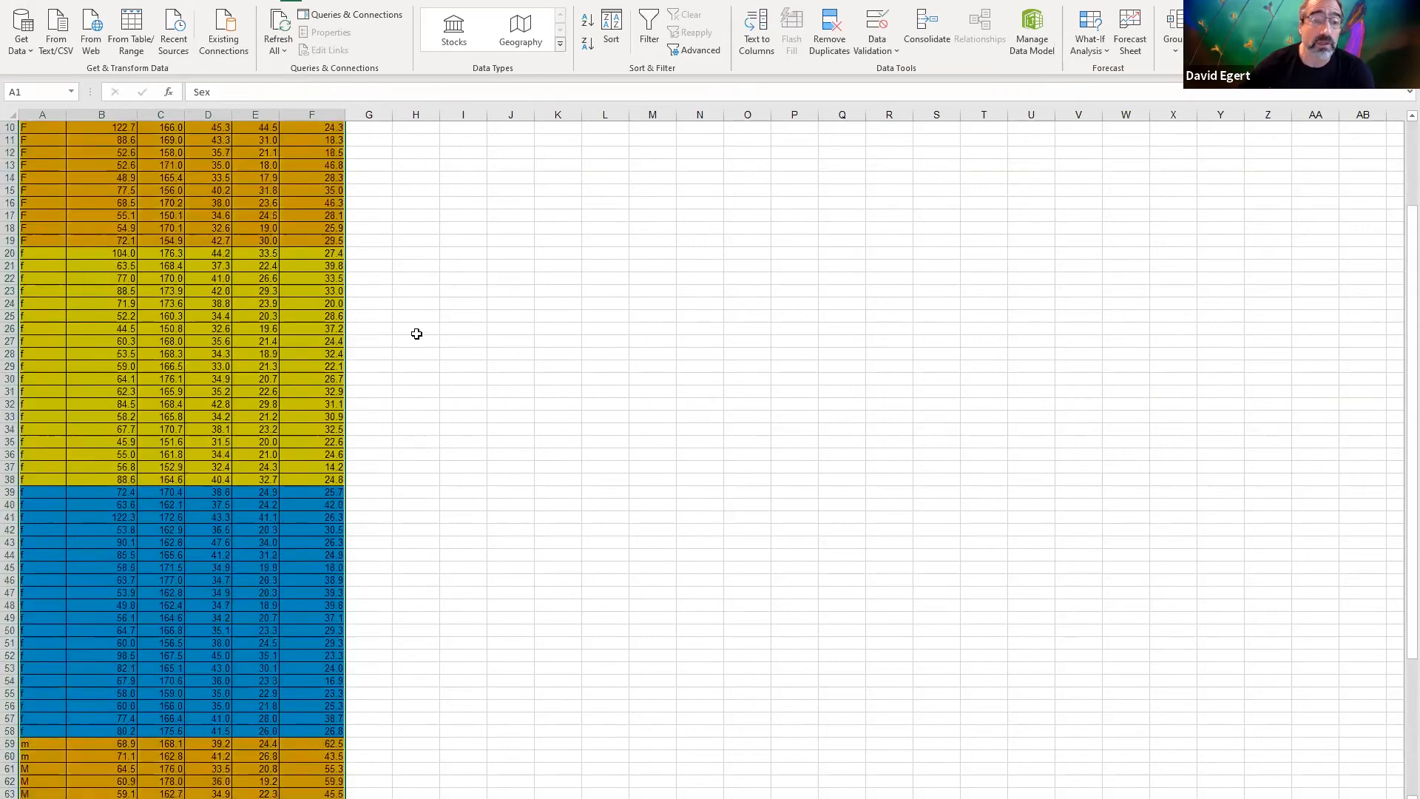
pyautogui.click(559, 340)
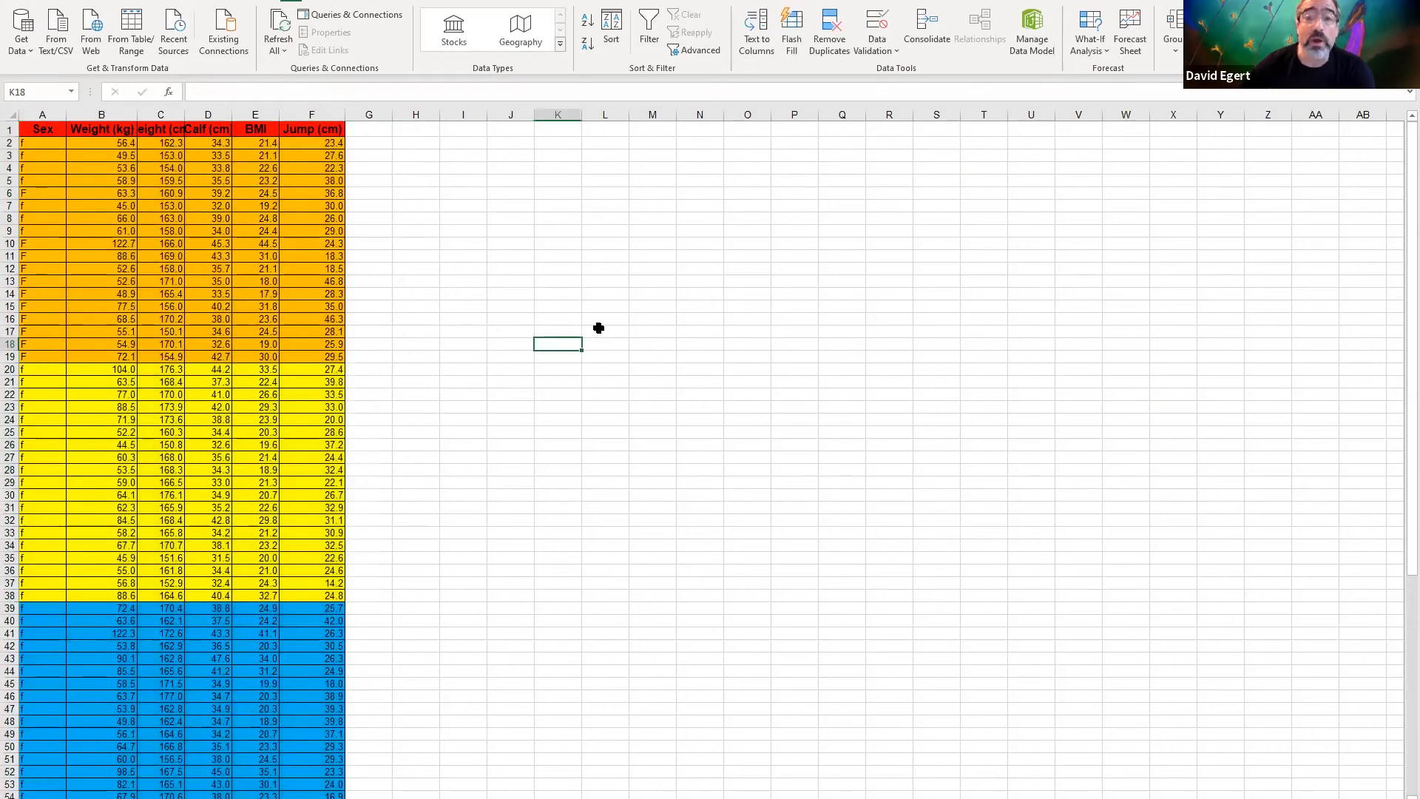
pyautogui.click(548, 315)
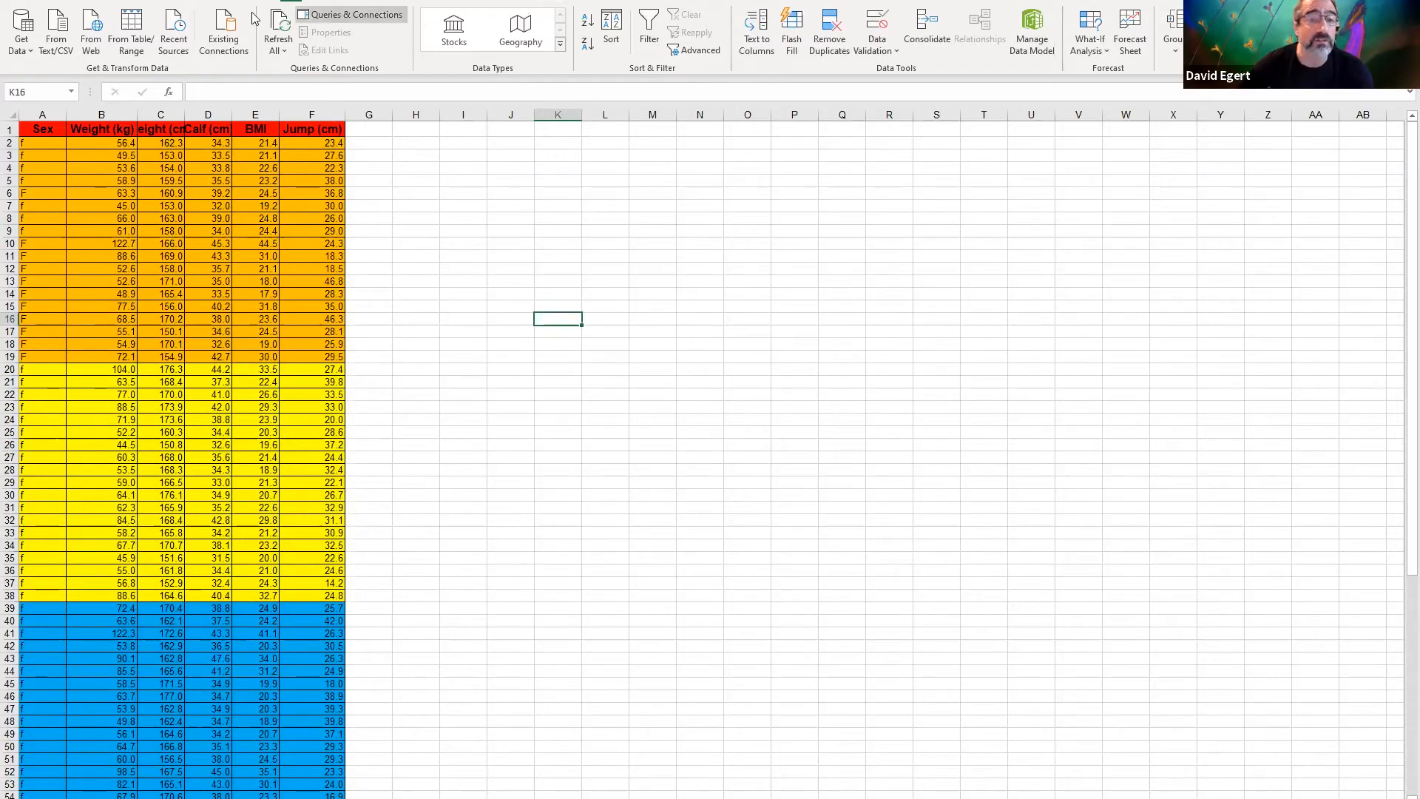
pyautogui.click(109, 1)
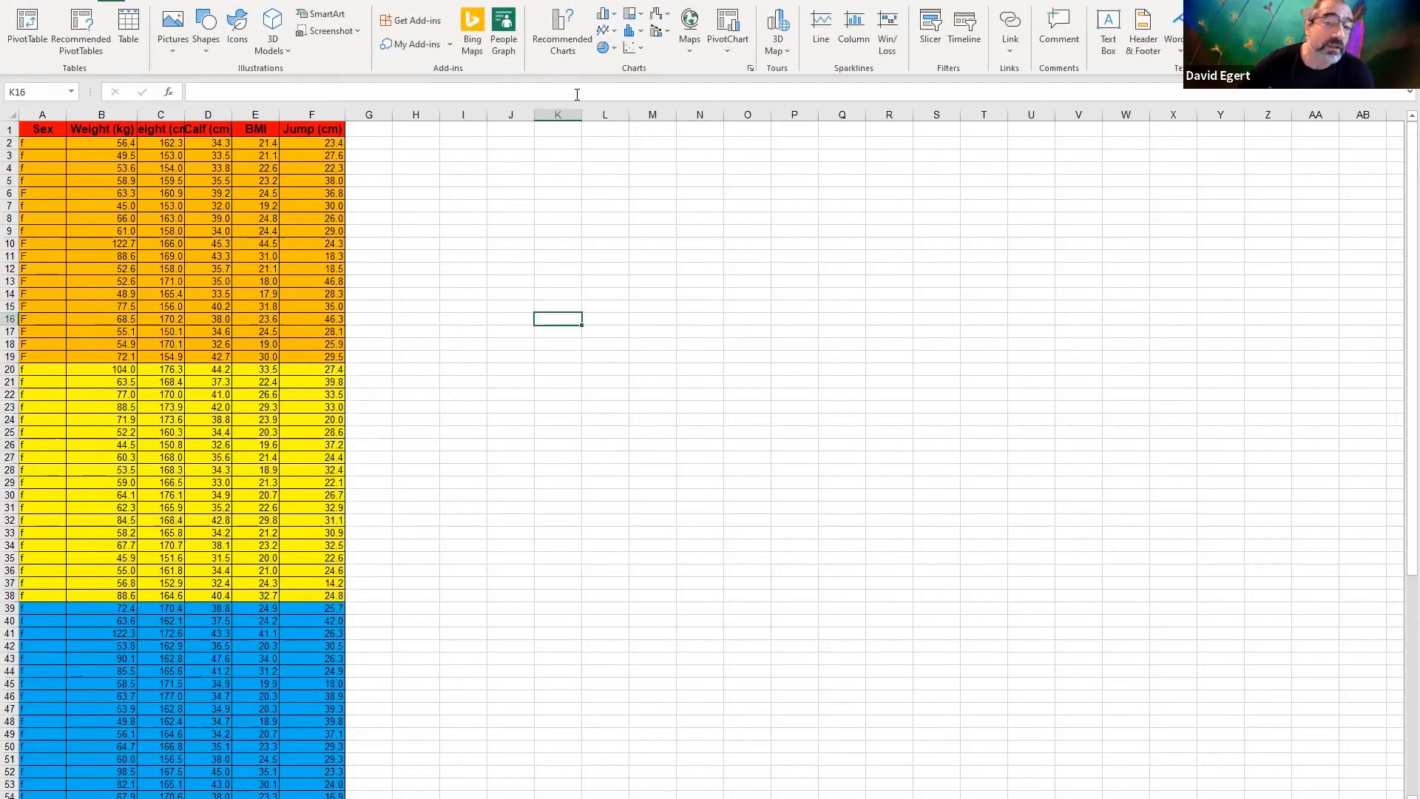
pyautogui.click(635, 49)
pyautogui.moveTo(533, 358); pyautogui.dragTo(375, 134)
pyautogui.moveTo(889, 352); pyautogui.dragTo(1015, 352)
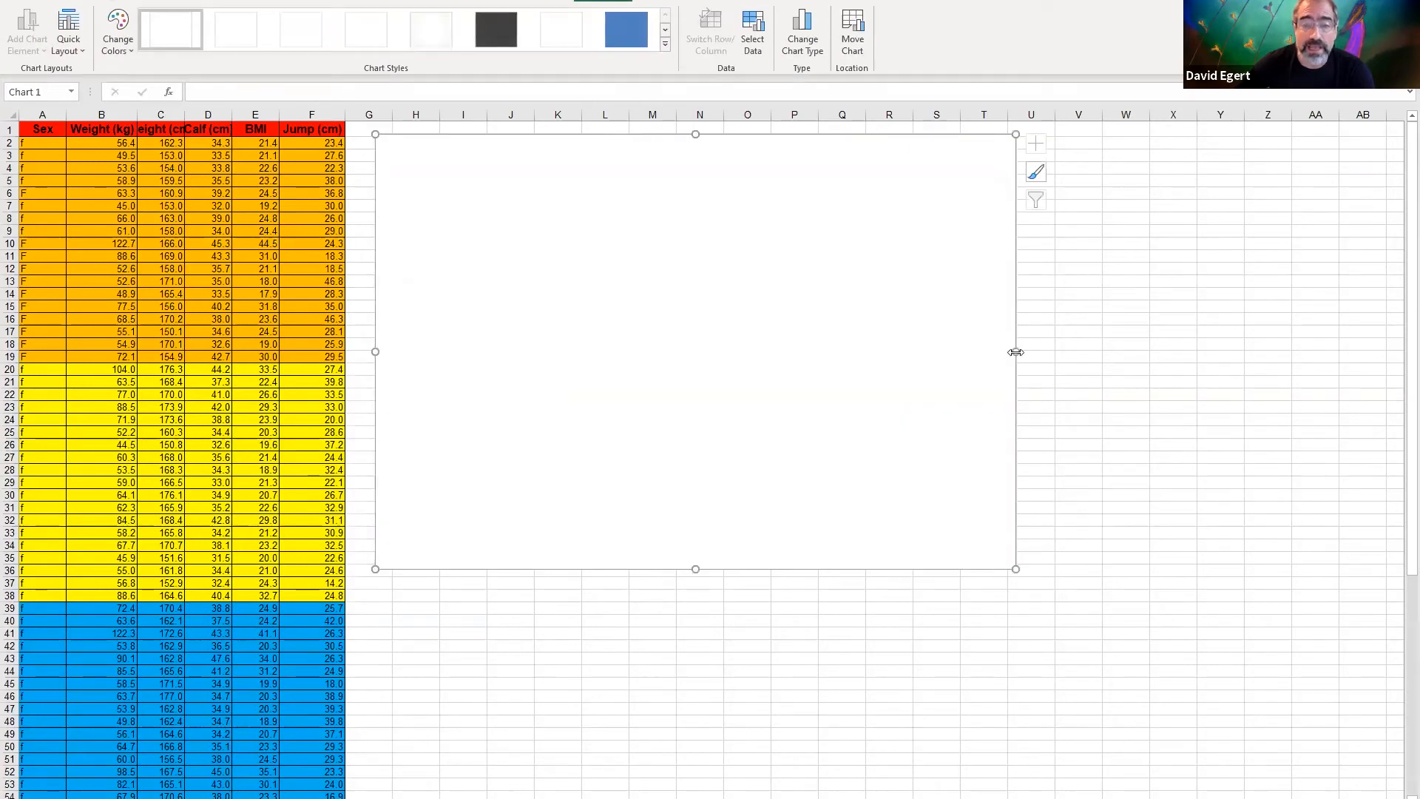
# Add a new data series named Women to the empty chart's data source
pyautogui.rightClick(661, 315)
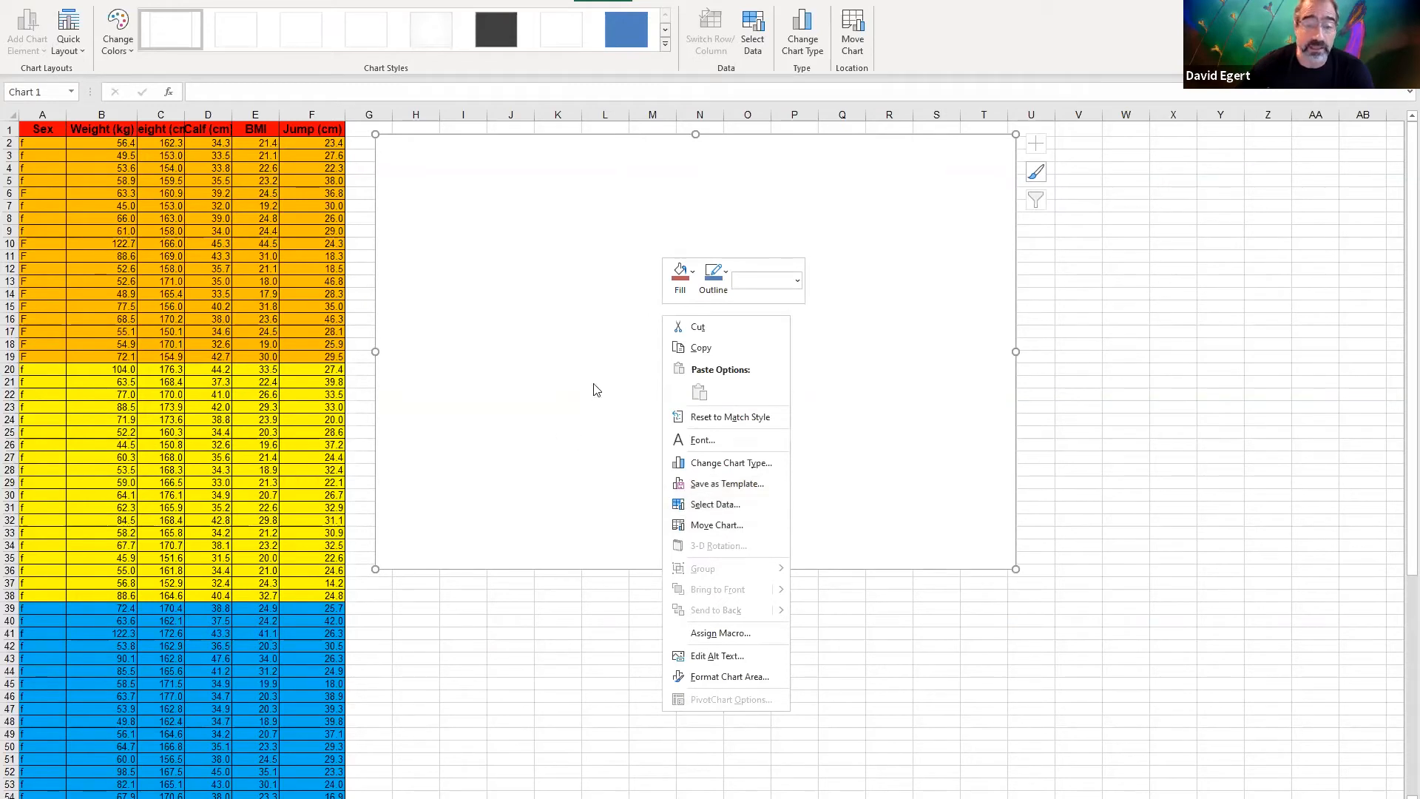
pyautogui.rightClick(656, 555)
pyautogui.click(647, 574)
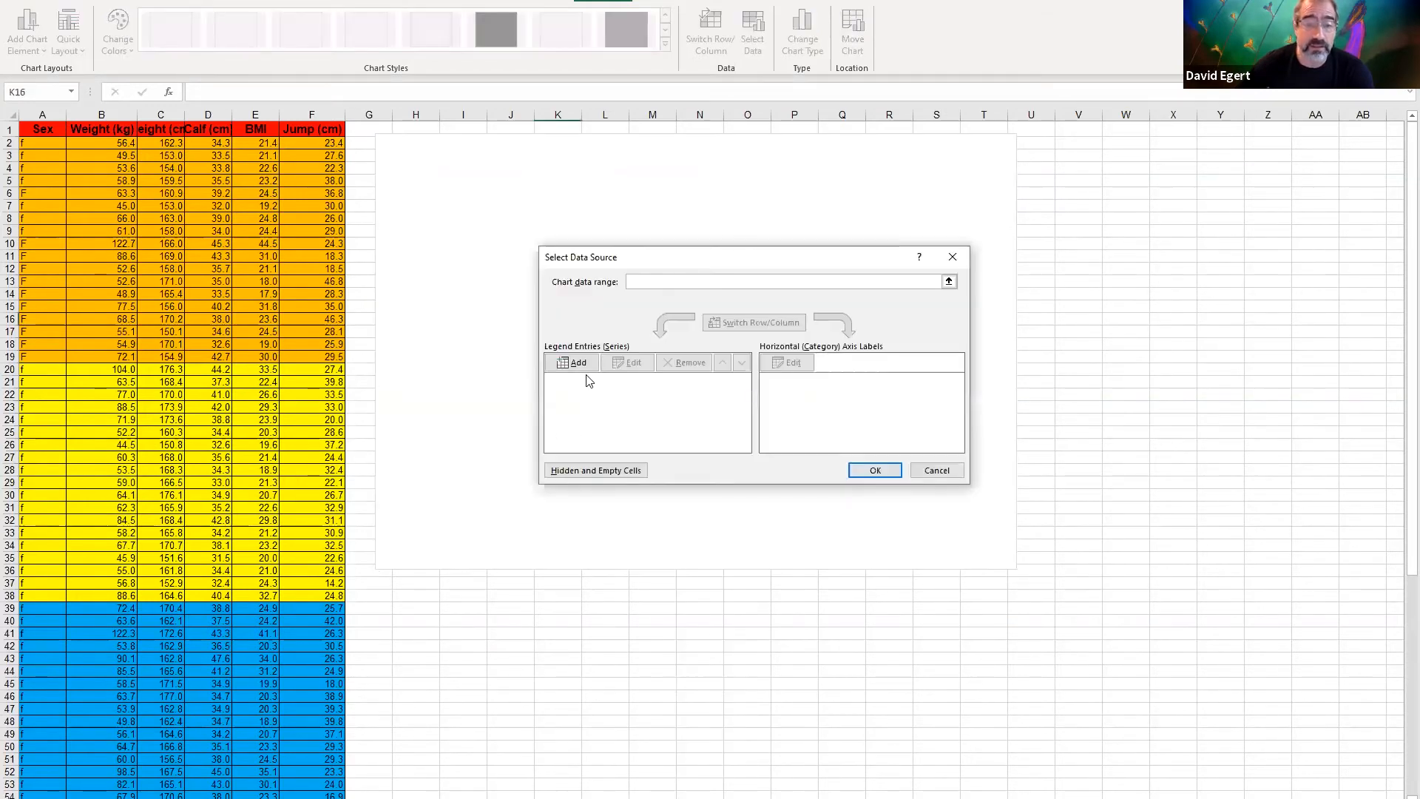
pyautogui.click(573, 363)
pyautogui.click(673, 342)
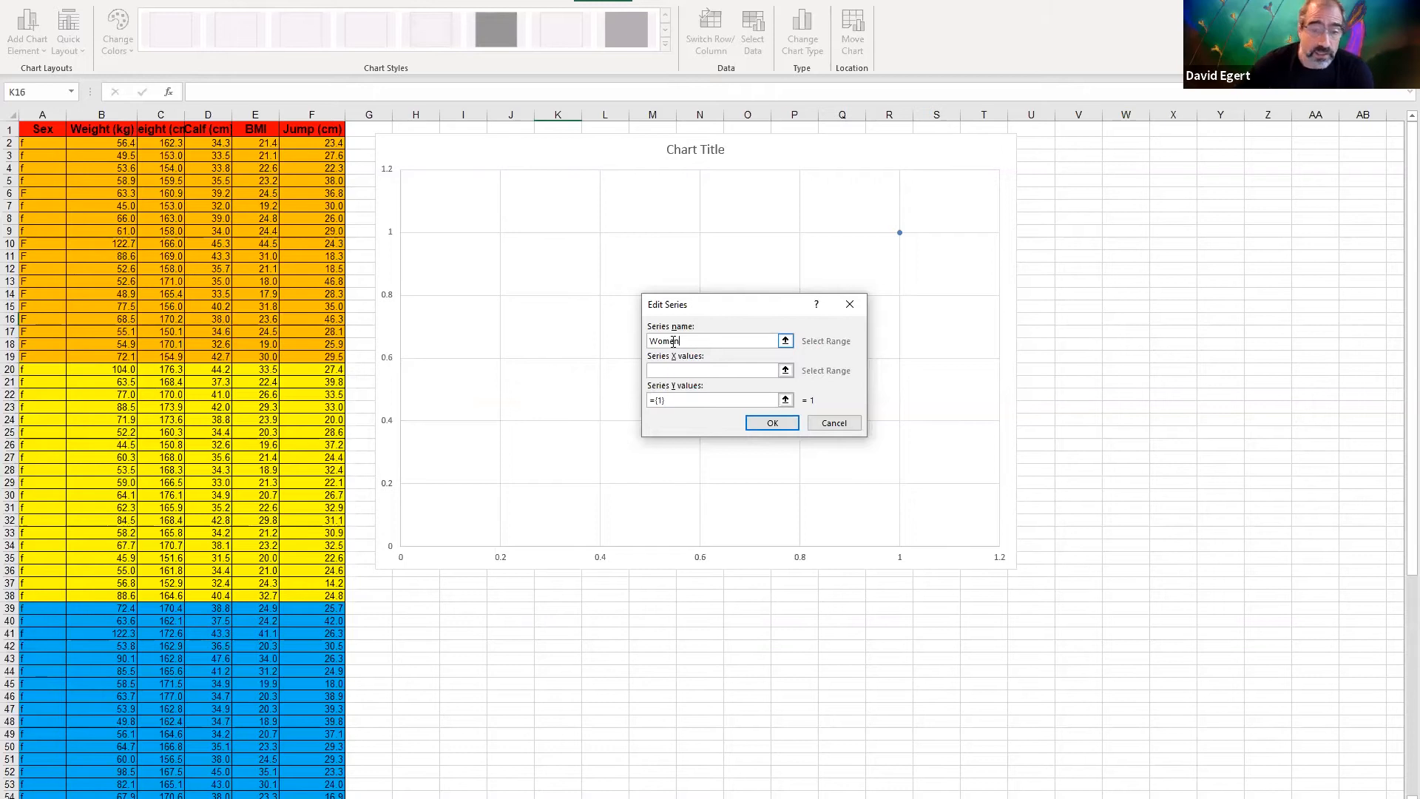
pyautogui.press('Tab')
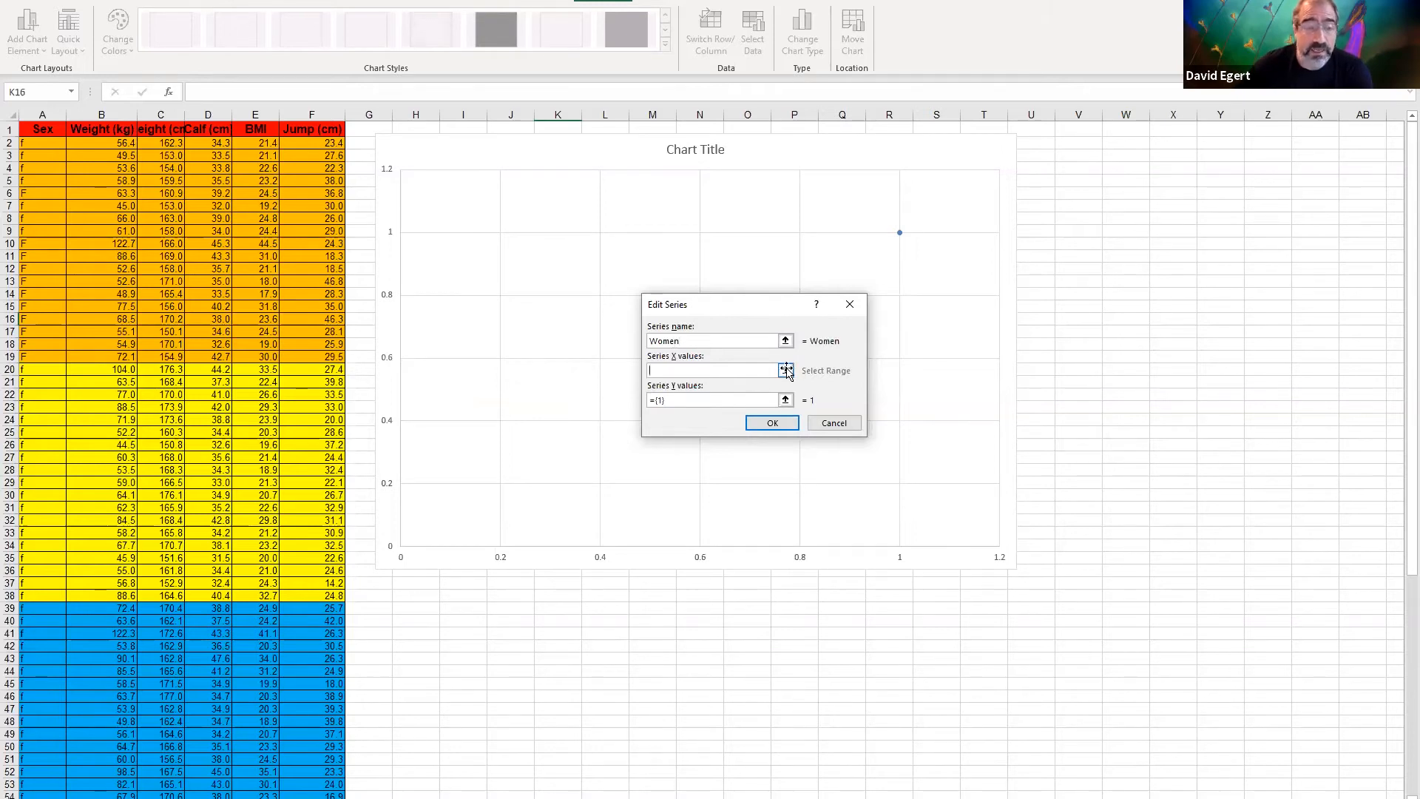
# Set the Women series' X values to the female heights in C2:C58
pyautogui.click(787, 370)
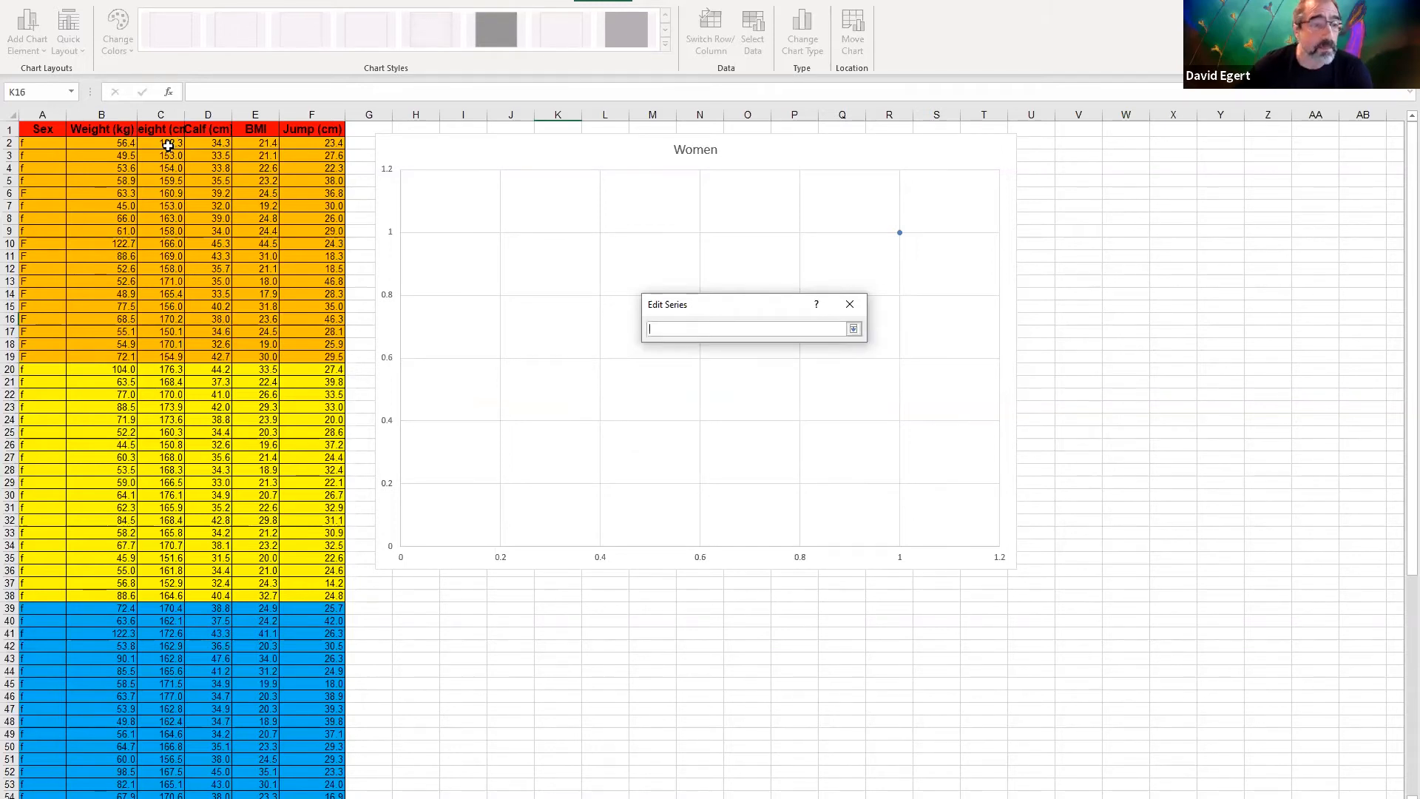
pyautogui.click(169, 144)
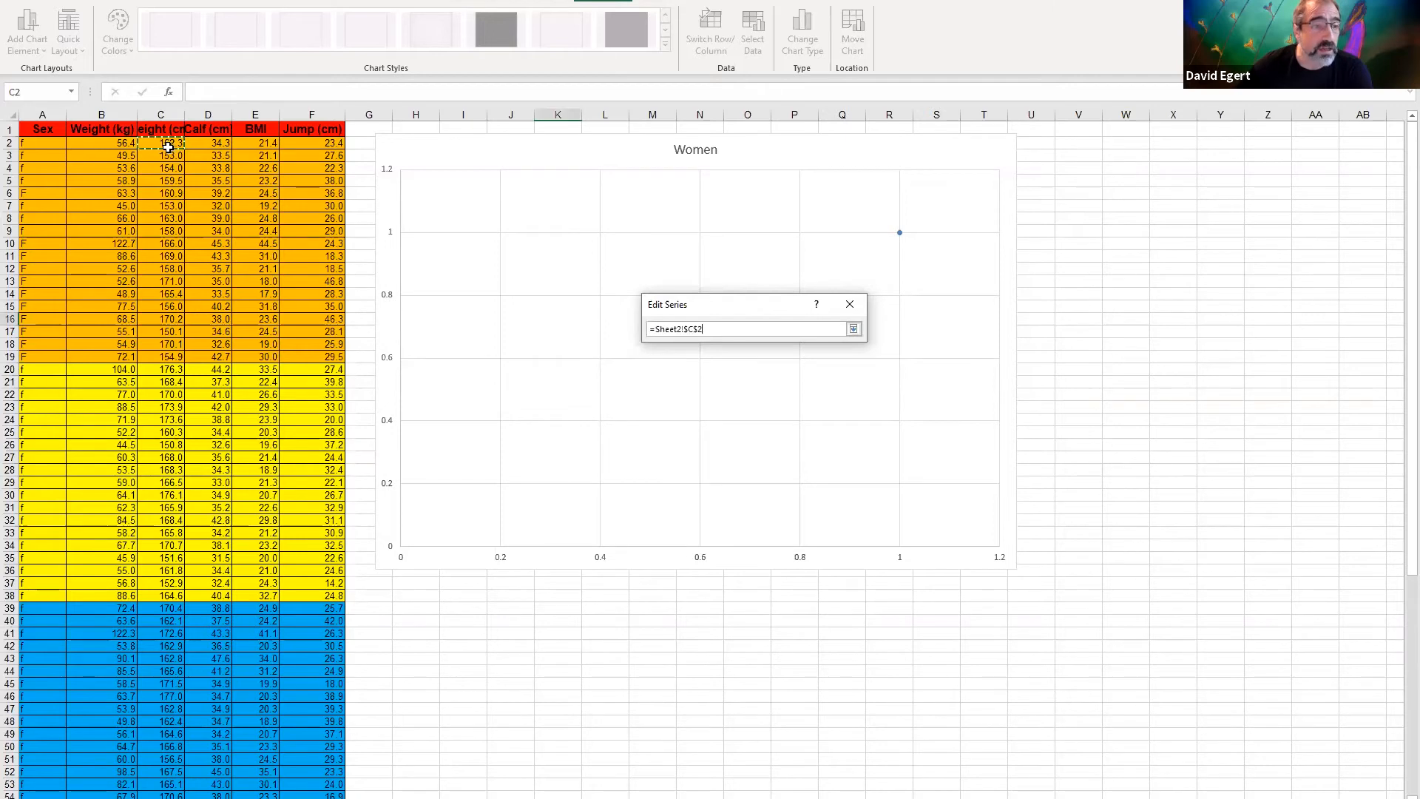
pyautogui.moveTo(168, 147); pyautogui.dragTo(155, 622)
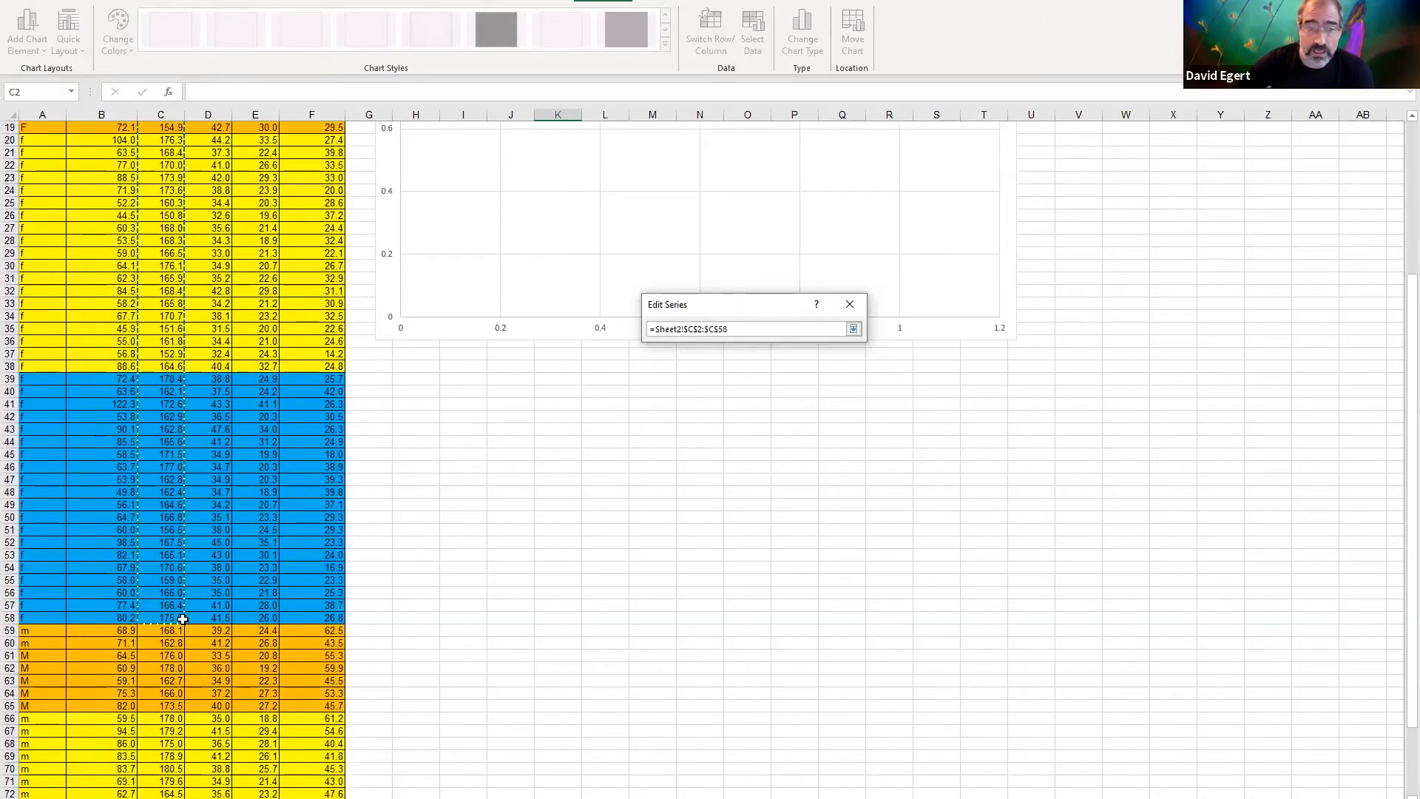
pyautogui.moveTo(183, 619); pyautogui.dragTo(183, 620)
# Set the Women series' Y values to the female jump data in F2:F58 and accept the series
pyautogui.click(786, 401)
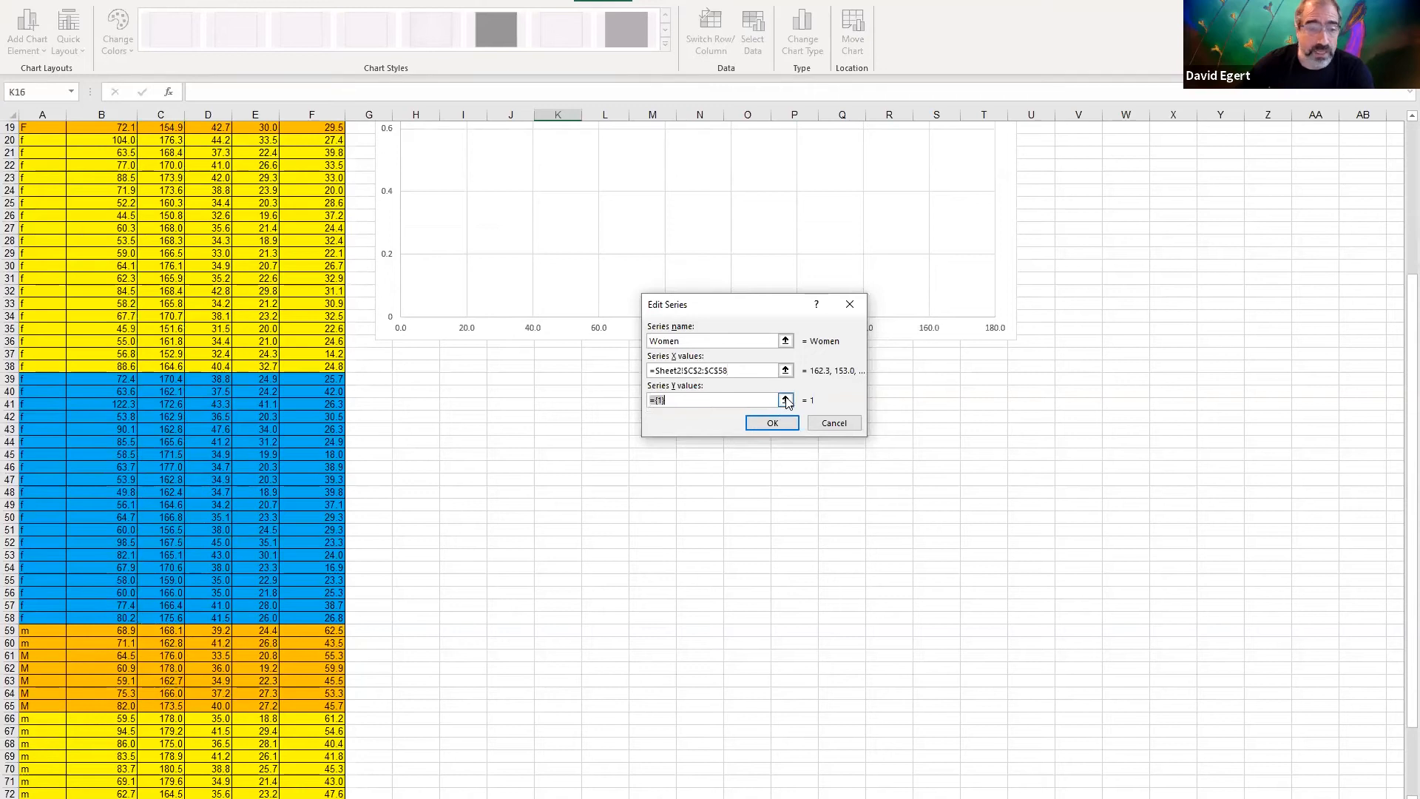
pyautogui.click(786, 400)
pyautogui.click(320, 623)
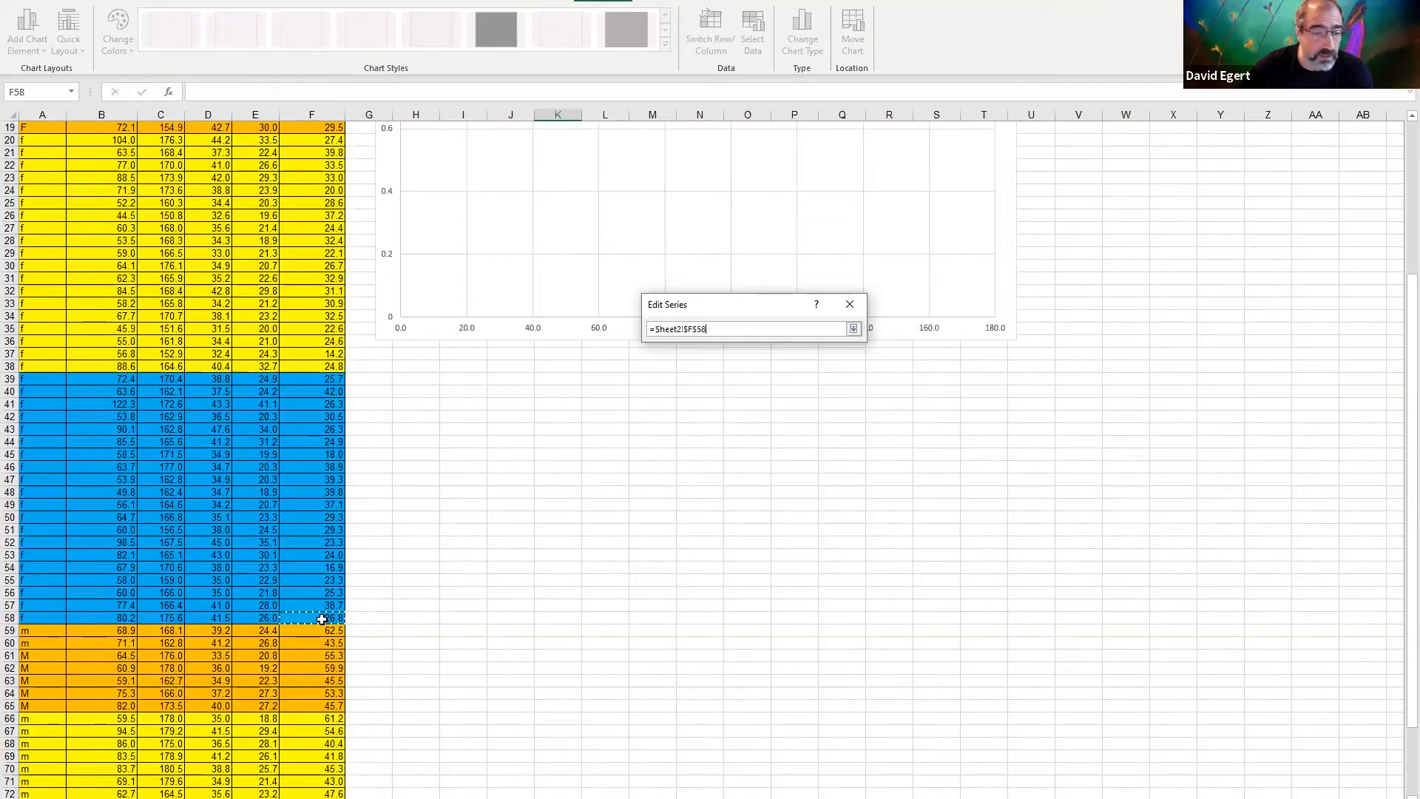
pyautogui.moveTo(322, 604); pyautogui.dragTo(316, 138)
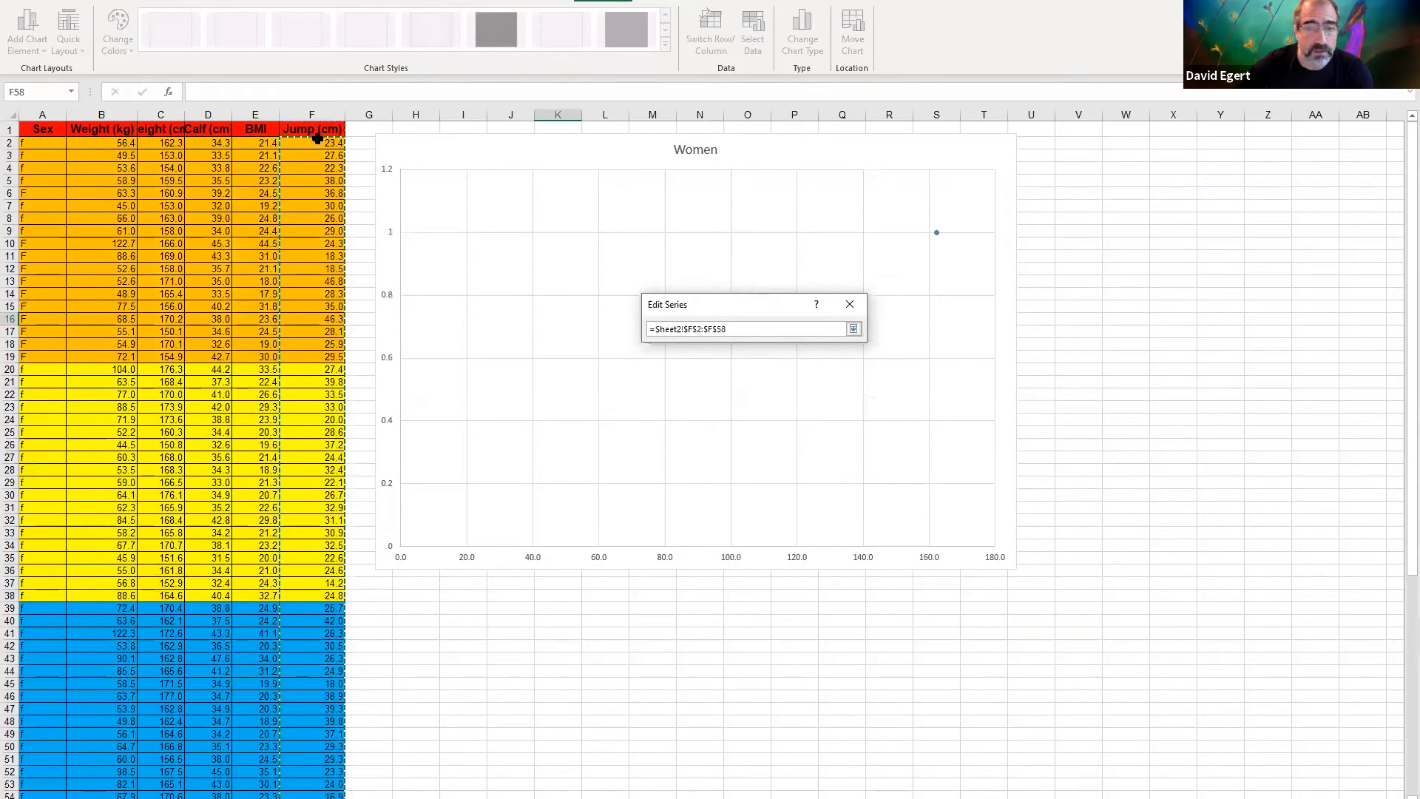
pyautogui.press('Return')
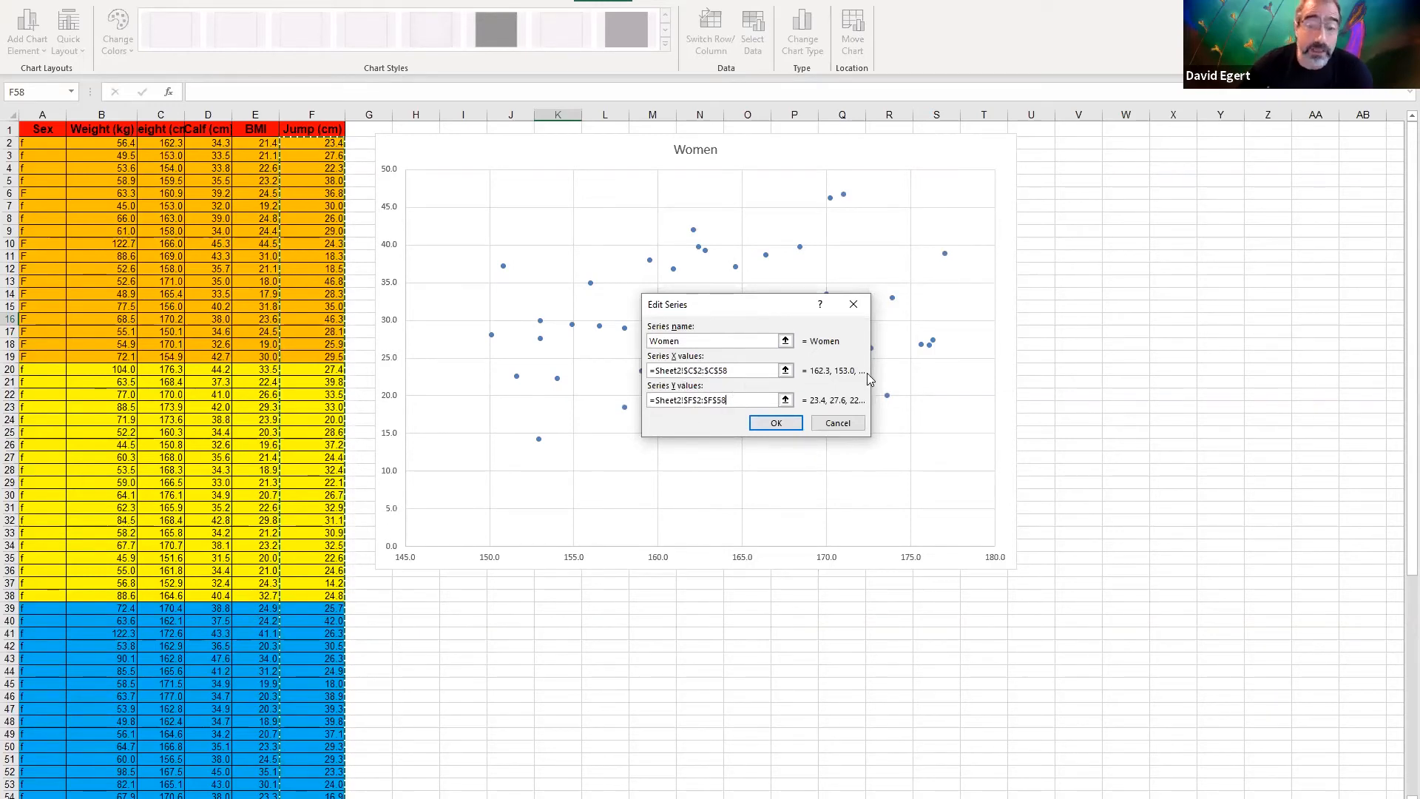
pyautogui.click(794, 428)
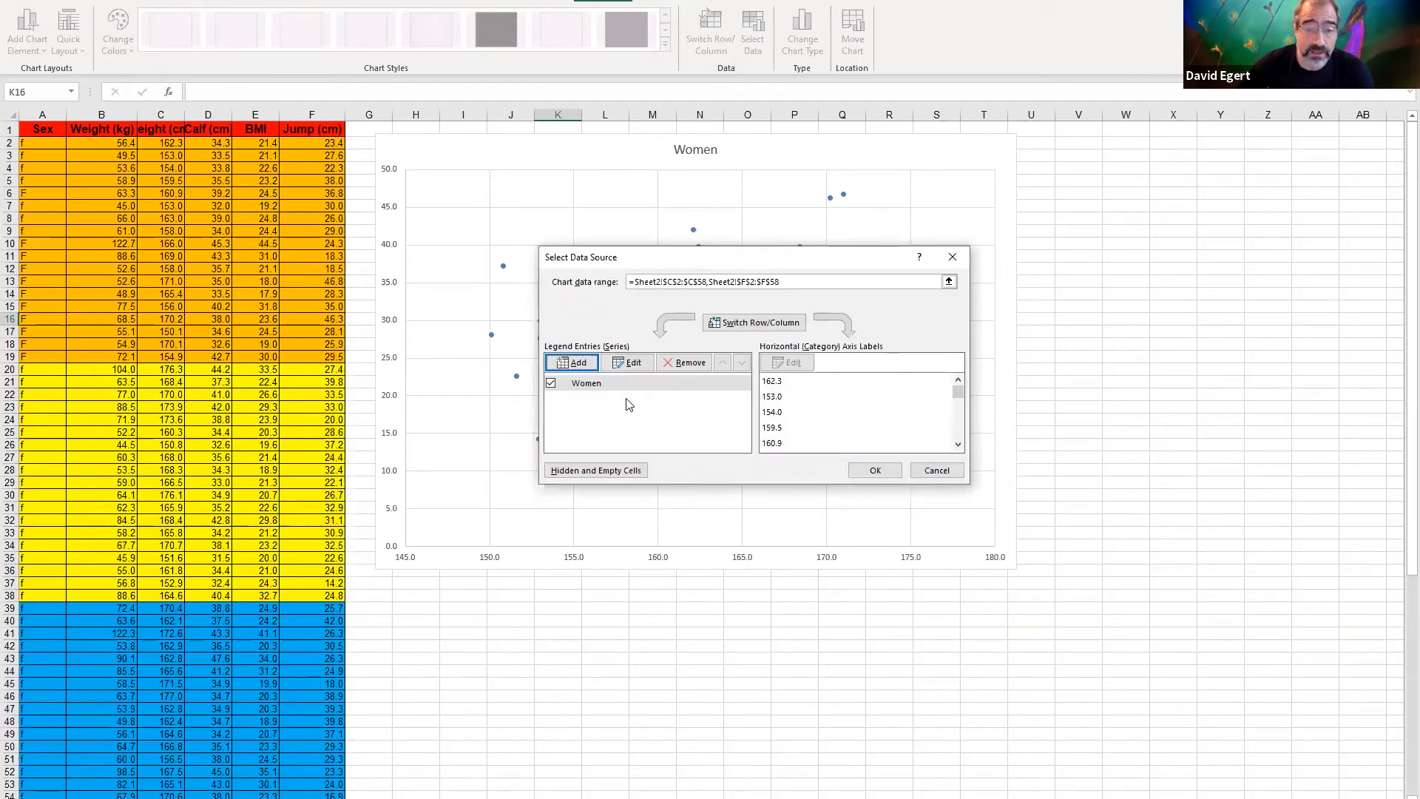
# Add a second series named Men with the male heights in C59:C79 as its X values
pyautogui.click(571, 363)
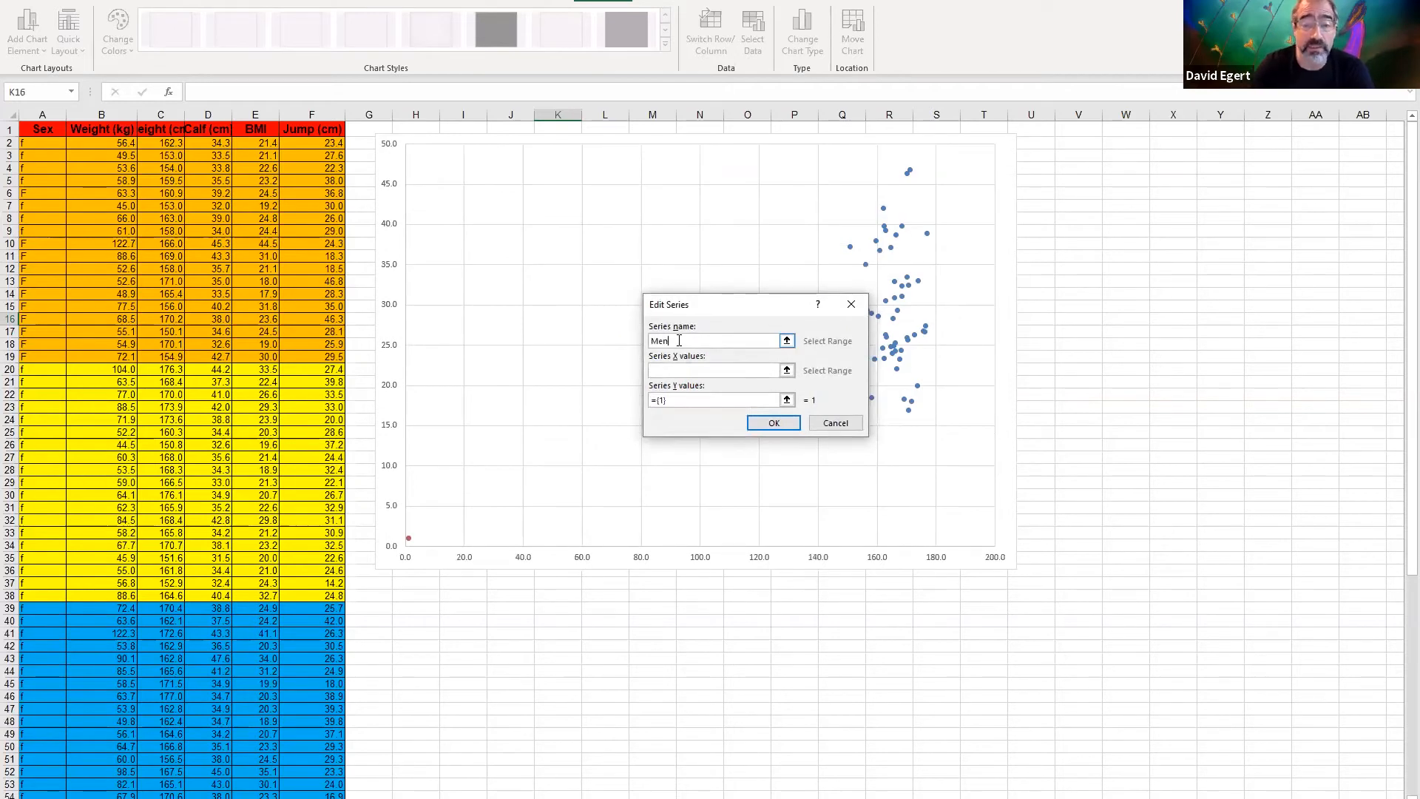
pyautogui.click(788, 371)
pyautogui.scroll(-10, 223, 723)
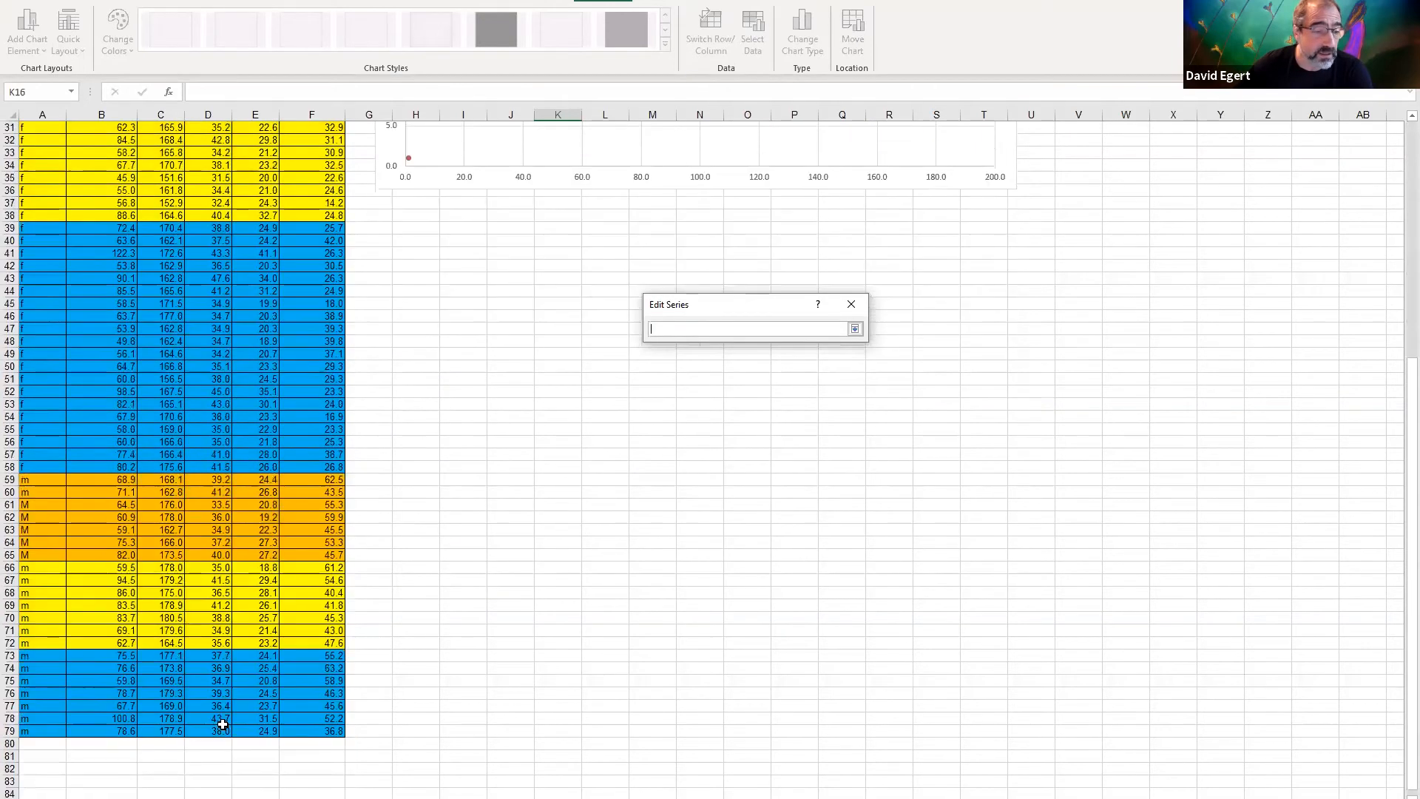
pyautogui.click(165, 732)
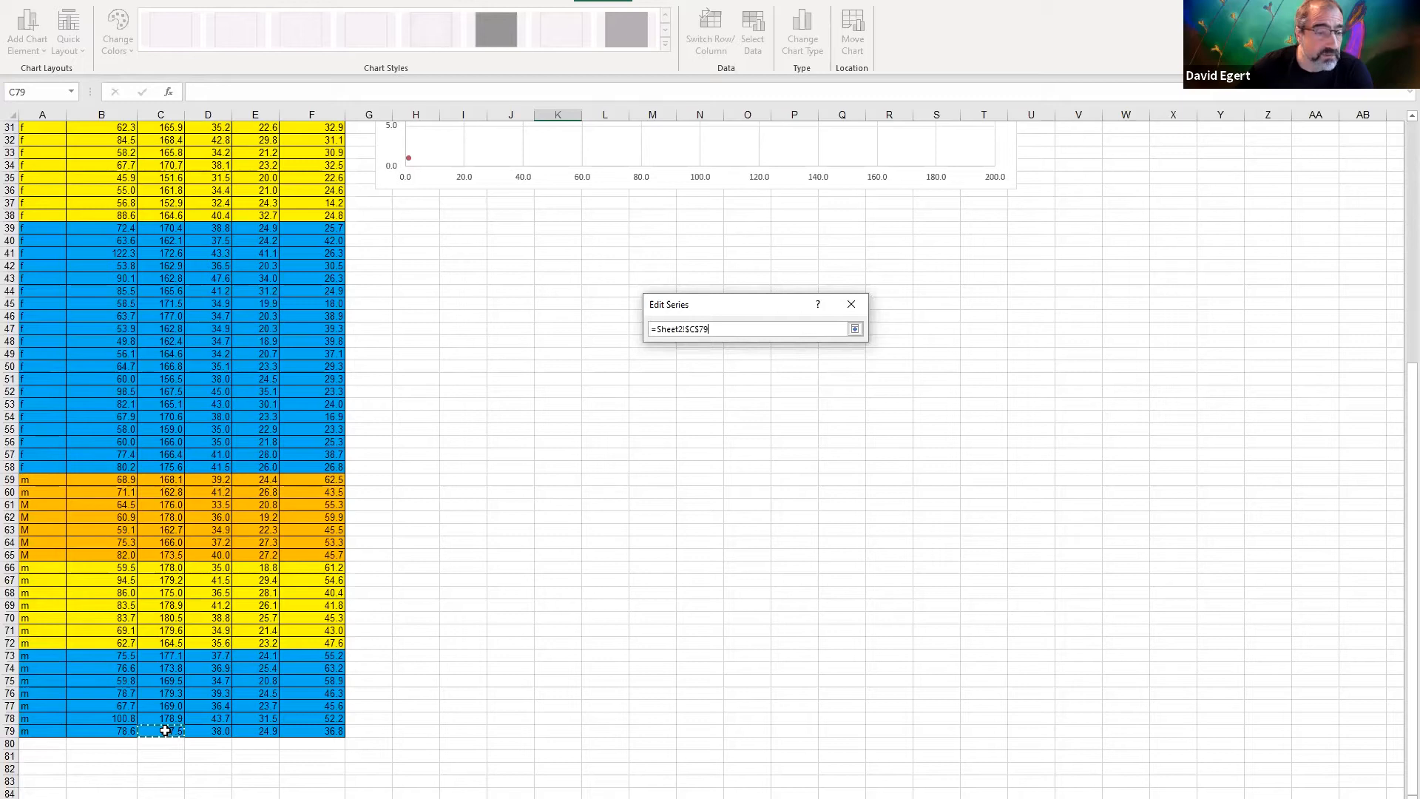
pyautogui.moveTo(165, 730); pyautogui.dragTo(168, 477)
pyautogui.press('Return')
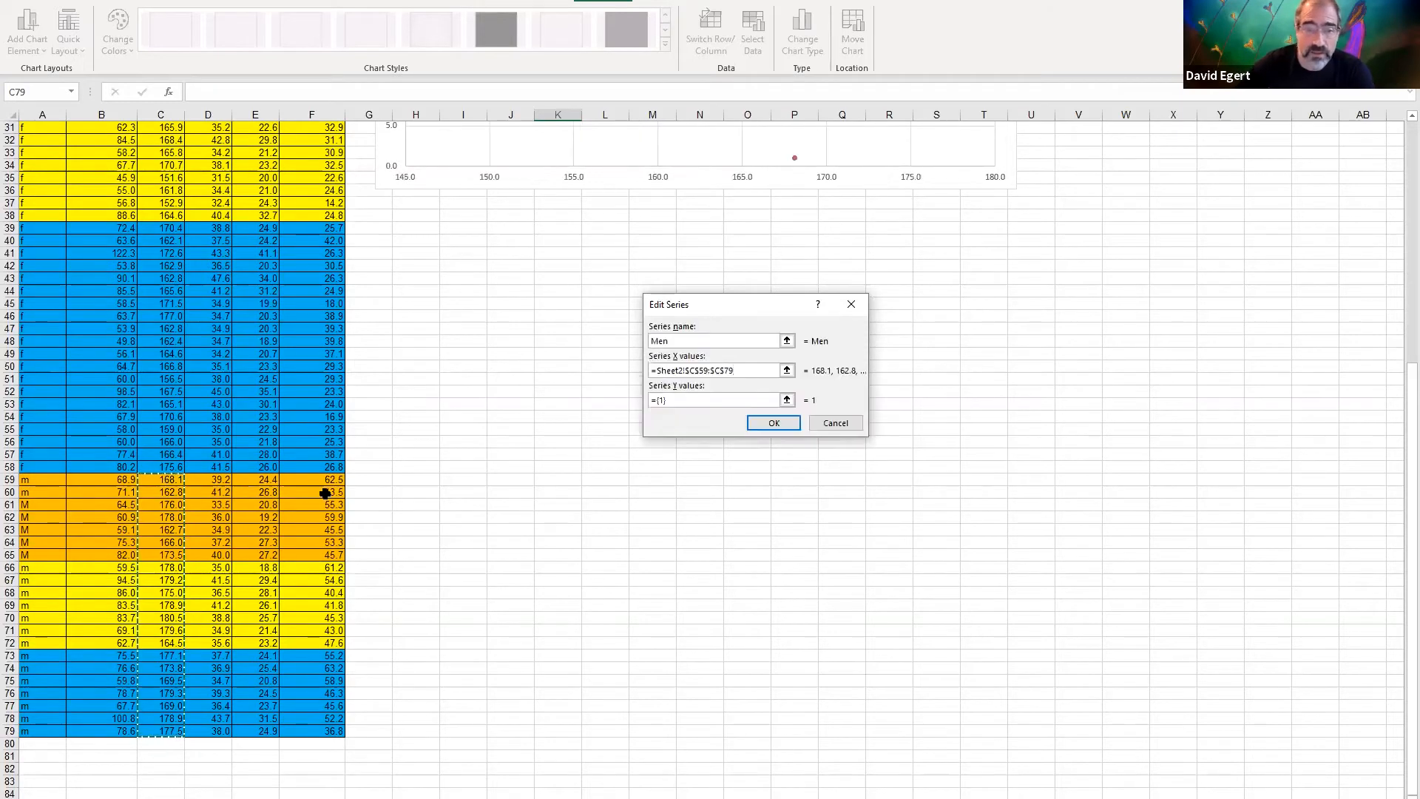
# Set the Men series' Y values to the male jump data in F59:F79 and apply the chart's data source
pyautogui.click(787, 400)
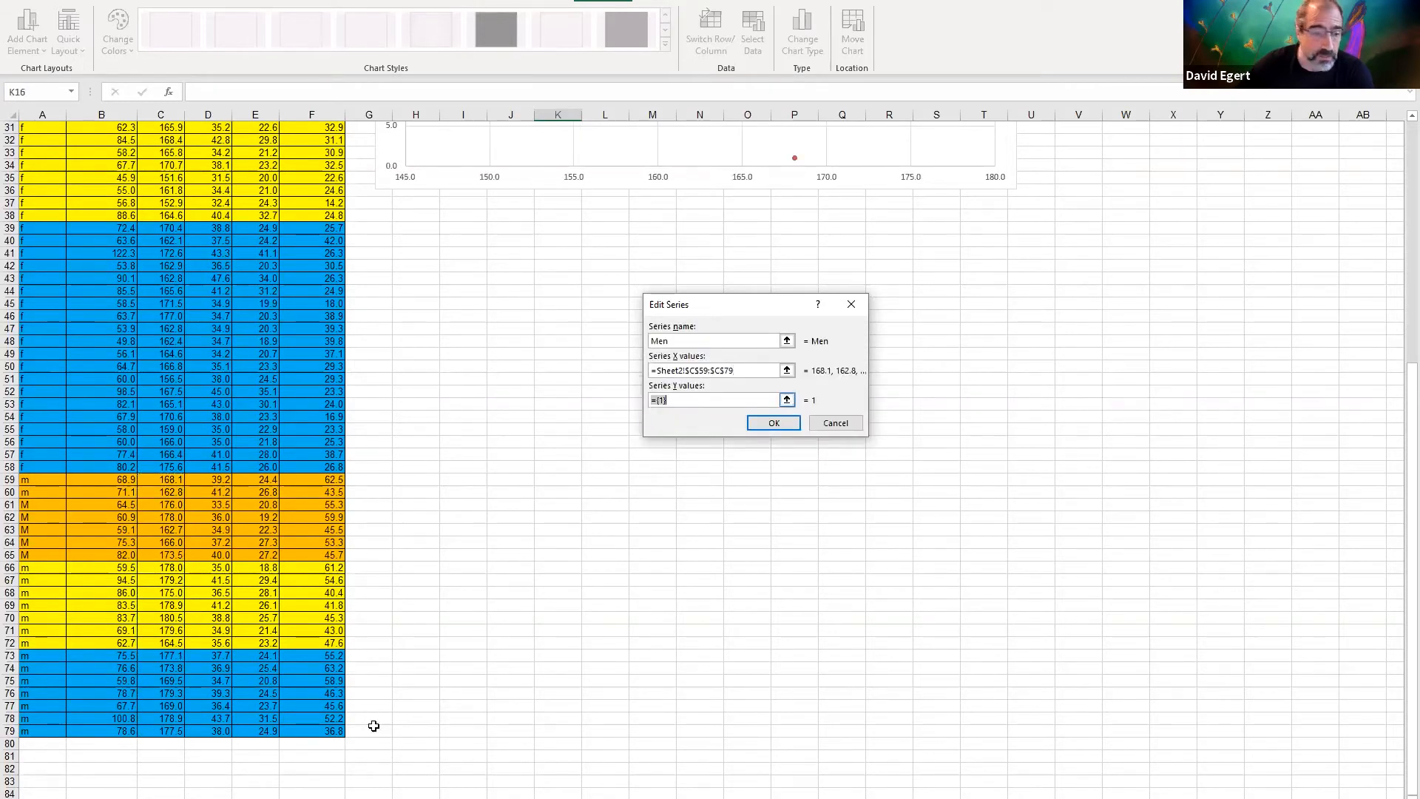
pyautogui.click(332, 729)
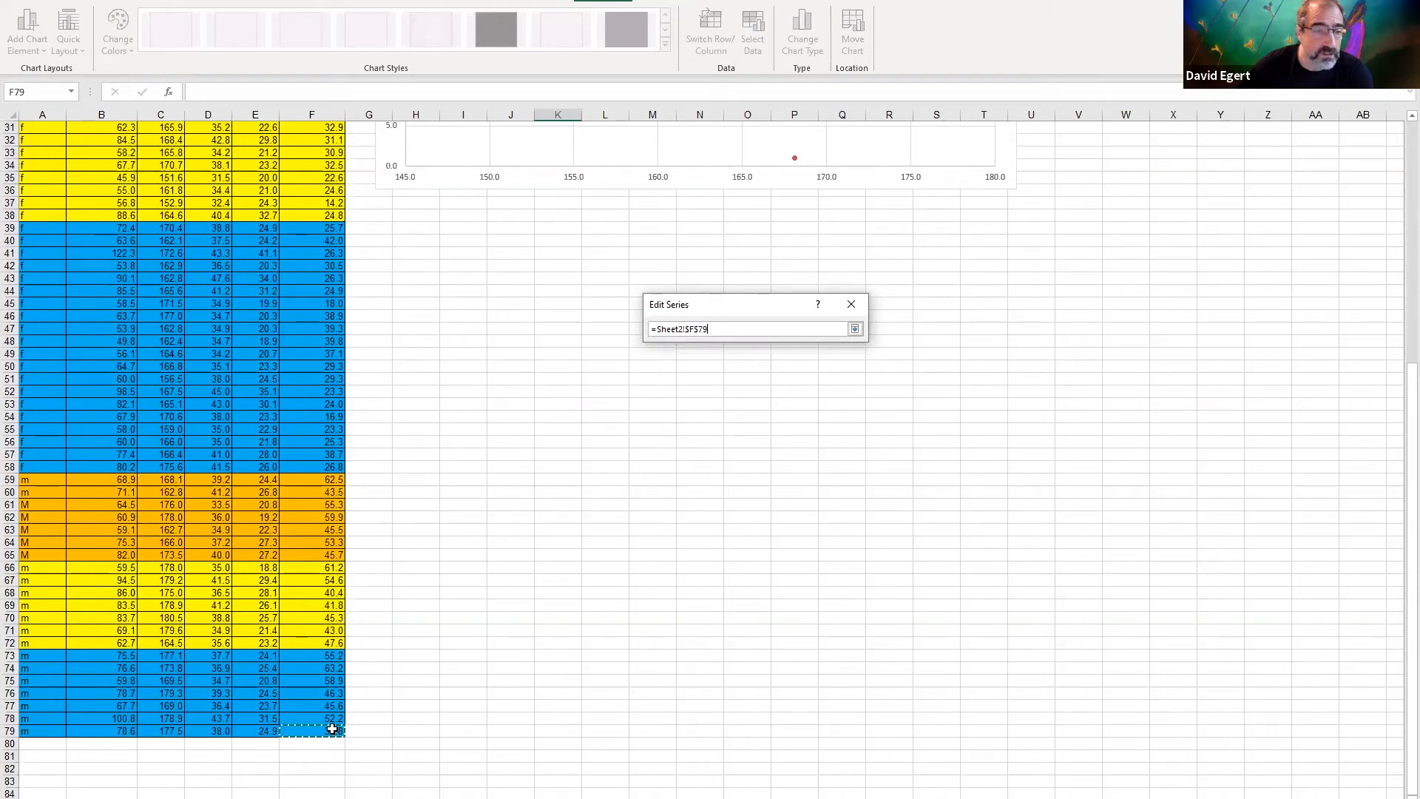
pyautogui.moveTo(331, 492); pyautogui.dragTo(330, 477)
pyautogui.press('Return')
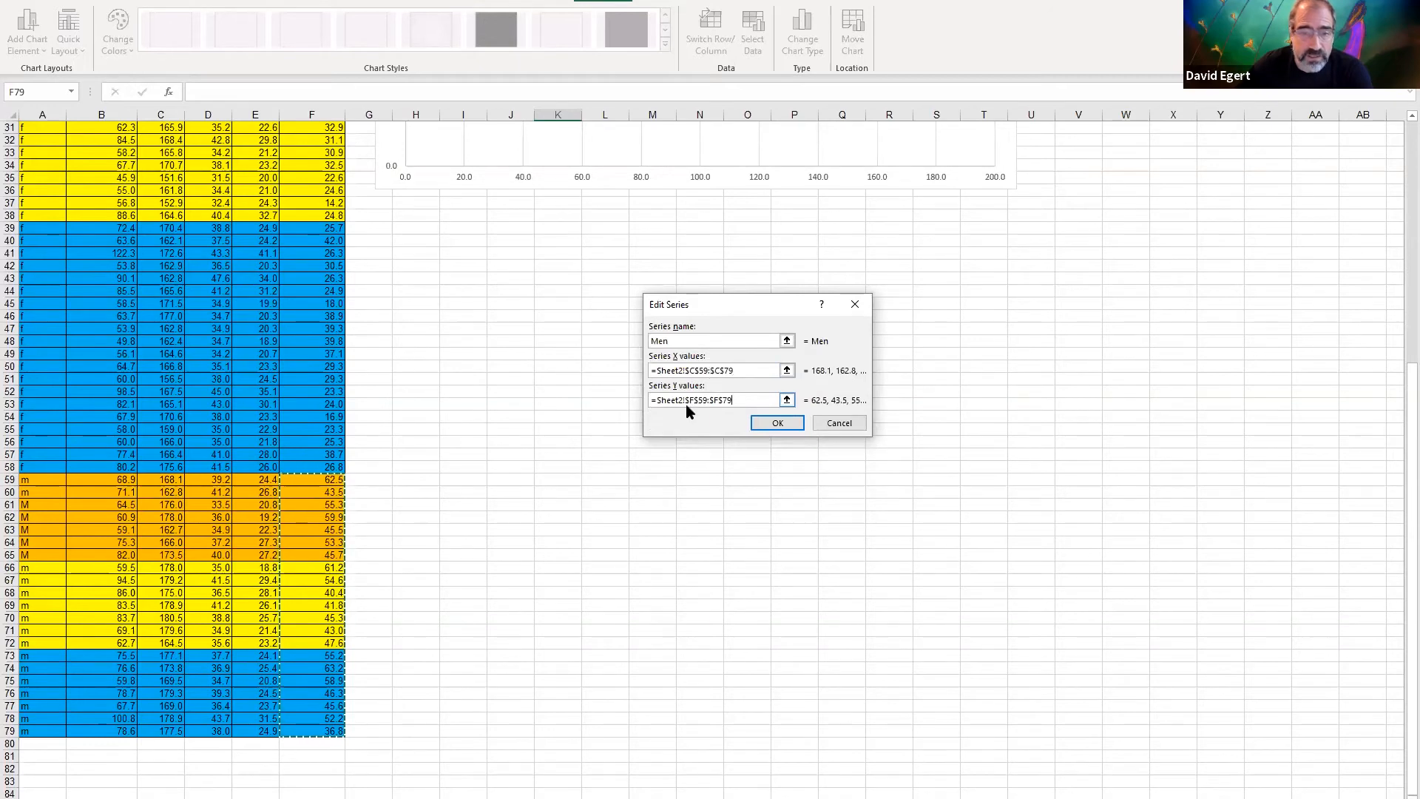
pyautogui.click(778, 425)
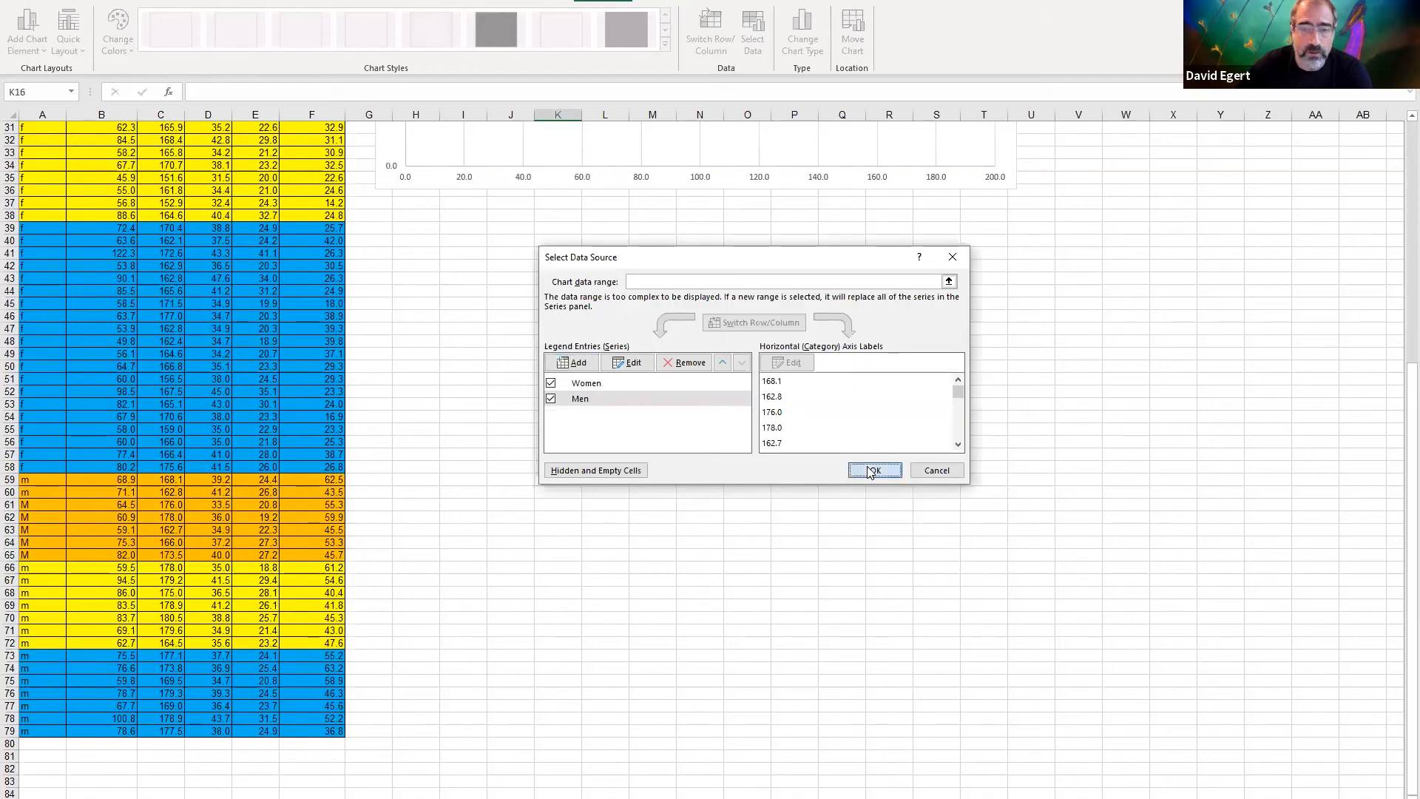
pyautogui.click(850, 465)
# Set the minimum bound of the chart's horizontal axis to 145
pyautogui.scroll(10, 849, 464)
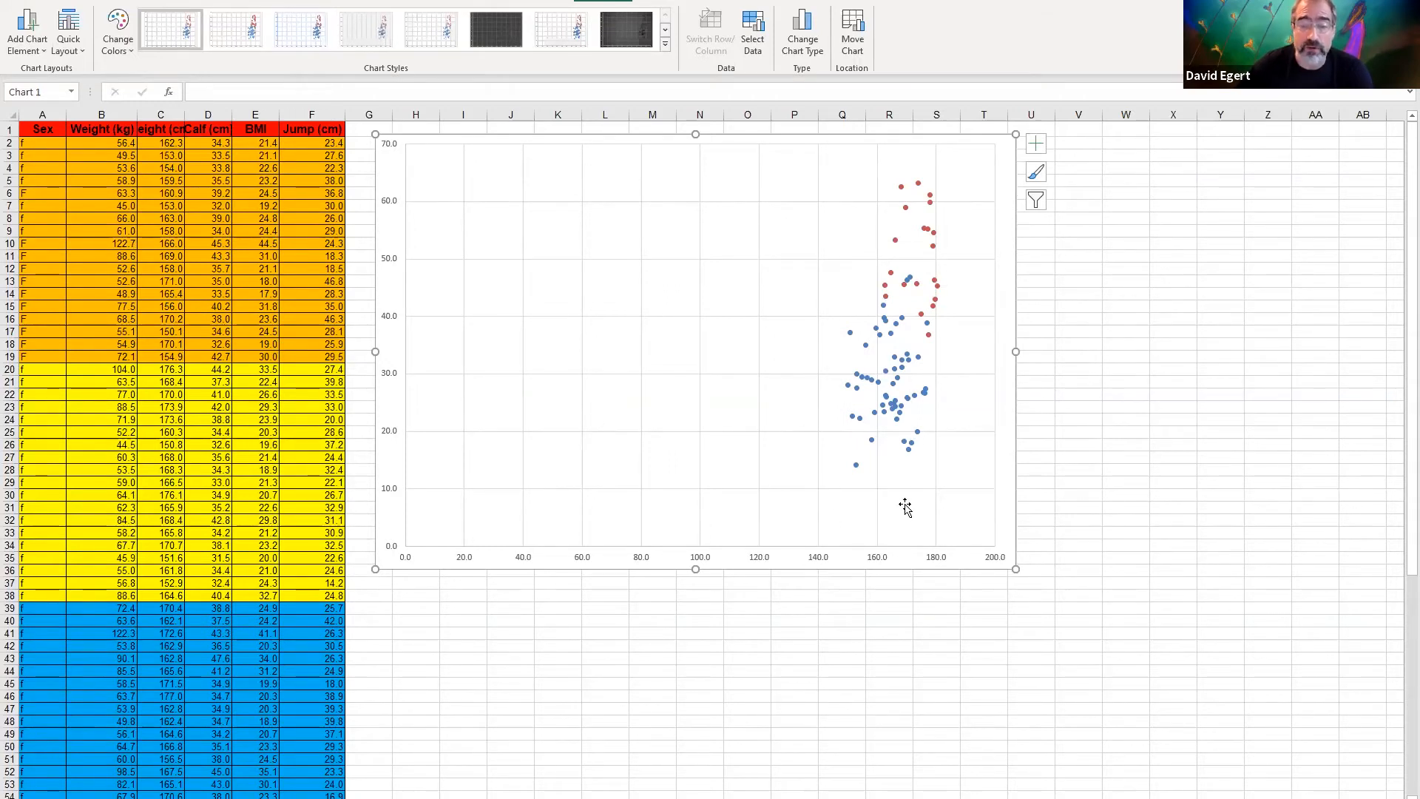
pyautogui.rightClick(782, 546)
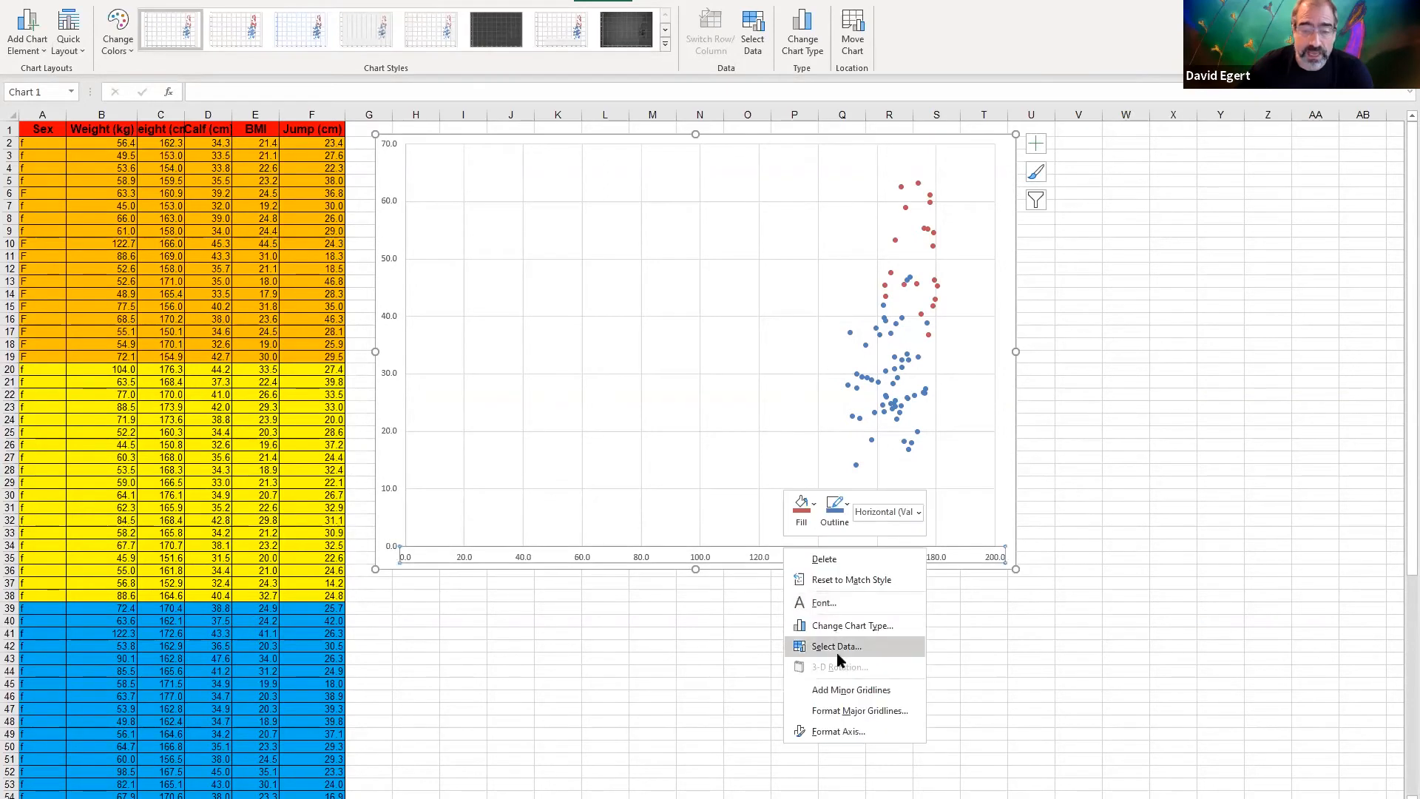
pyautogui.click(839, 732)
pyautogui.moveTo(1324, 244); pyautogui.dragTo(1273, 254)
pyautogui.write('1')
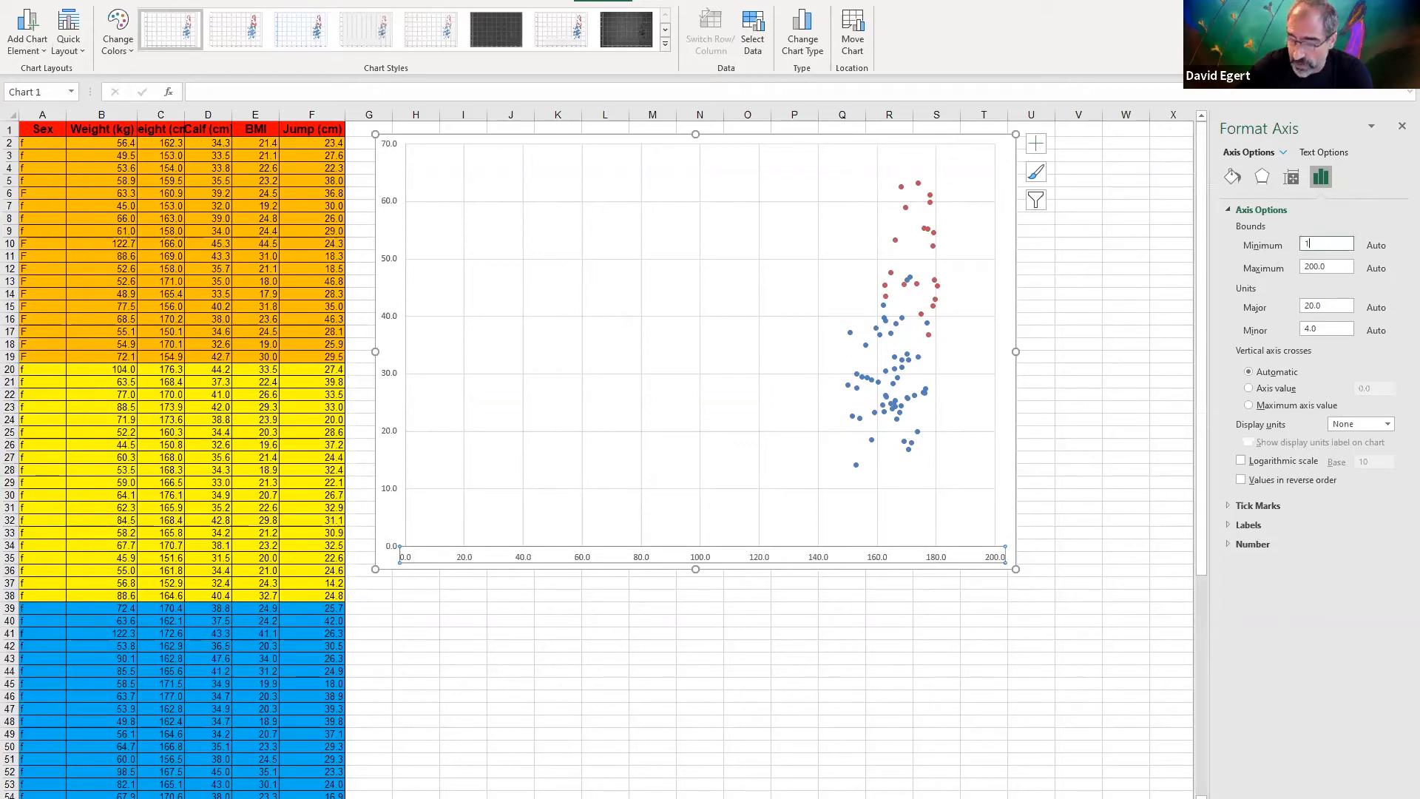
pyautogui.write('45')
pyautogui.press('Return')
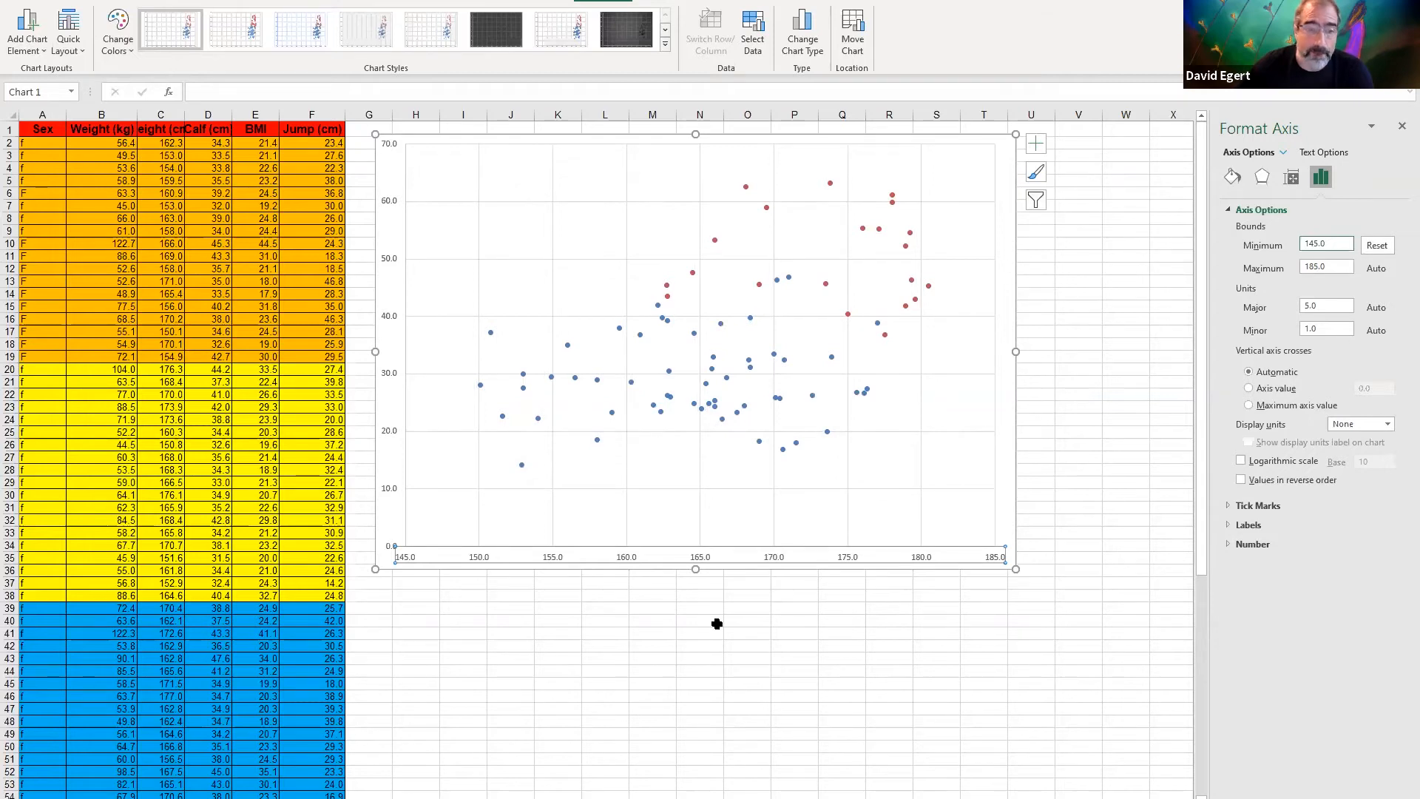
# Add a primary horizontal axis title reading "Height (cm)" to the chart
pyautogui.click(18, 37)
pyautogui.moveTo(74, 104)
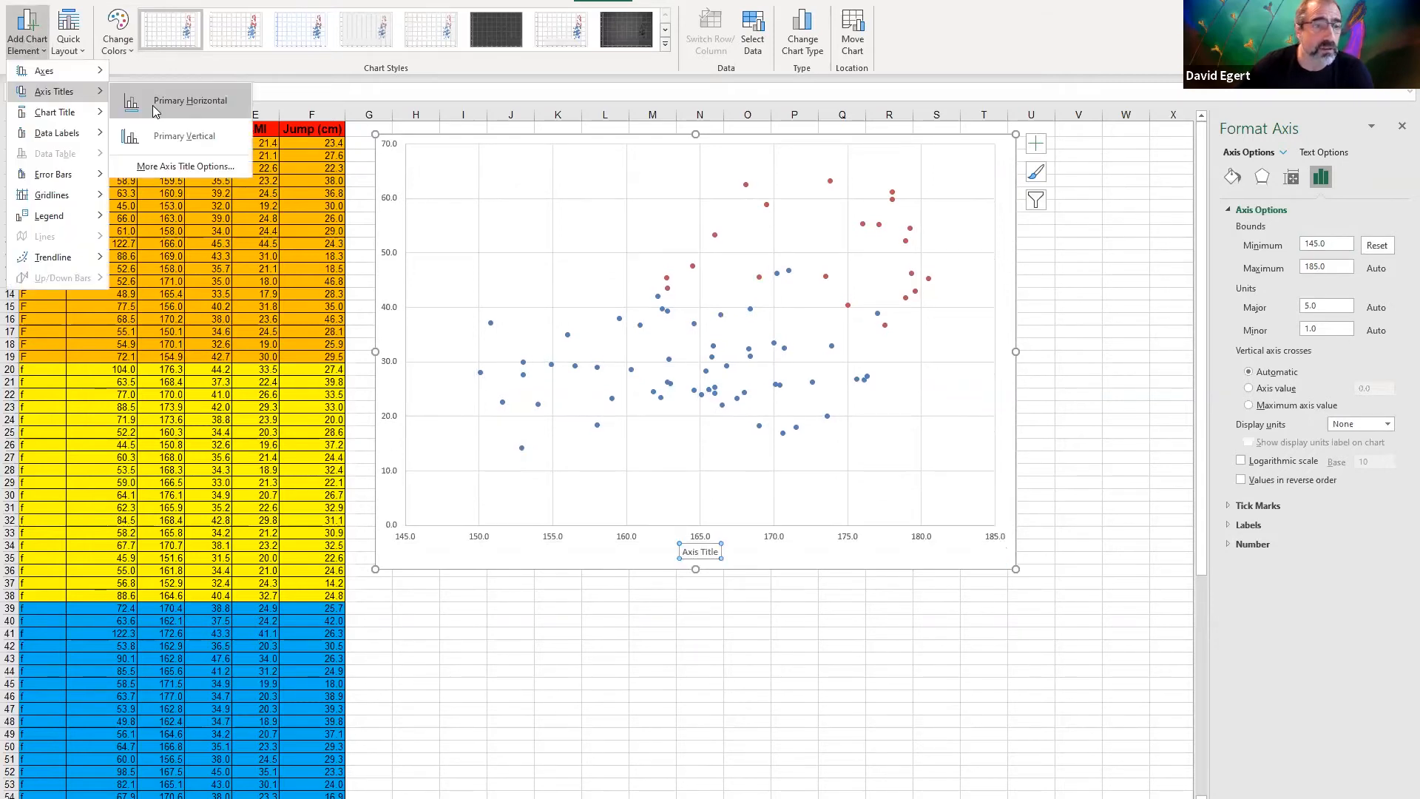
pyautogui.click(152, 105)
pyautogui.write('Height')
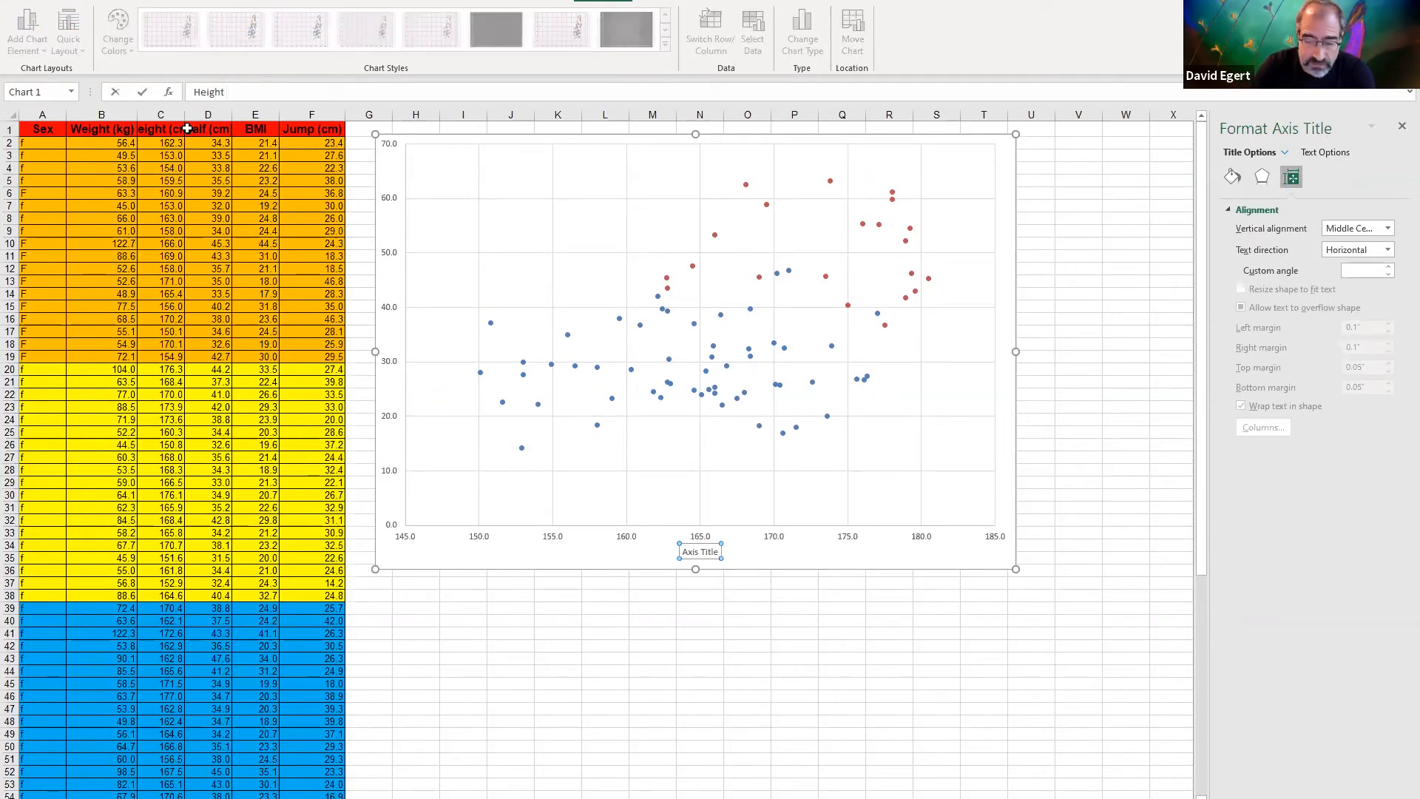
pyautogui.write(' (cm')
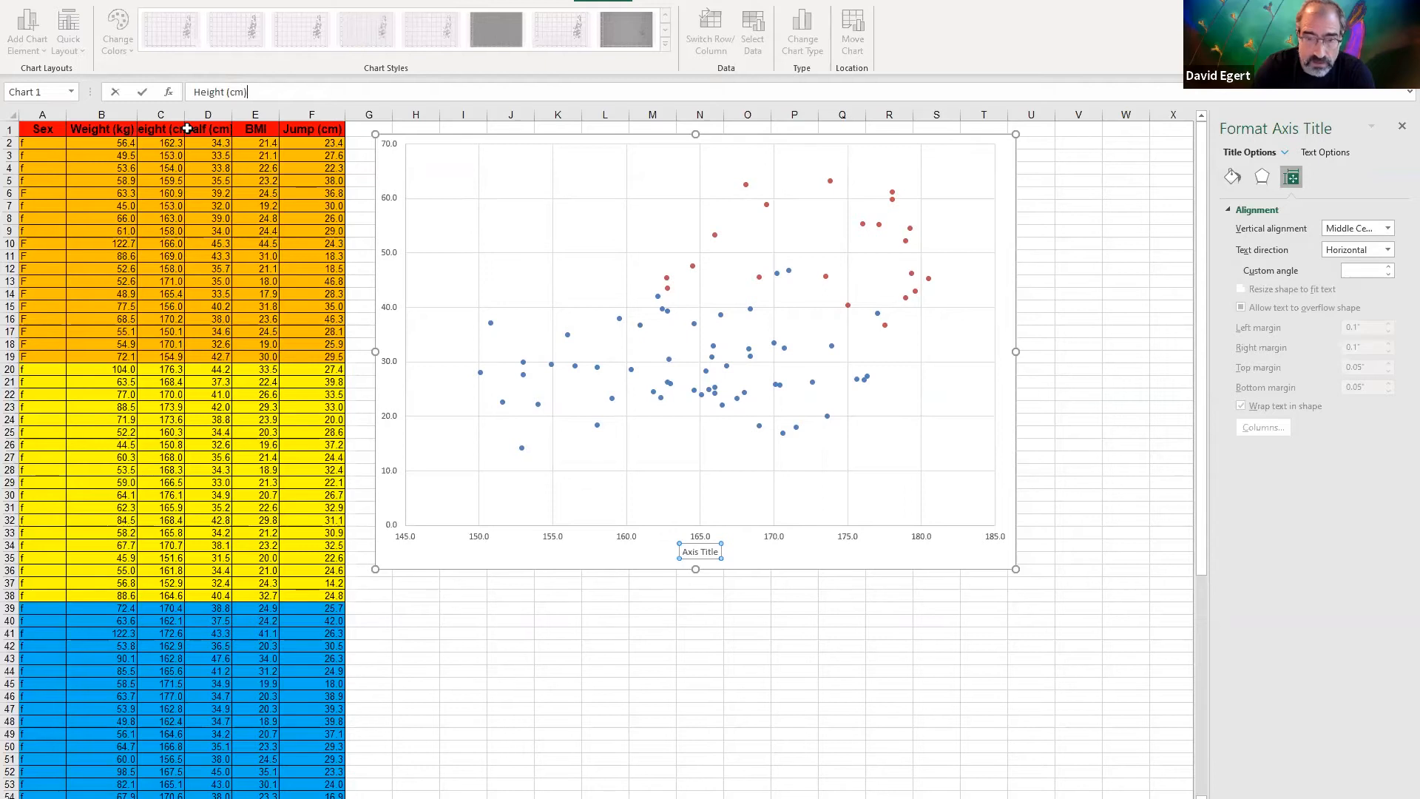
pyautogui.press('Return')
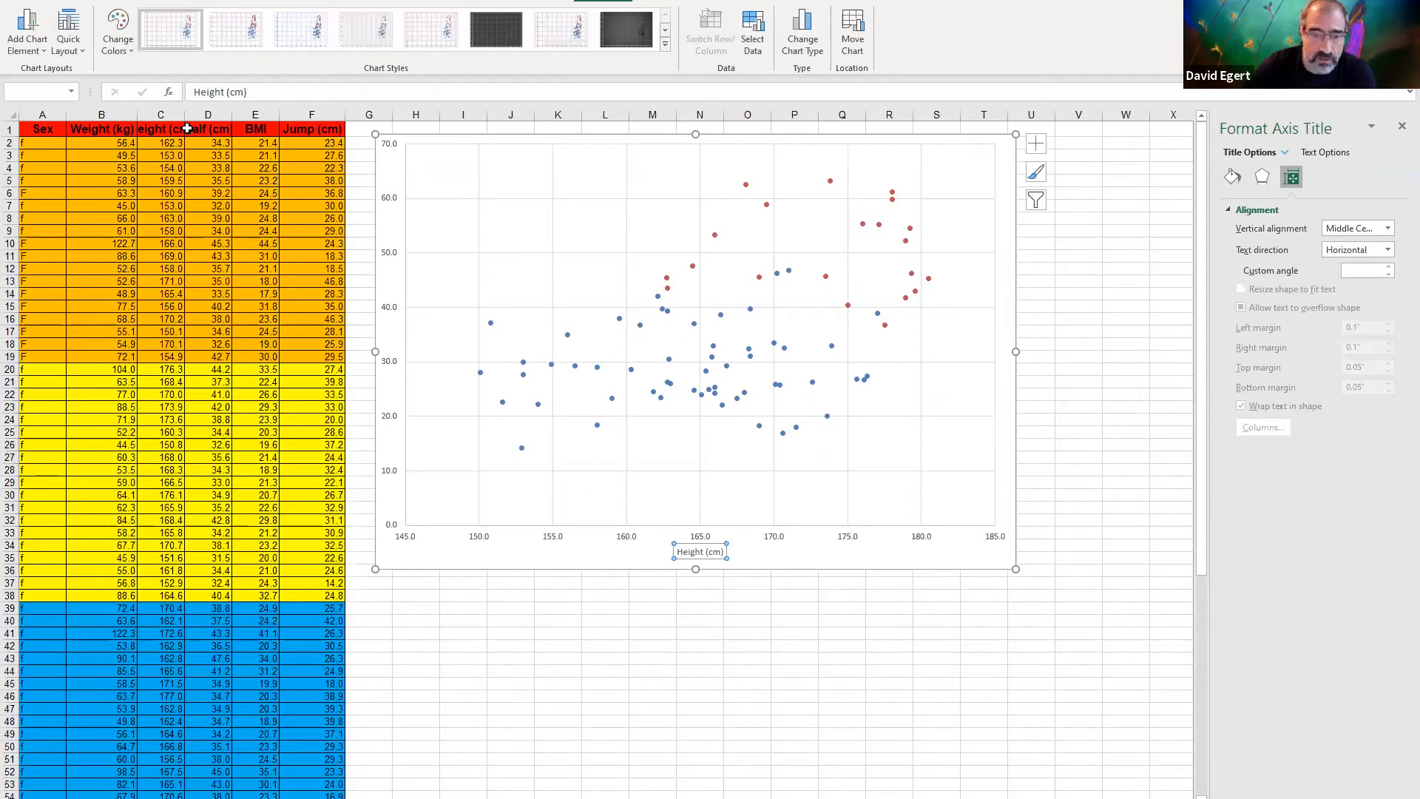
# Add a primary vertical axis title reading "Jump Height (cm)" to the chart
pyautogui.click(37, 38)
pyautogui.moveTo(81, 96)
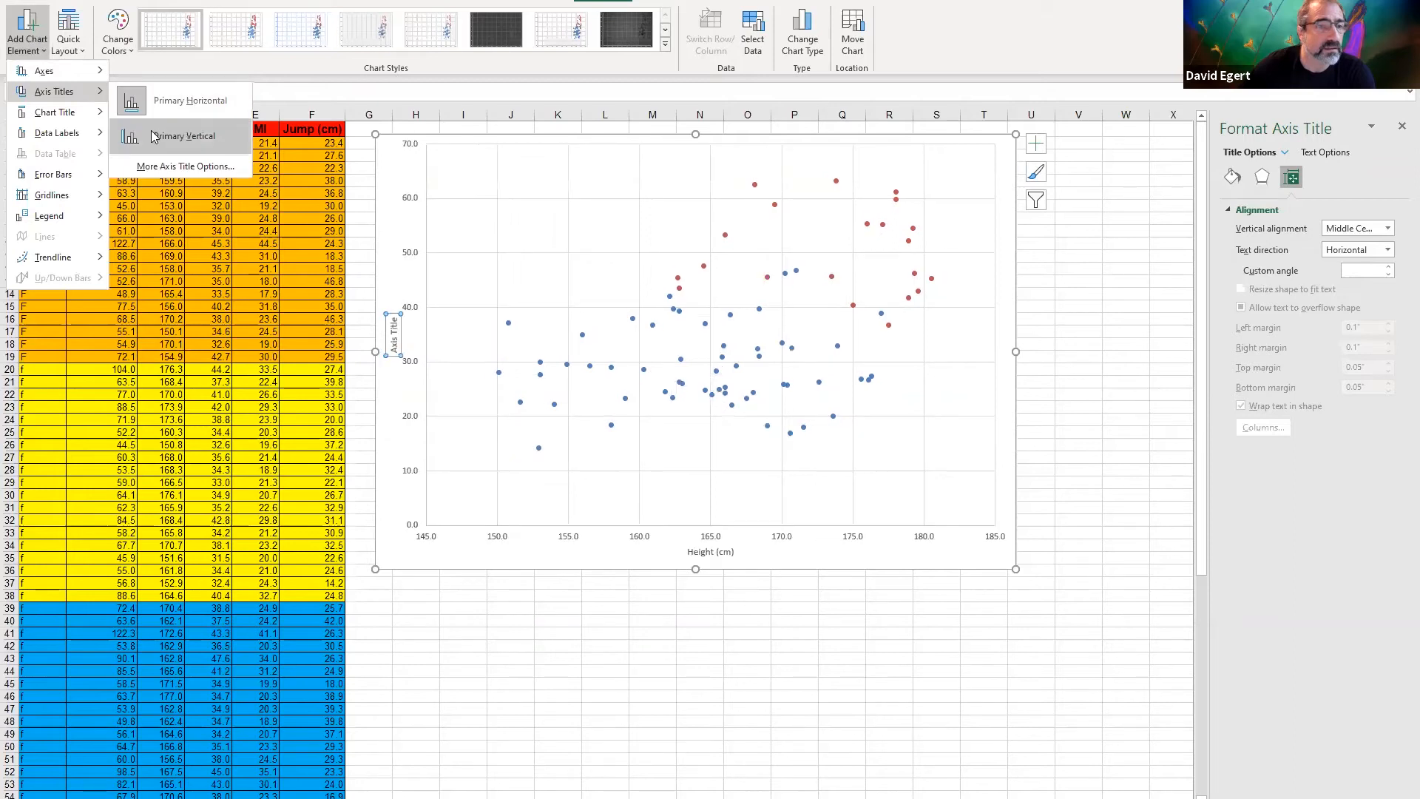
pyautogui.click(153, 136)
pyautogui.write('Jump Height (cm')
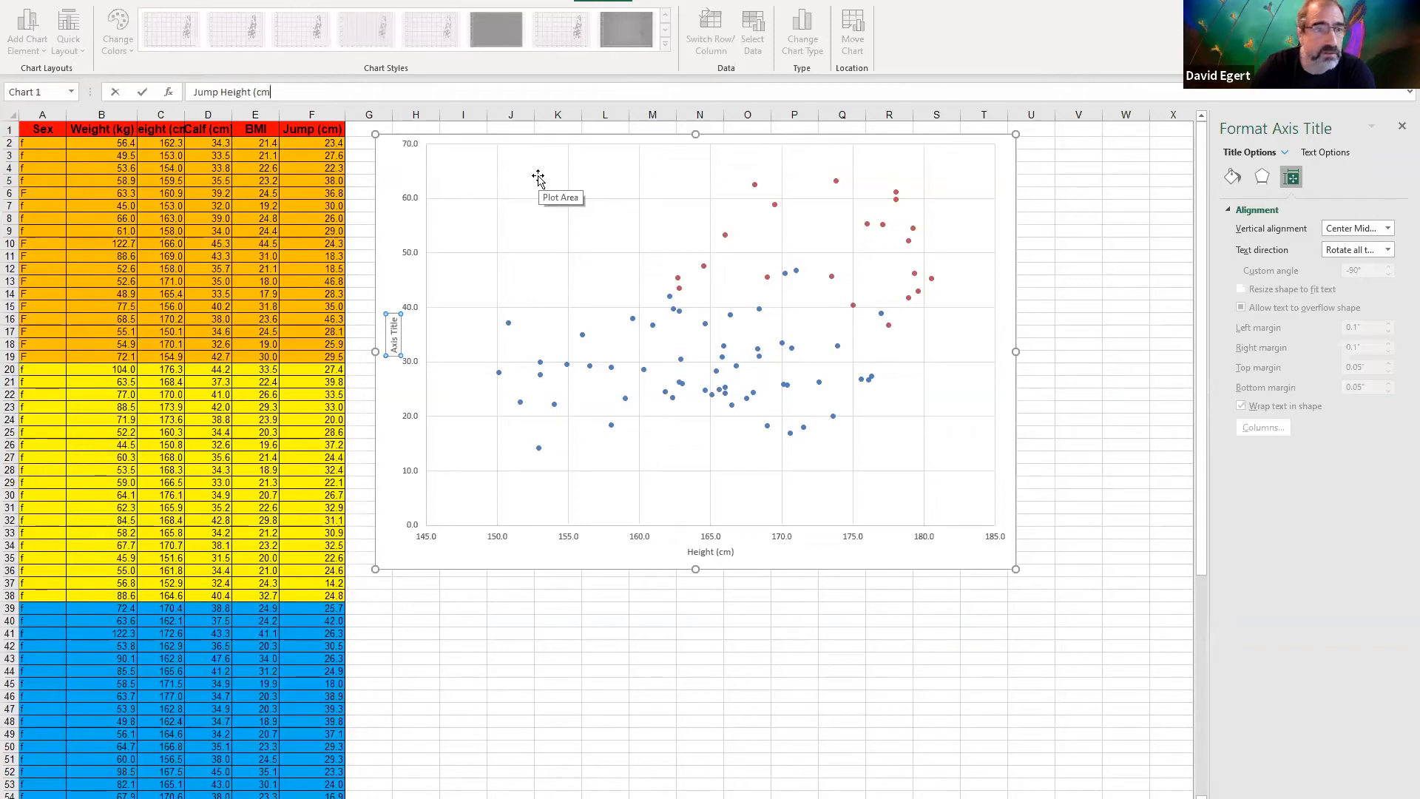
pyautogui.press('Return')
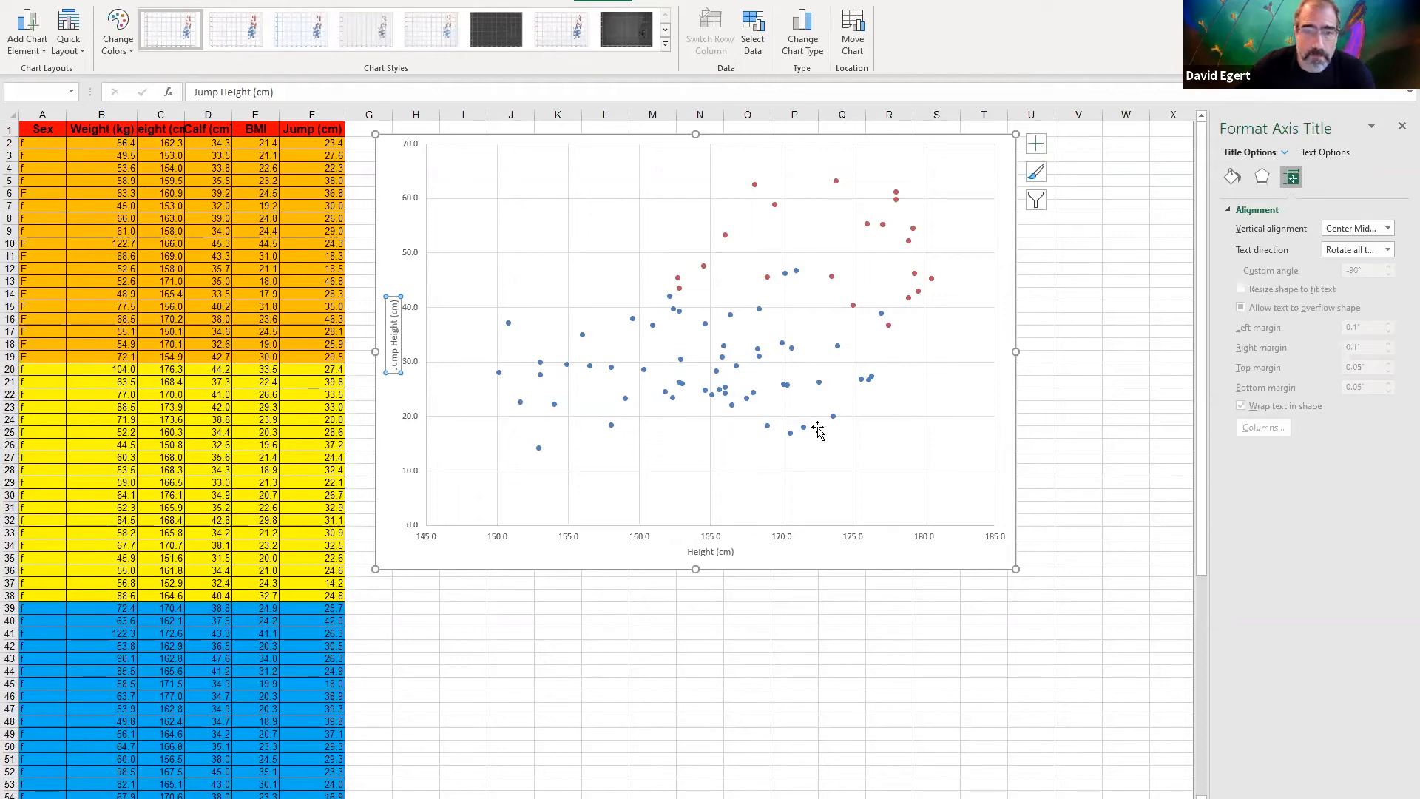
# Add a legend on the right side of the chart for the Women and Men series
pyautogui.click(29, 37)
pyautogui.moveTo(74, 215)
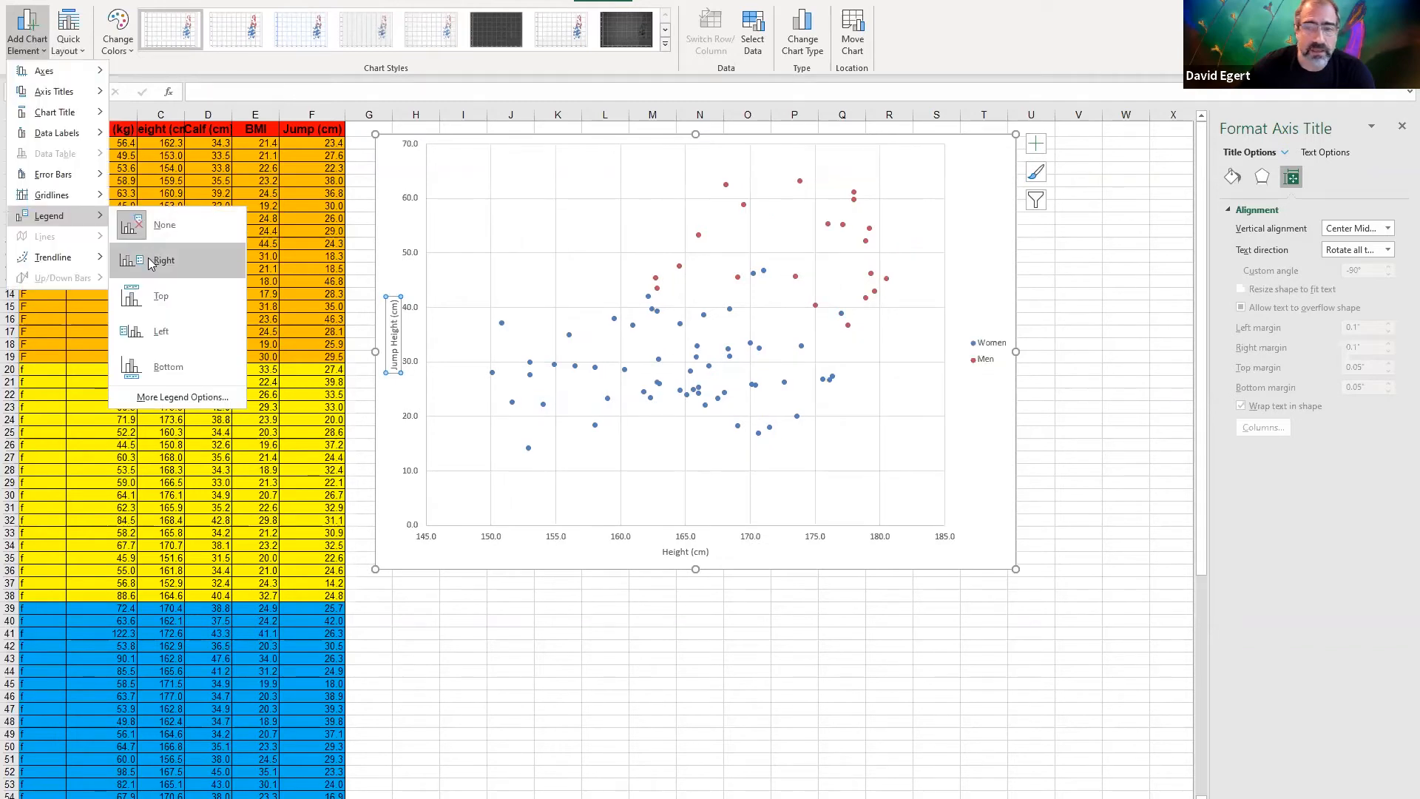
pyautogui.click(151, 261)
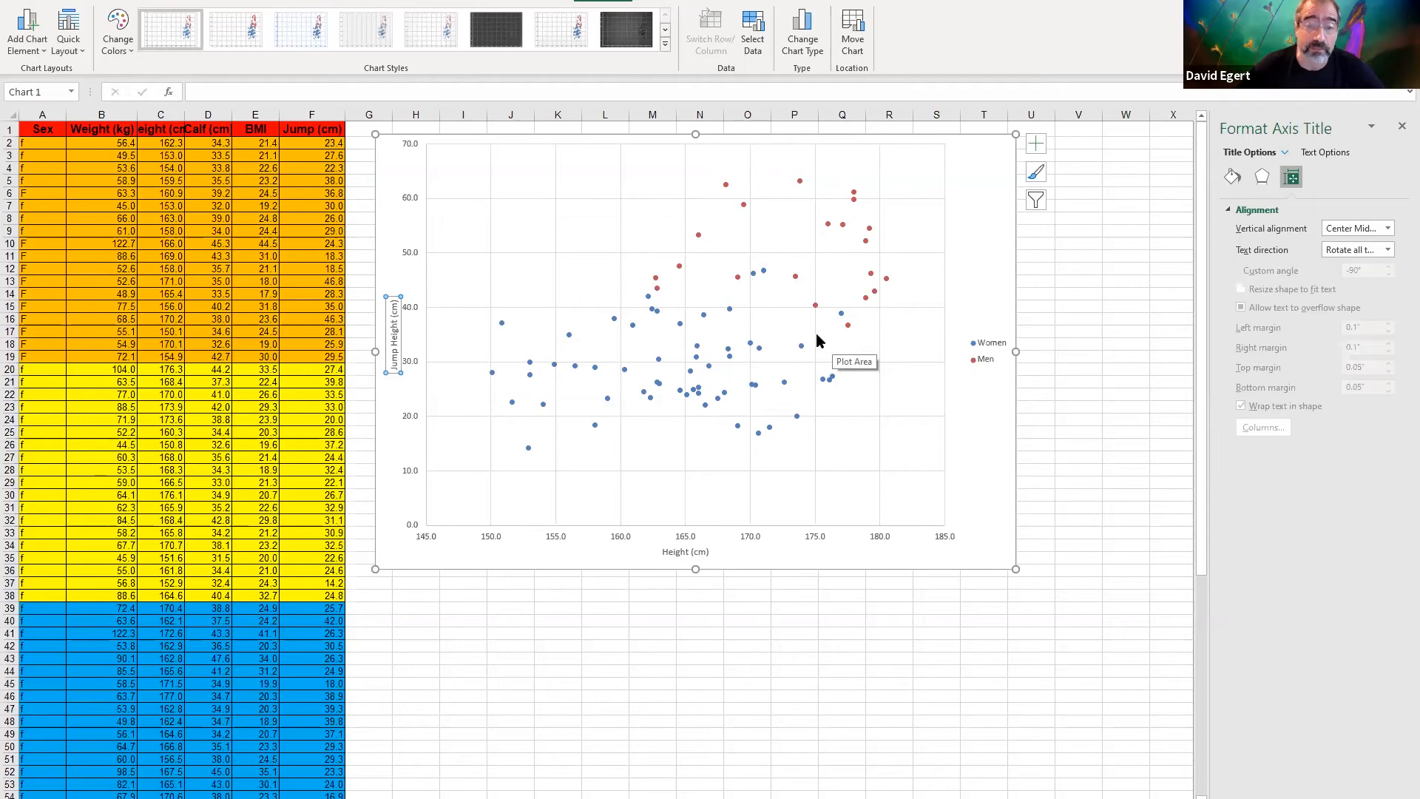
# Add a linear trendline to the Women series and another to the Men series
pyautogui.click(729, 358)
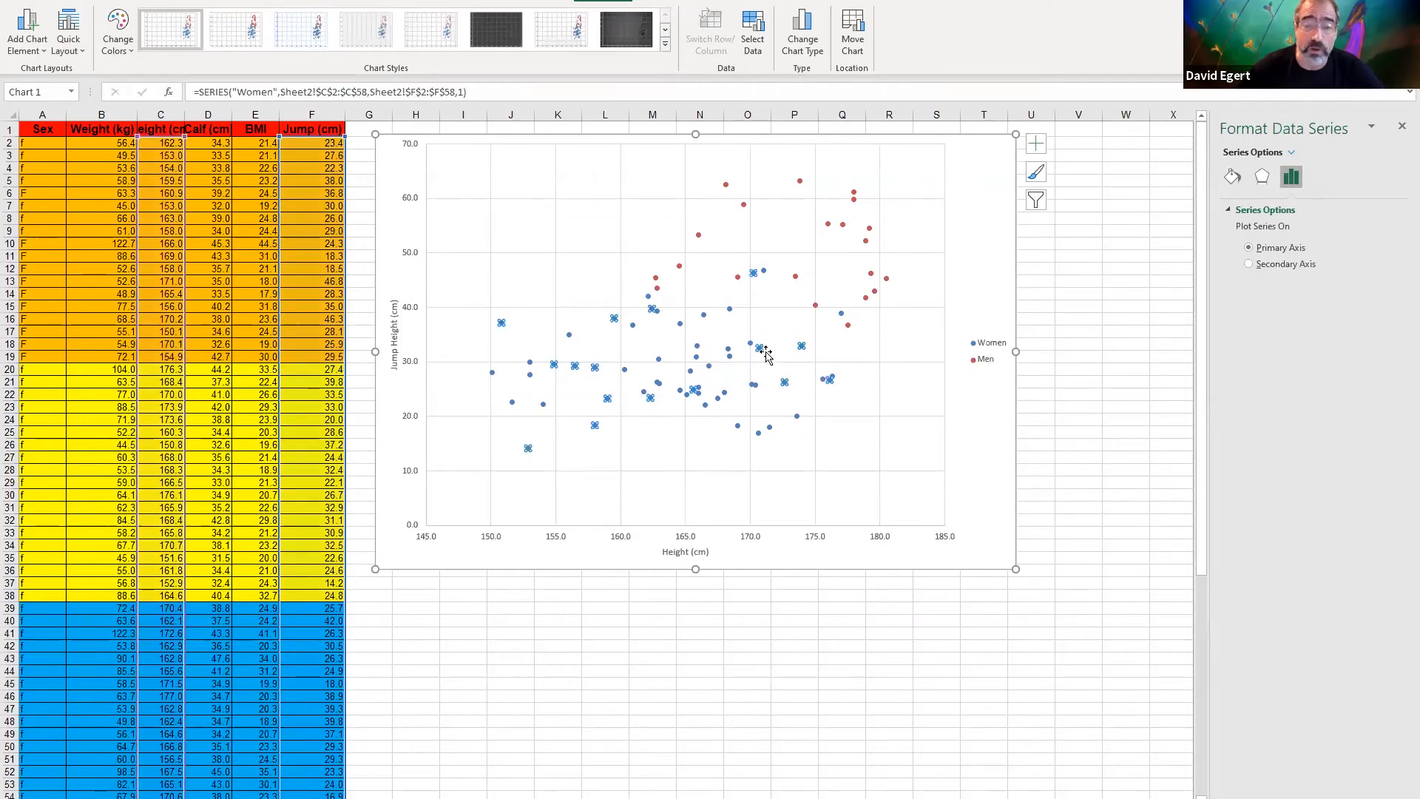
pyautogui.rightClick(757, 345)
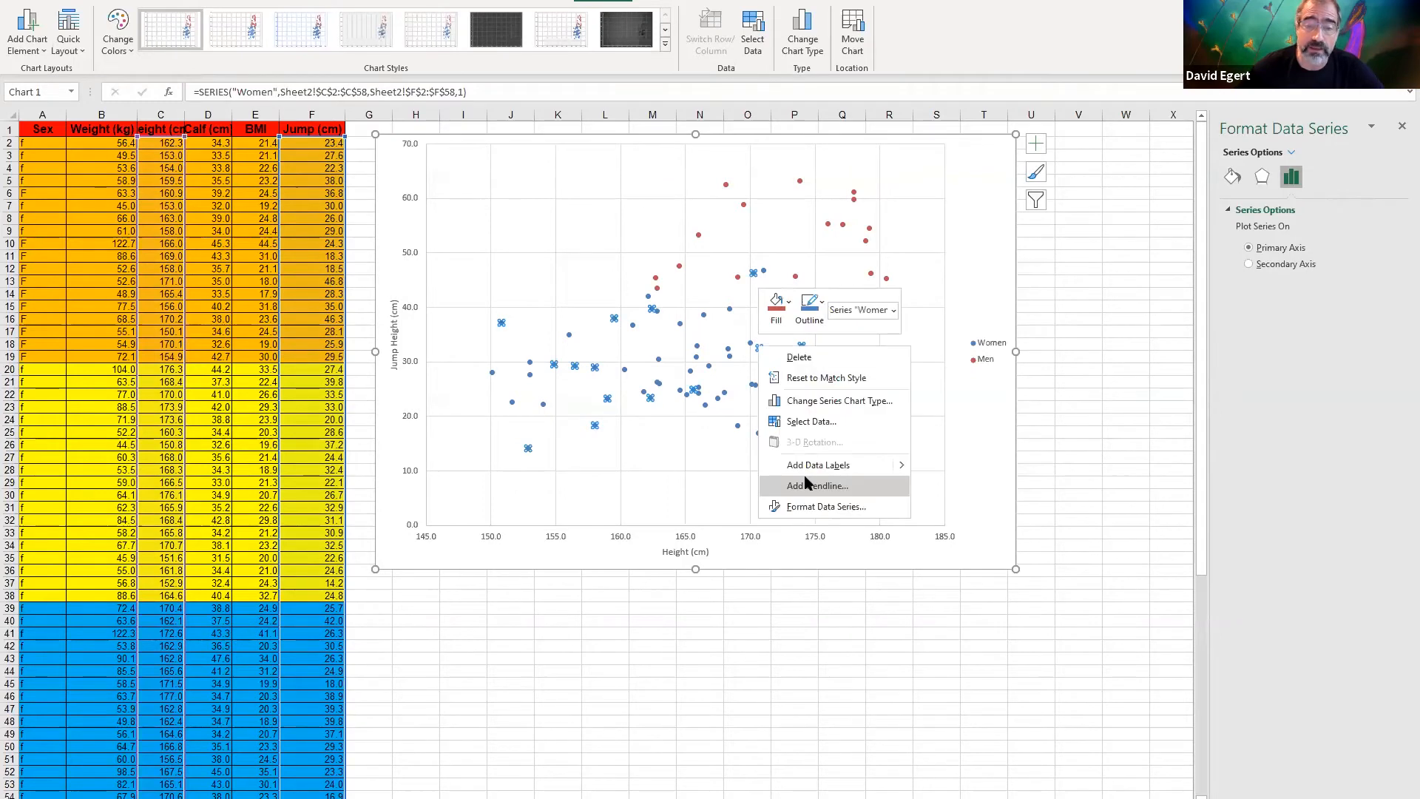
pyautogui.click(808, 485)
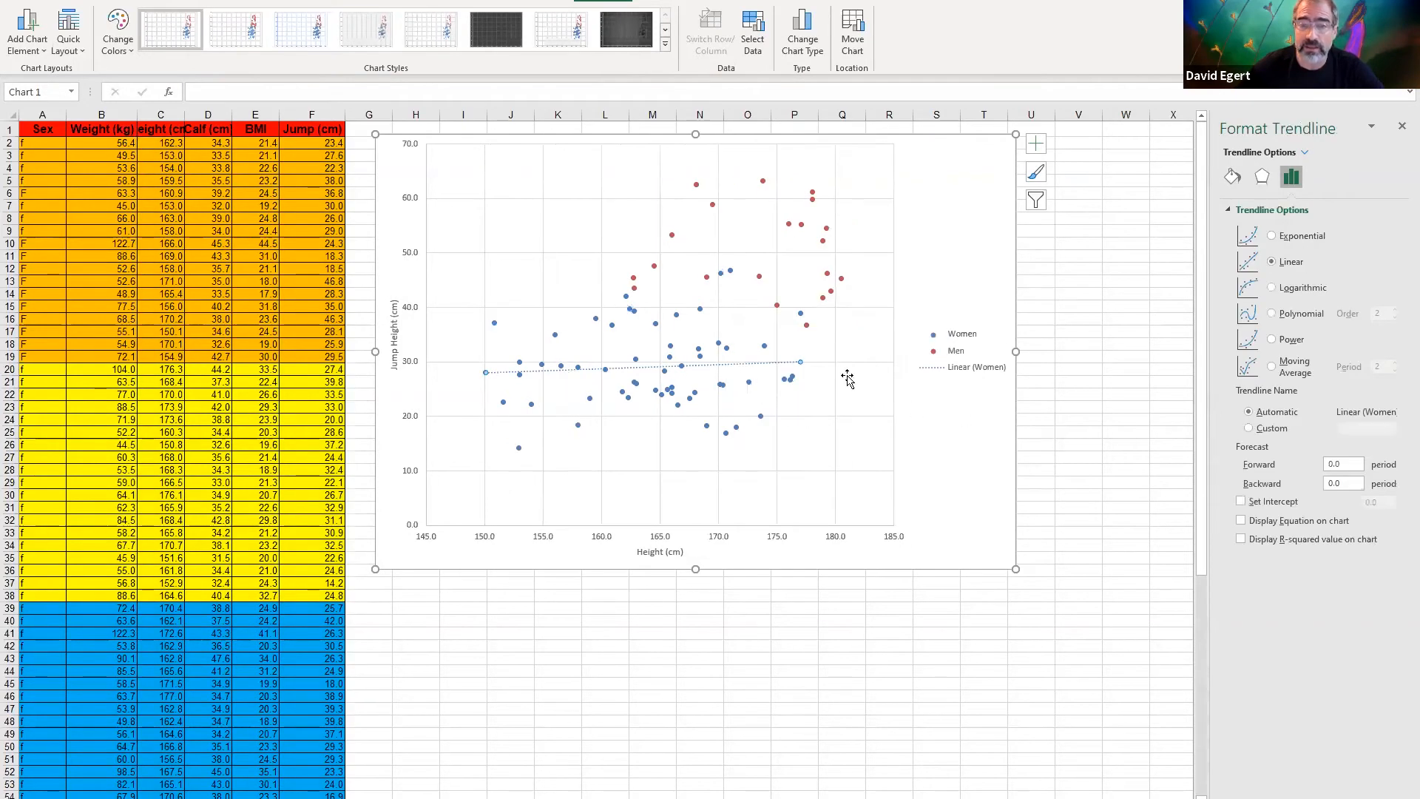
pyautogui.click(801, 223)
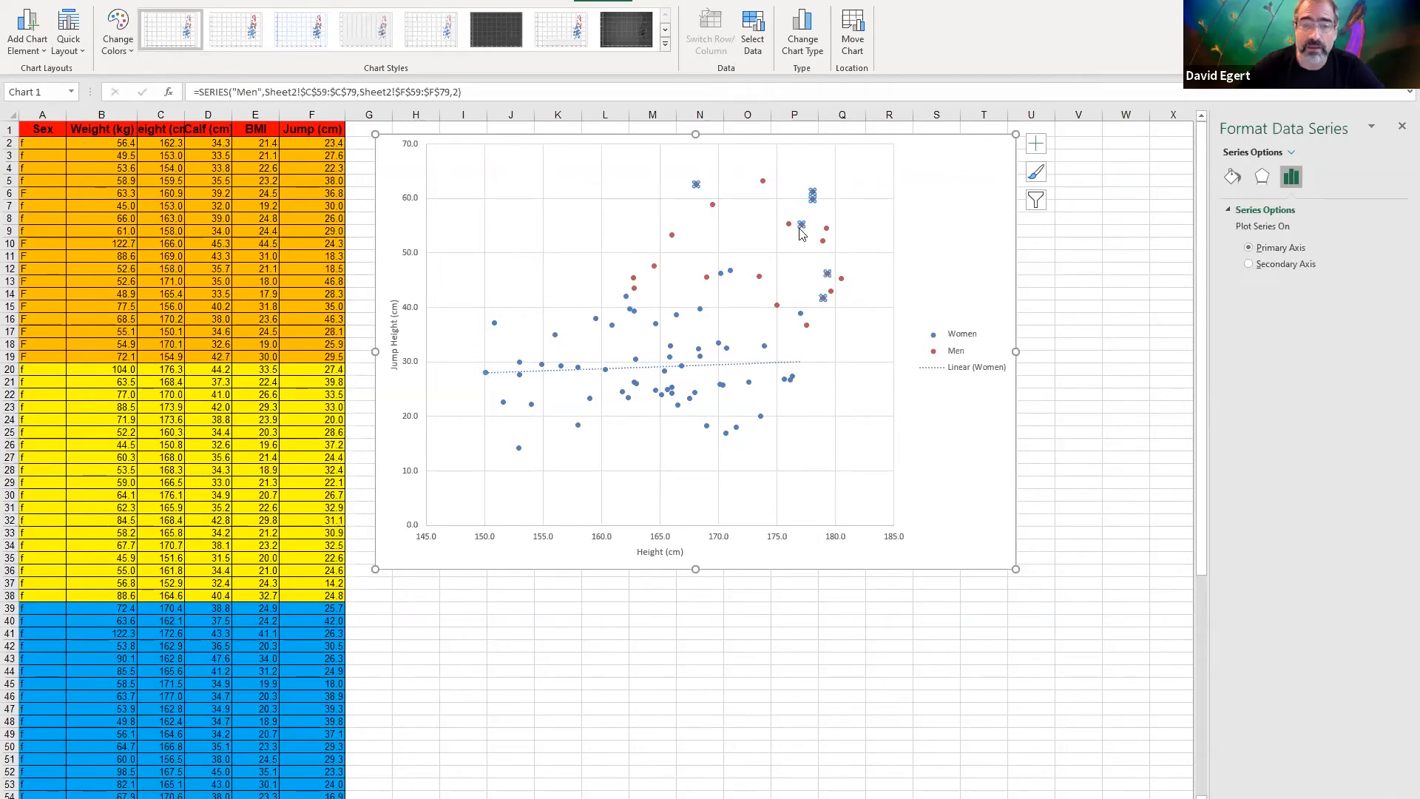
pyautogui.rightClick(801, 234)
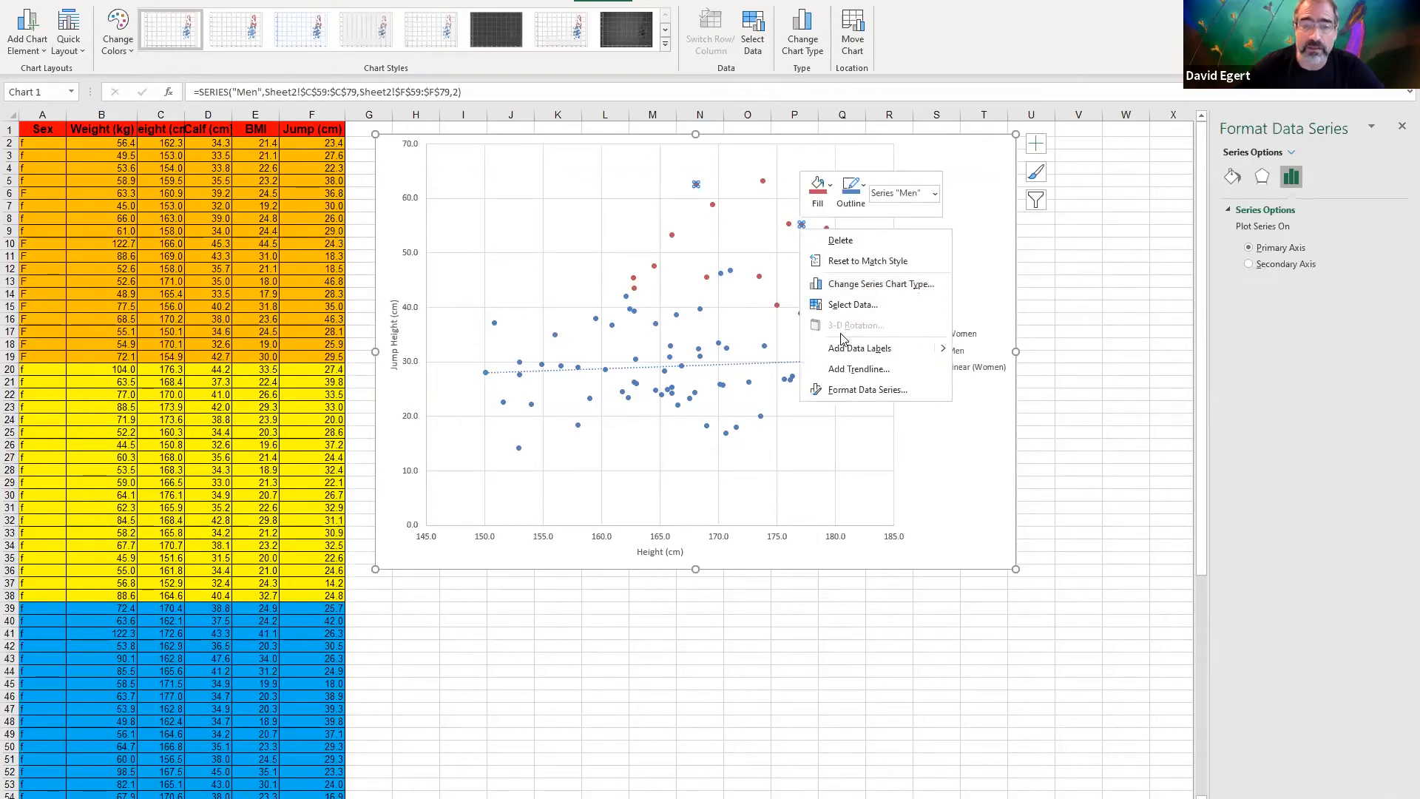
pyautogui.click(893, 369)
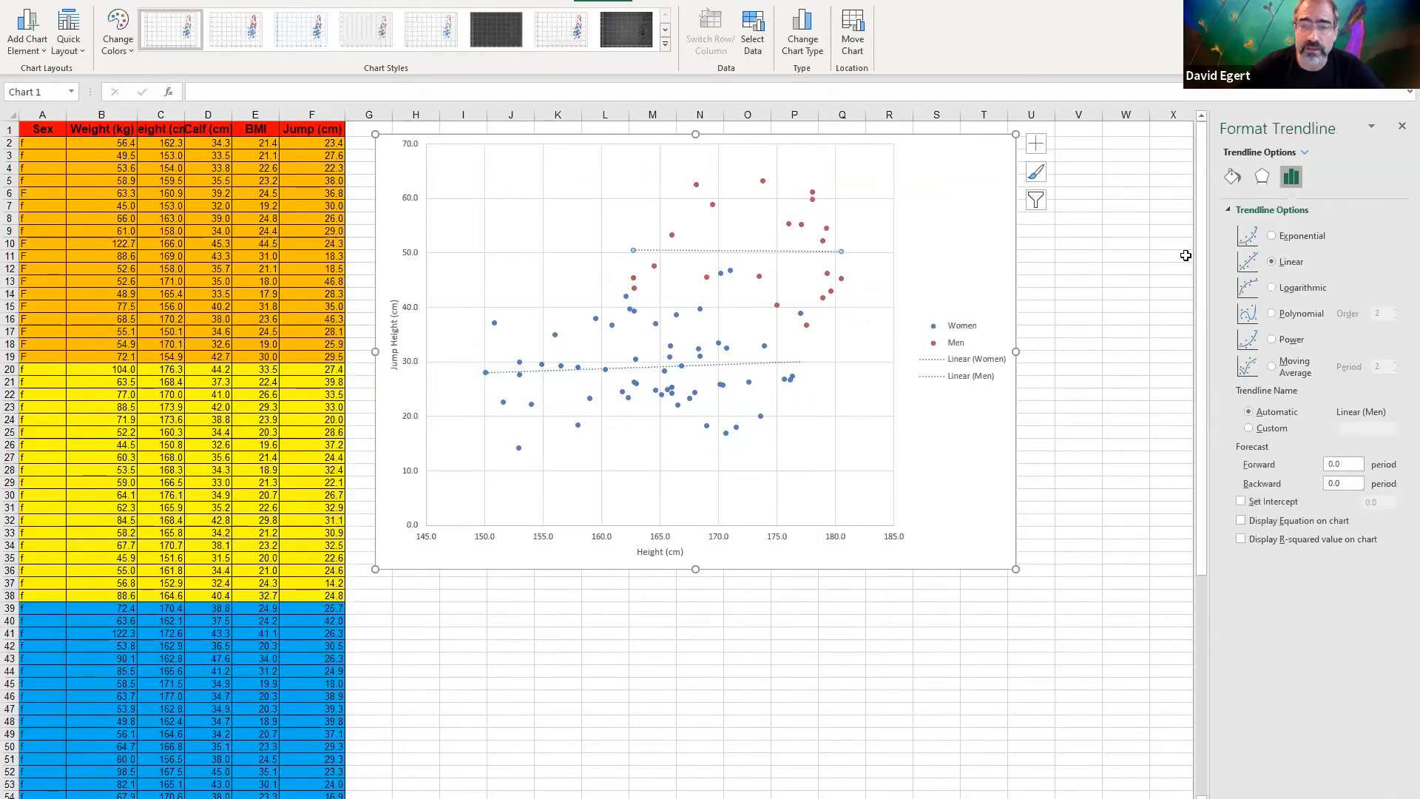
# Close the trendline formatting options and enlarge the chart to extend through about column V and row 40
pyautogui.click(1400, 128)
pyautogui.moveTo(1016, 569); pyautogui.dragTo(1102, 619)
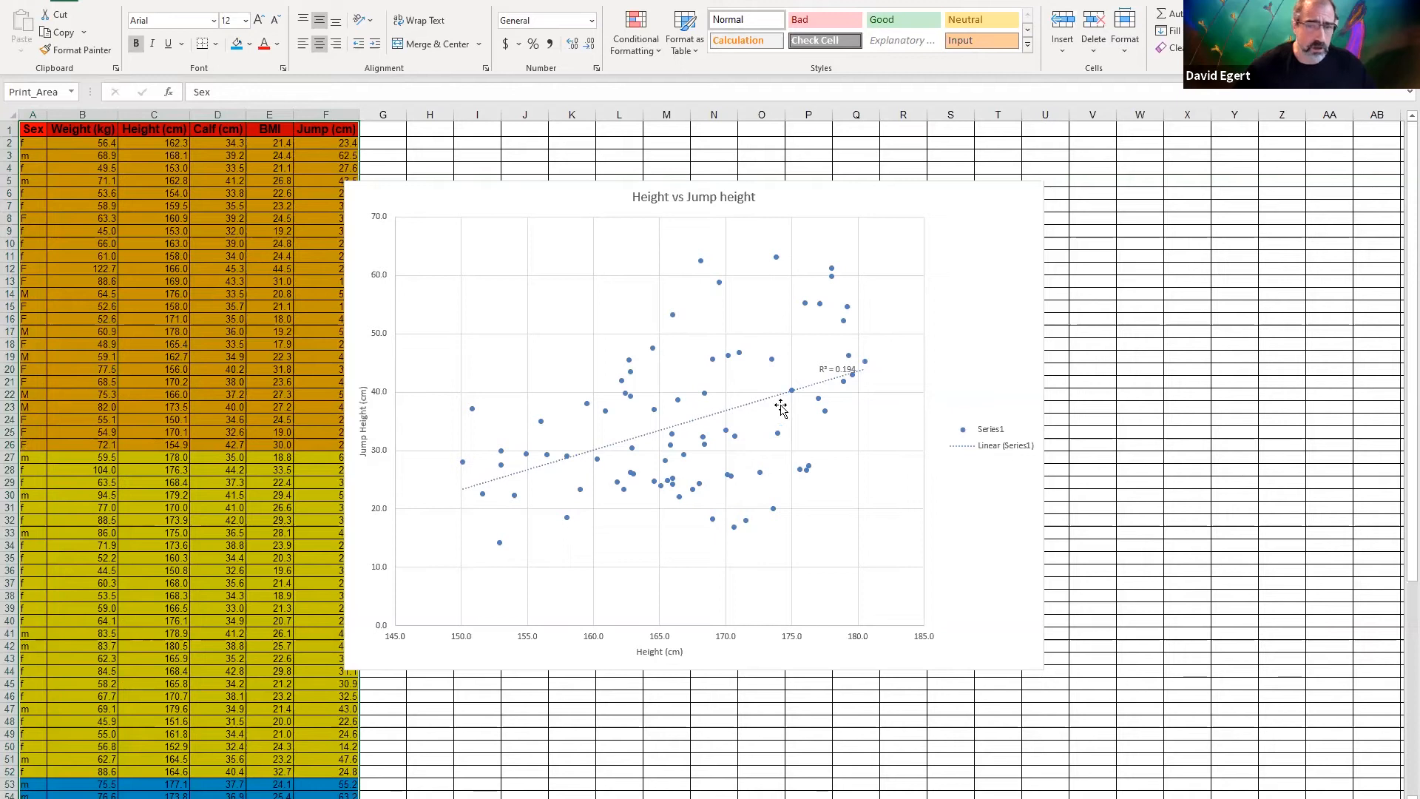
pyautogui.moveTo(849, 363)
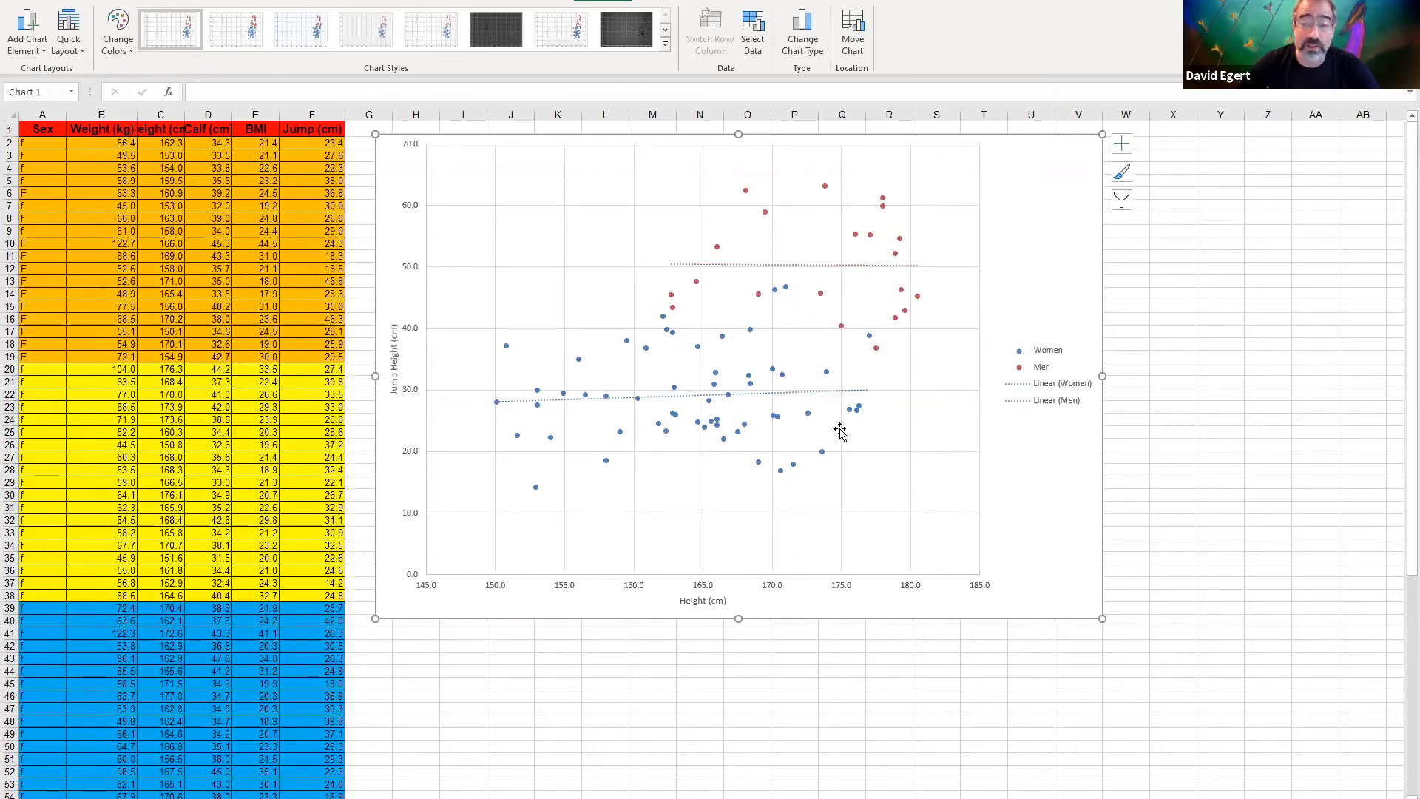
# Copy the whole sorted data table in A1:F79
pyautogui.scroll(-1, 841, 431)
pyautogui.scroll(1, 840, 432)
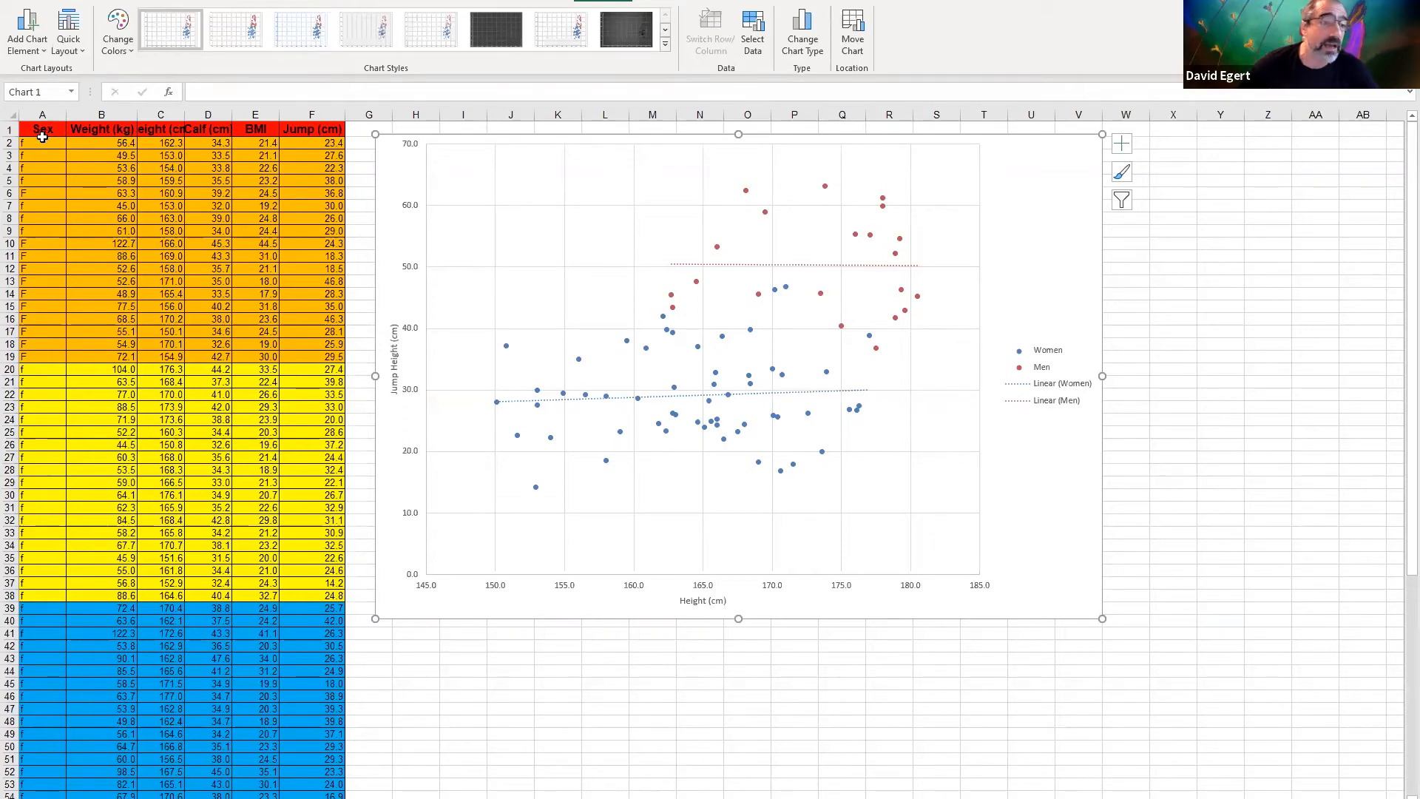
pyautogui.moveTo(42, 133); pyautogui.dragTo(242, 786)
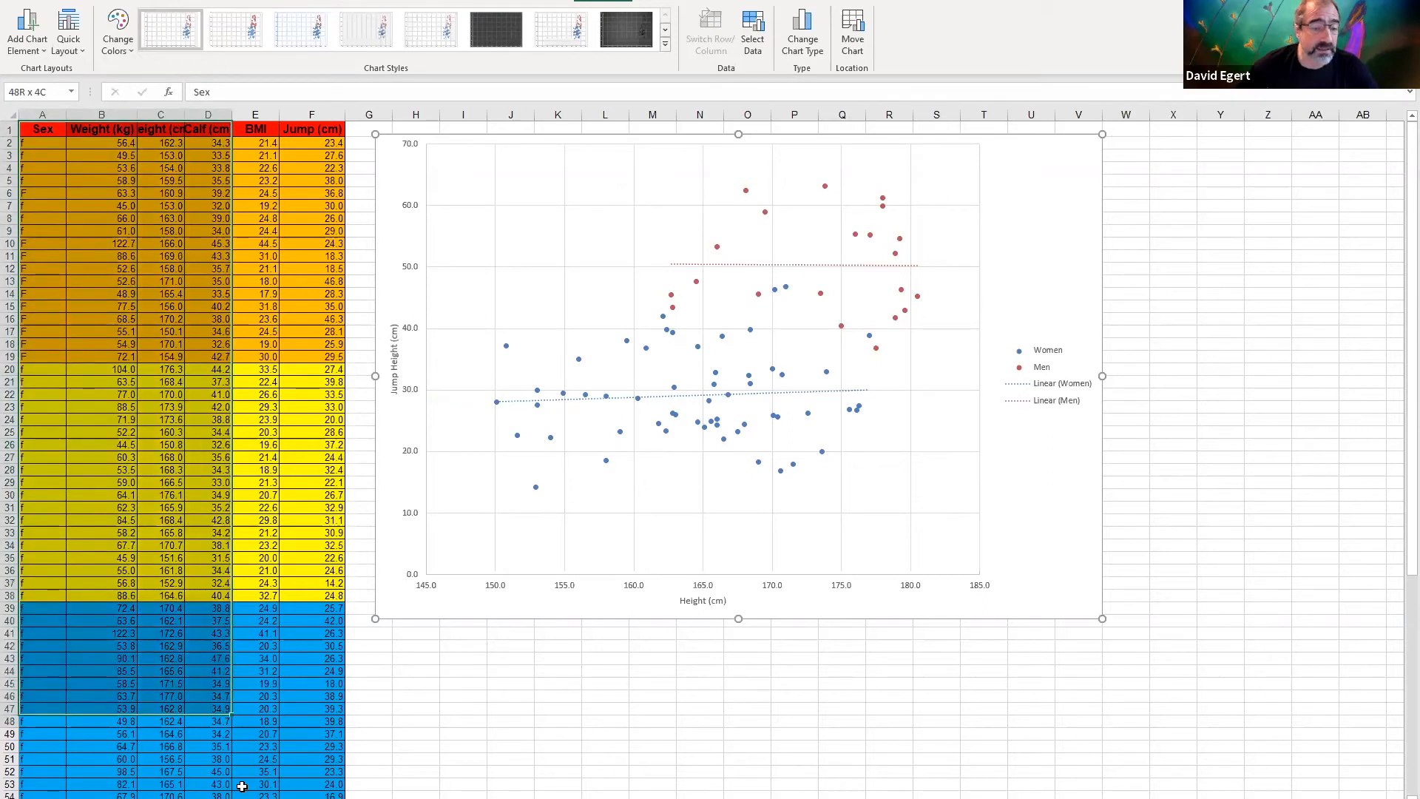
pyautogui.moveTo(242, 786); pyautogui.dragTo(311, 769)
pyautogui.rightClick(260, 620)
pyautogui.click(301, 214)
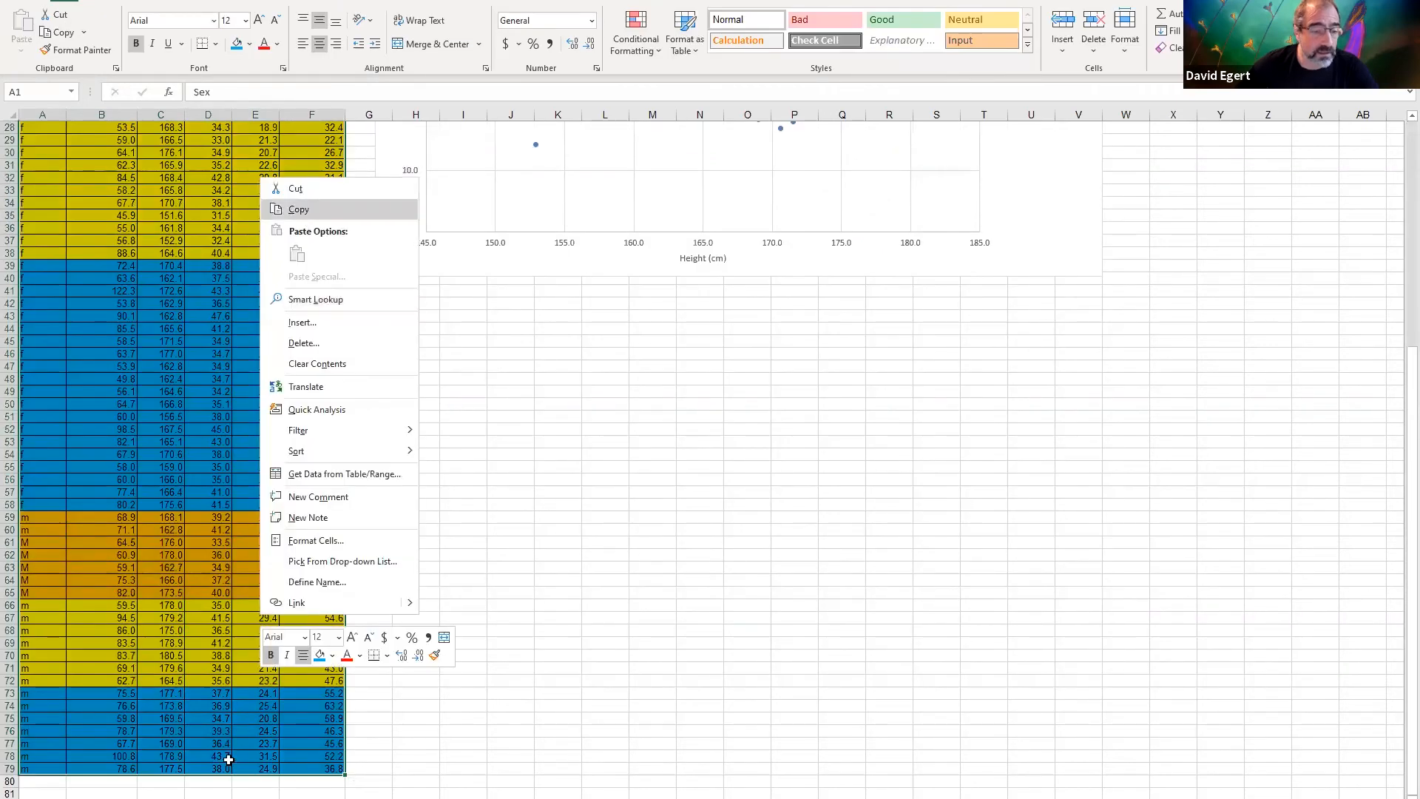
pyautogui.scroll(9, 222, 762)
# Paste the copied table at A1 of the next sheet and fit columns E and F to their contents
pyautogui.hotkey('ctrl', 'pagedown')
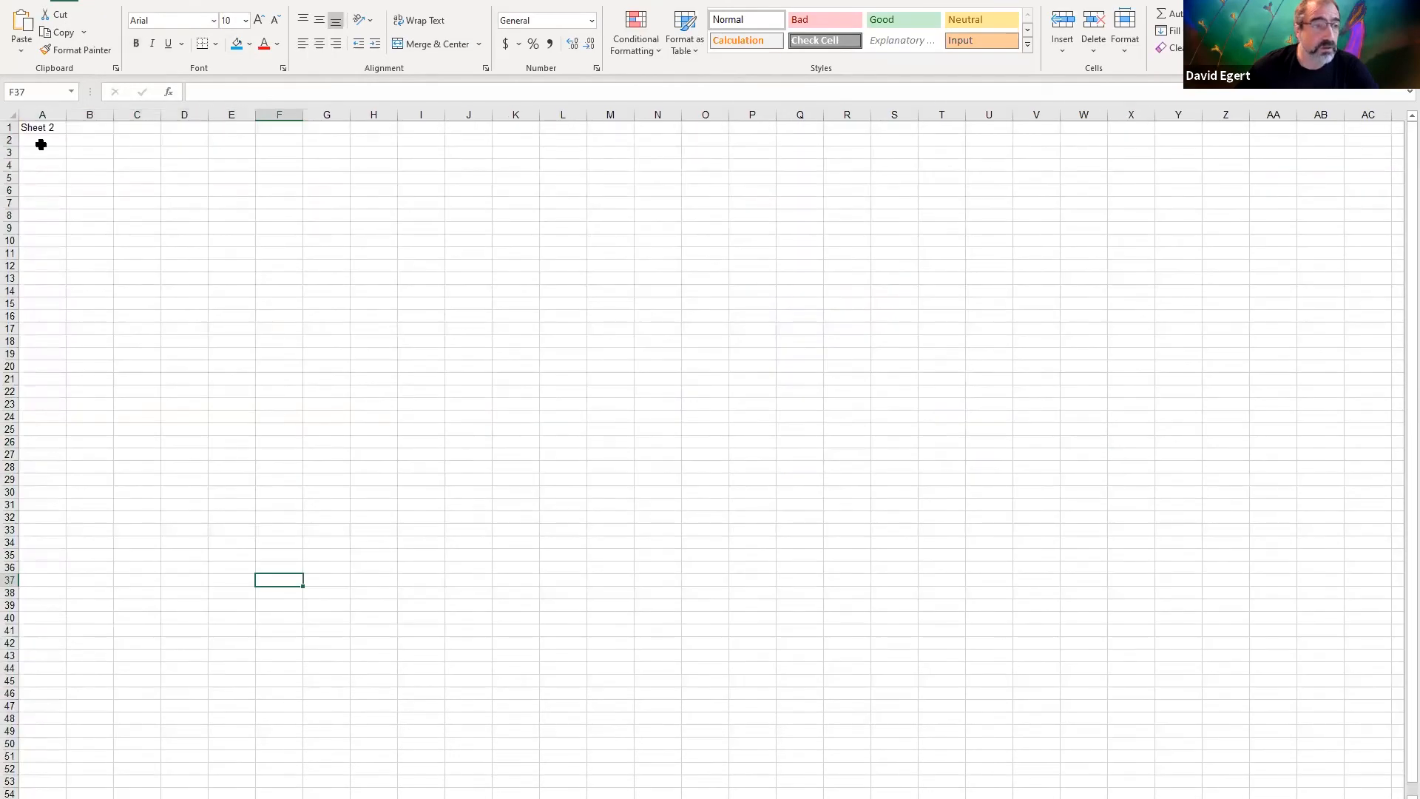
pyautogui.click(41, 130)
pyautogui.rightClick(41, 129)
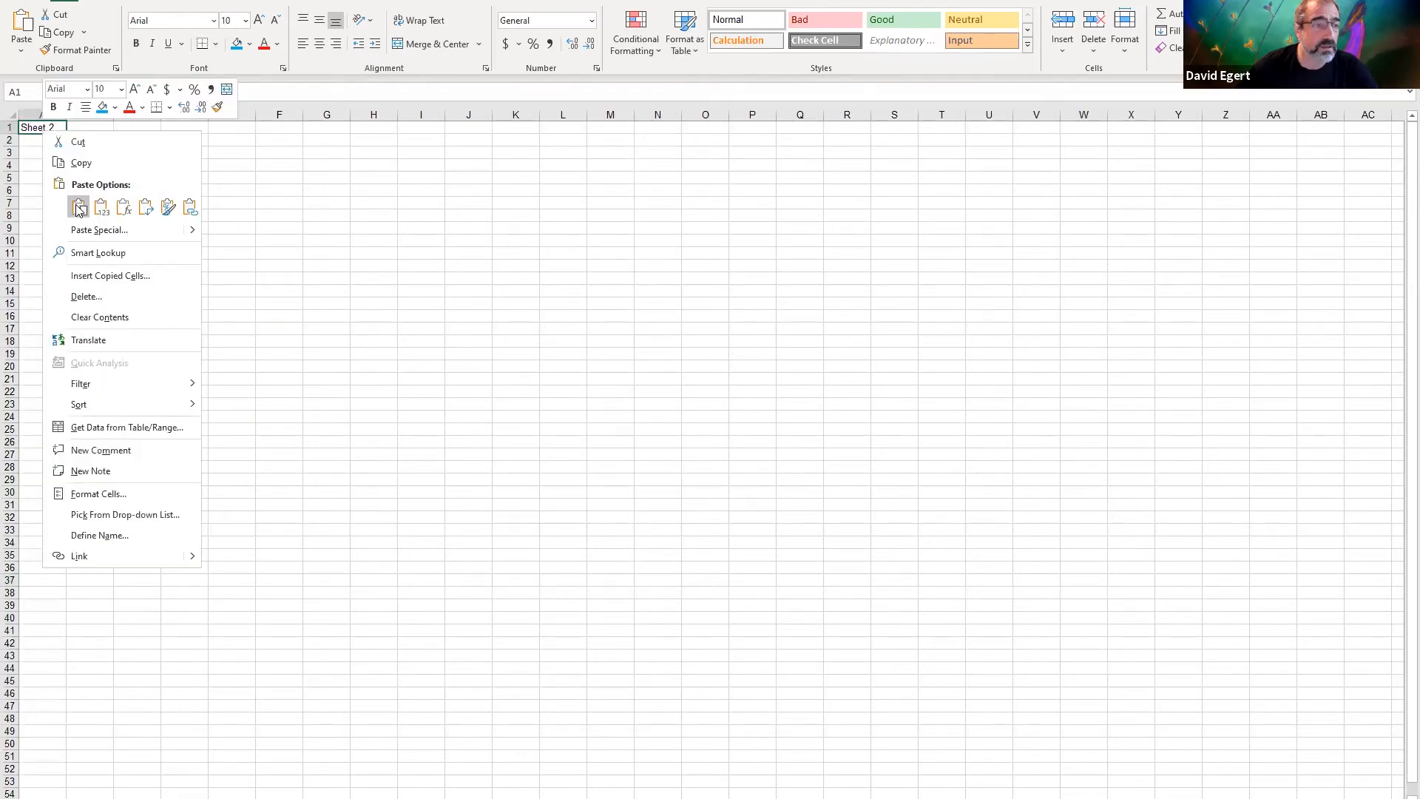
pyautogui.click(79, 206)
pyautogui.click(421, 231)
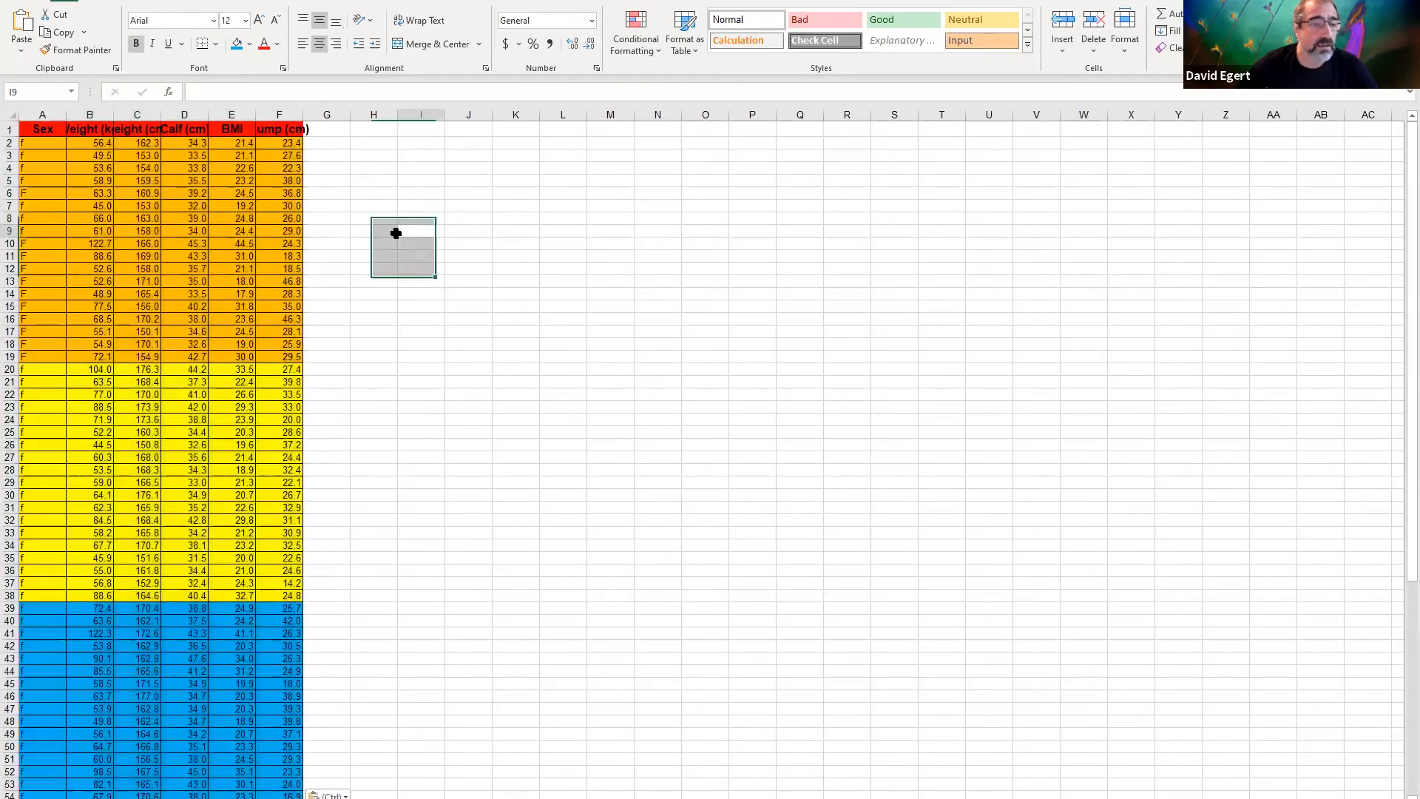
pyautogui.doubleClick(256, 115)
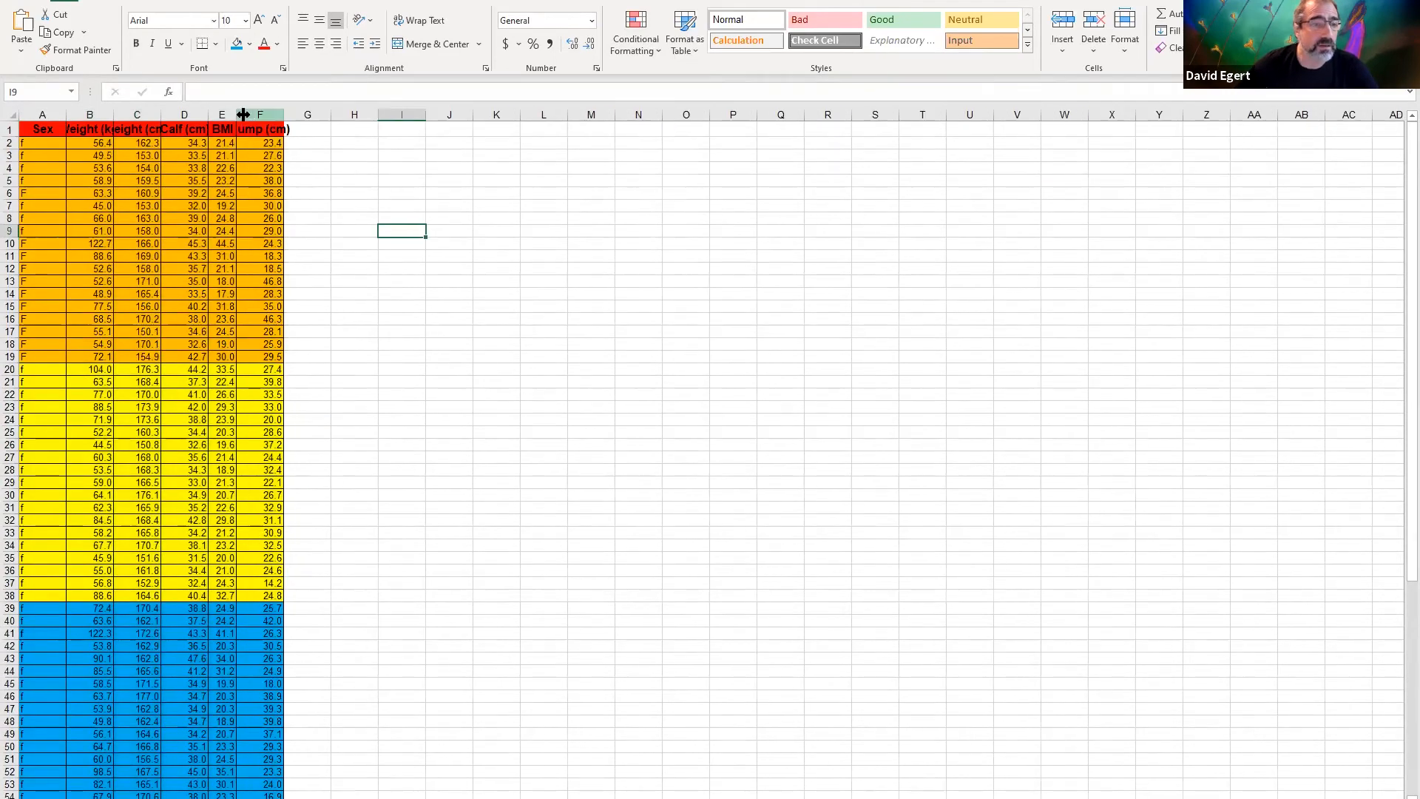
pyautogui.doubleClick(286, 116)
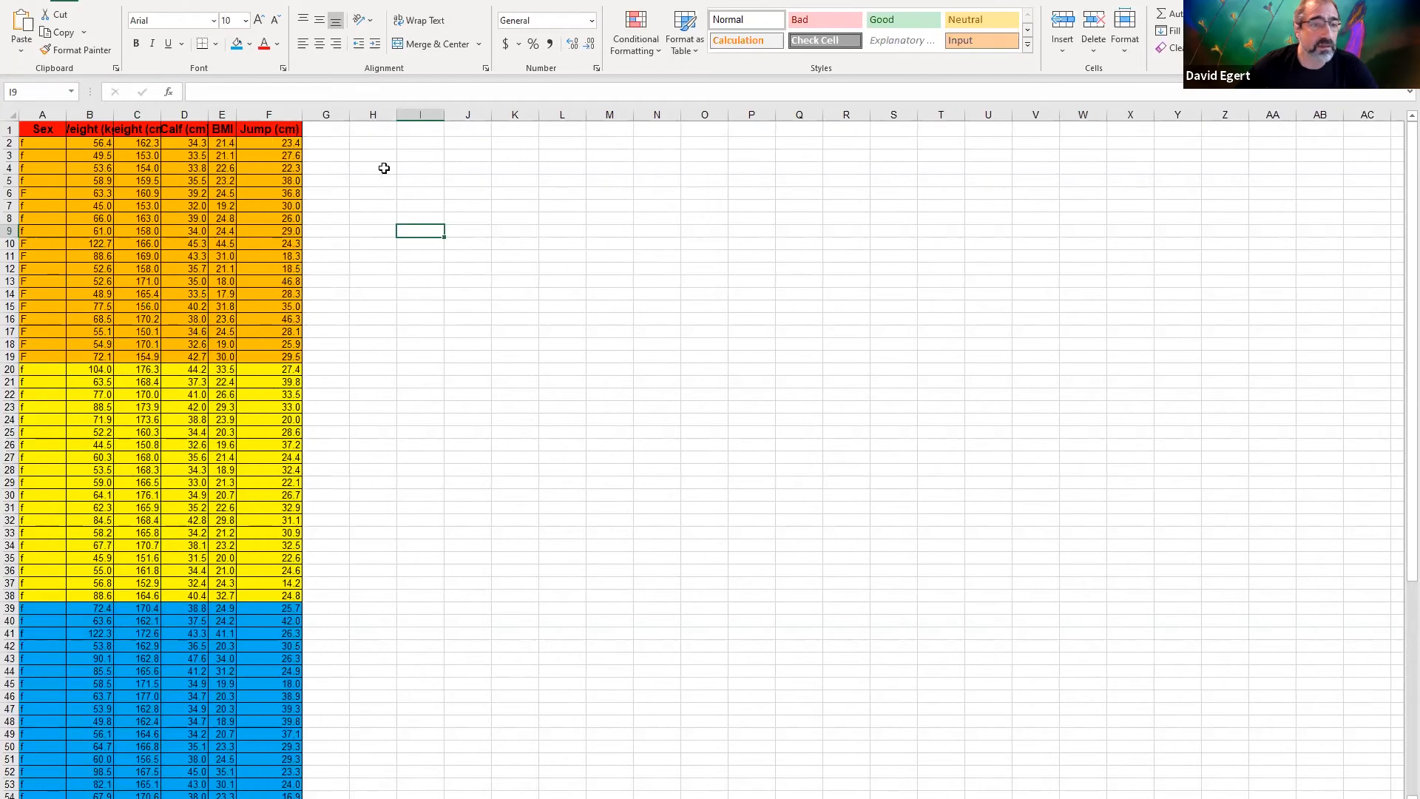
# Enter the heading "Average Jump" in cell I5
pyautogui.click(419, 183)
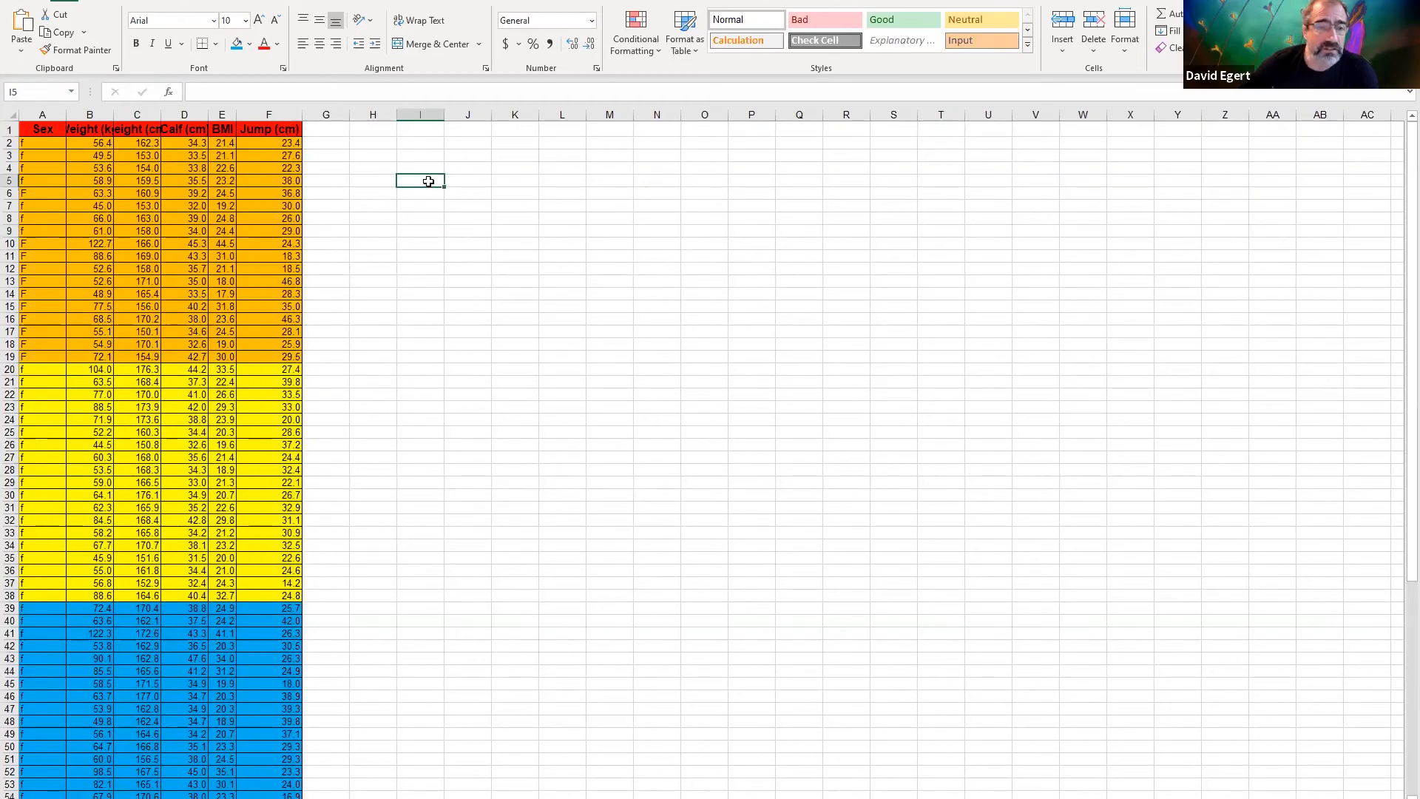
pyautogui.write('Average')
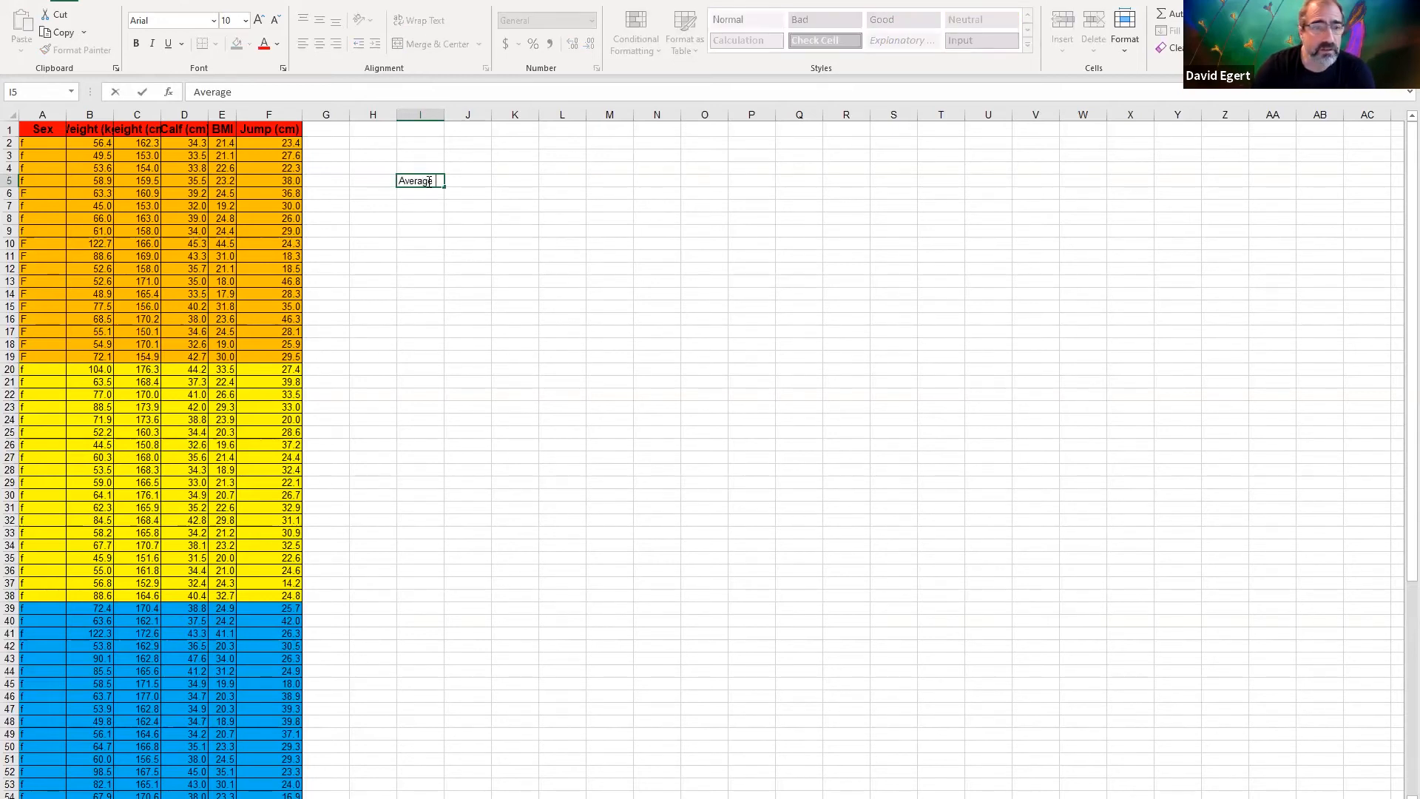
pyautogui.press('BackSpace')
pyautogui.write('verage Jump')
pyautogui.press('Return')
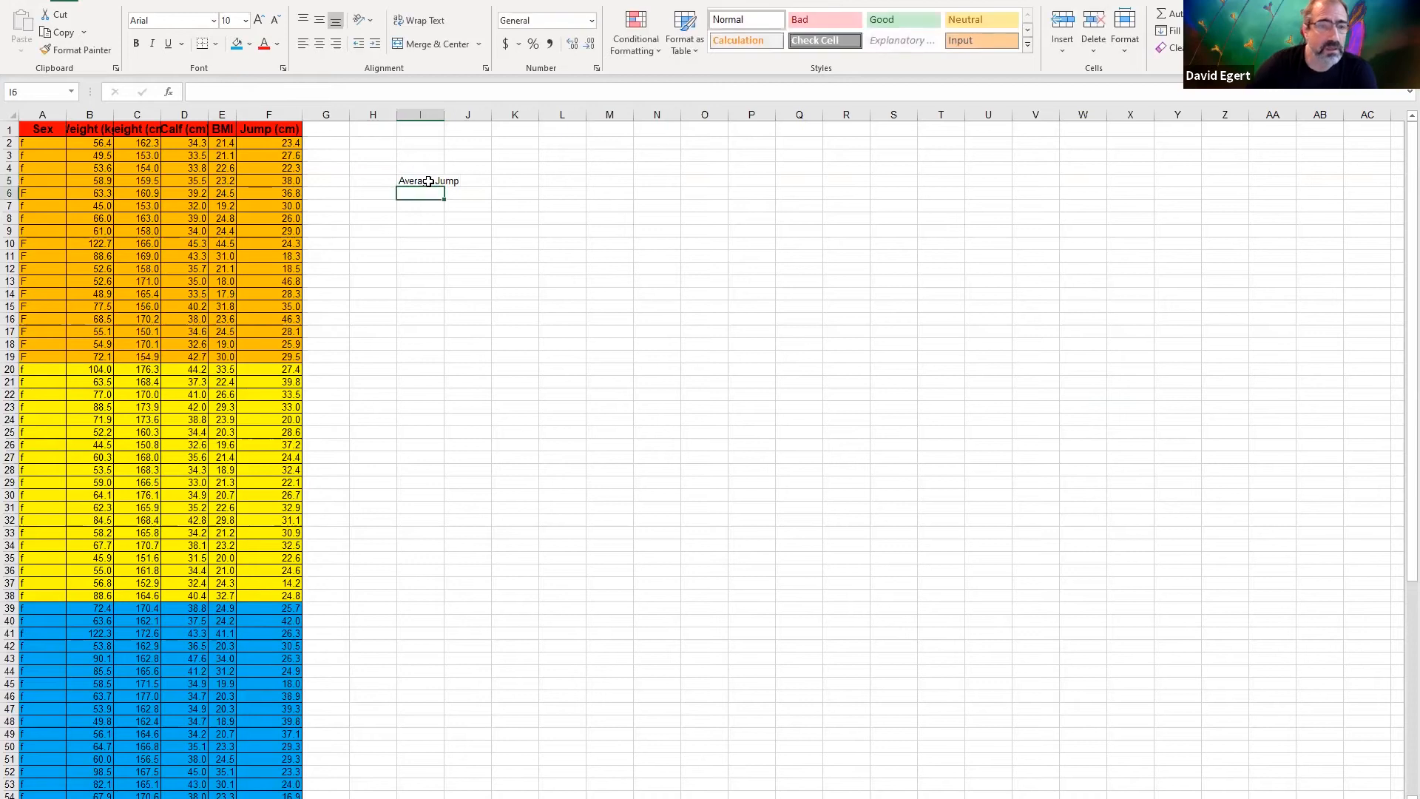
# Enter the row labels "Men" in H6 and "Women" in H7, and fit column I to its heading
pyautogui.click(371, 195)
pyautogui.write('Men')
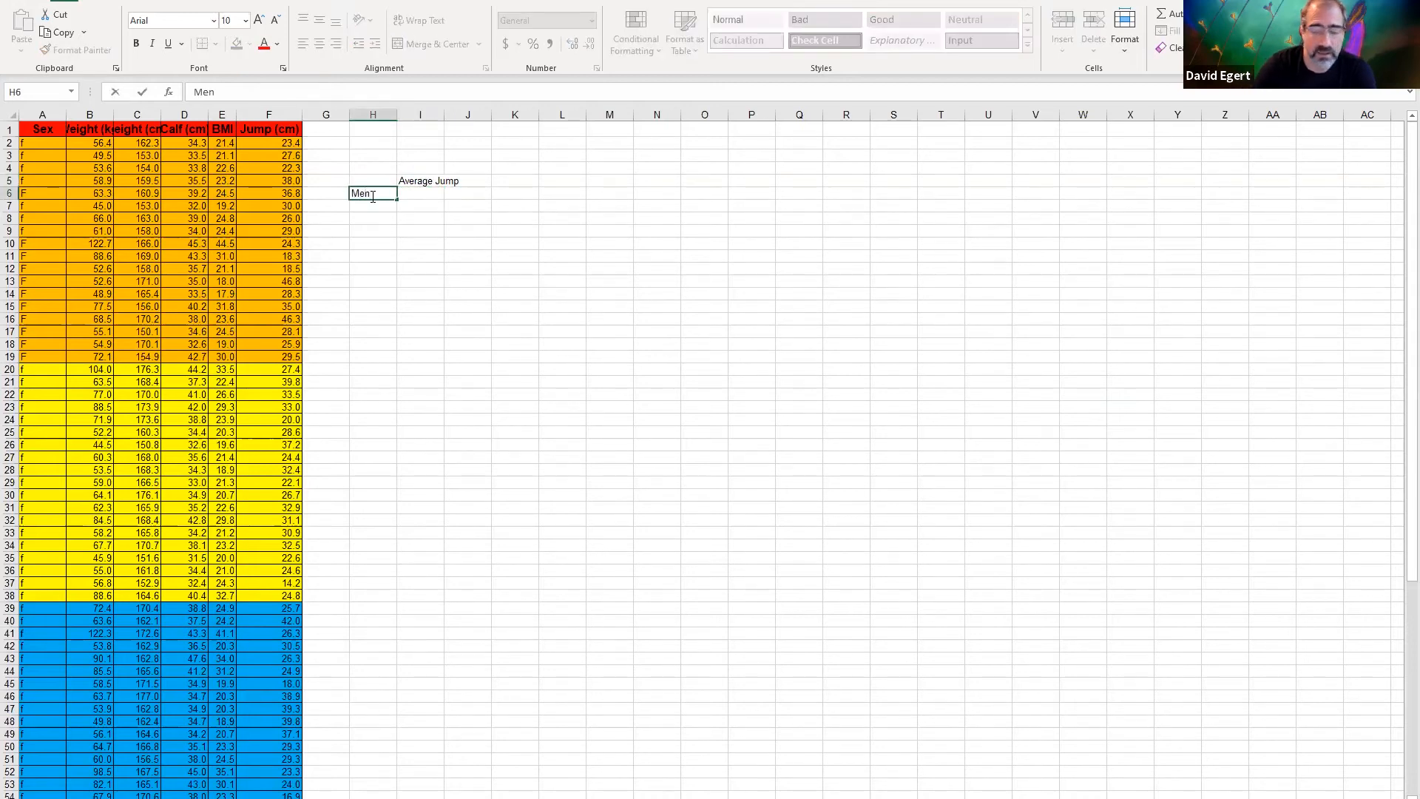
pyautogui.press('Return')
pyautogui.write('Women')
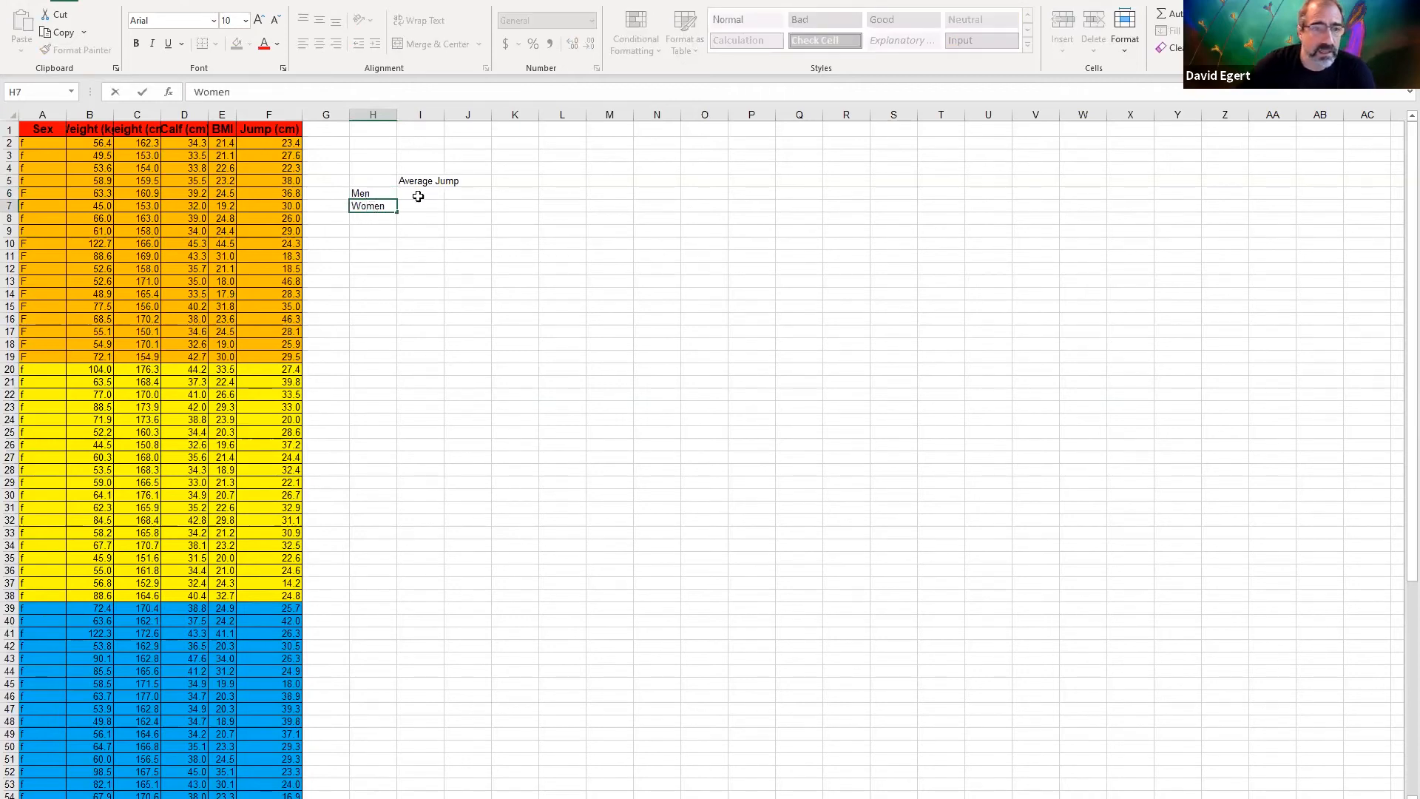
pyautogui.click(418, 193)
pyautogui.doubleClick(442, 115)
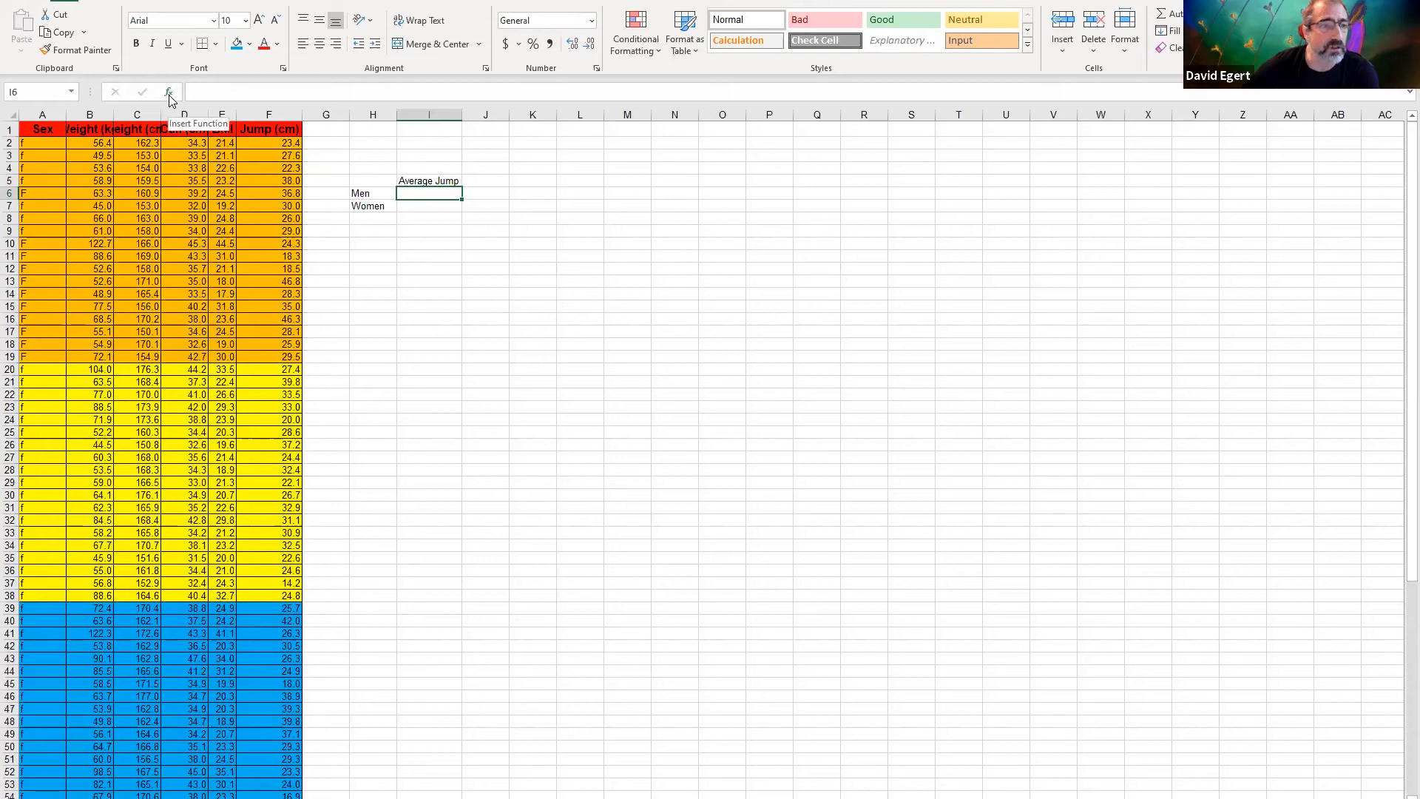
# Insert the AVERAGE function in I6 to calculate the mean of the male jump values in F59:F79
pyautogui.click(169, 95)
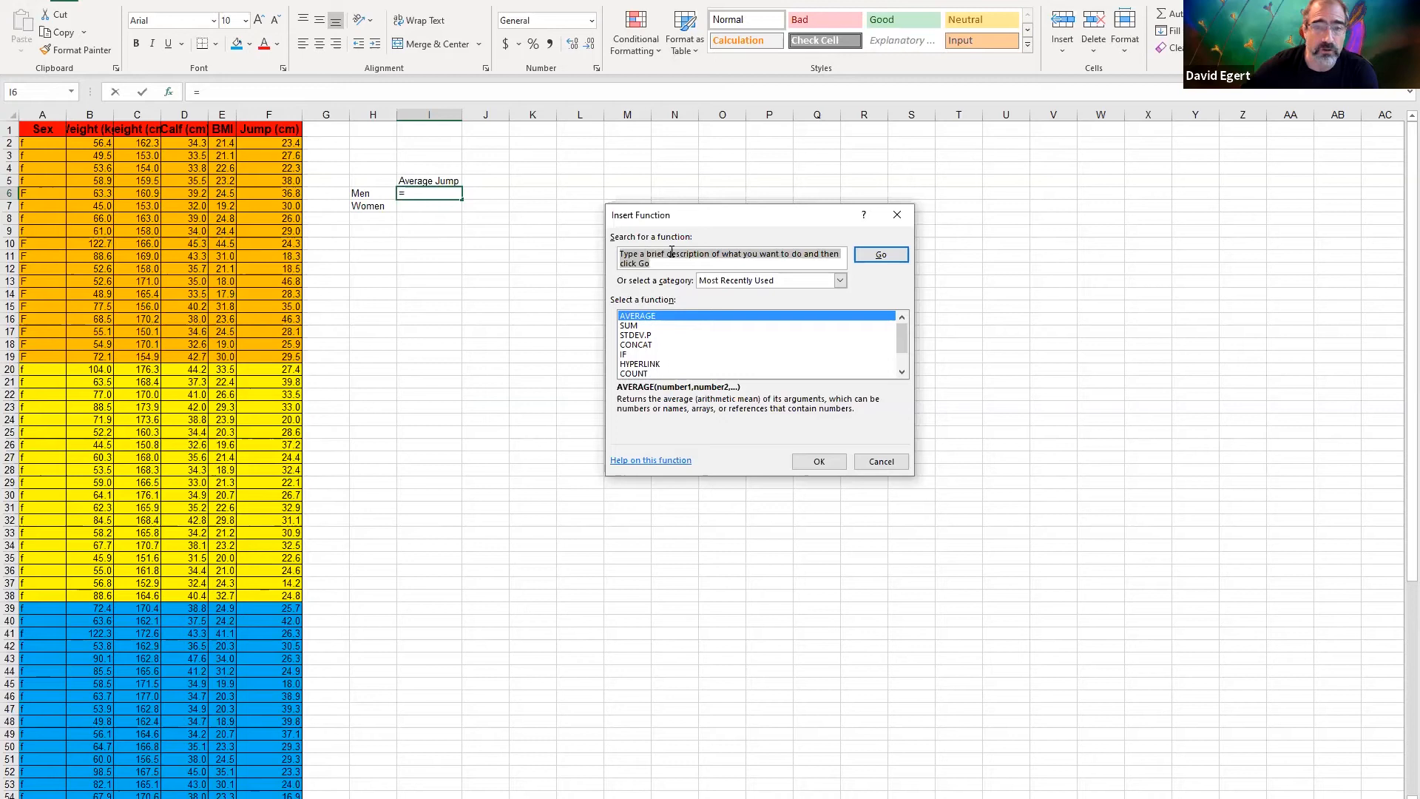
pyautogui.click(640, 318)
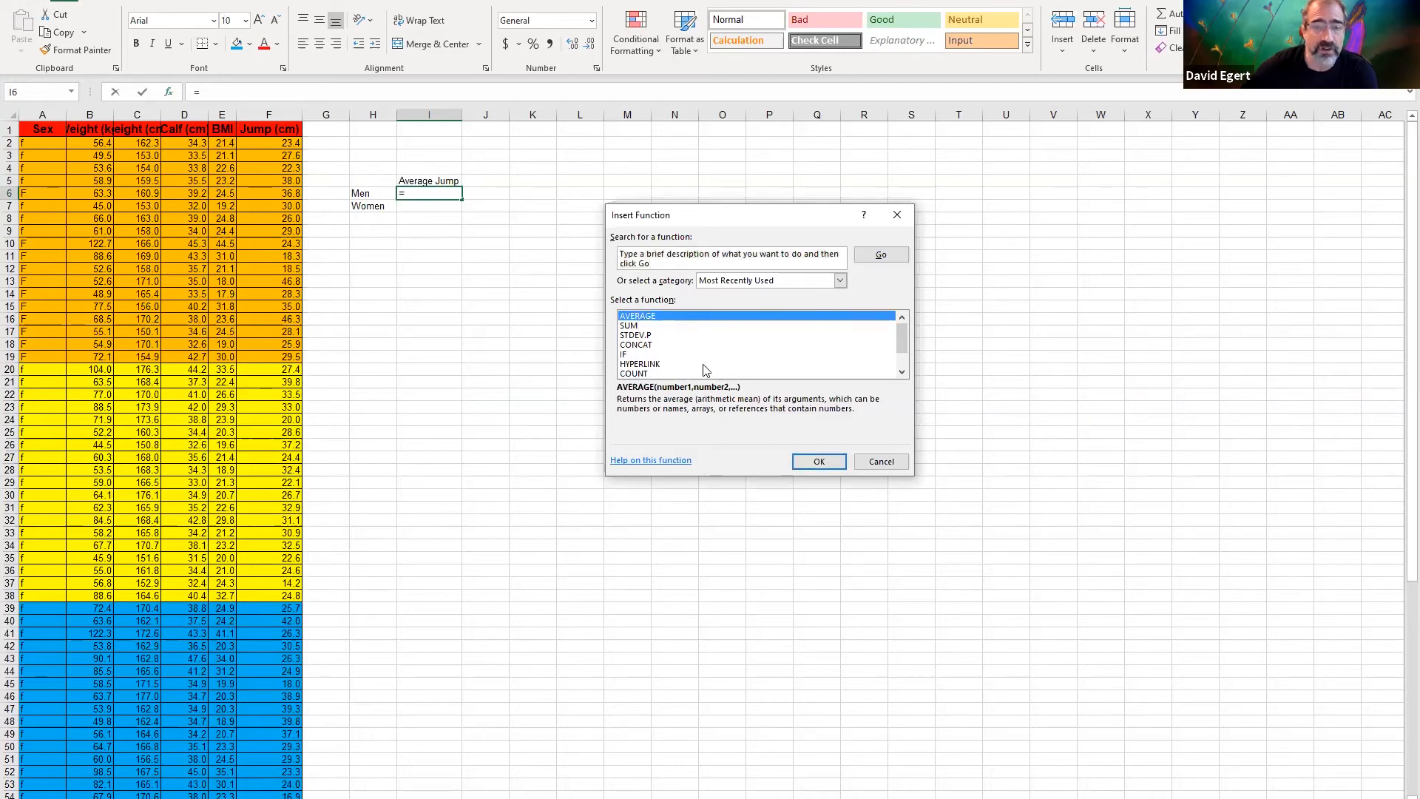
pyautogui.click(807, 461)
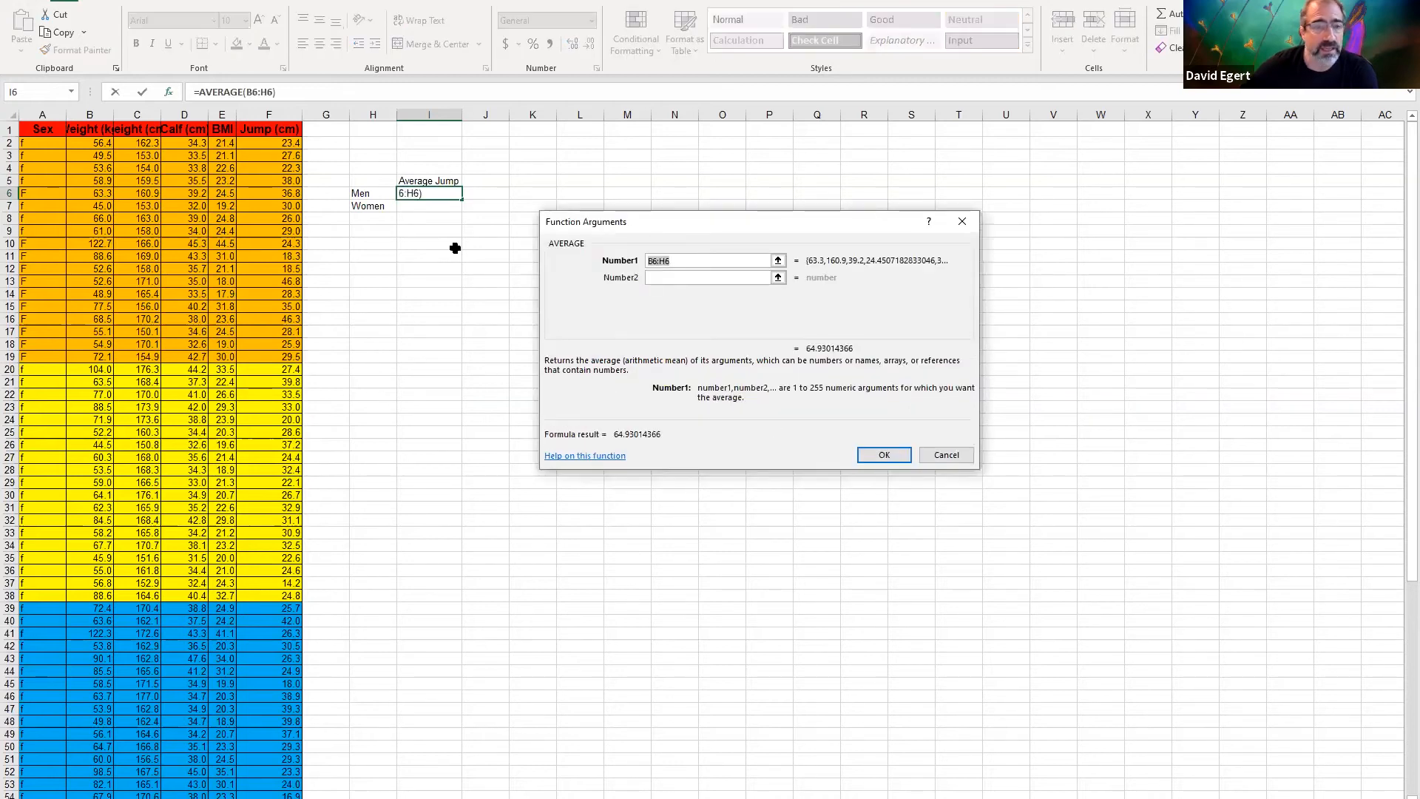
pyautogui.scroll(-14, 264, 447)
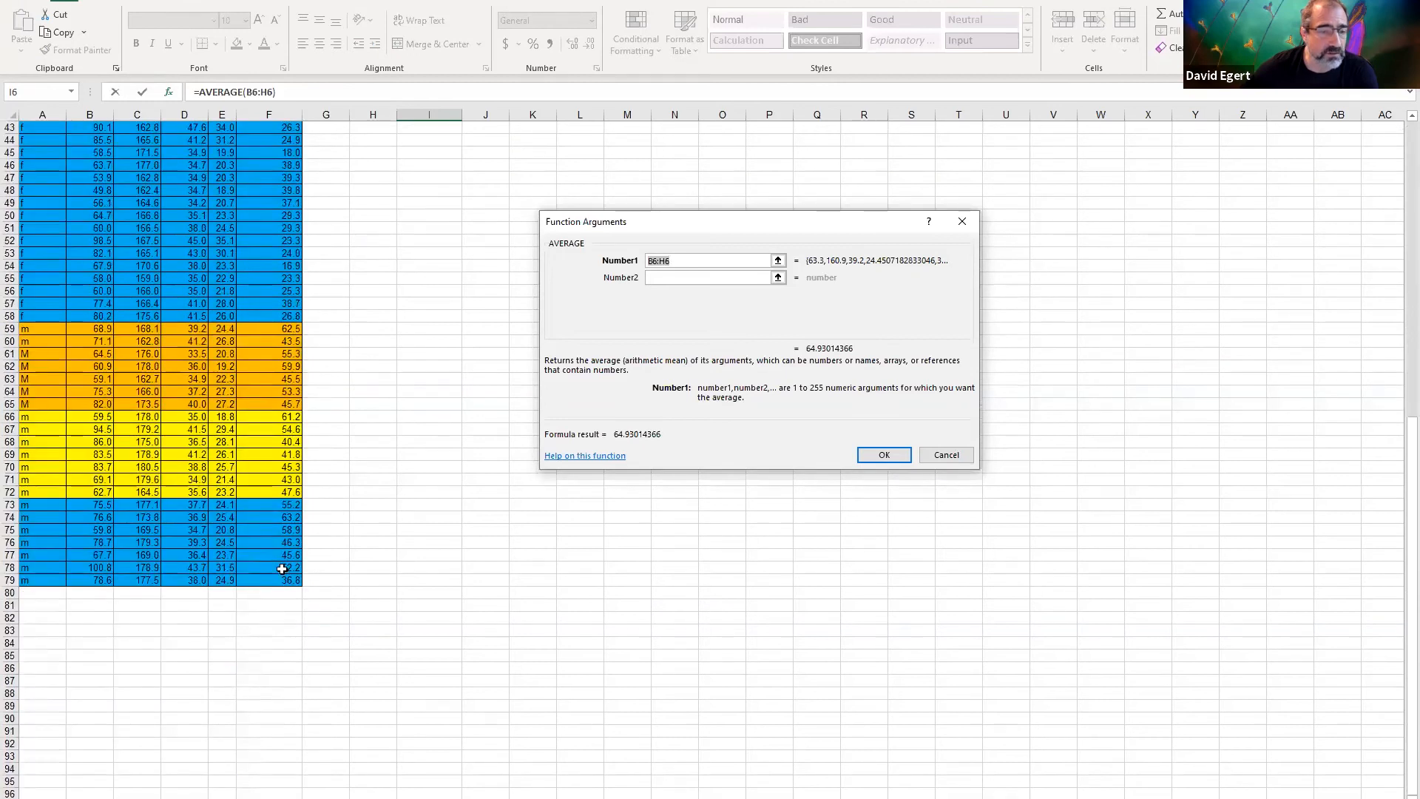
pyautogui.click(283, 577)
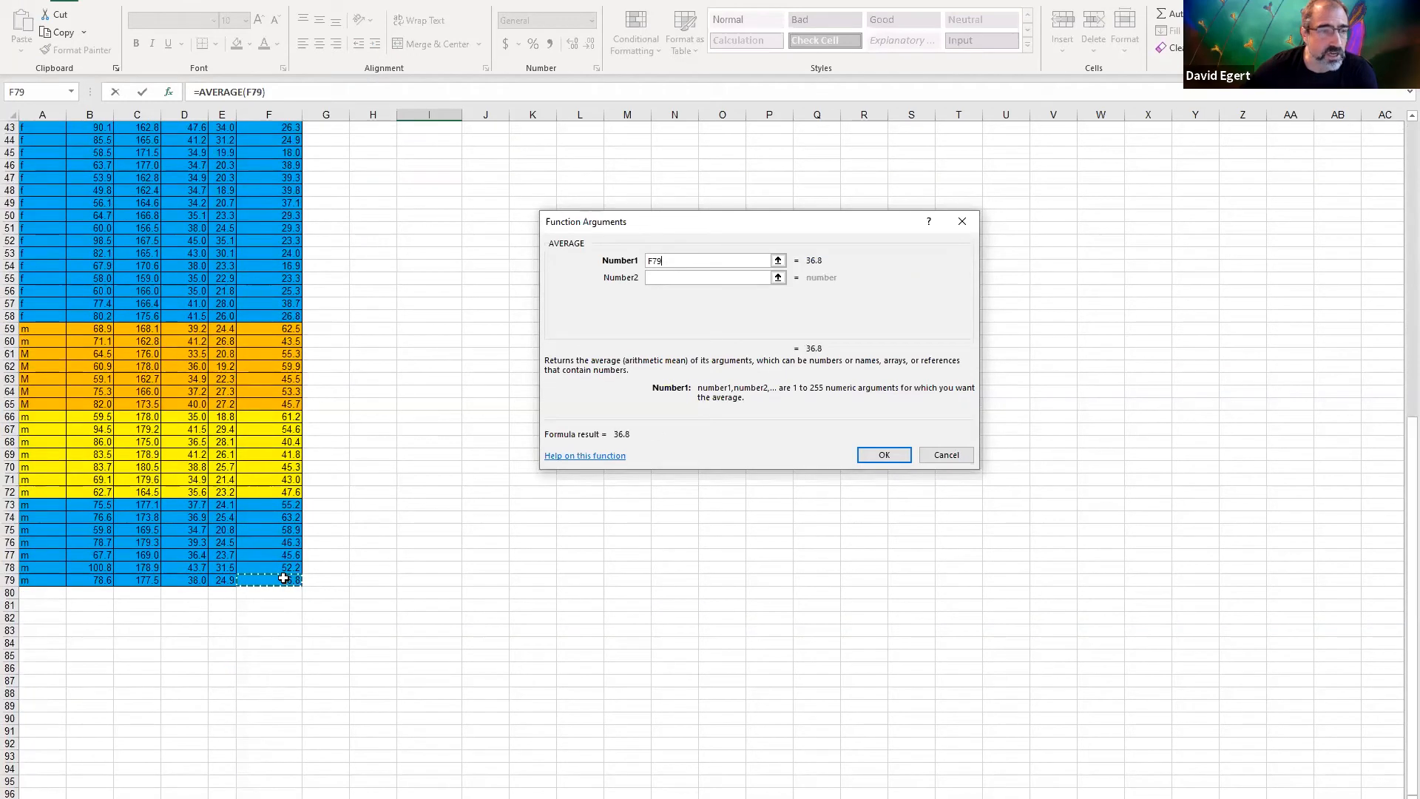
pyautogui.keyDown('shift'); pyautogui.click(279, 330); pyautogui.keyUp('shift')
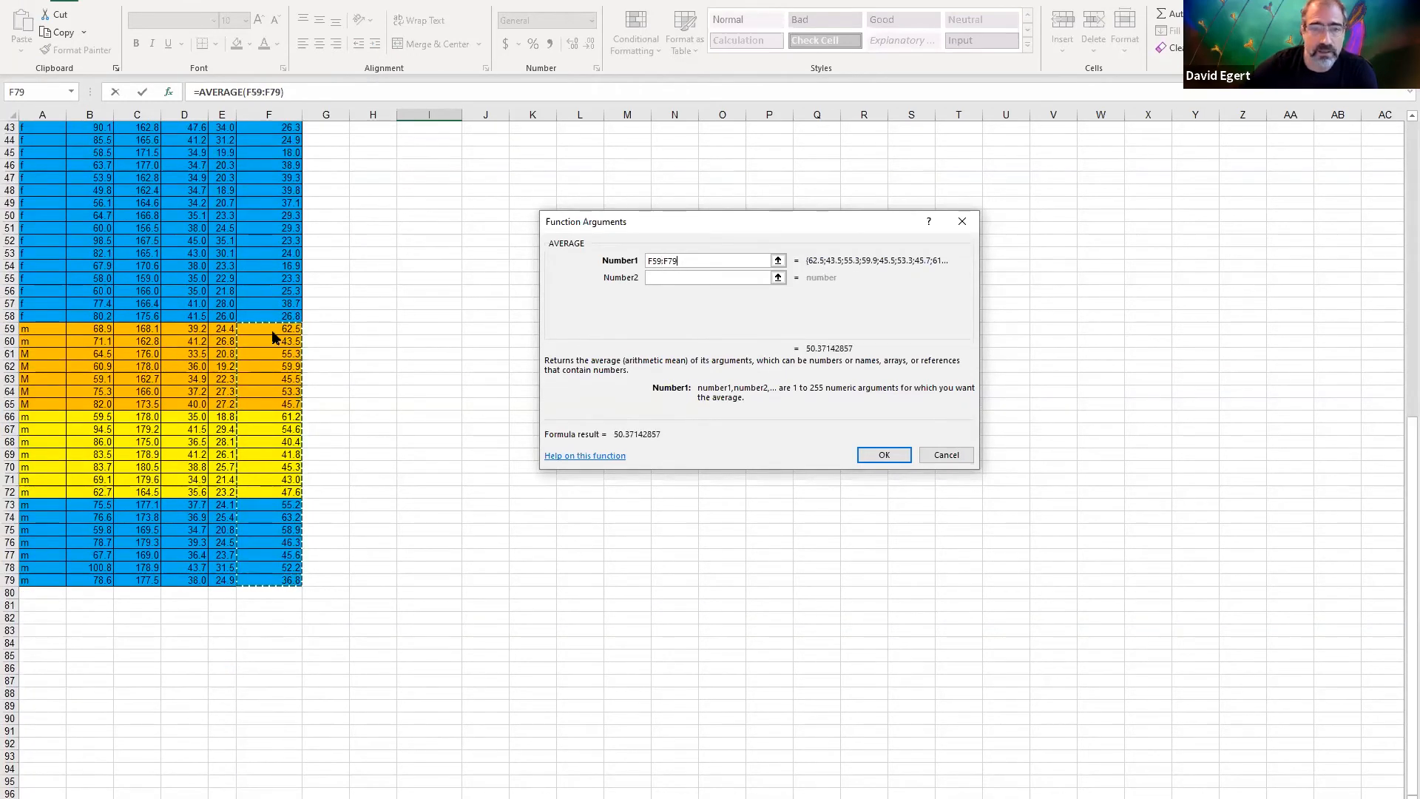
pyautogui.press('Return')
pyautogui.scroll(2, 469, 348)
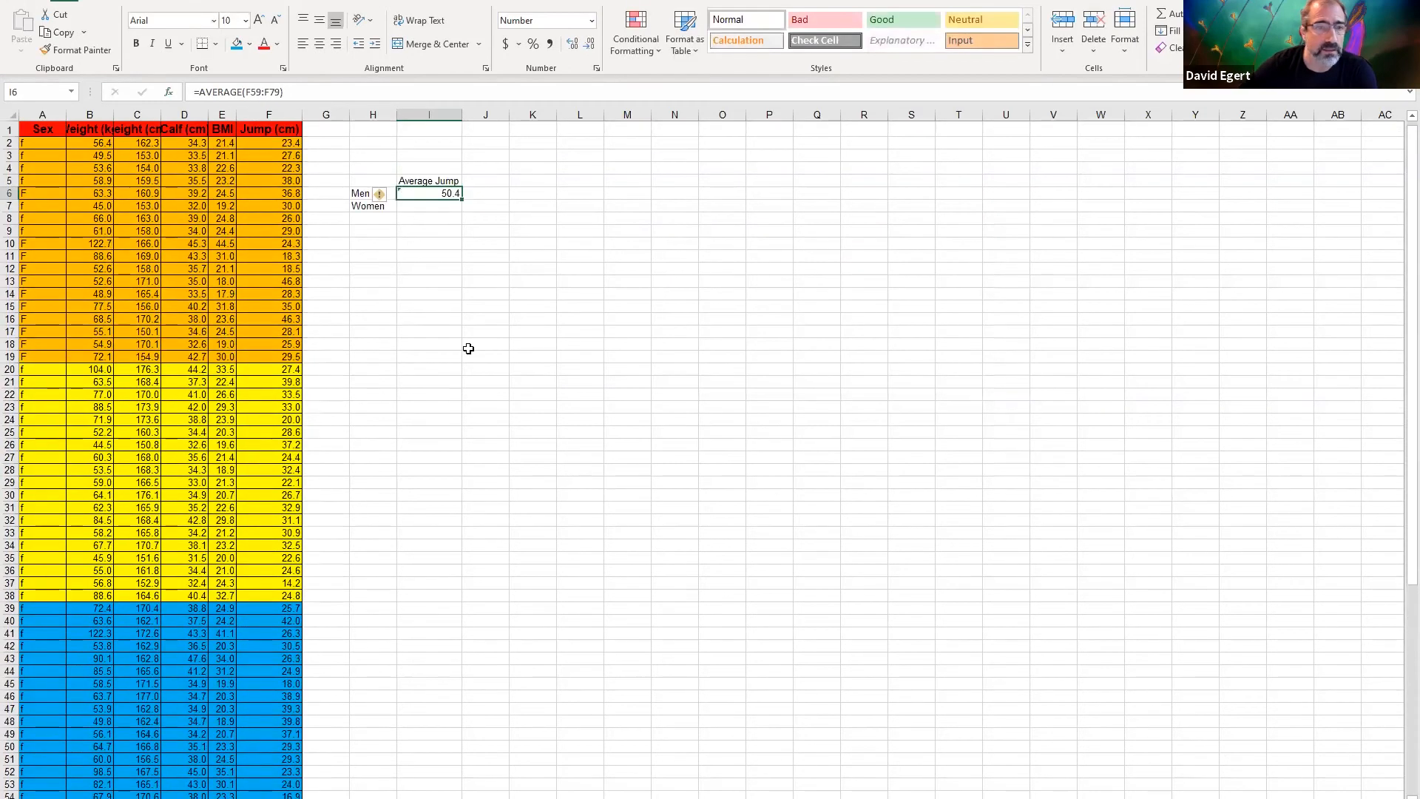
# Insert the AVERAGE function in I7 to calculate the mean of the female jump values in F2:F58
pyautogui.click(434, 207)
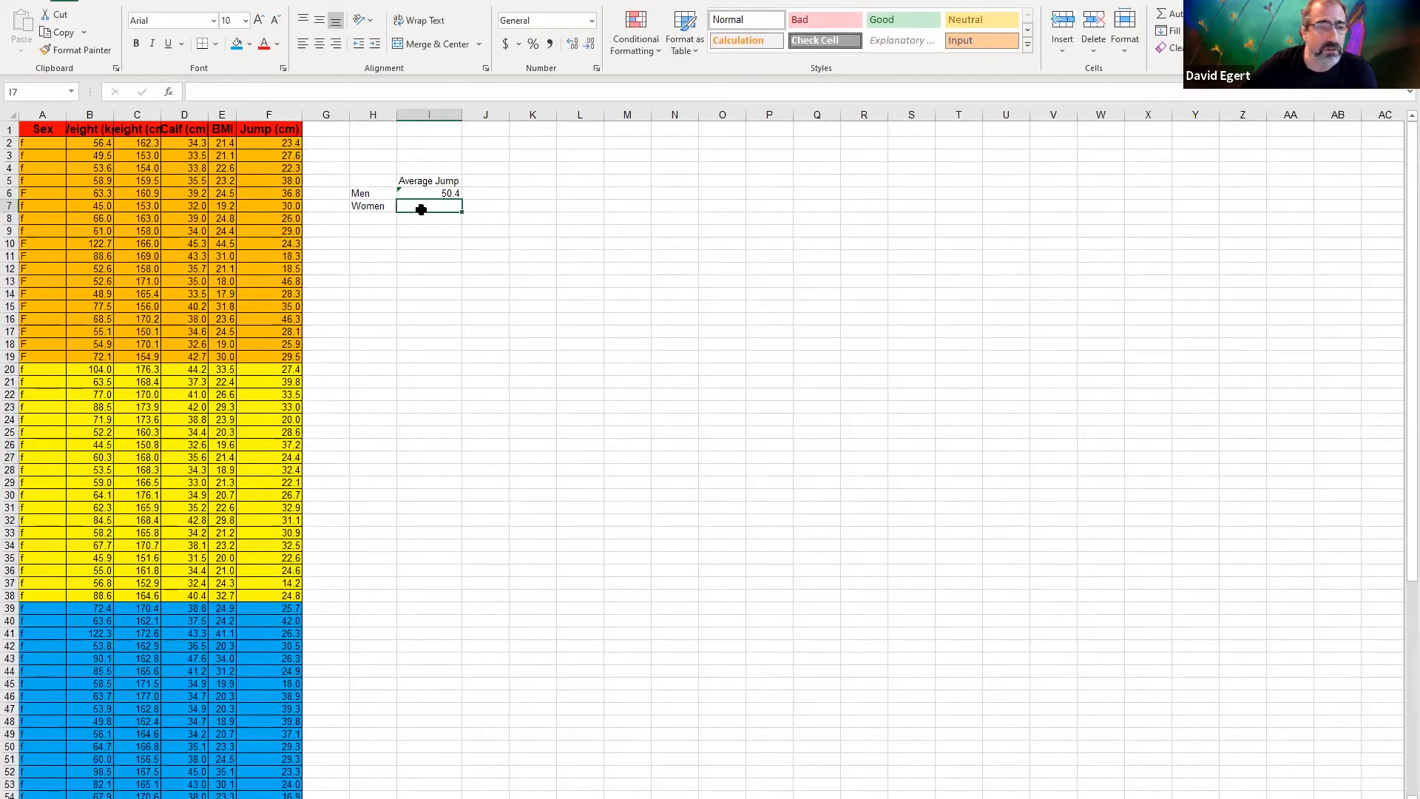
pyautogui.click(169, 94)
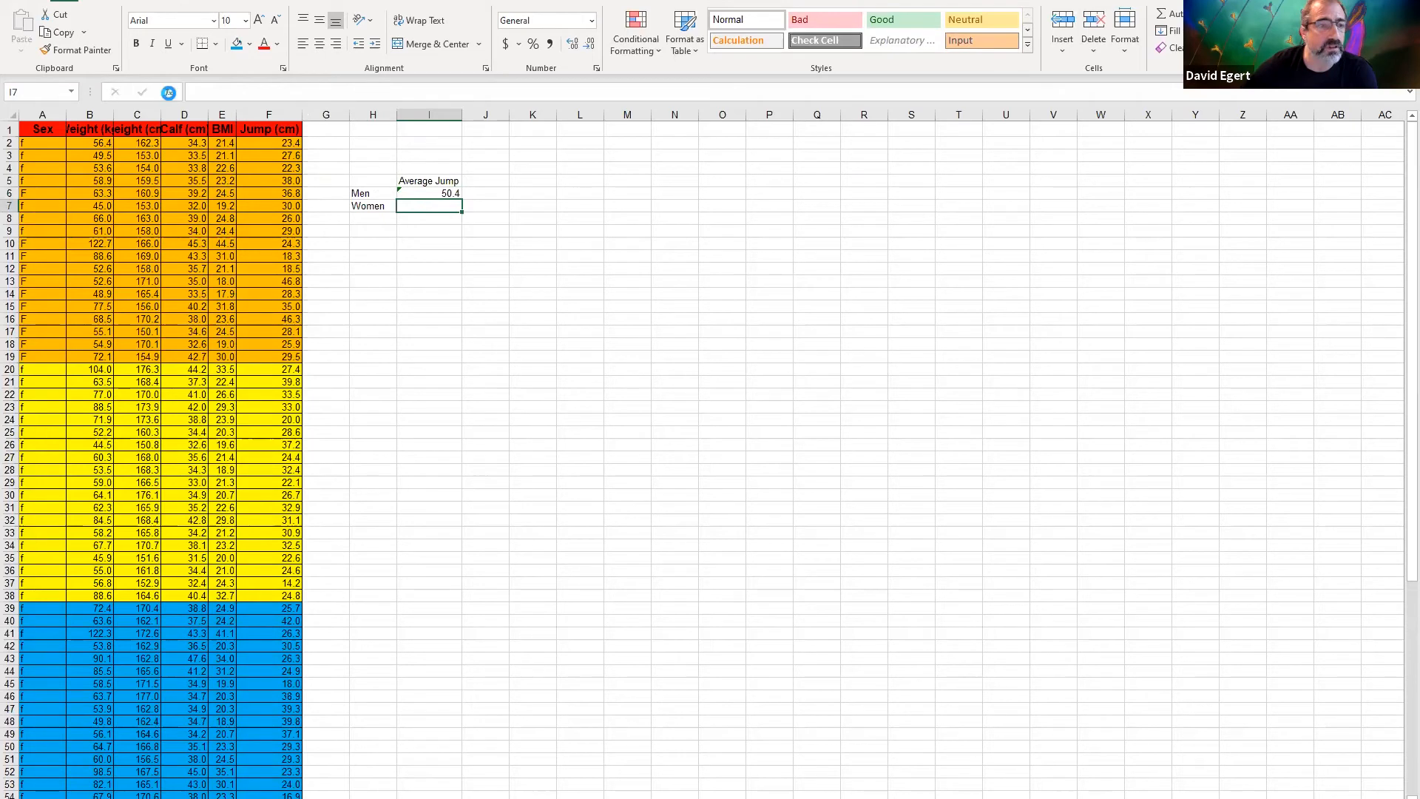
pyautogui.click(812, 463)
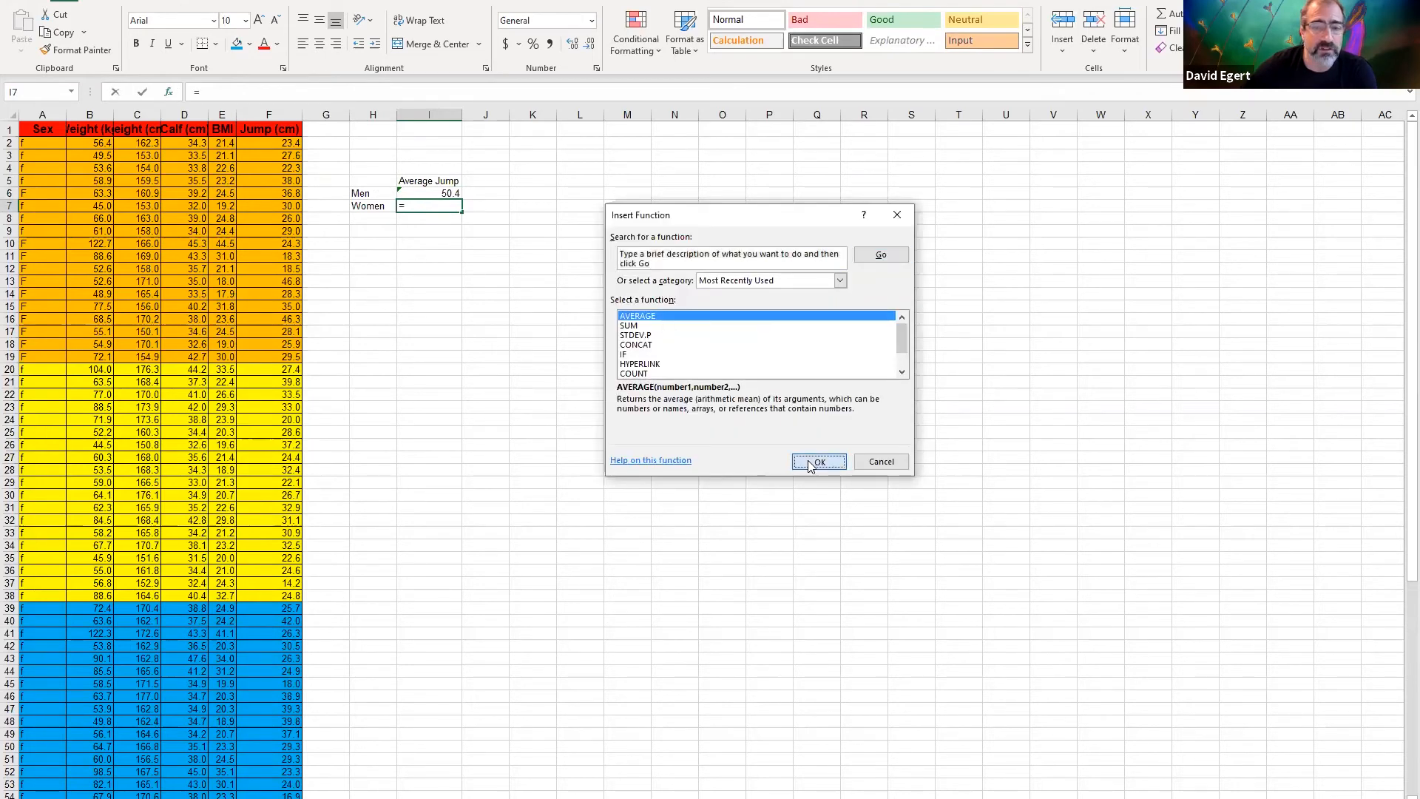
pyautogui.scroll(-4, 274, 610)
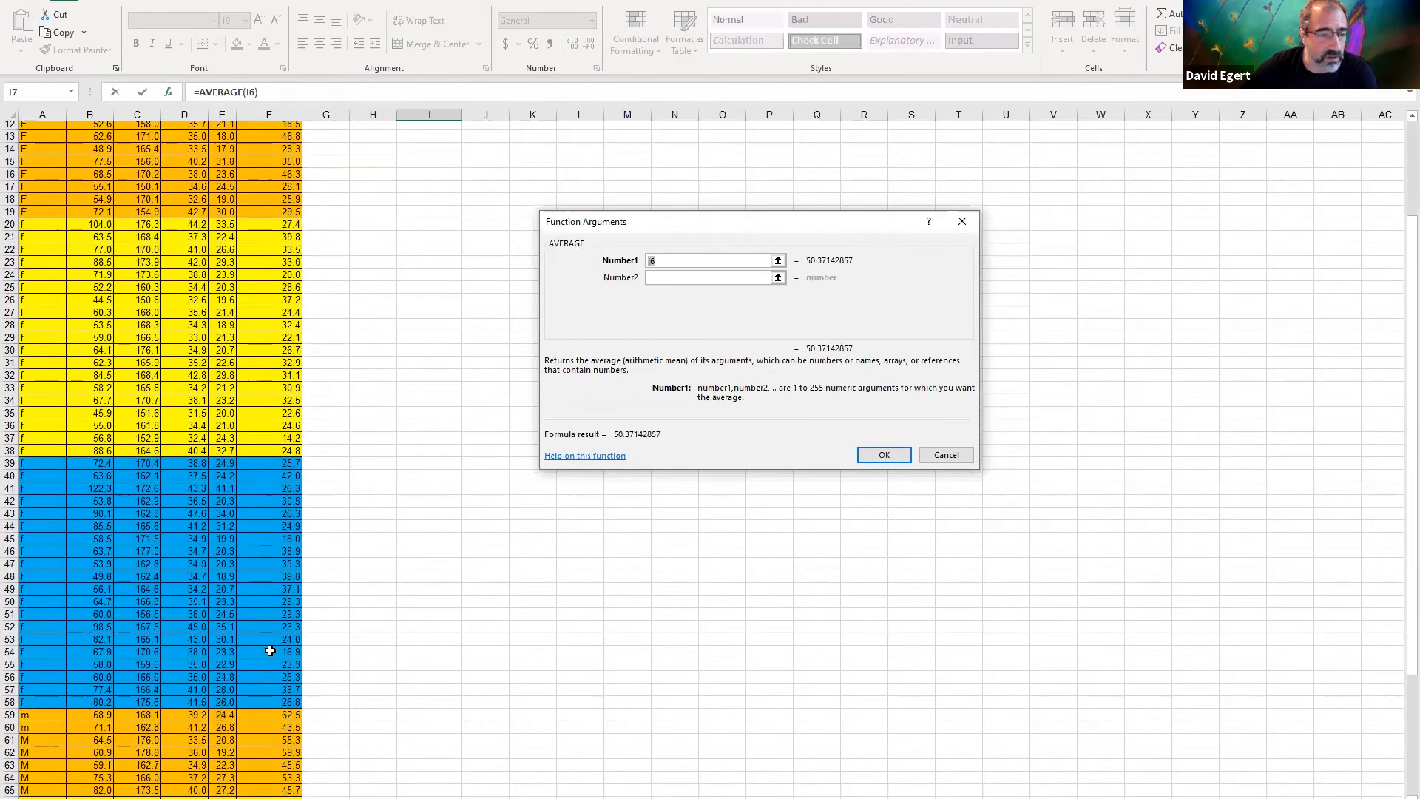
pyautogui.click(286, 692)
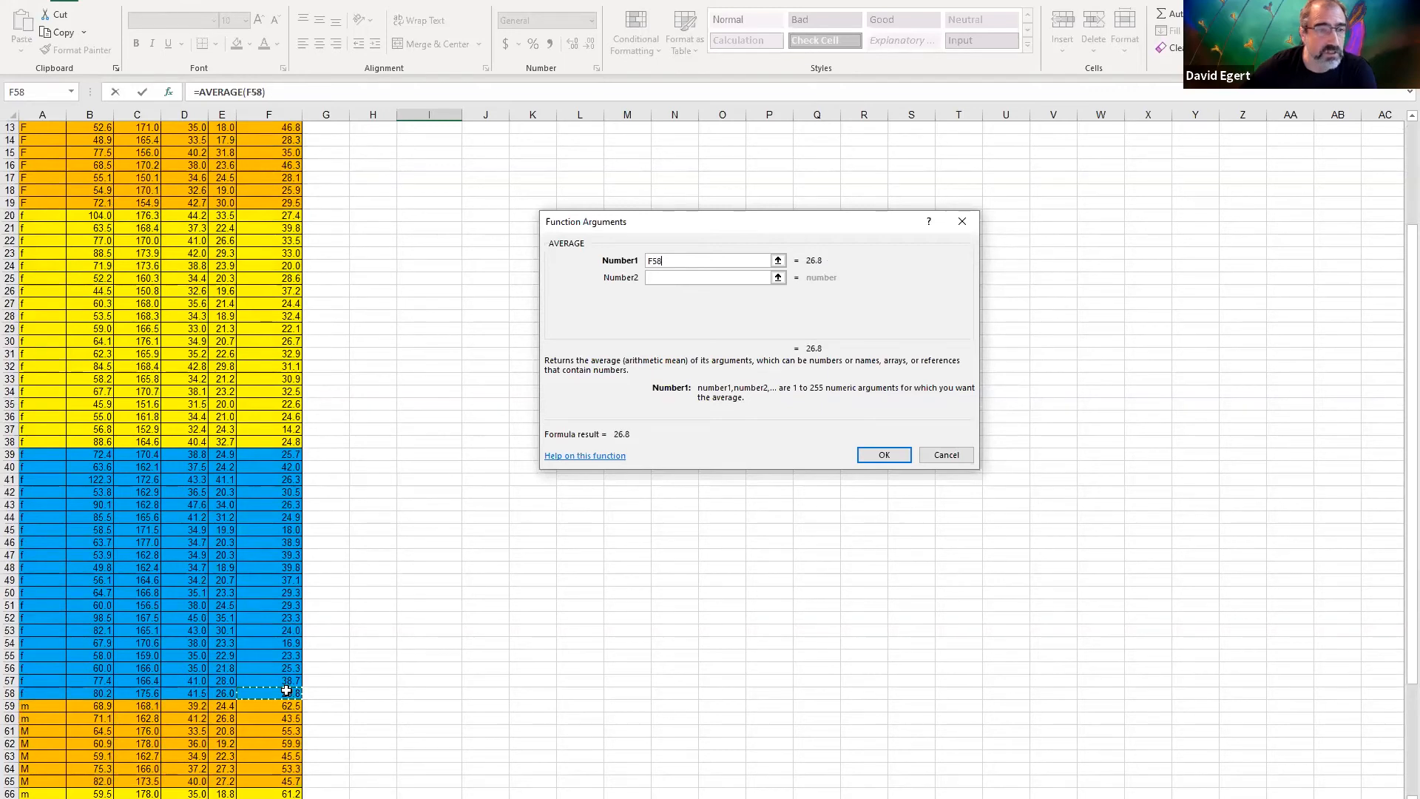
pyautogui.moveTo(286, 692); pyautogui.dragTo(285, 143)
pyautogui.press('Return')
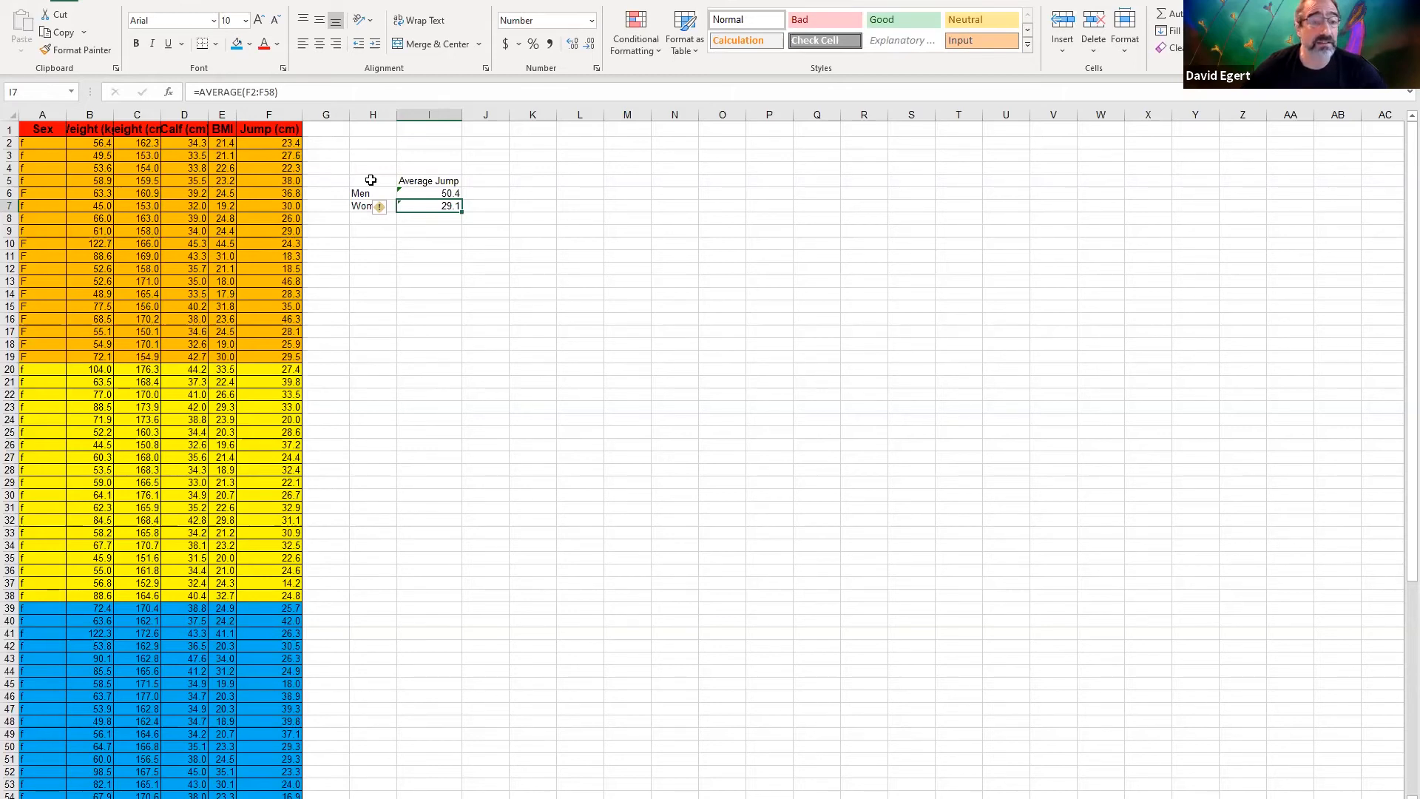
# Create a 2-D clustered column chart from H5:I7 and enlarge it up to just below the summary table
pyautogui.moveTo(371, 180); pyautogui.dragTo(428, 204)
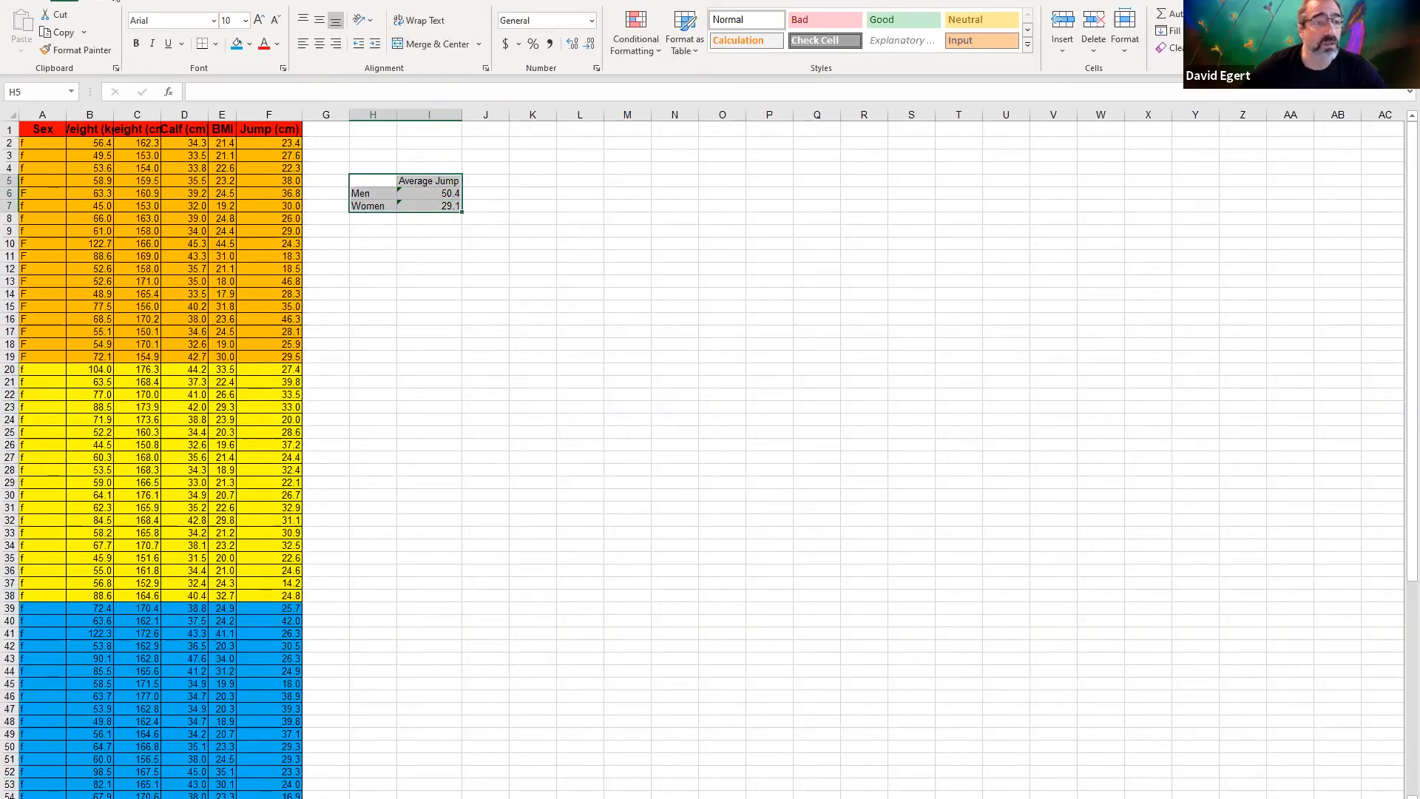
pyautogui.click(117, 2)
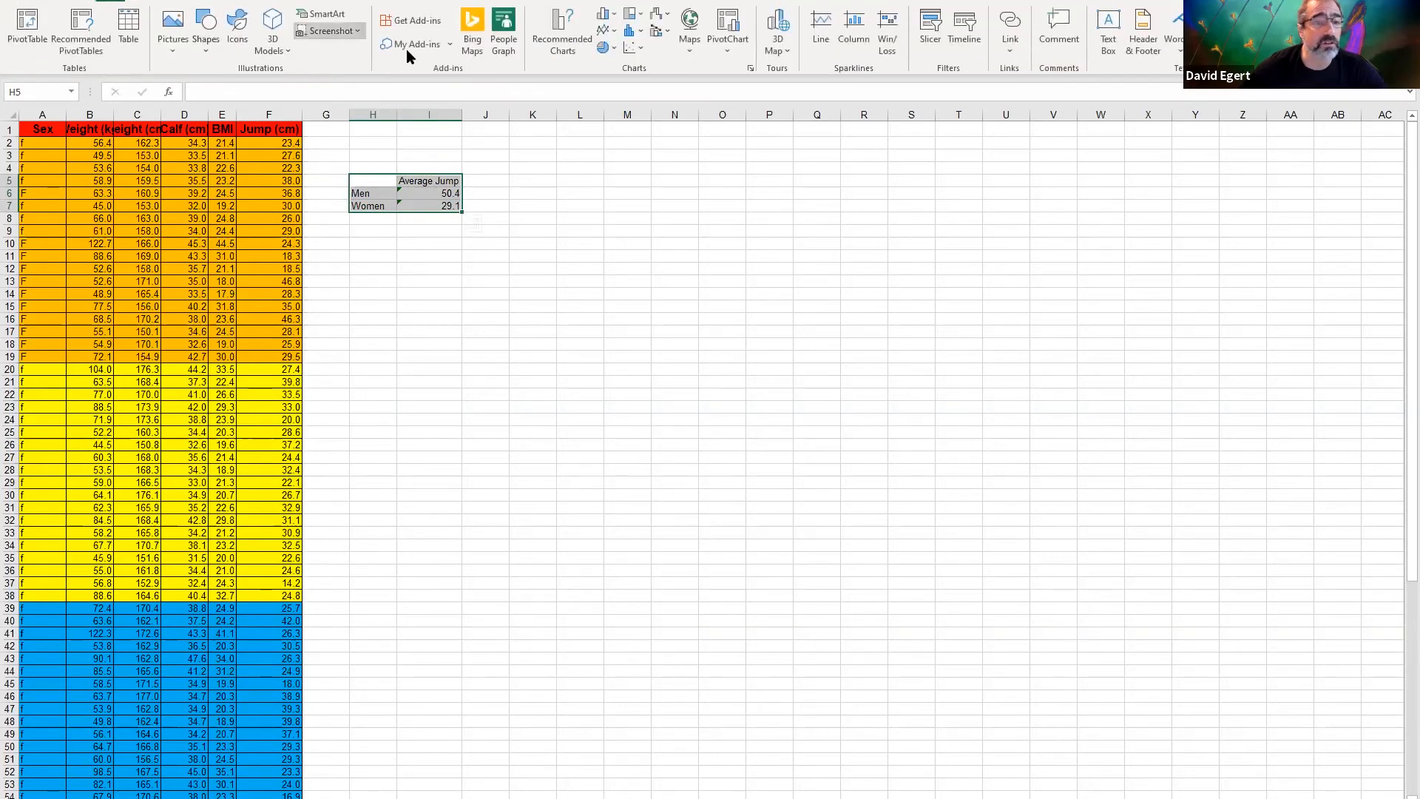
pyautogui.click(605, 13)
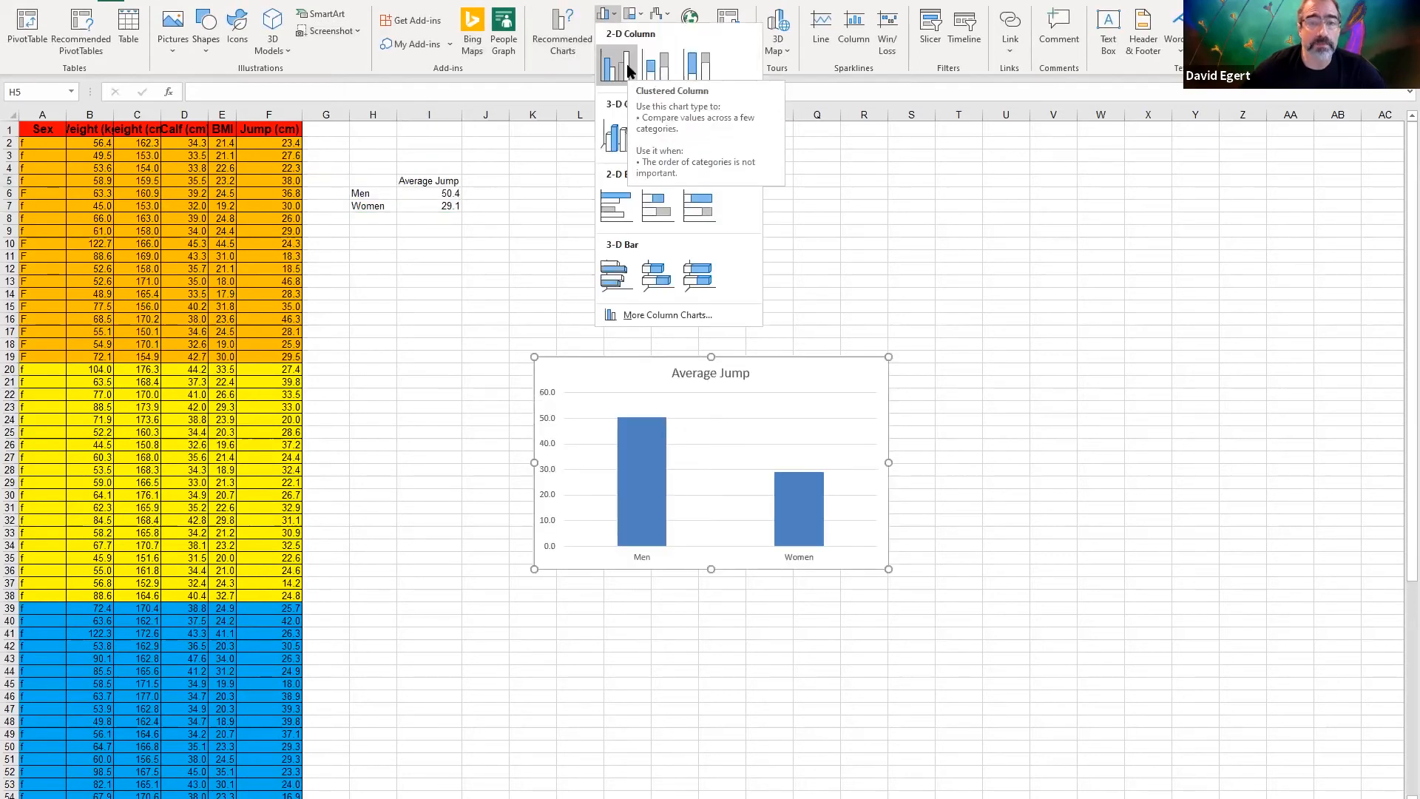
pyautogui.click(628, 70)
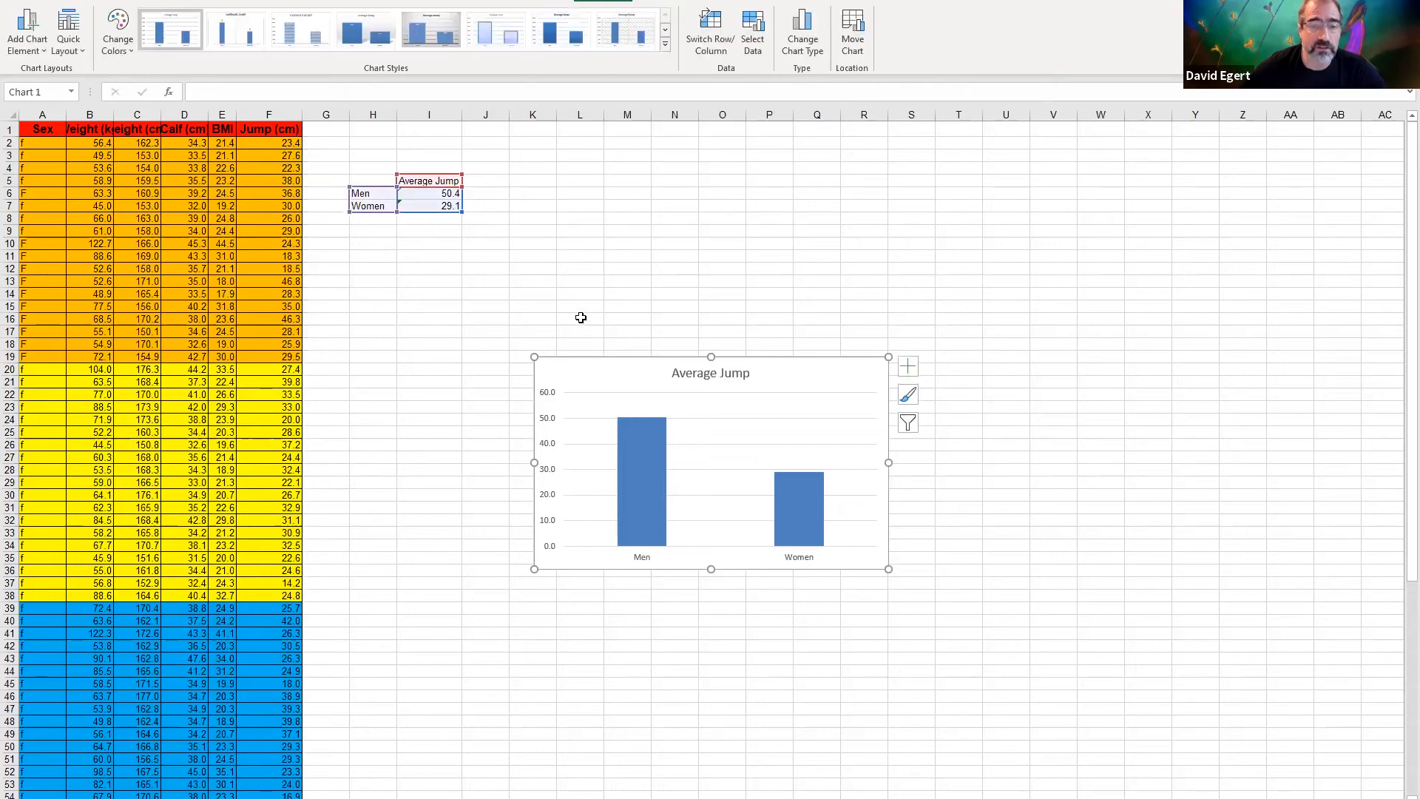
pyautogui.moveTo(535, 357); pyautogui.dragTo(415, 262)
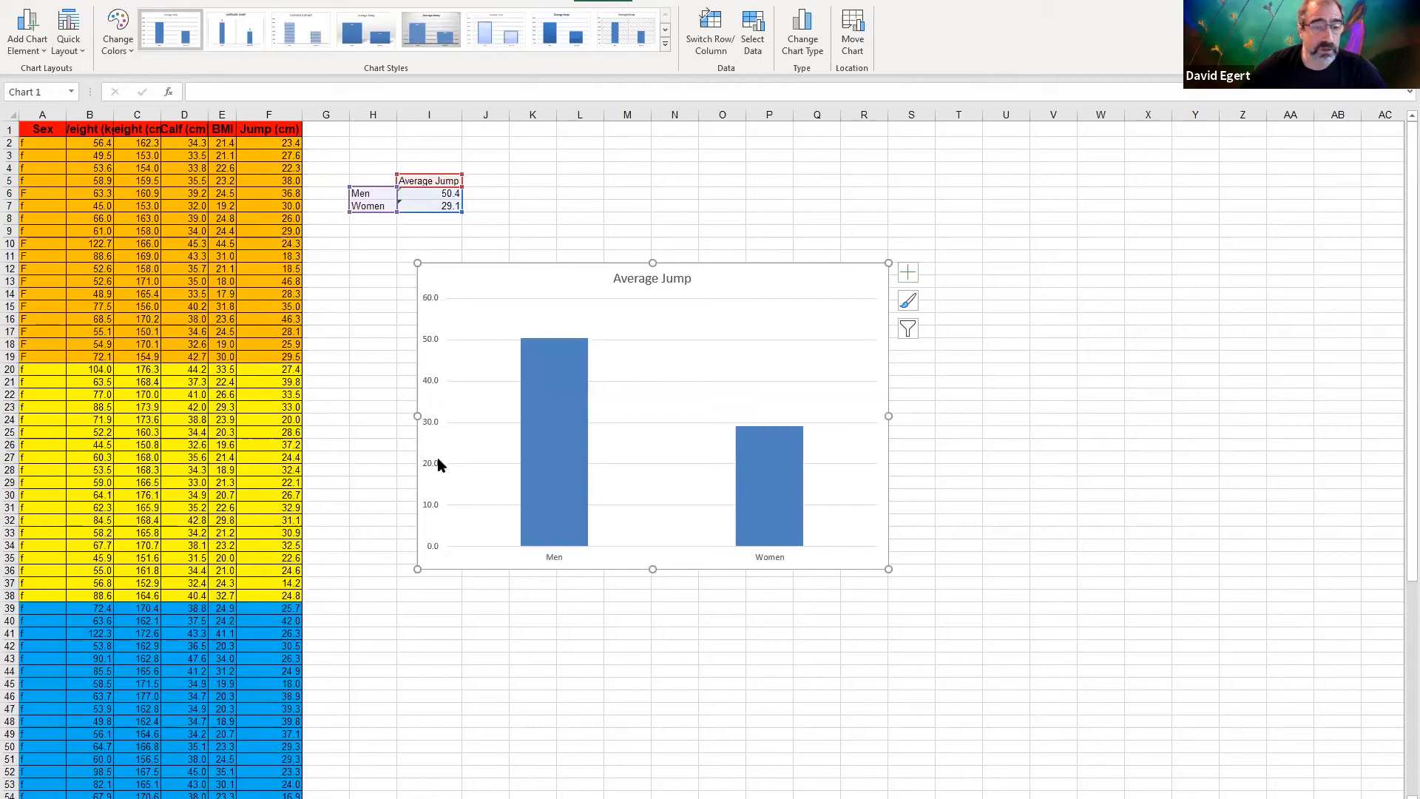
# Add a primary vertical axis title to the column chart reading "Average Jump (cm)"
pyautogui.click(30, 38)
pyautogui.moveTo(54, 91)
pyautogui.click(171, 137)
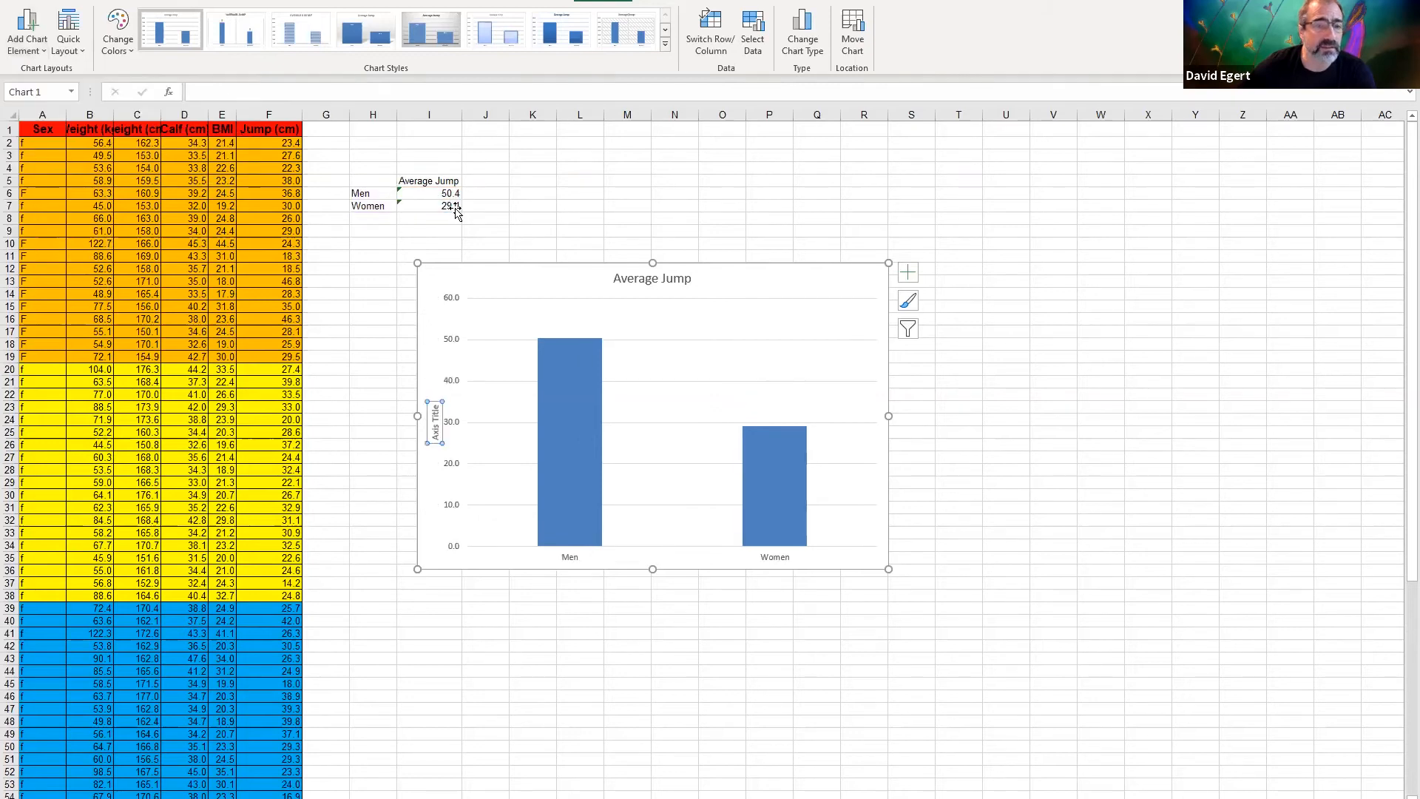
pyautogui.click(459, 91)
pyautogui.write('Average')
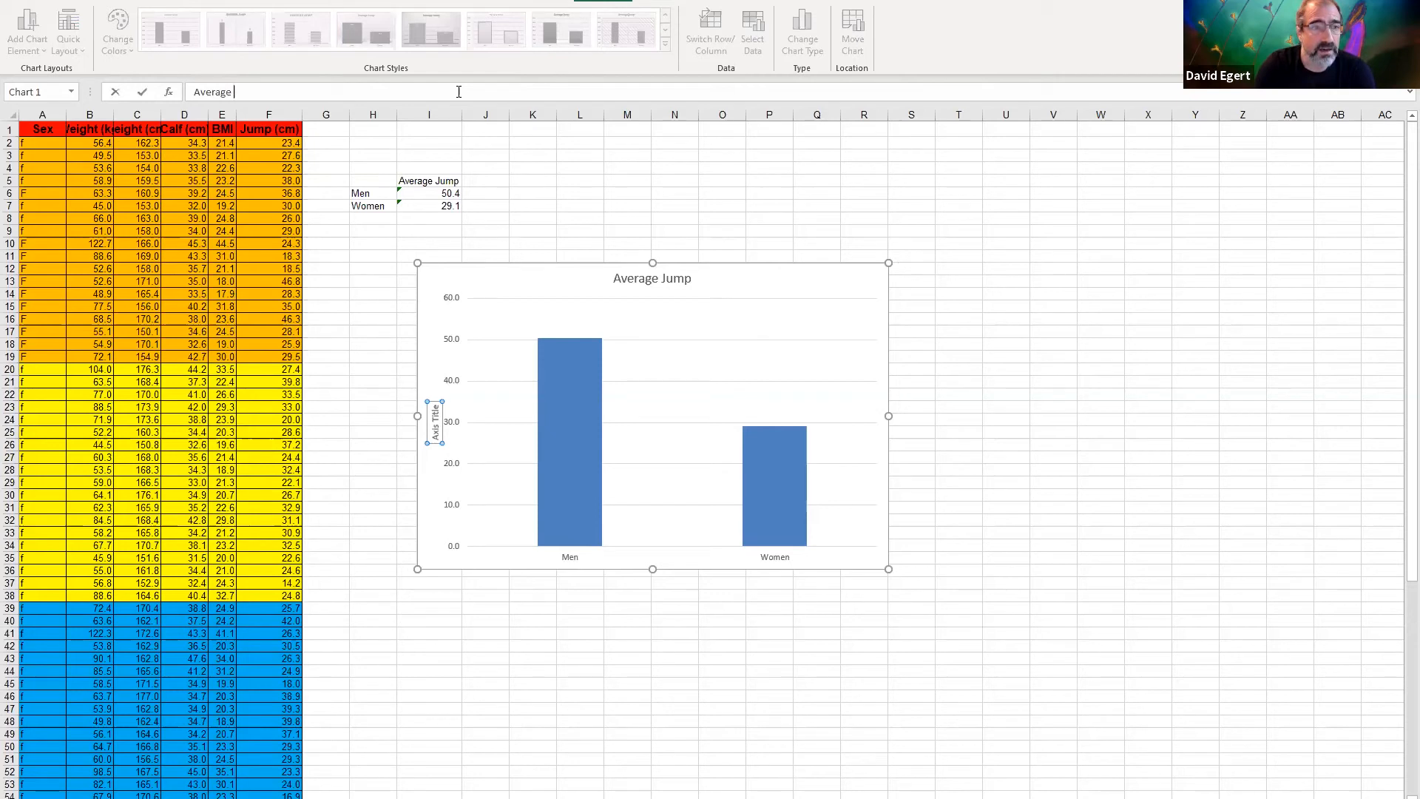
pyautogui.write(' Jump (cm)')
pyautogui.press('Return')
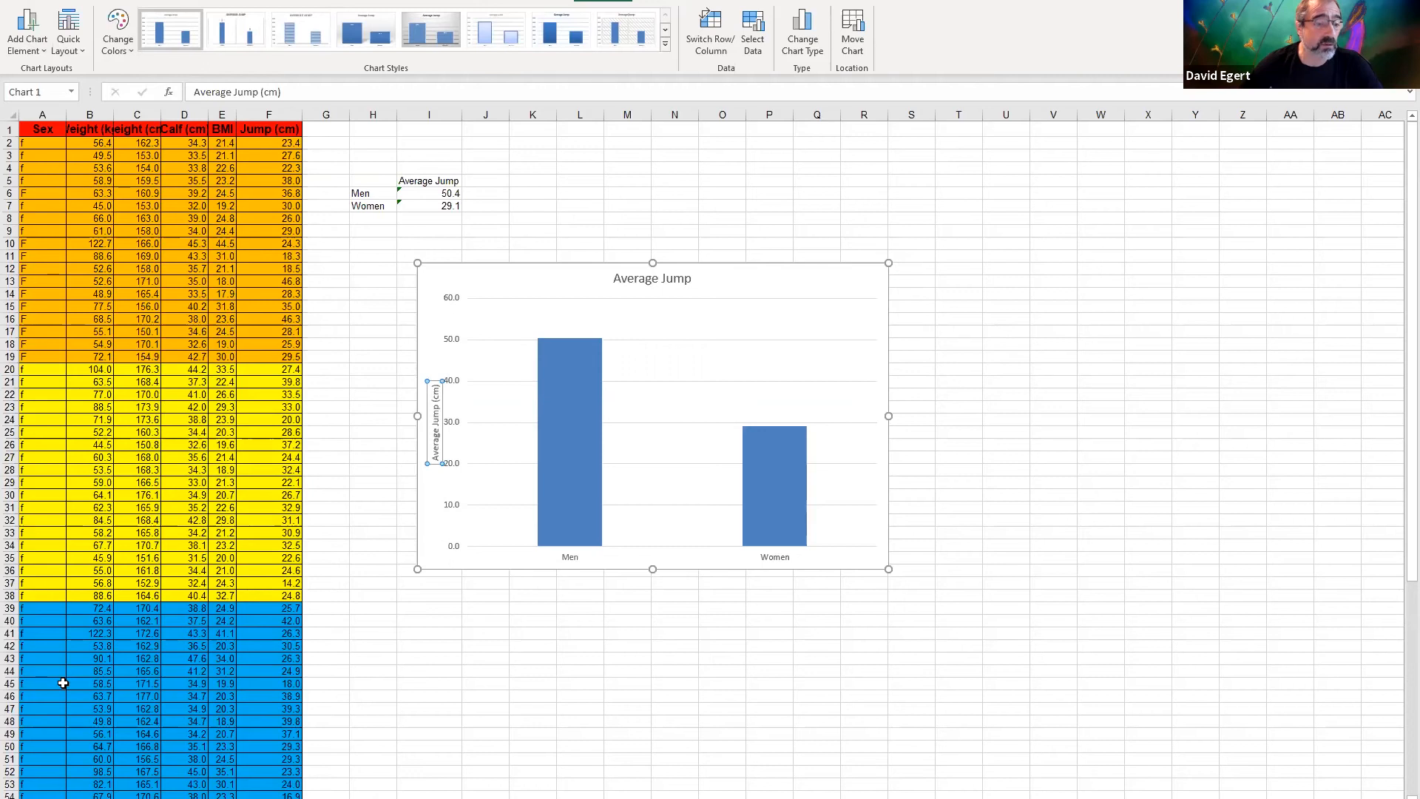
pyautogui.scroll(-9, 62, 683)
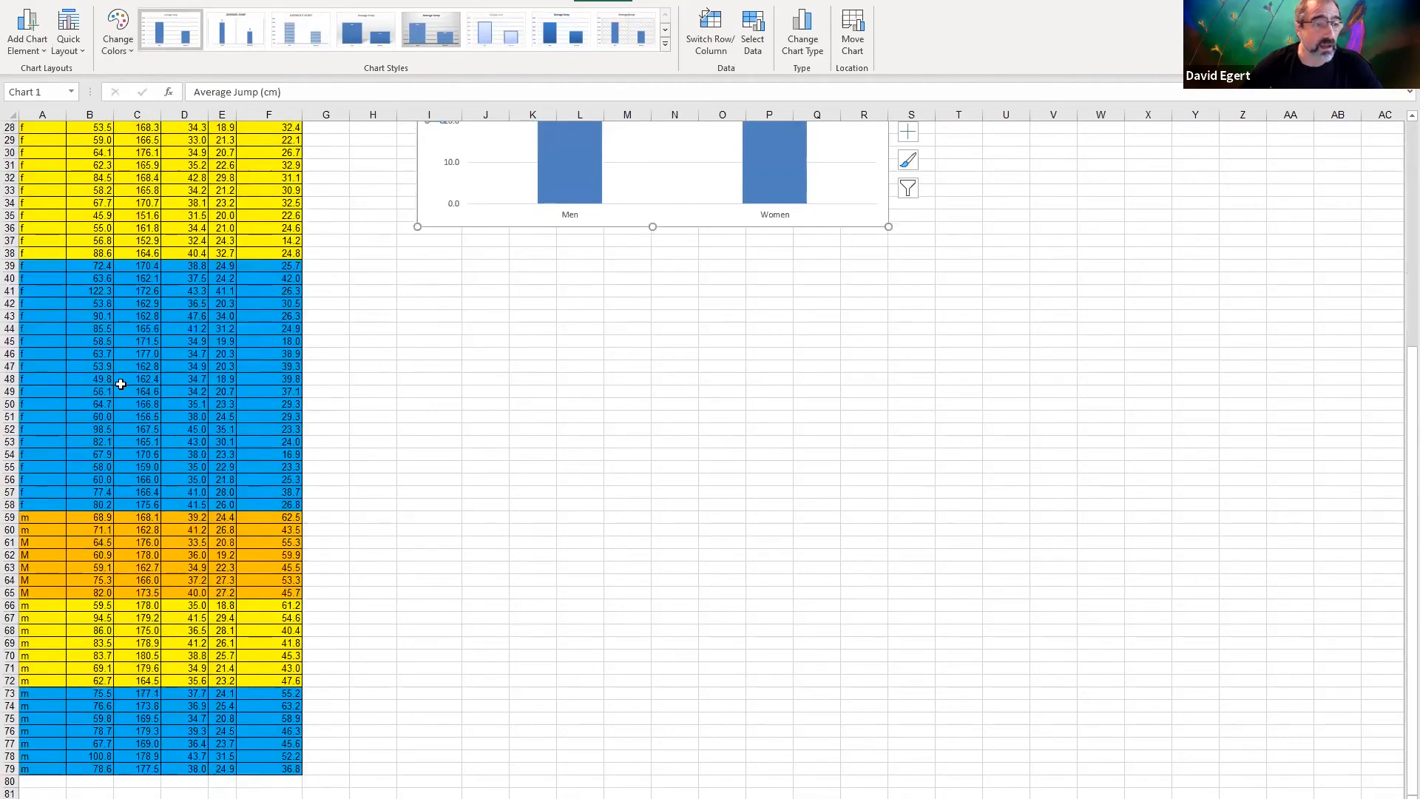
pyautogui.scroll(9, 120, 384)
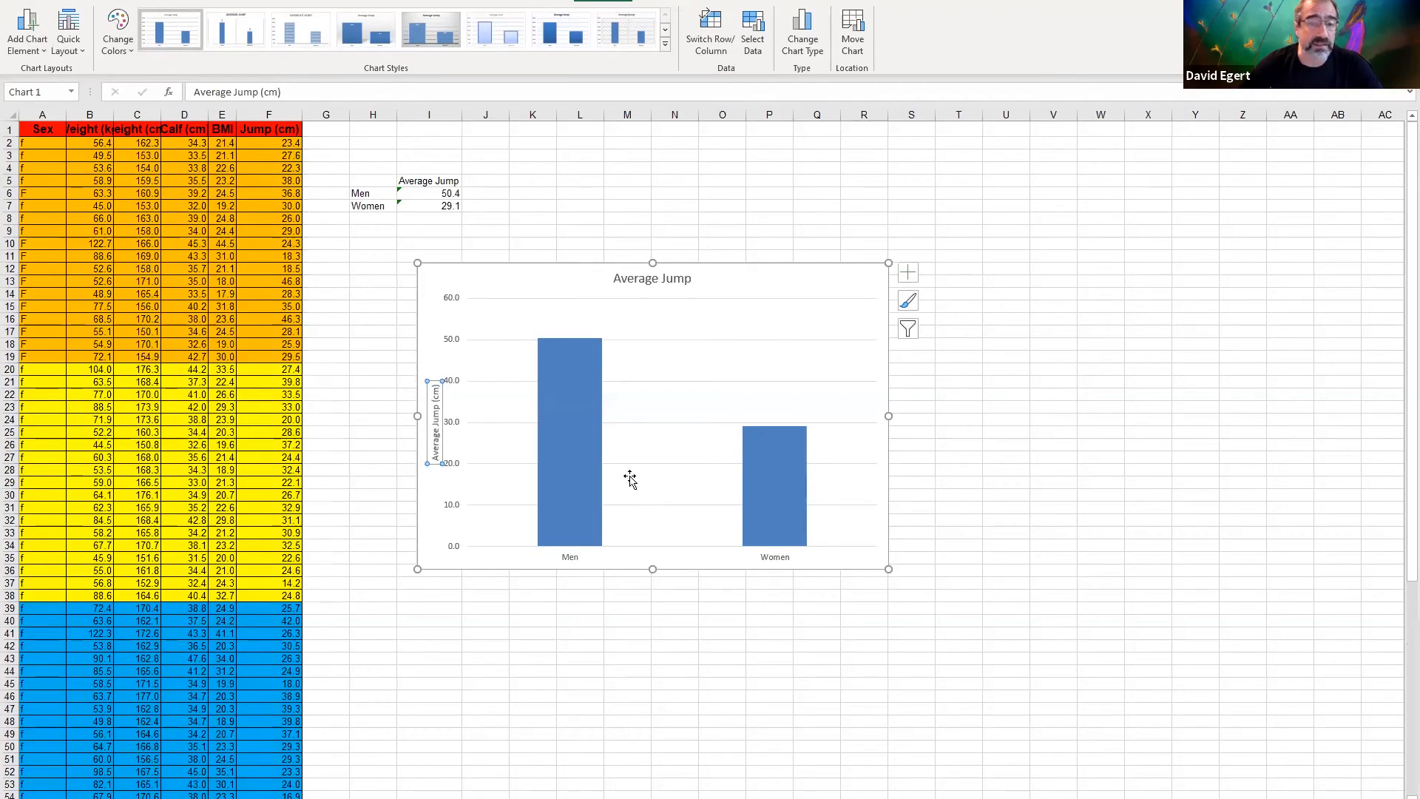
pyautogui.scroll(-2, 884, 544)
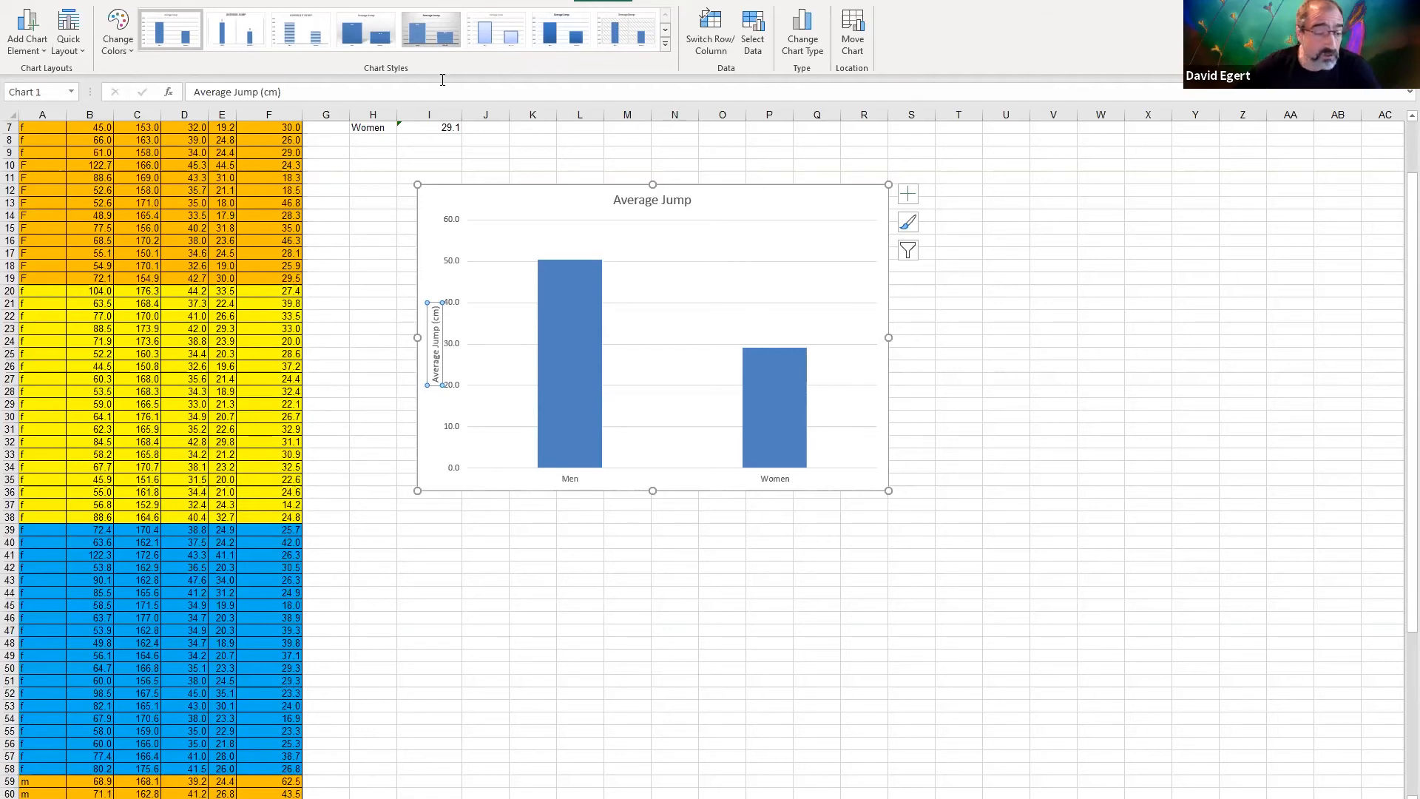
pyautogui.scroll(-1, 390, 215)
pyautogui.scroll(-4, 390, 215)
pyautogui.scroll(6, 394, 207)
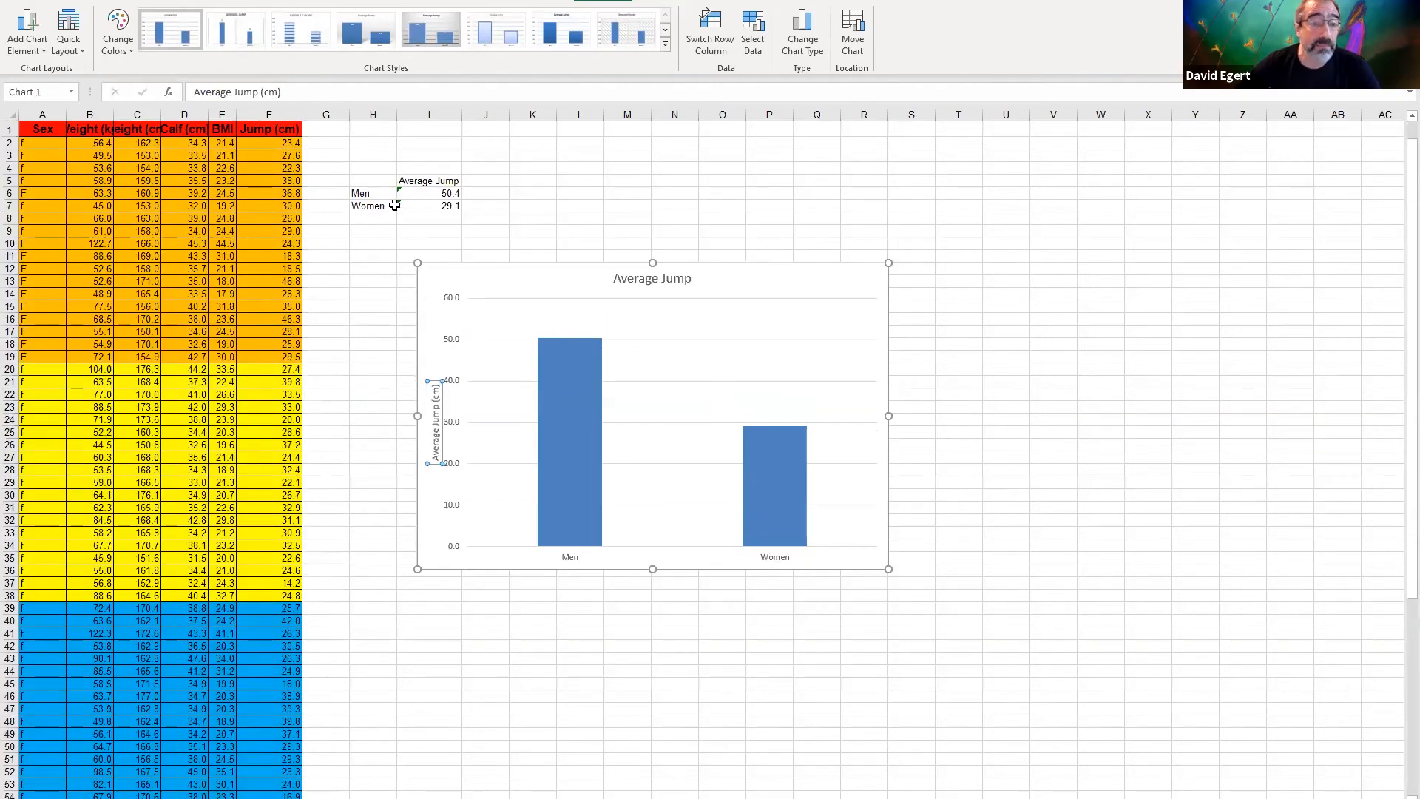
# Copy the whole data table A1:F79 and paste it at A1 of the next blank sheet
pyautogui.moveTo(33, 130); pyautogui.dragTo(201, 778)
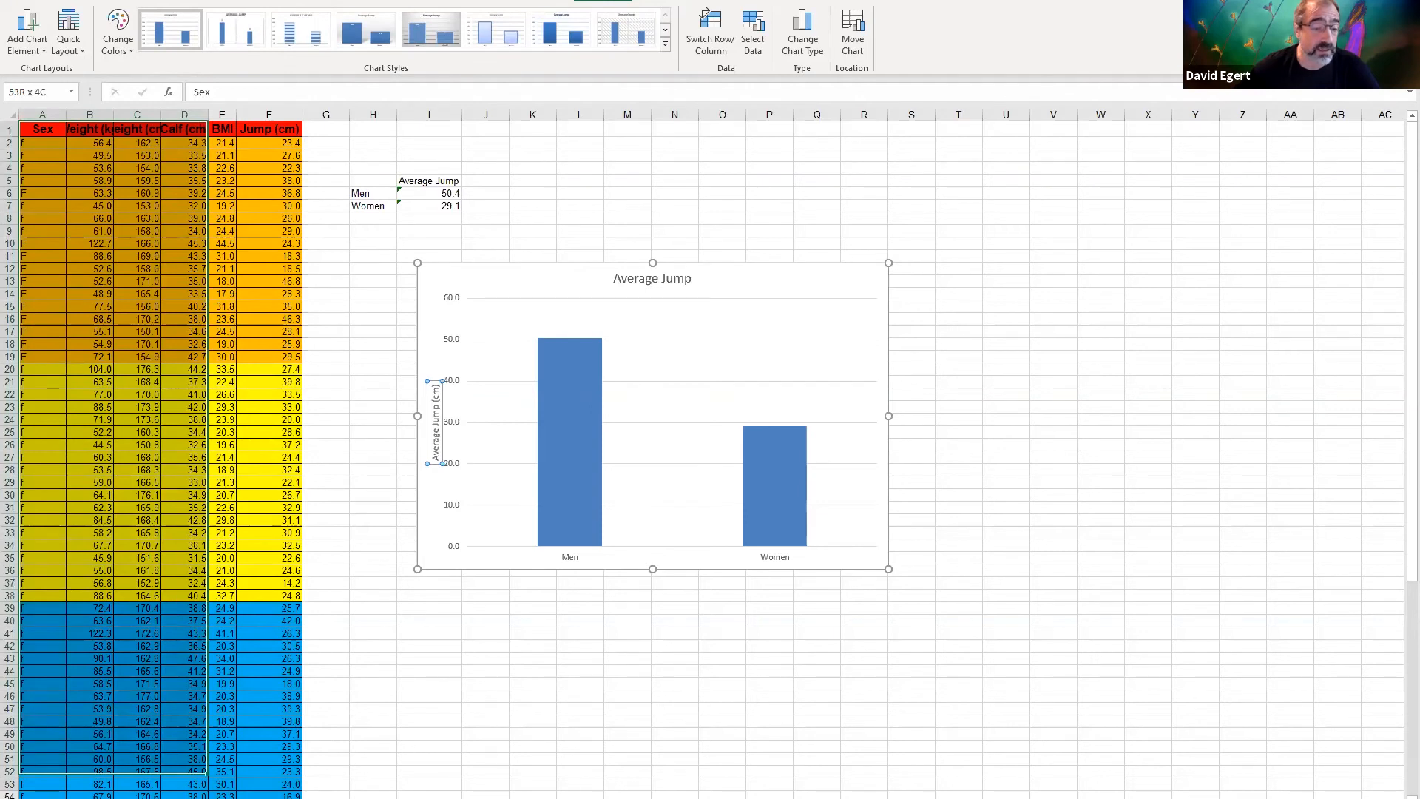
pyautogui.hotkey('ctrl', 'shift', 'End')
pyautogui.rightClick(213, 584)
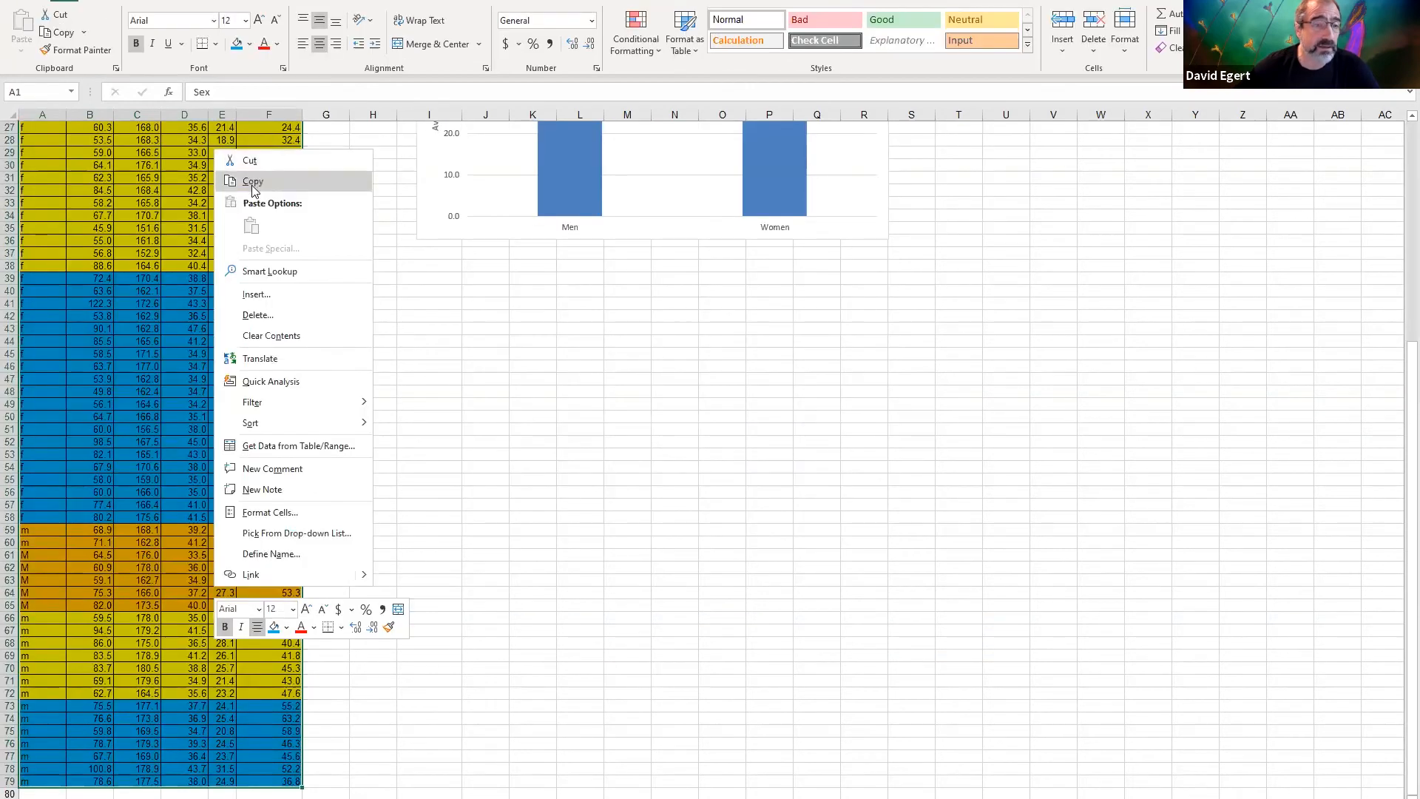
pyautogui.click(252, 185)
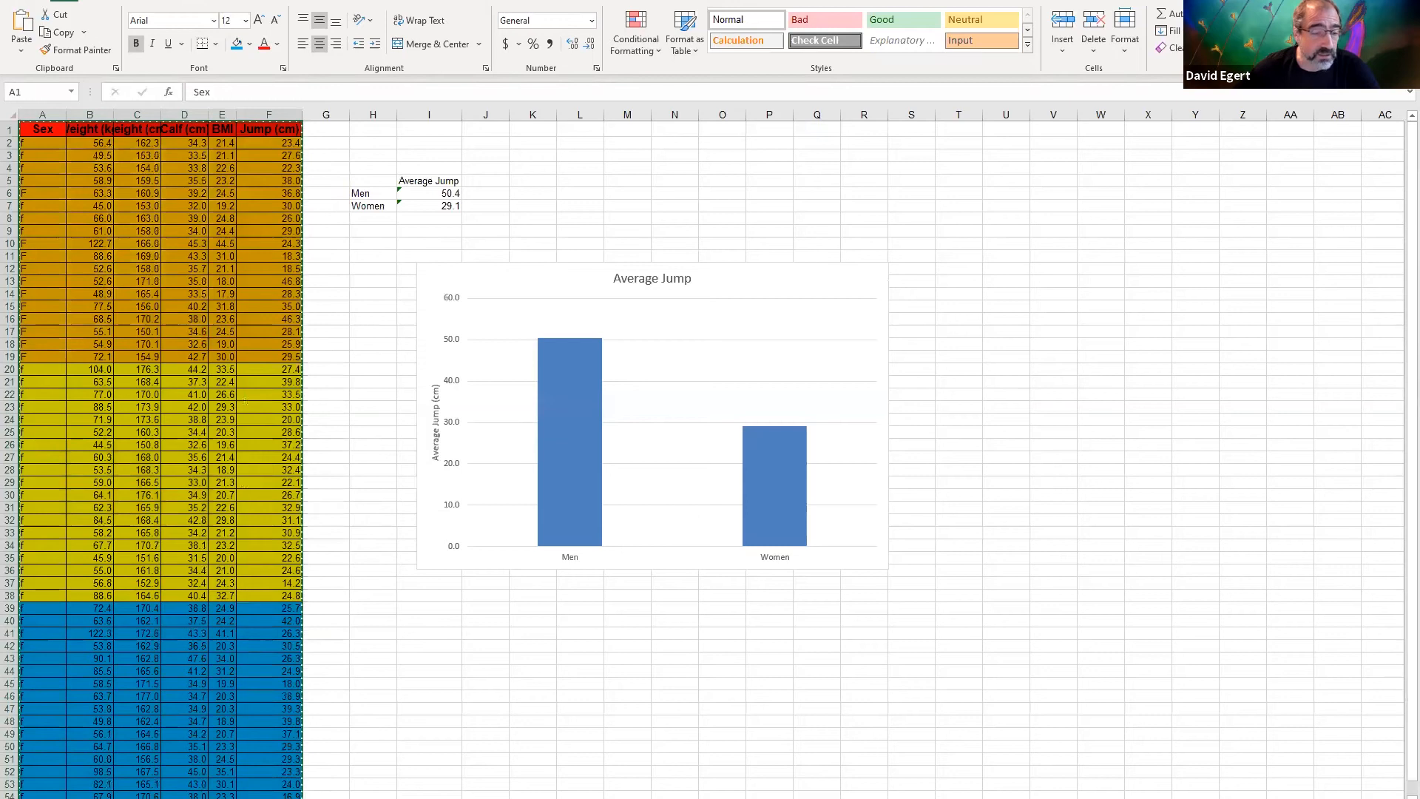
pyautogui.click(245, 798)
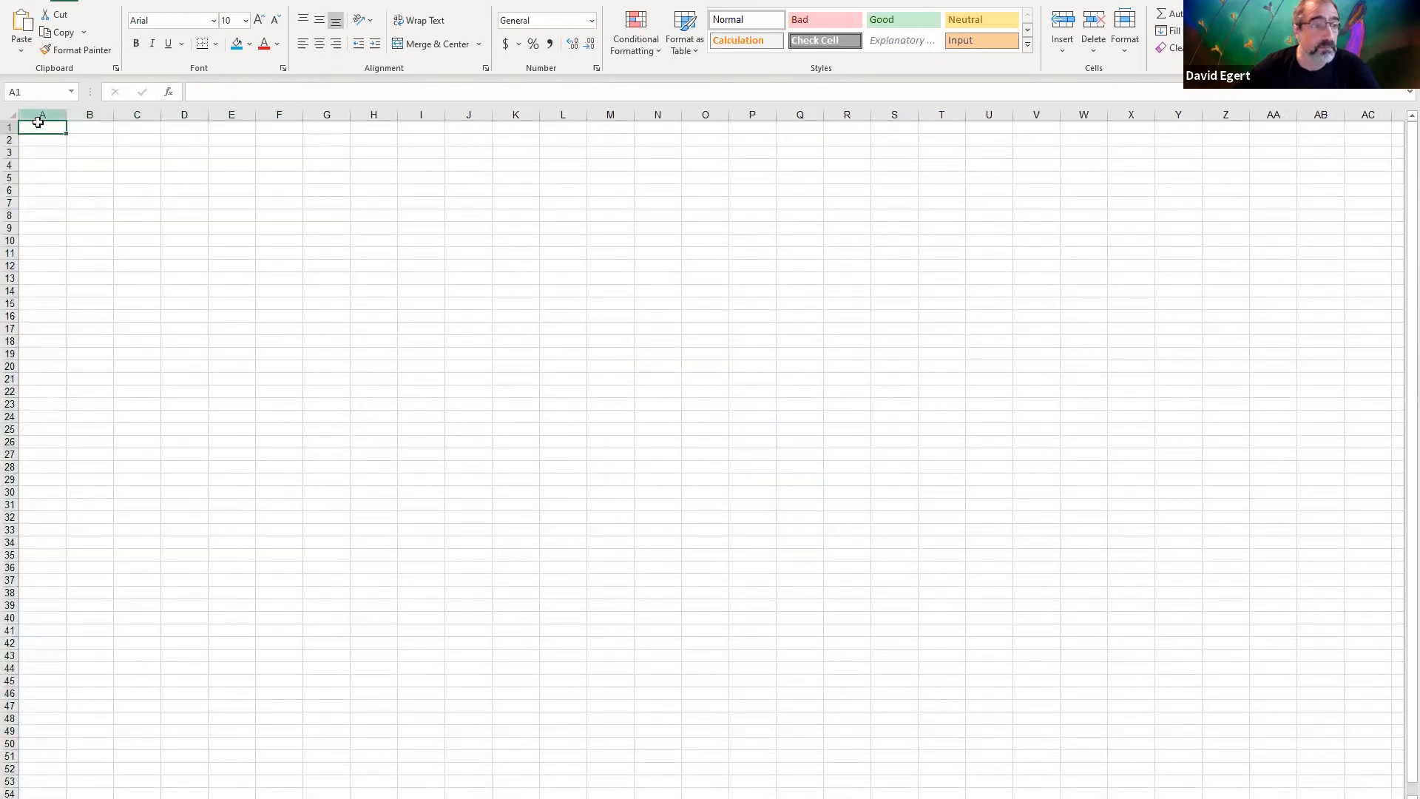
pyautogui.rightClick(43, 130)
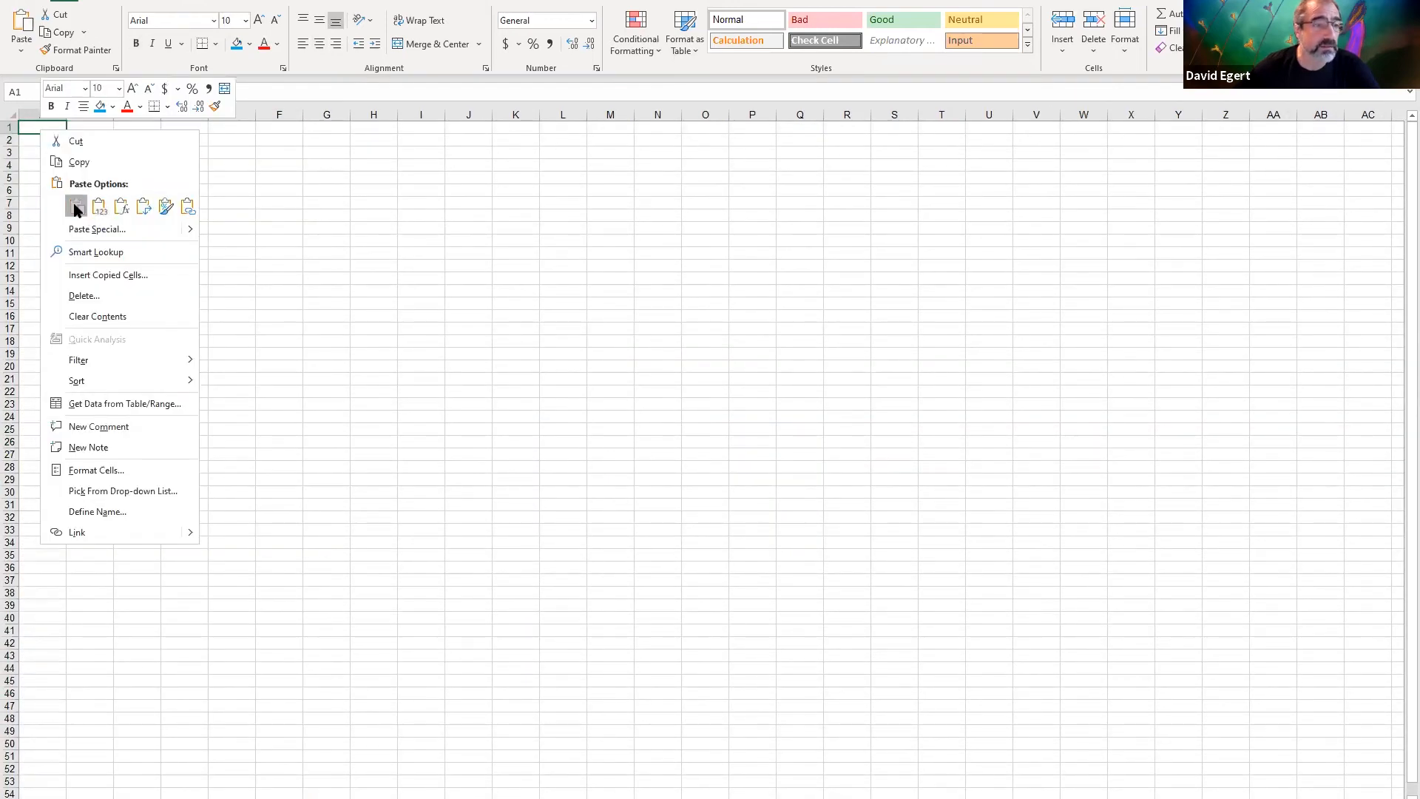
pyautogui.click(75, 204)
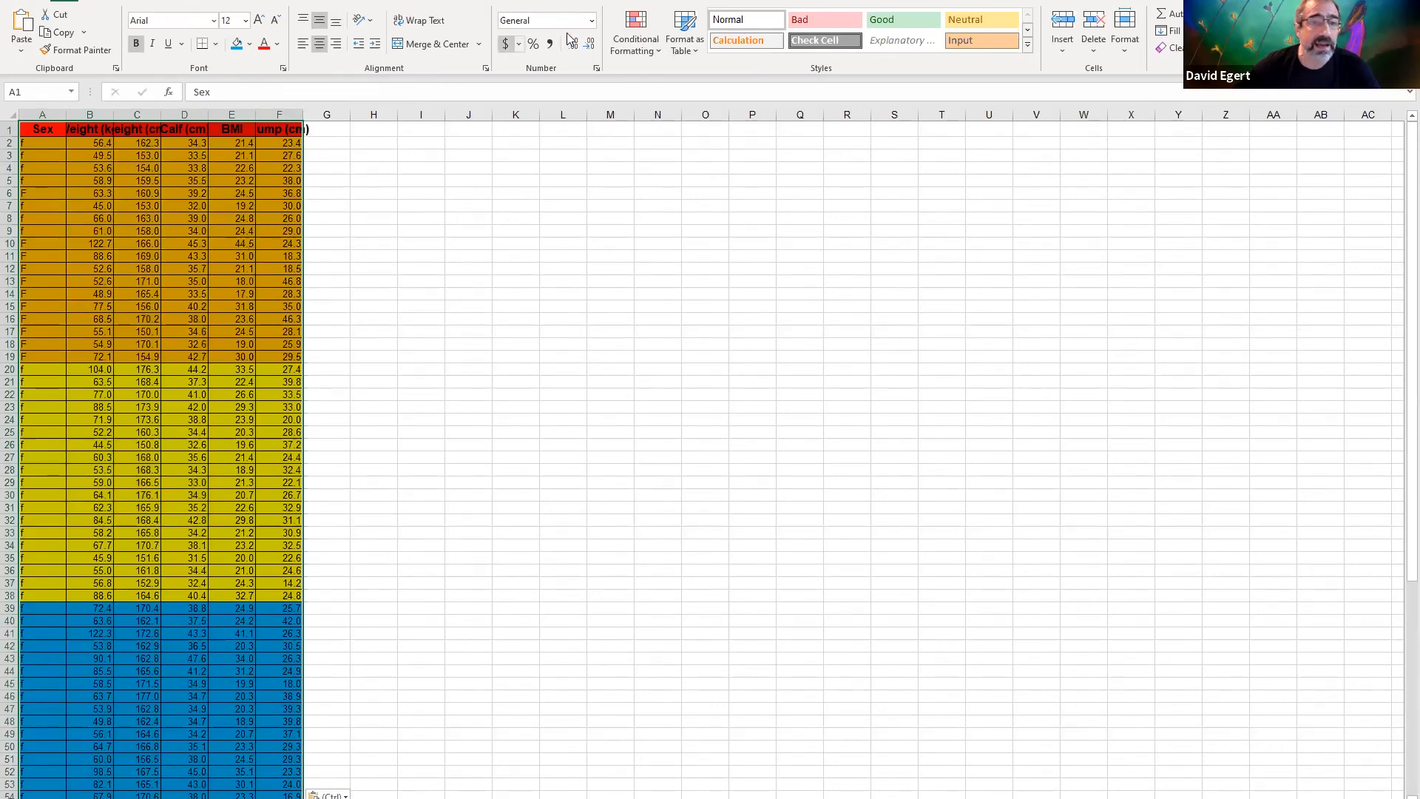
pyautogui.click(294, 2)
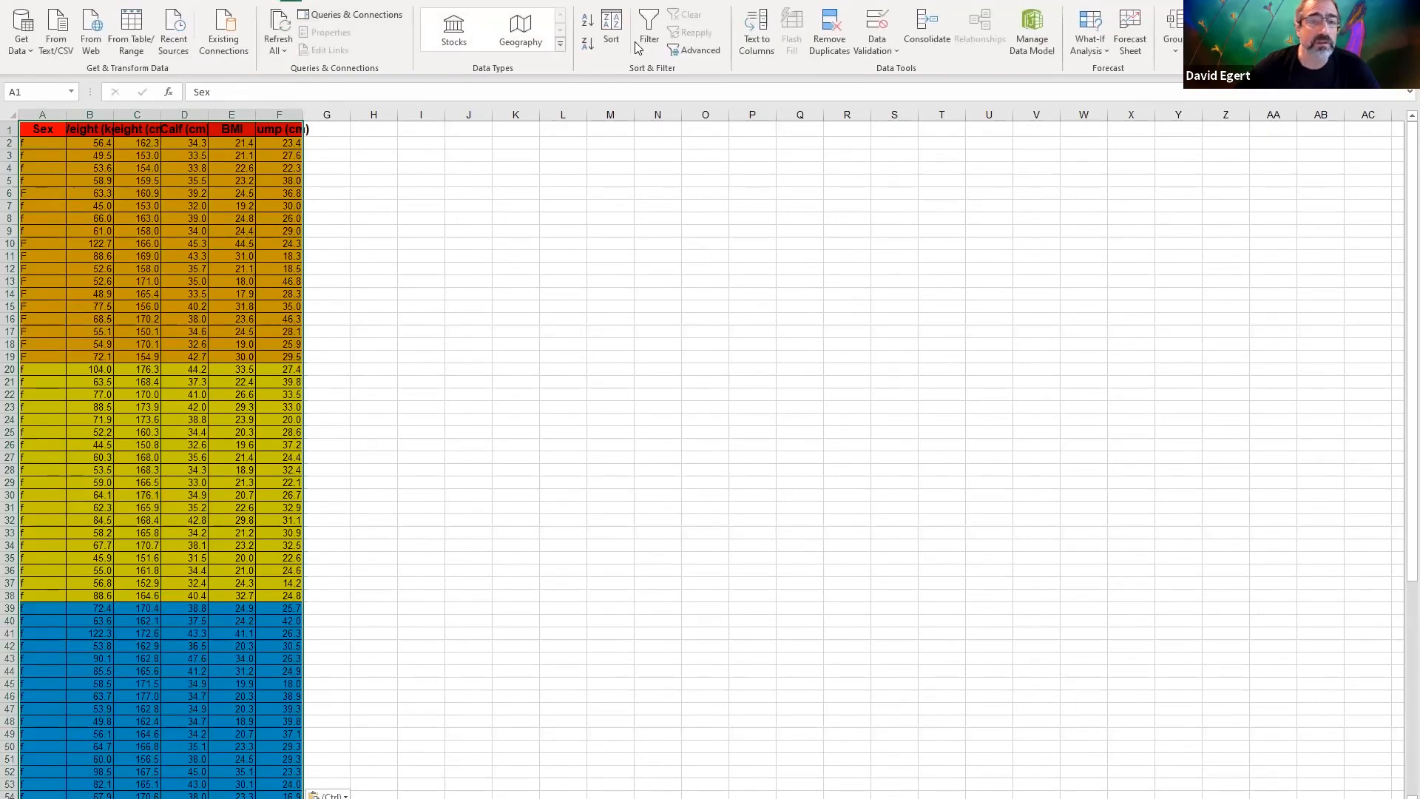
pyautogui.click(644, 43)
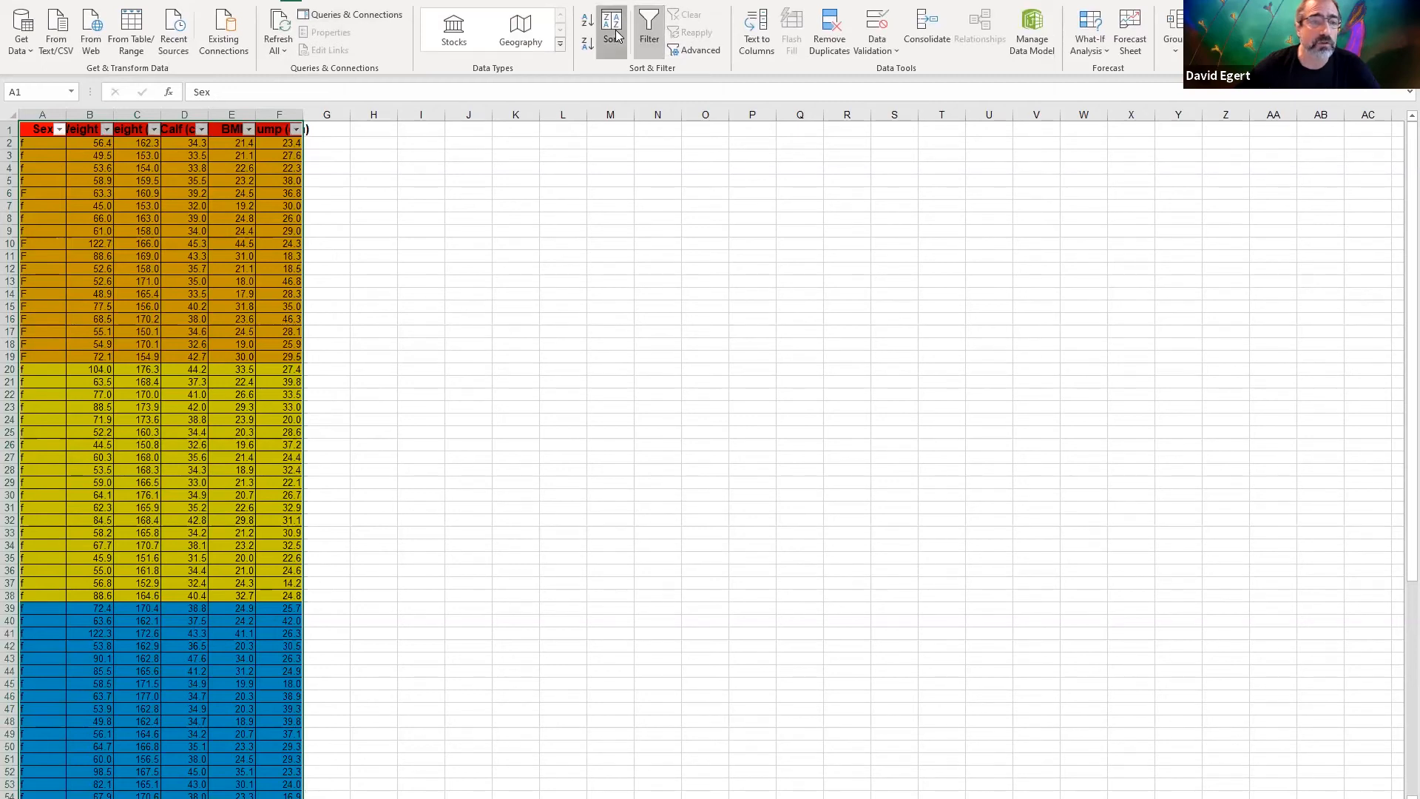
pyautogui.click(614, 33)
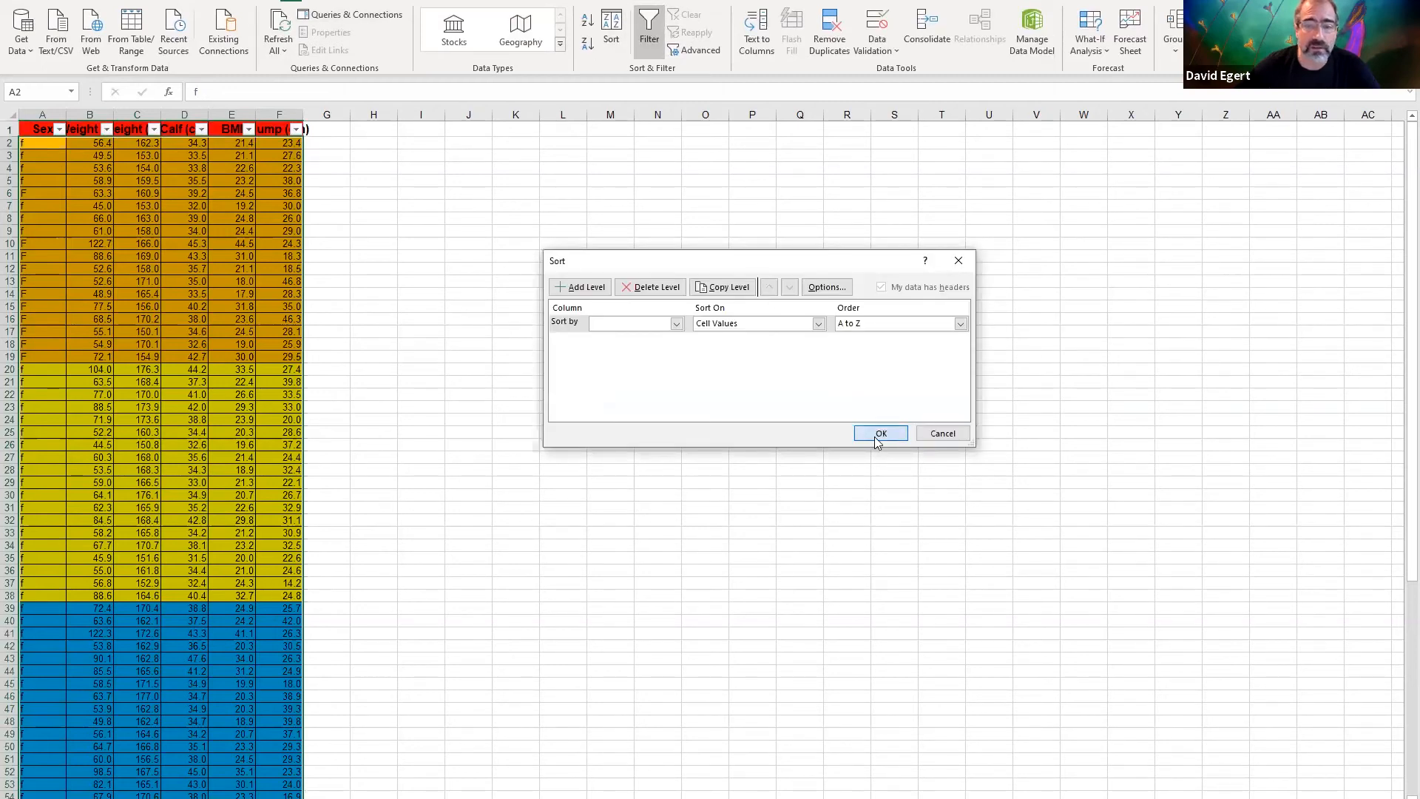
pyautogui.click(879, 438)
pyautogui.click(720, 450)
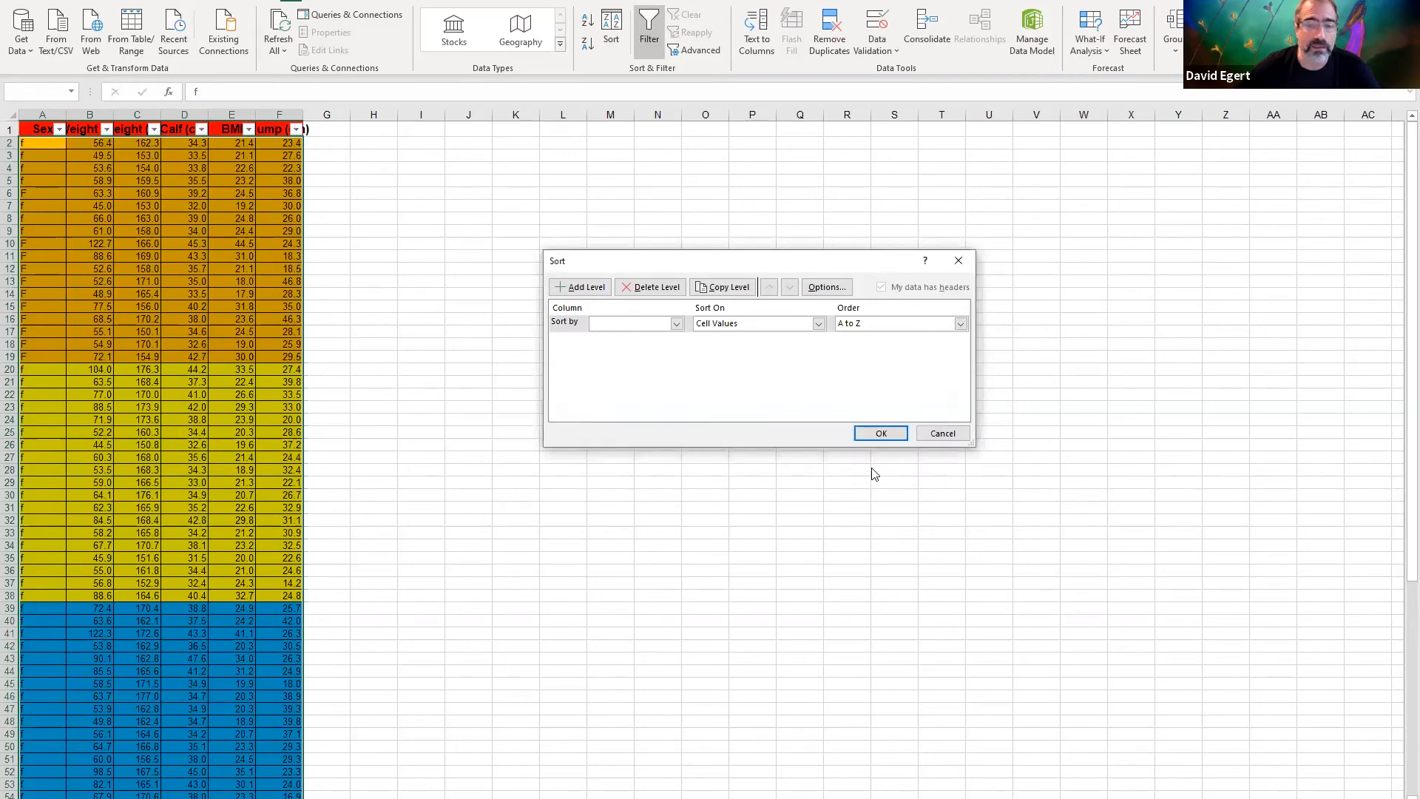
pyautogui.click(936, 436)
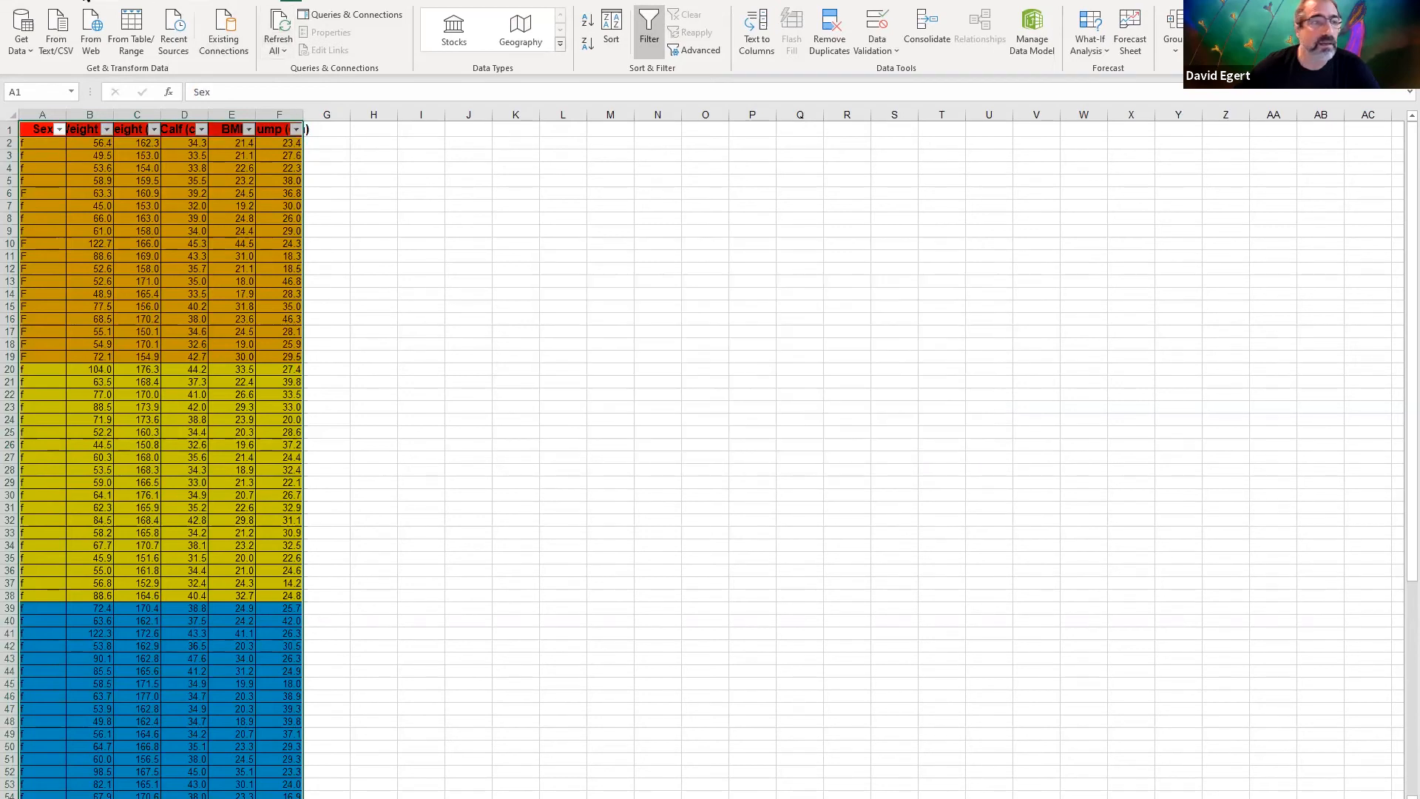
pyautogui.click(648, 32)
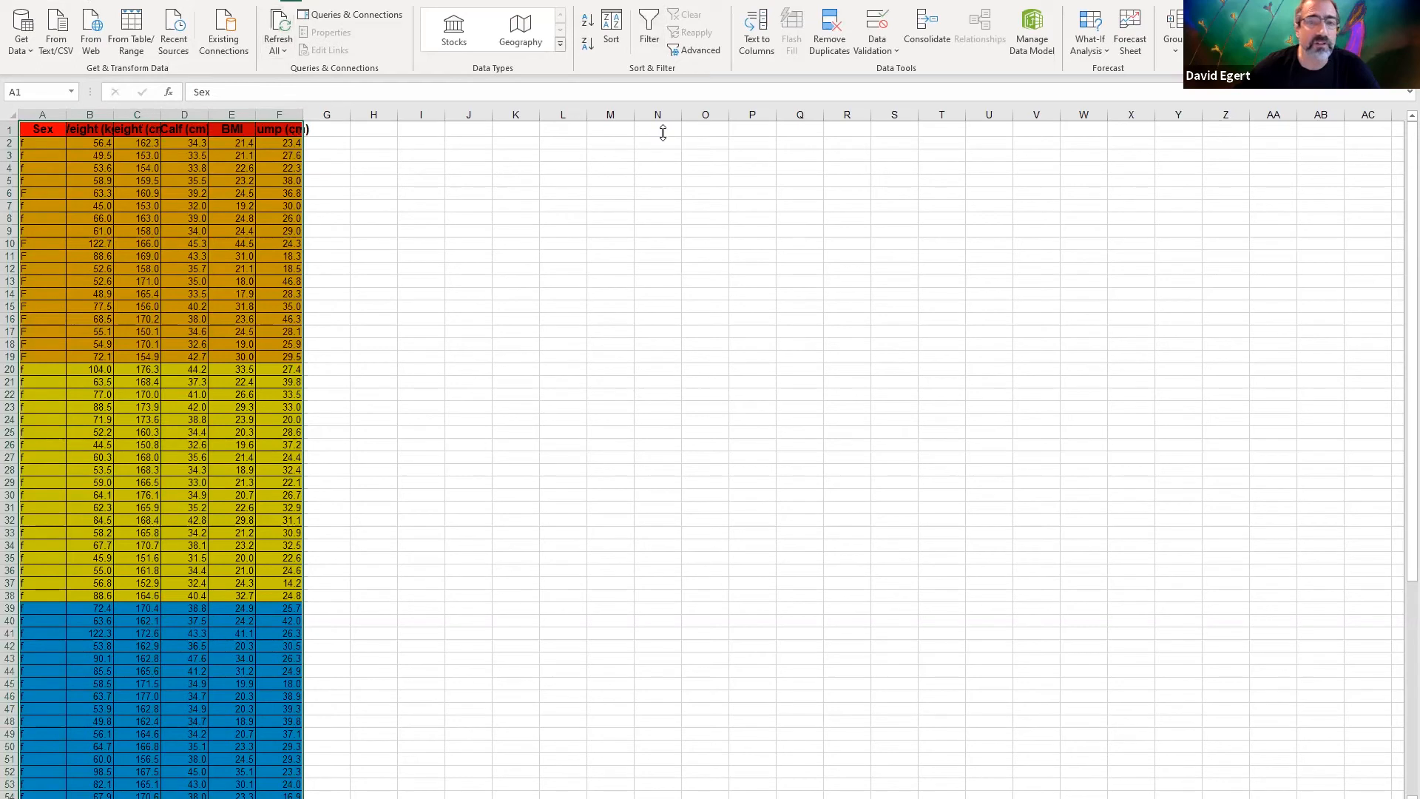
# Sort the pasted table by BMI cell values in ascending order and fit column F to its contents
pyautogui.click(618, 34)
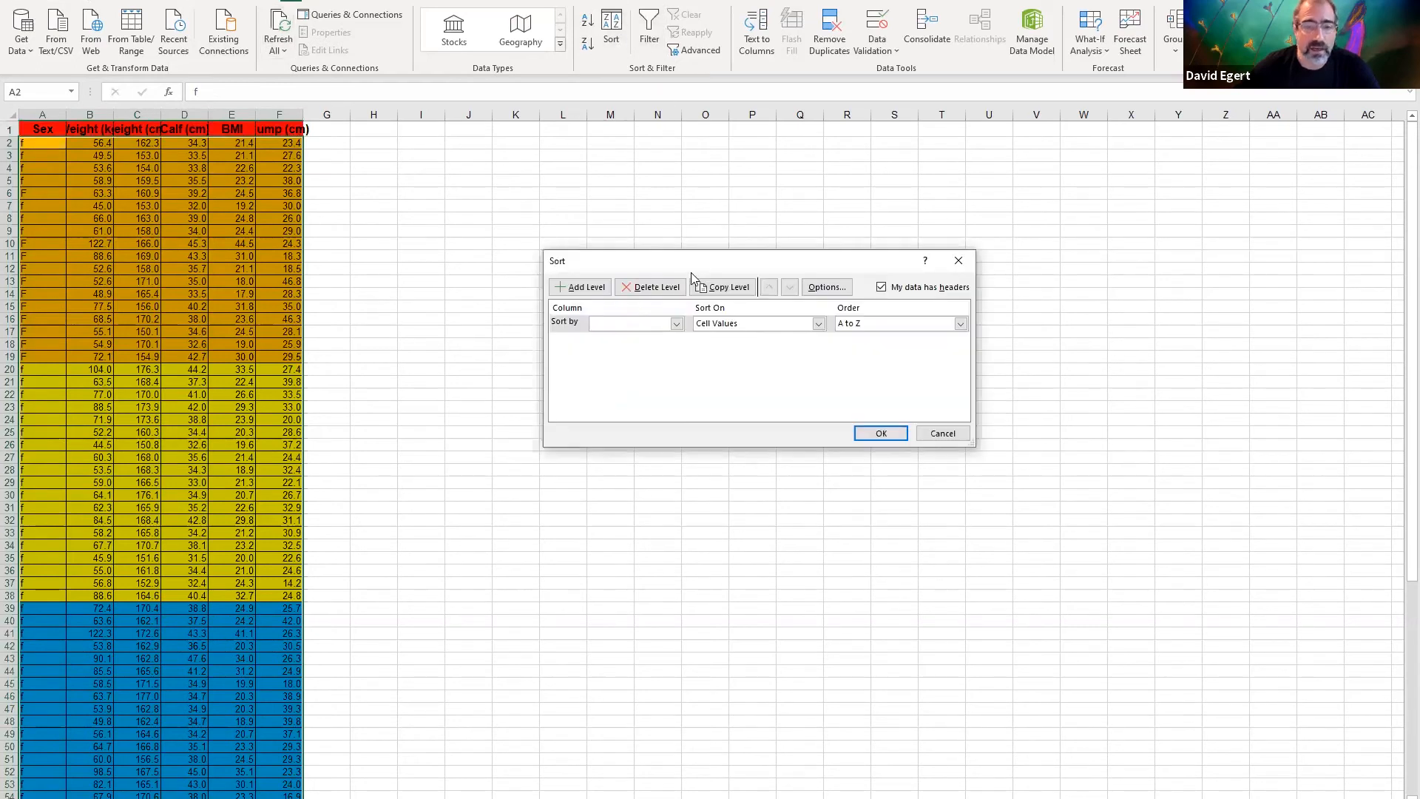
pyautogui.click(676, 324)
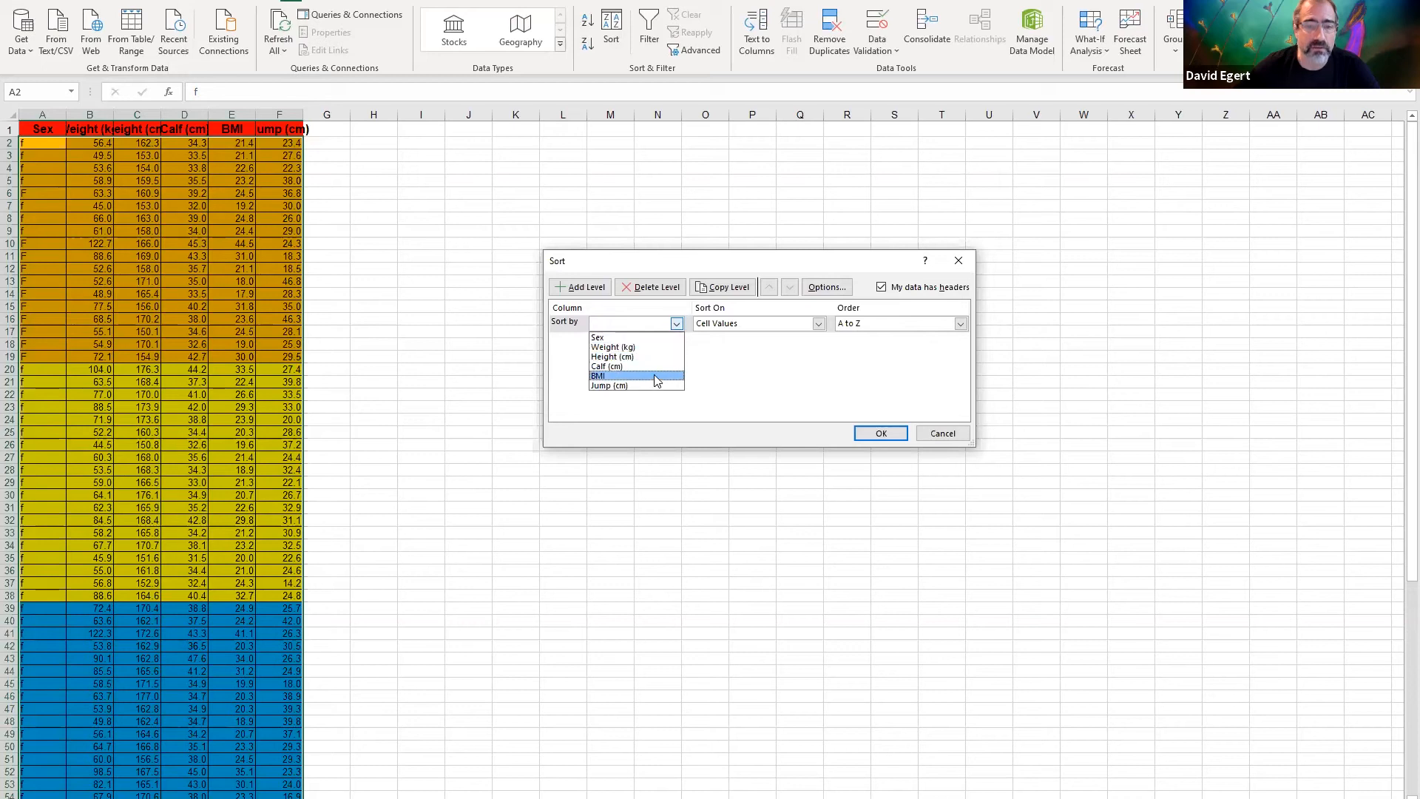
pyautogui.click(657, 377)
pyautogui.click(876, 435)
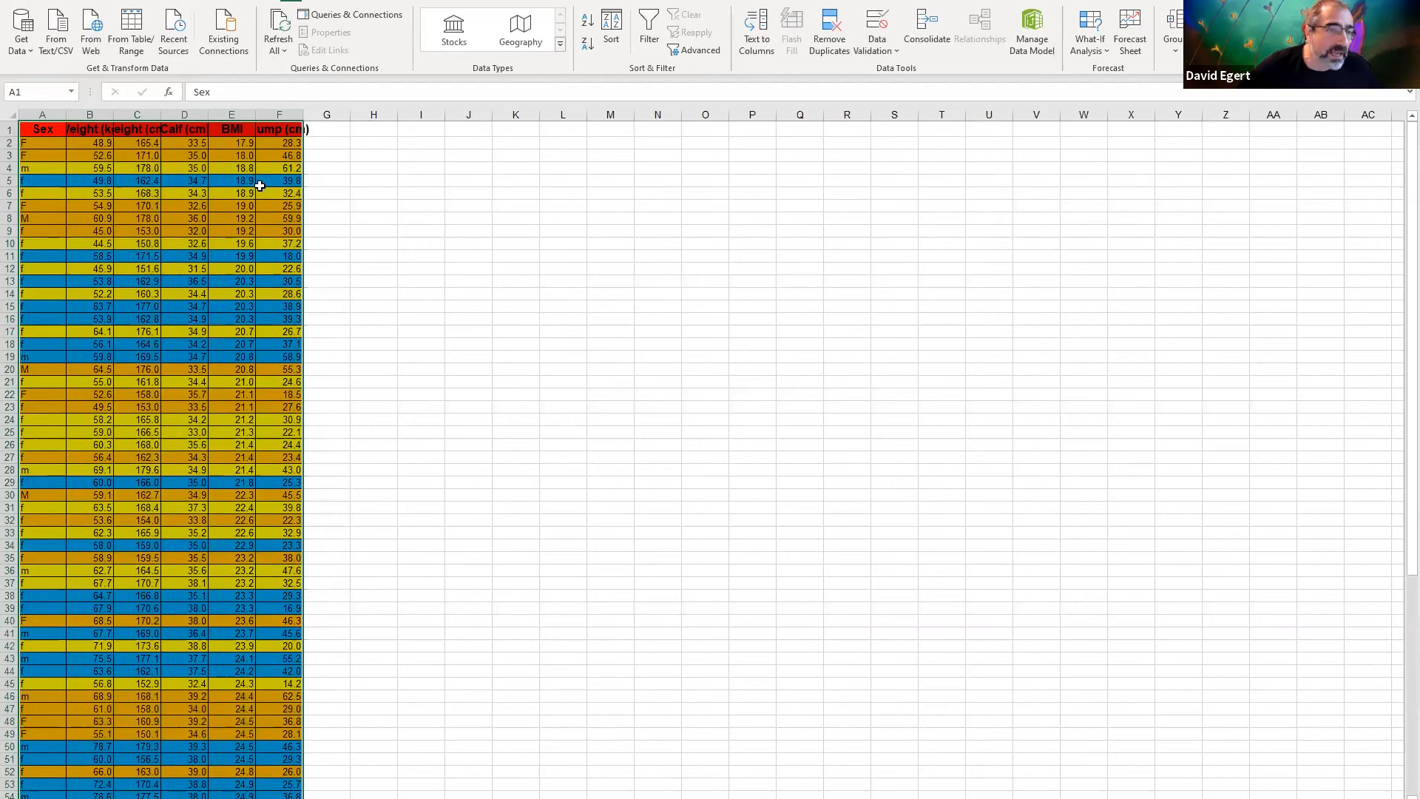
pyautogui.doubleClick(301, 114)
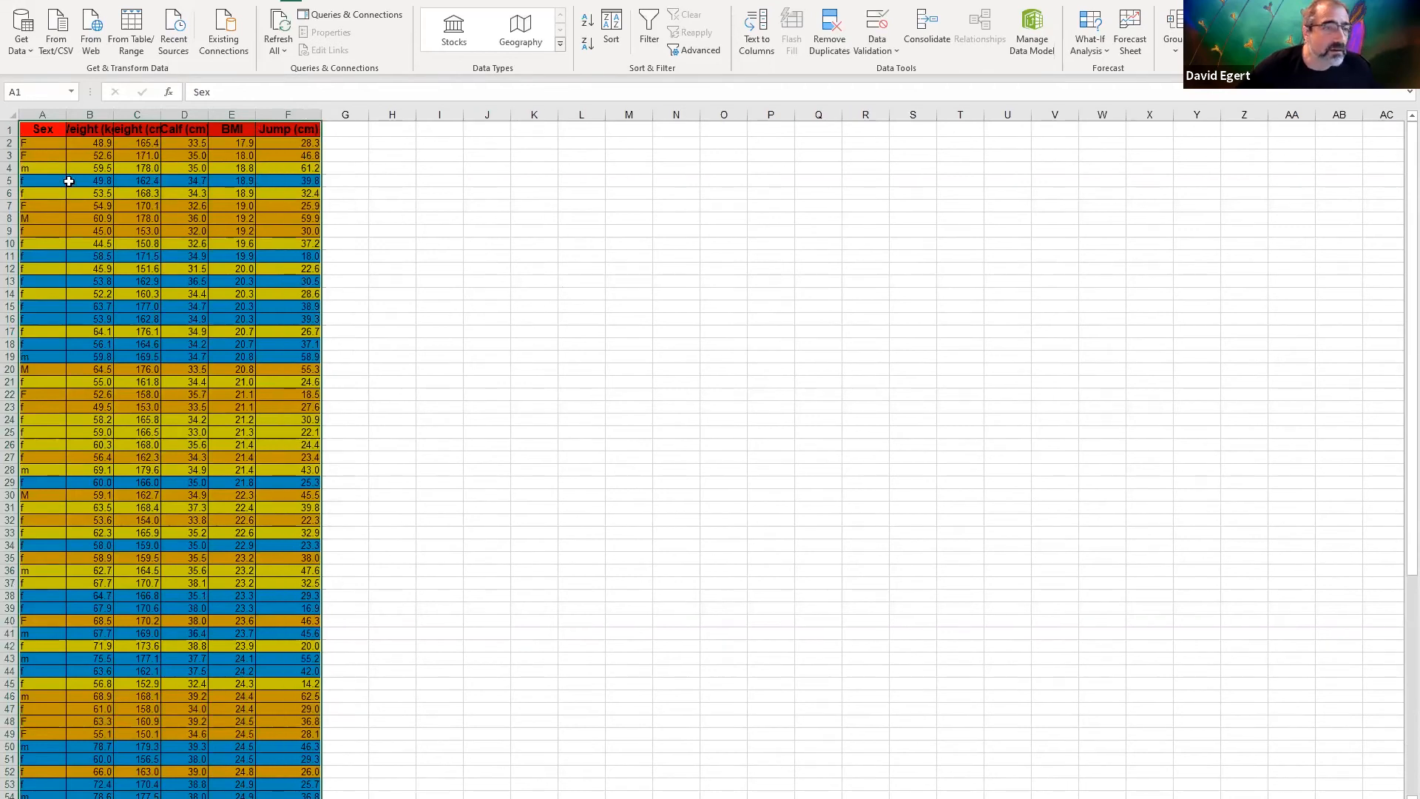
# Examine the sorted BMI values in column E from E2 down to the last data row
pyautogui.click(243, 146)
pyautogui.scroll(-17, 246, 150)
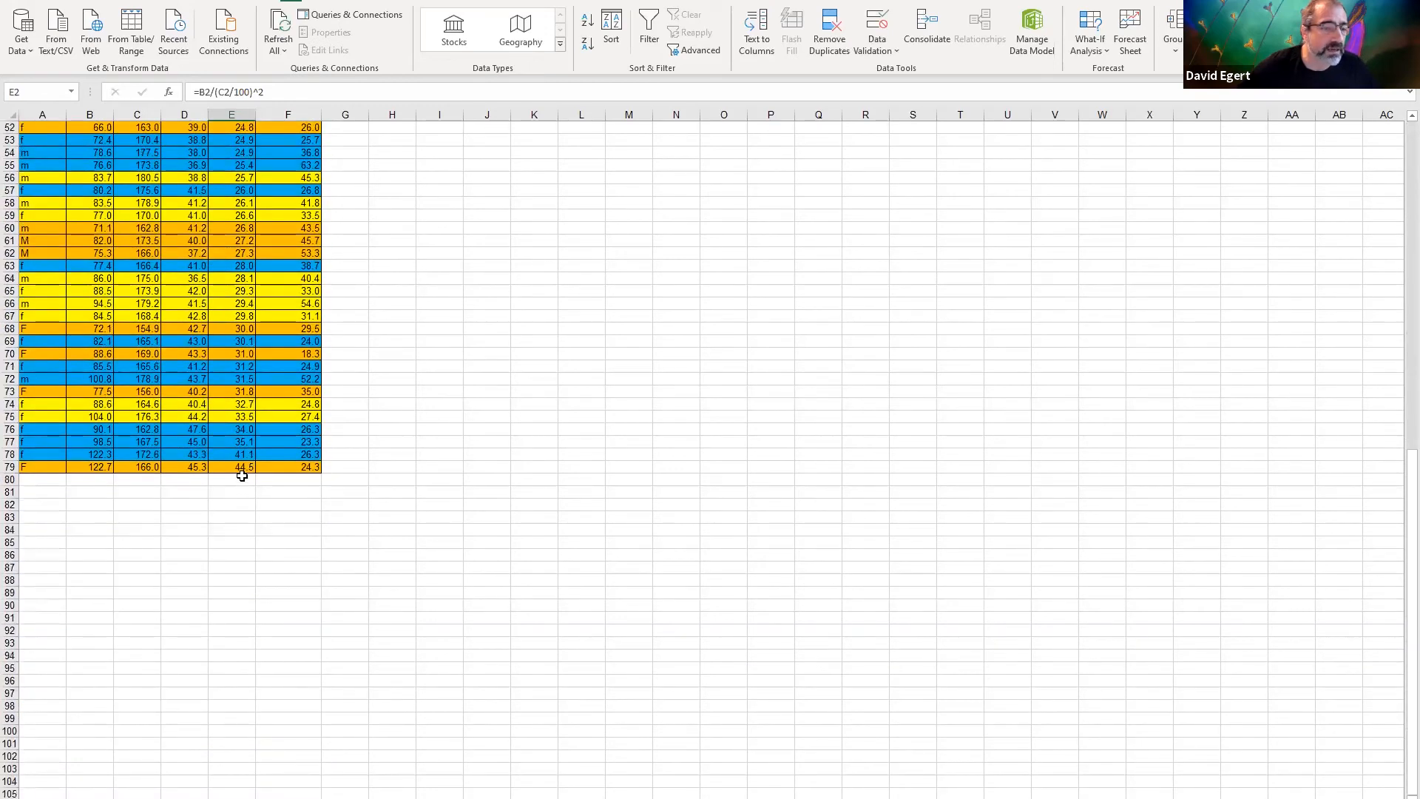
# Fit the Height (cm) and Calf (cm) columns, C and D, to their contents
pyautogui.scroll(11, 236, 458)
pyautogui.scroll(6, 233, 418)
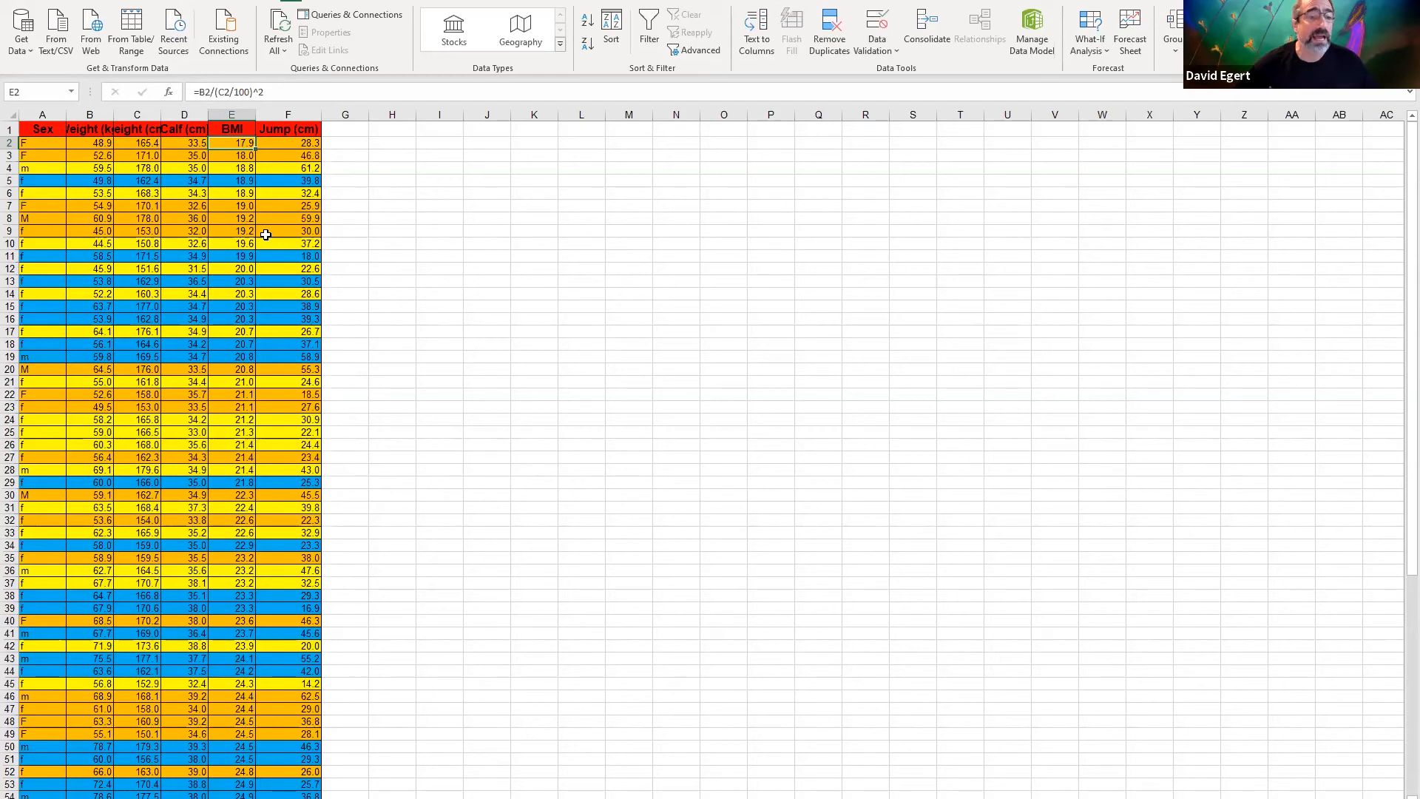
pyautogui.doubleClick(161, 115)
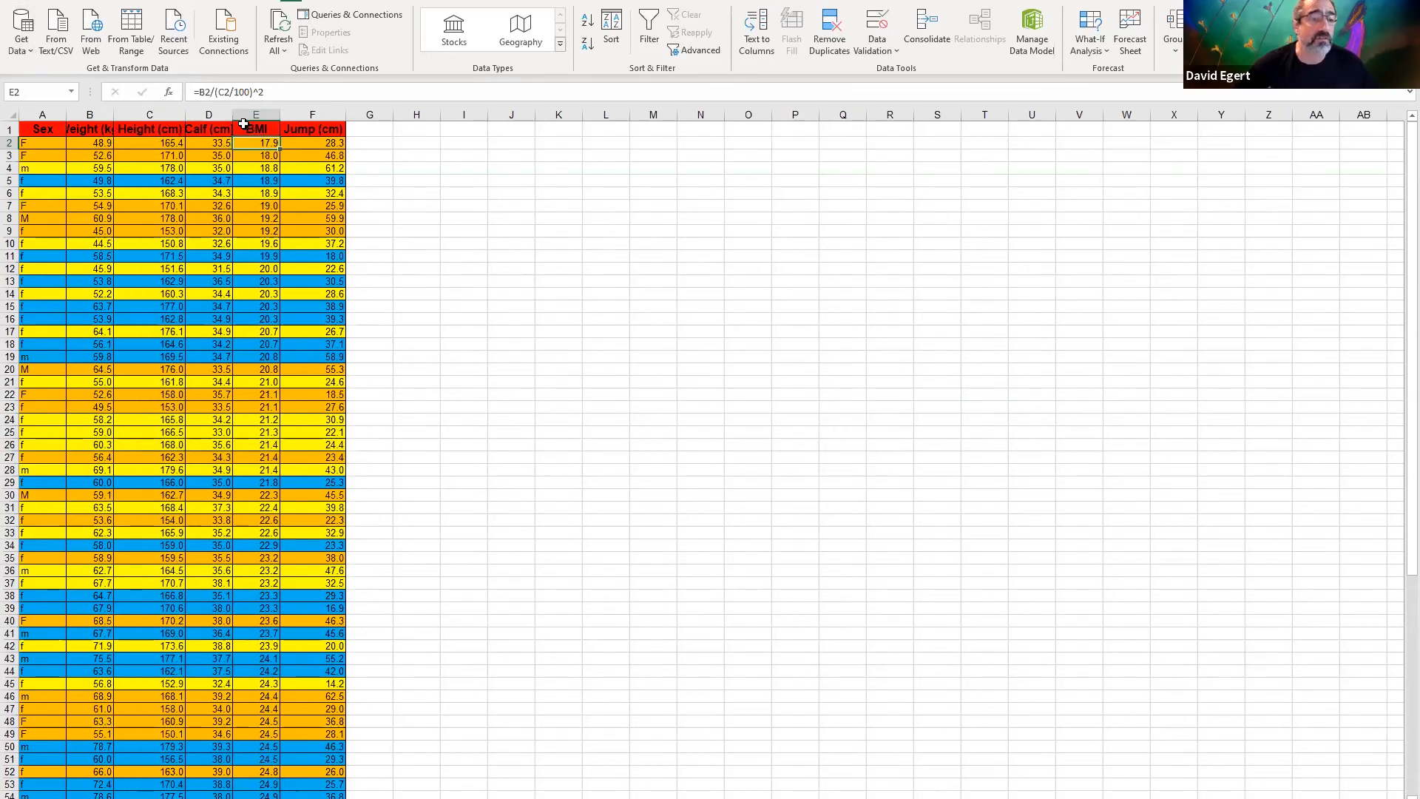
pyautogui.doubleClick(235, 115)
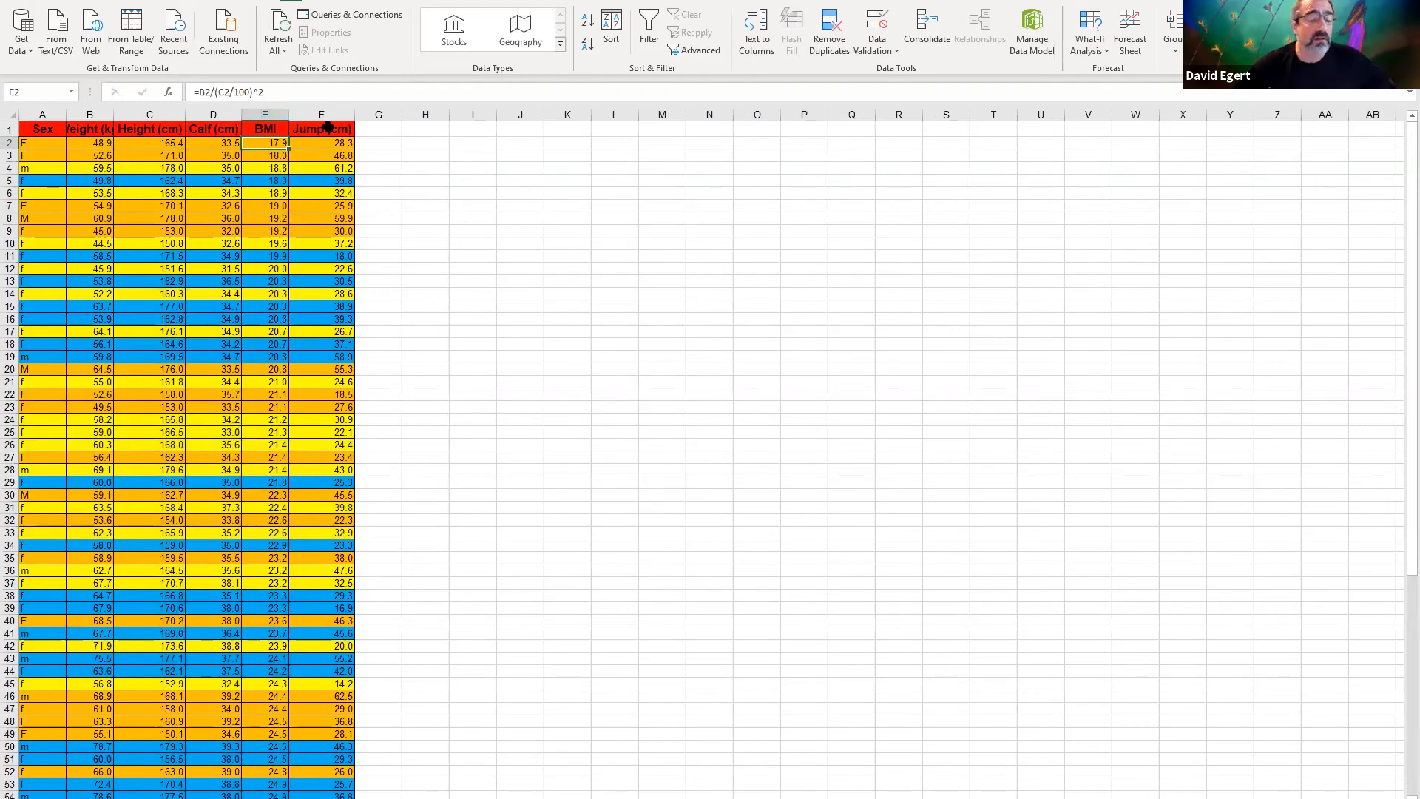
# Enter Average Jump in J5, Healthy BMI in I6 and Unhealthy BMI in I7, and fit columns I and J to these labels
pyautogui.click(512, 182)
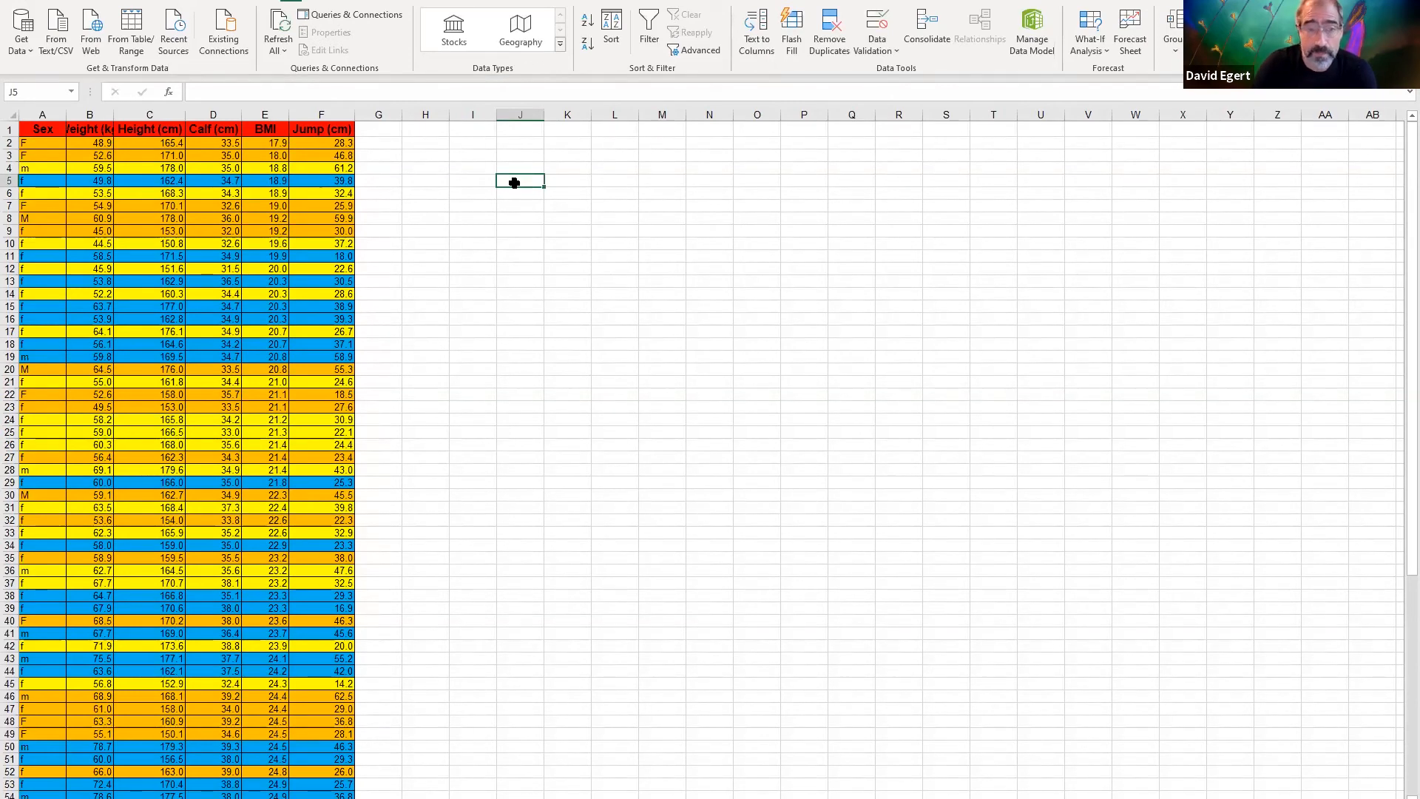
pyautogui.write('Average Jump')
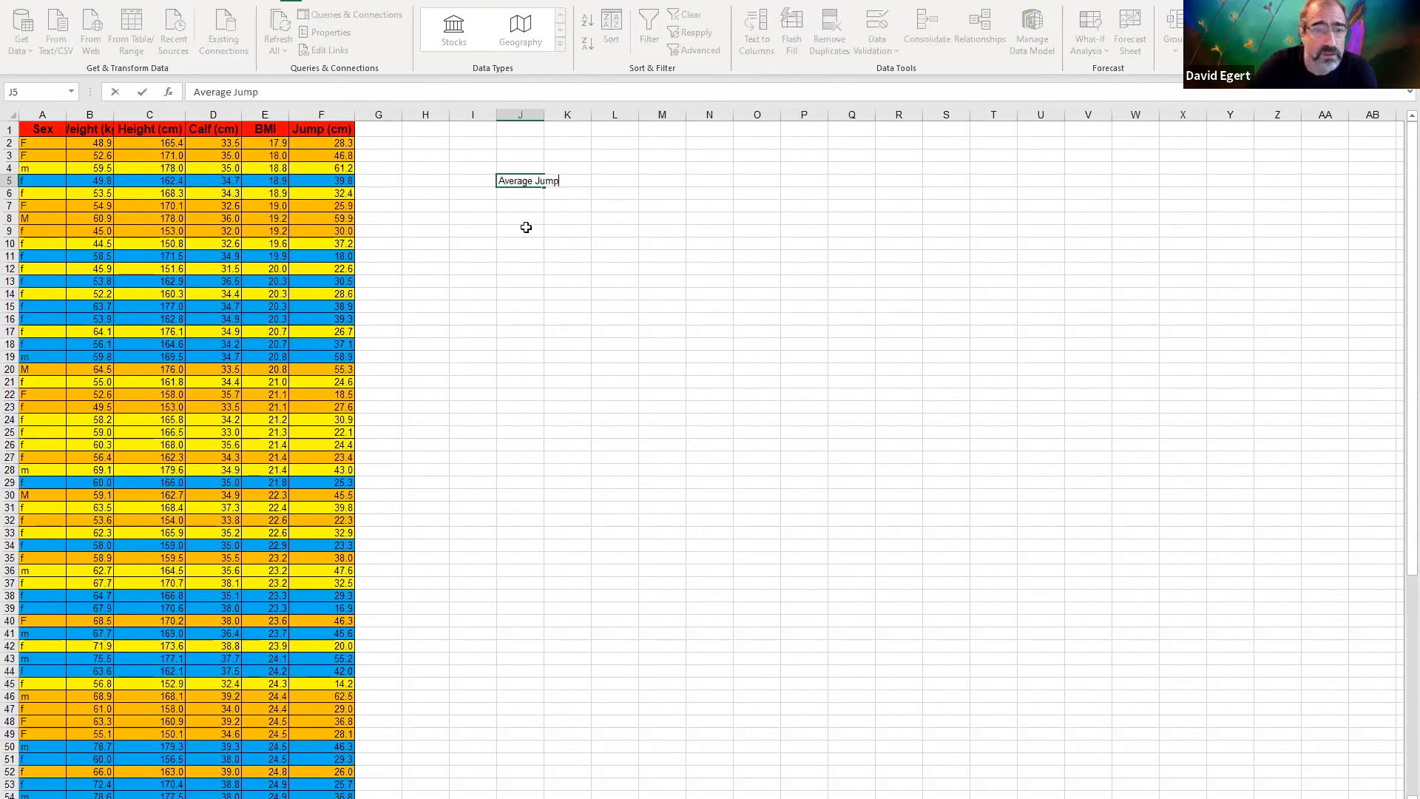
pyautogui.click(464, 189)
pyautogui.write('Heal')
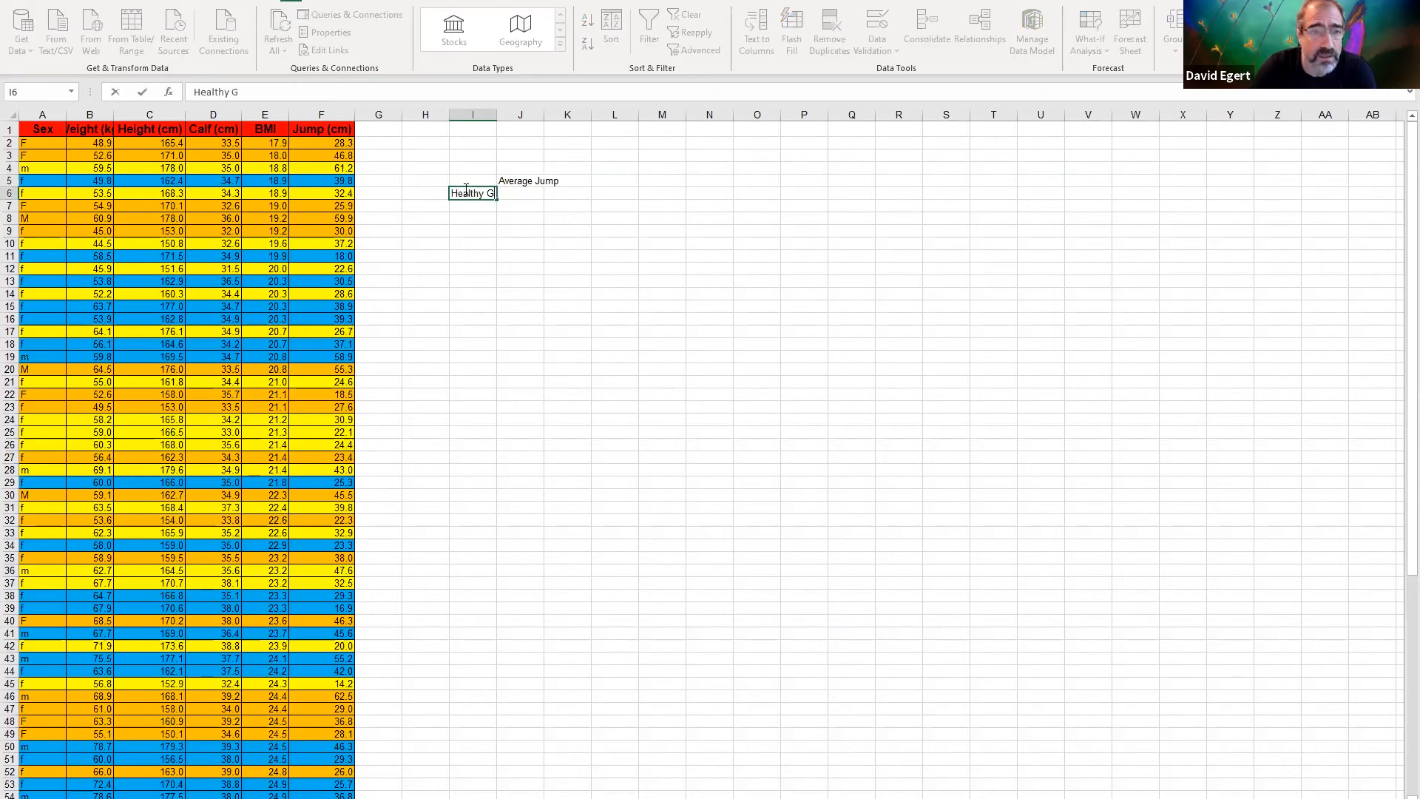
pyautogui.write('thy BMI')
pyautogui.press('Return')
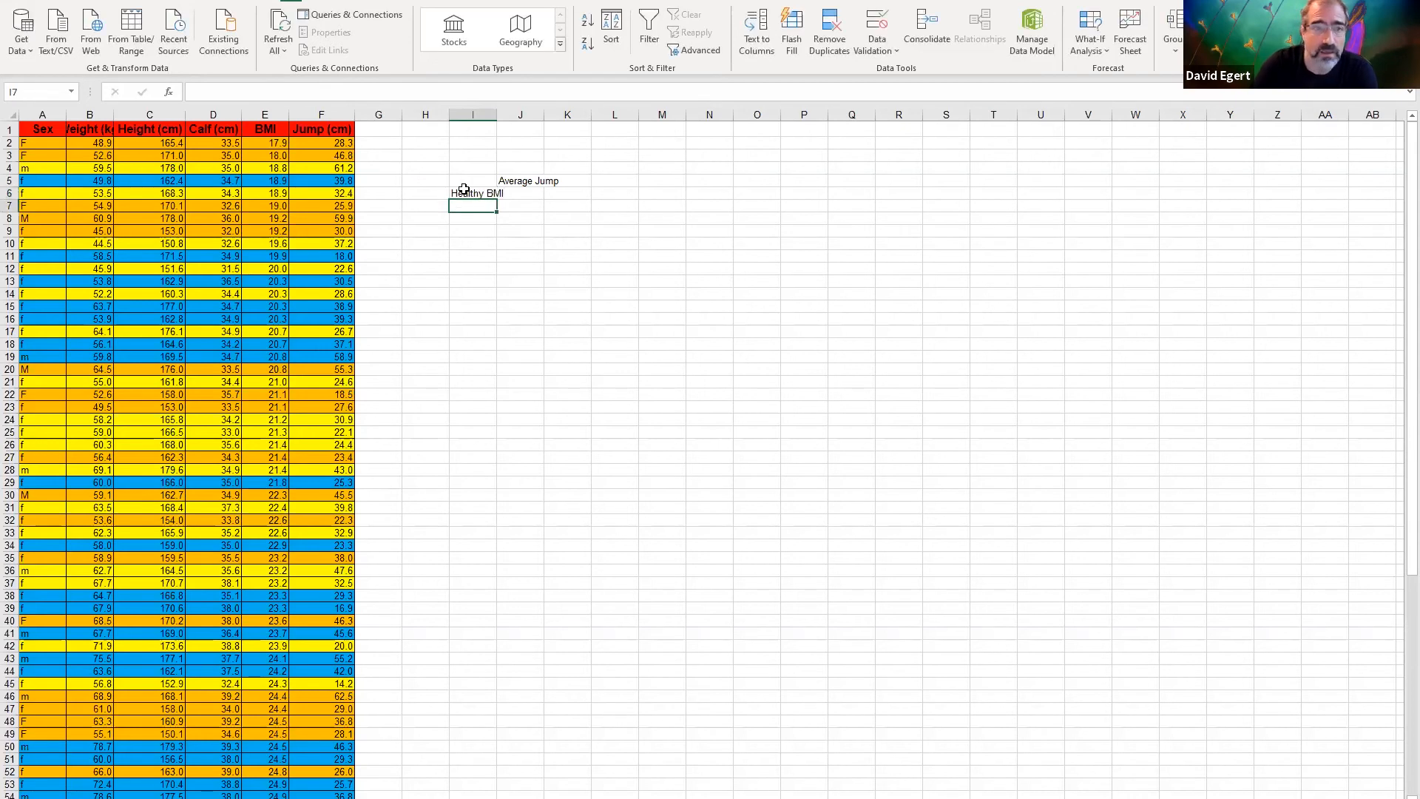
pyautogui.write('Unhealthy BMI')
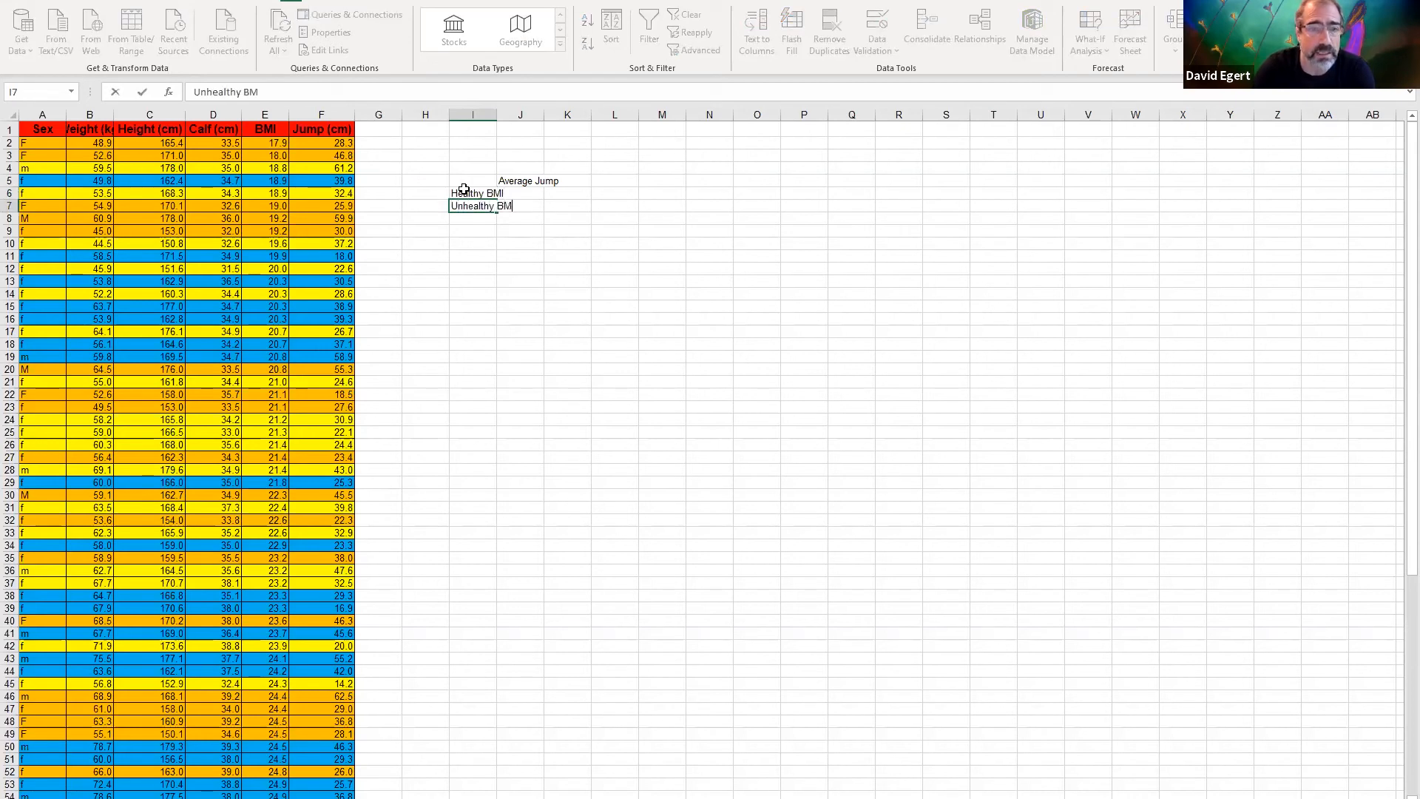
pyautogui.doubleClick(497, 112)
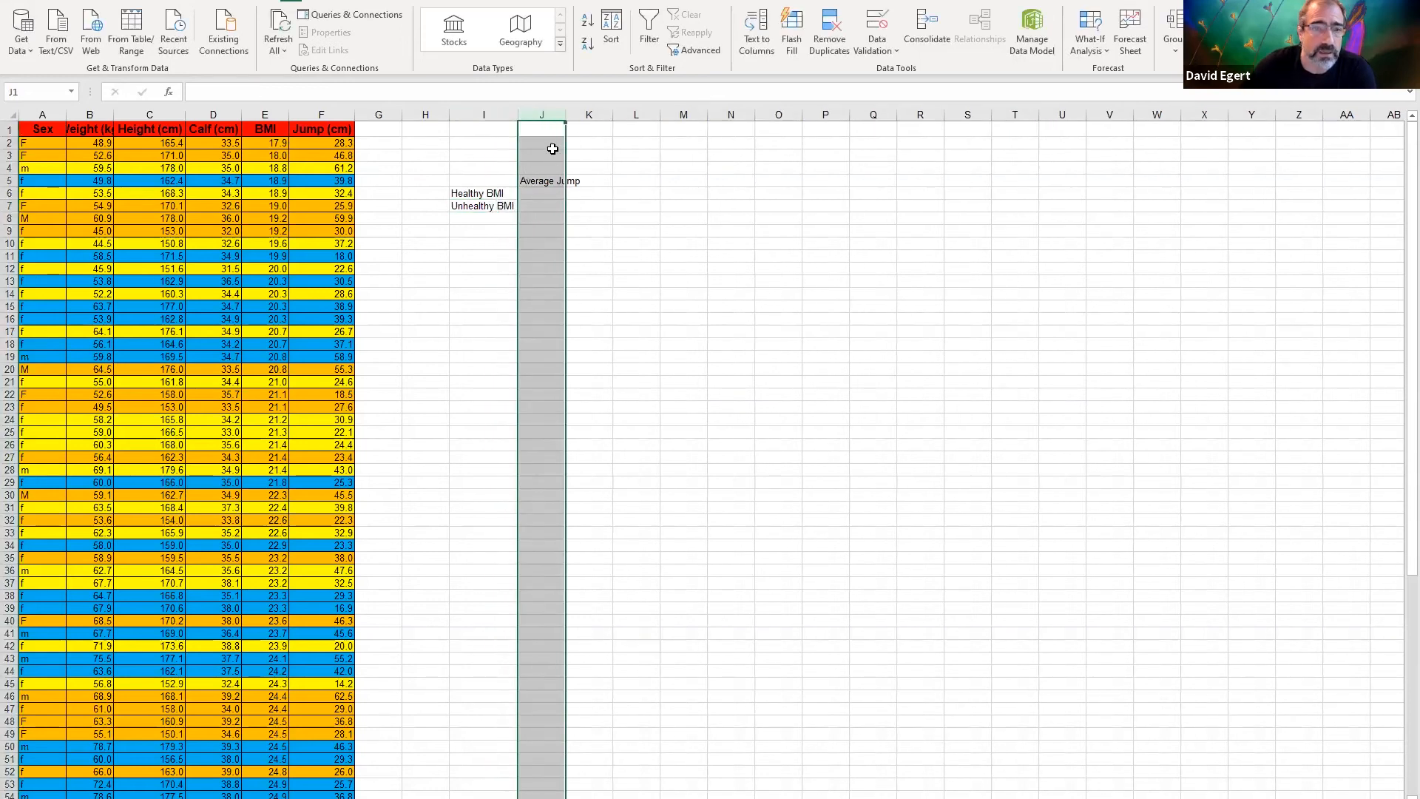
pyautogui.doubleClick(570, 117)
# Calculate the healthy BMI group's average jump in J6 with the AVERAGE function over F3:F54
pyautogui.click(546, 193)
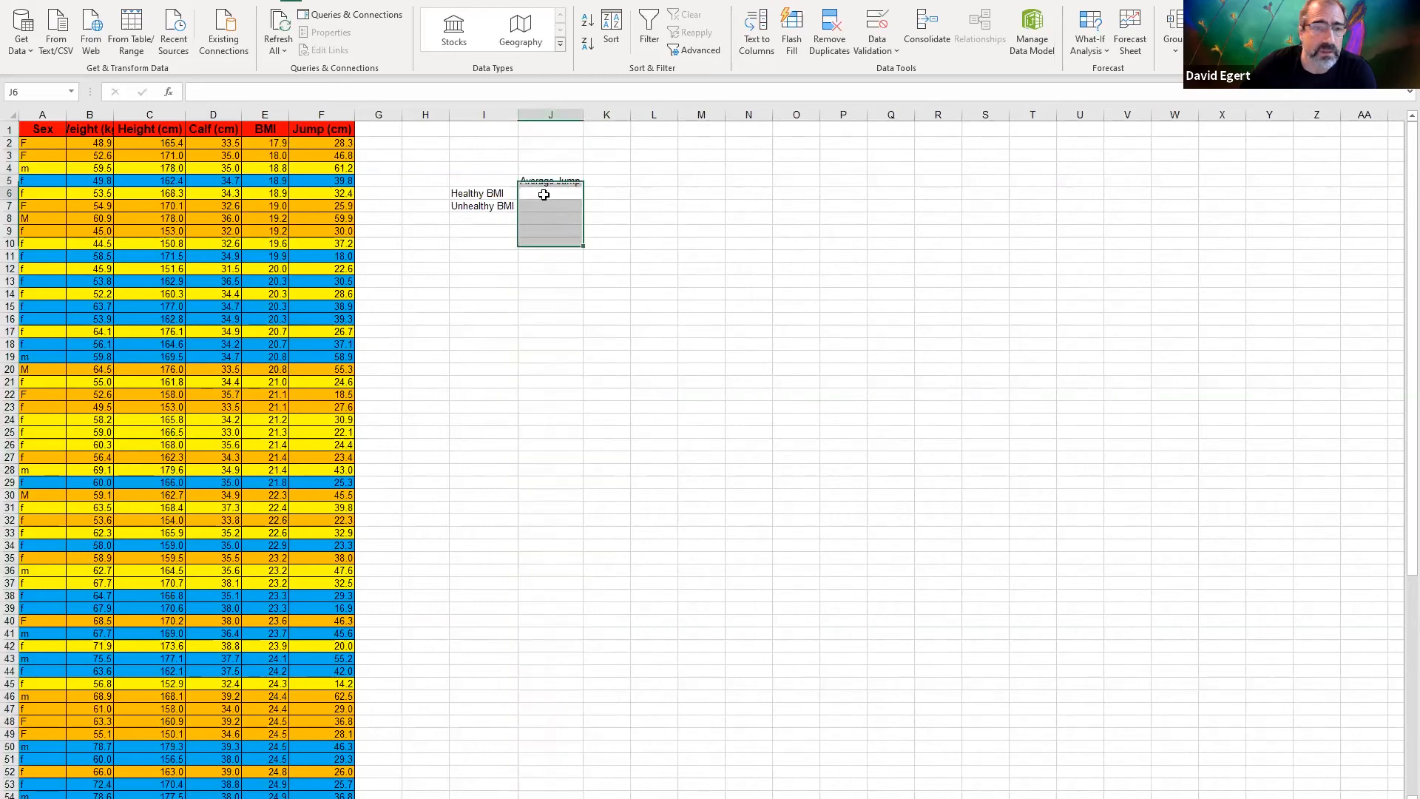
pyautogui.click(168, 91)
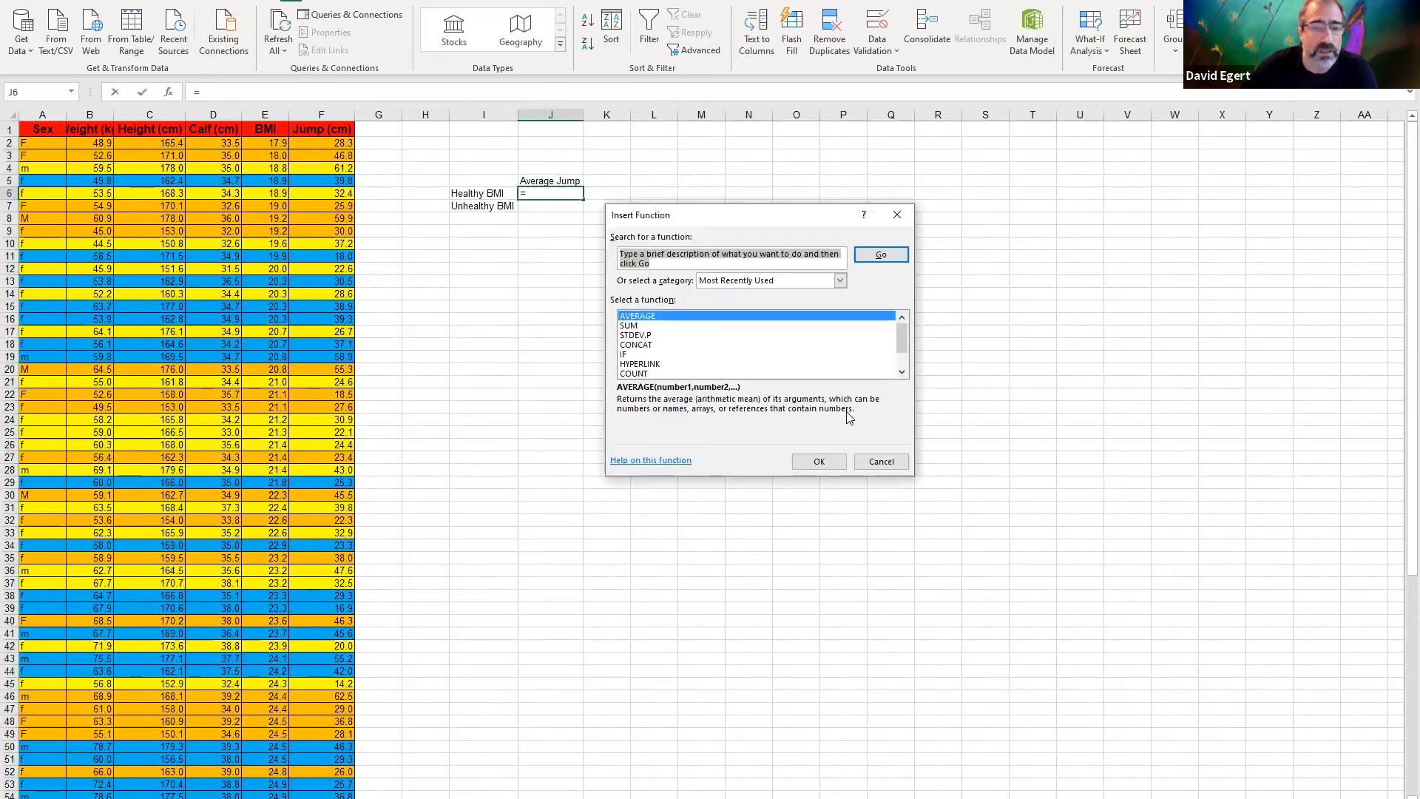
pyautogui.click(664, 319)
pyautogui.doubleClick(664, 318)
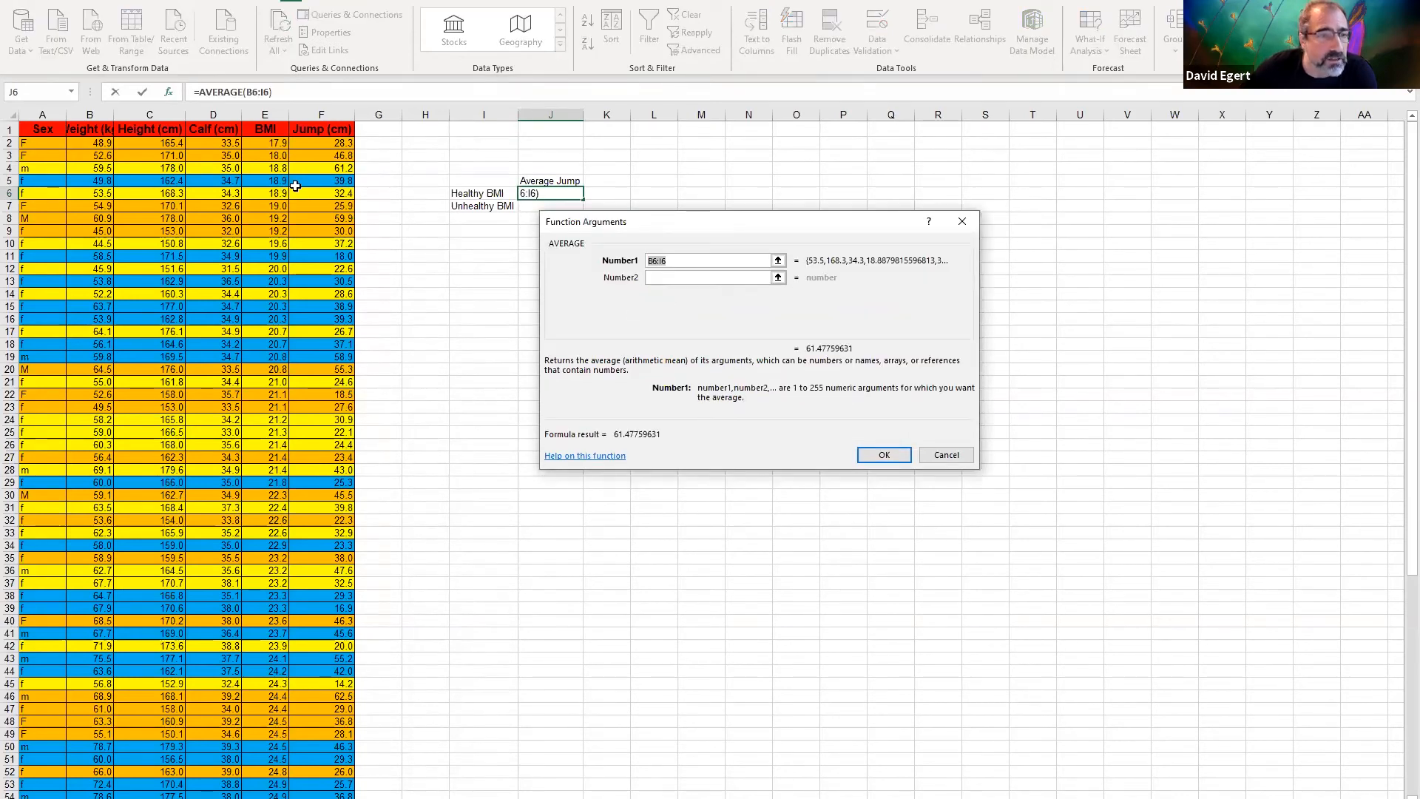
pyautogui.click(325, 153)
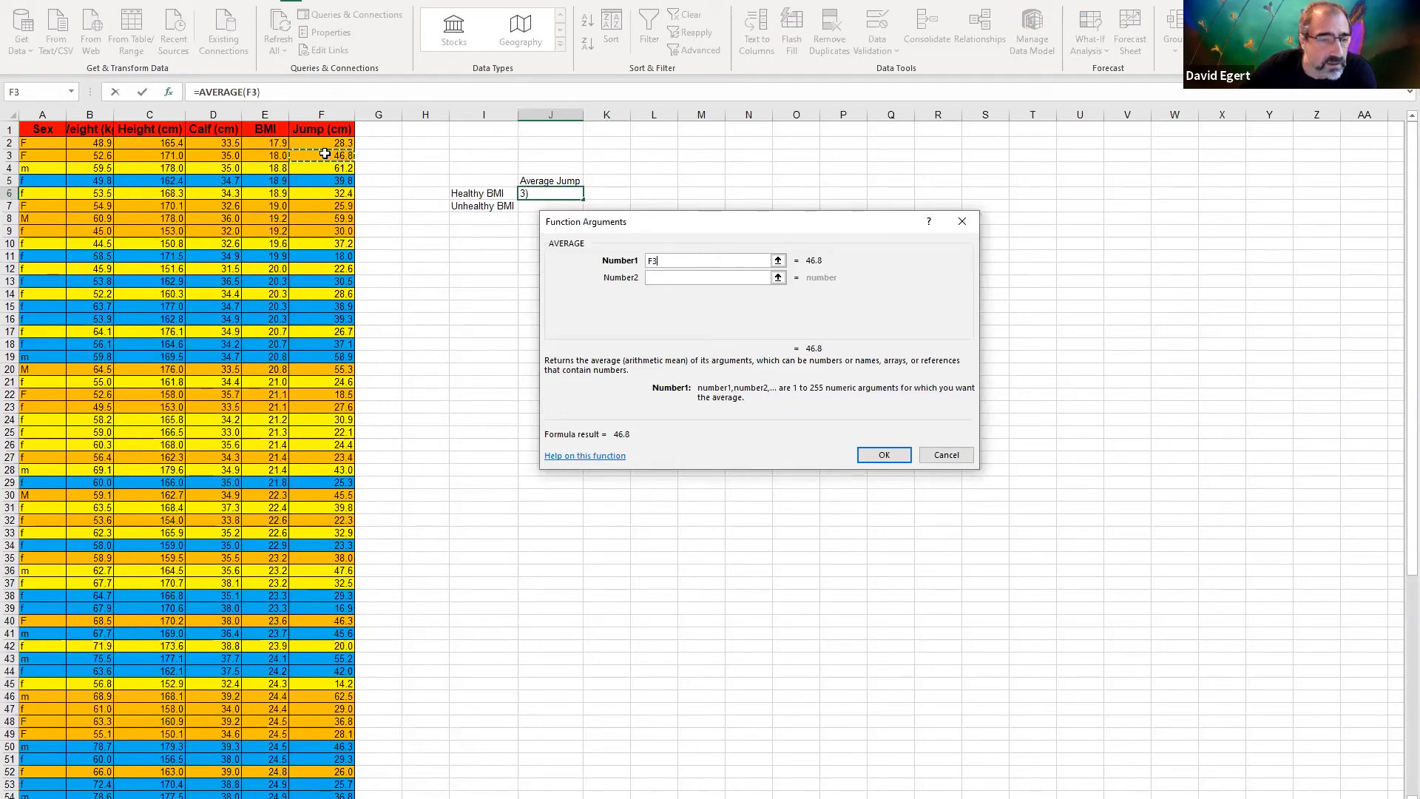
pyautogui.scroll(-8, 316, 477)
pyautogui.keyDown('shift'); pyautogui.click(315, 477); pyautogui.keyUp('shift')
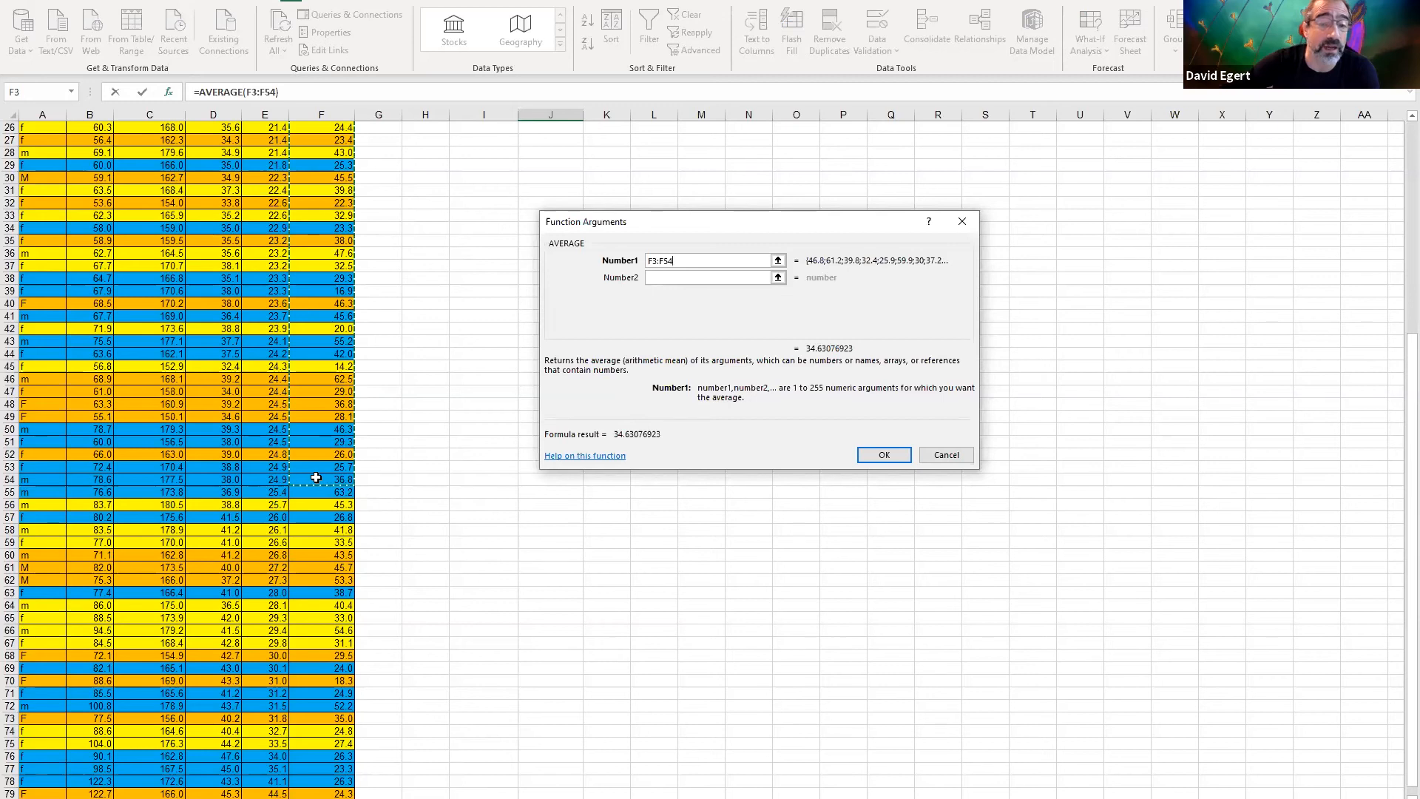
pyautogui.press('Return')
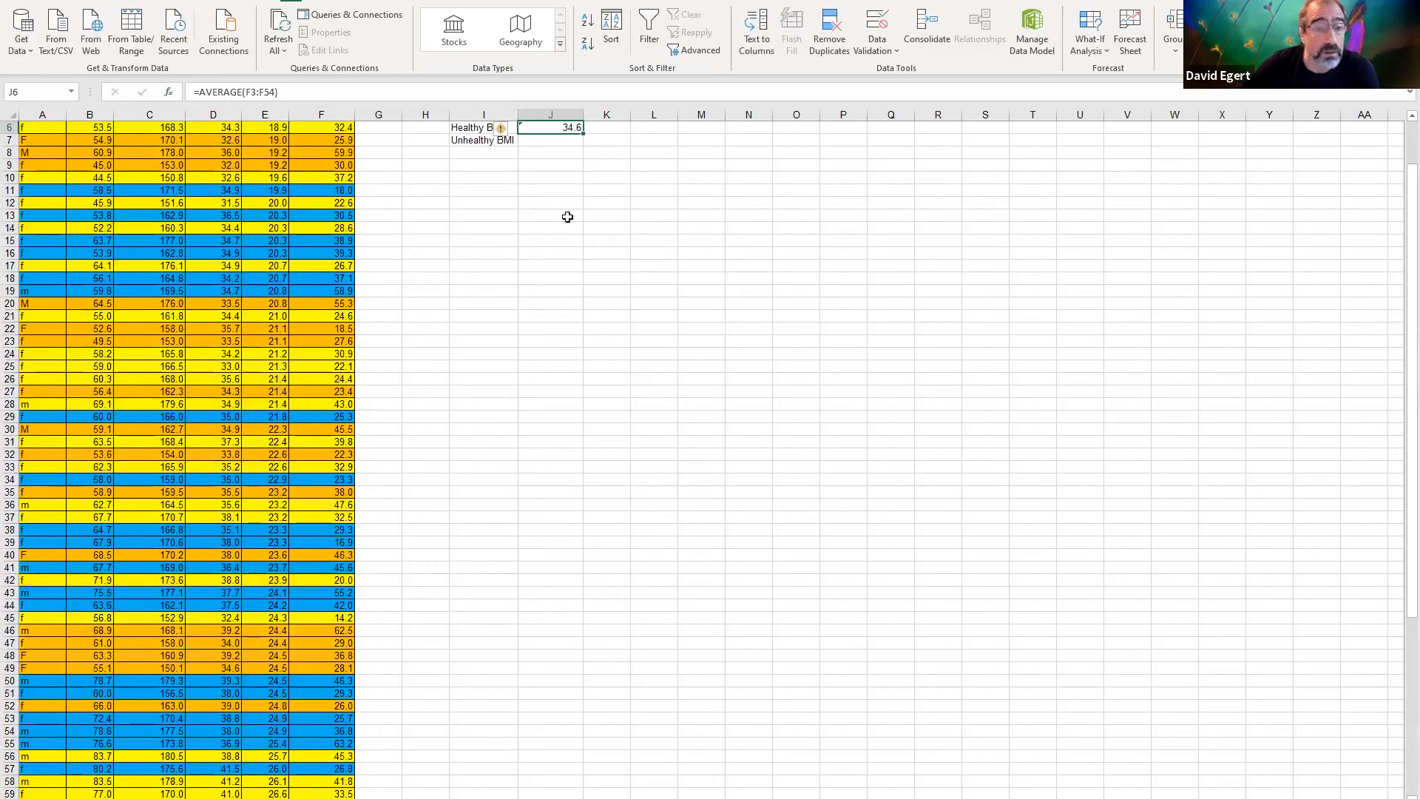
# Calculate the unhealthy BMI group's average jump in J7 with the AVERAGE function over F2 and F55:F79
pyautogui.click(542, 142)
pyautogui.scroll(2, 454, 225)
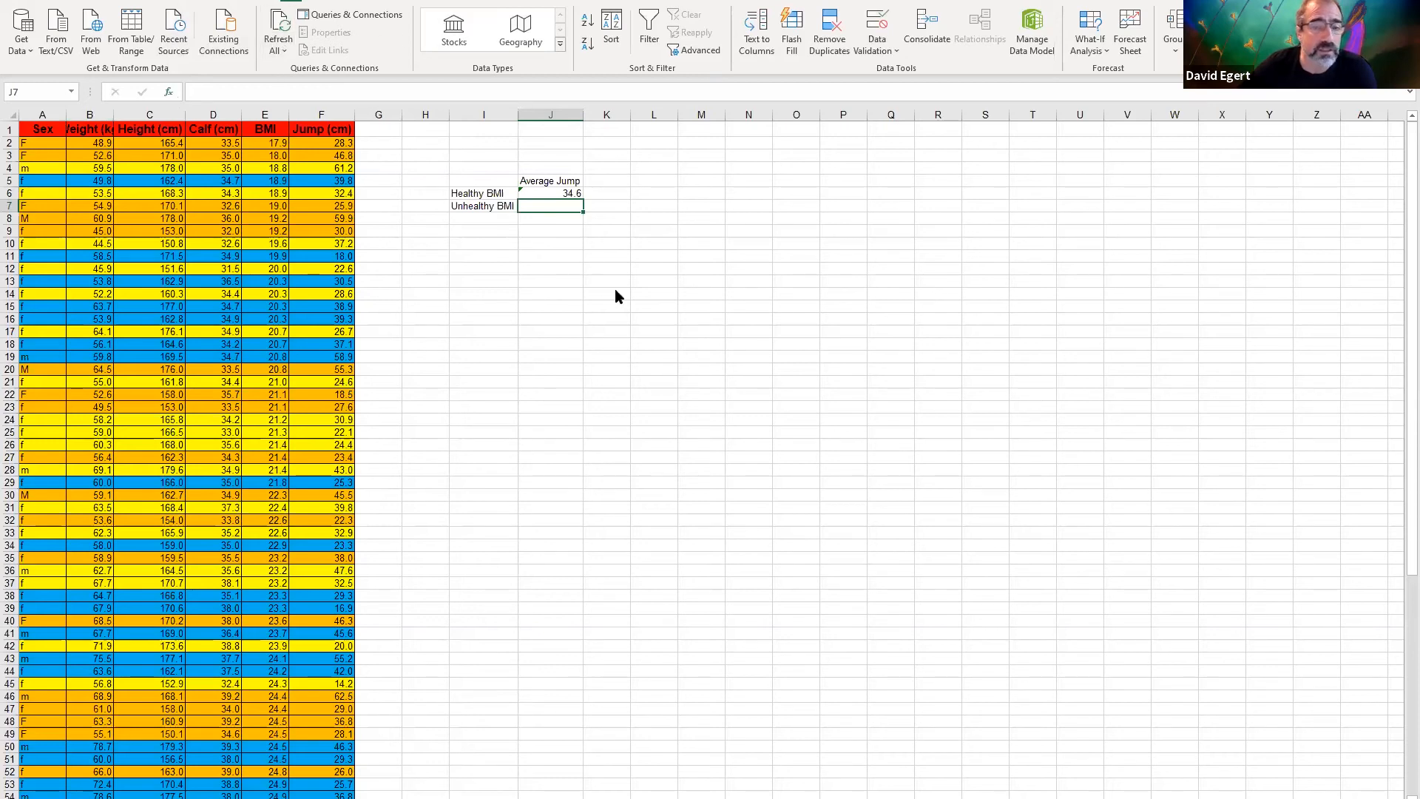
pyautogui.hotkey('shift', 'F3')
pyautogui.click(817, 460)
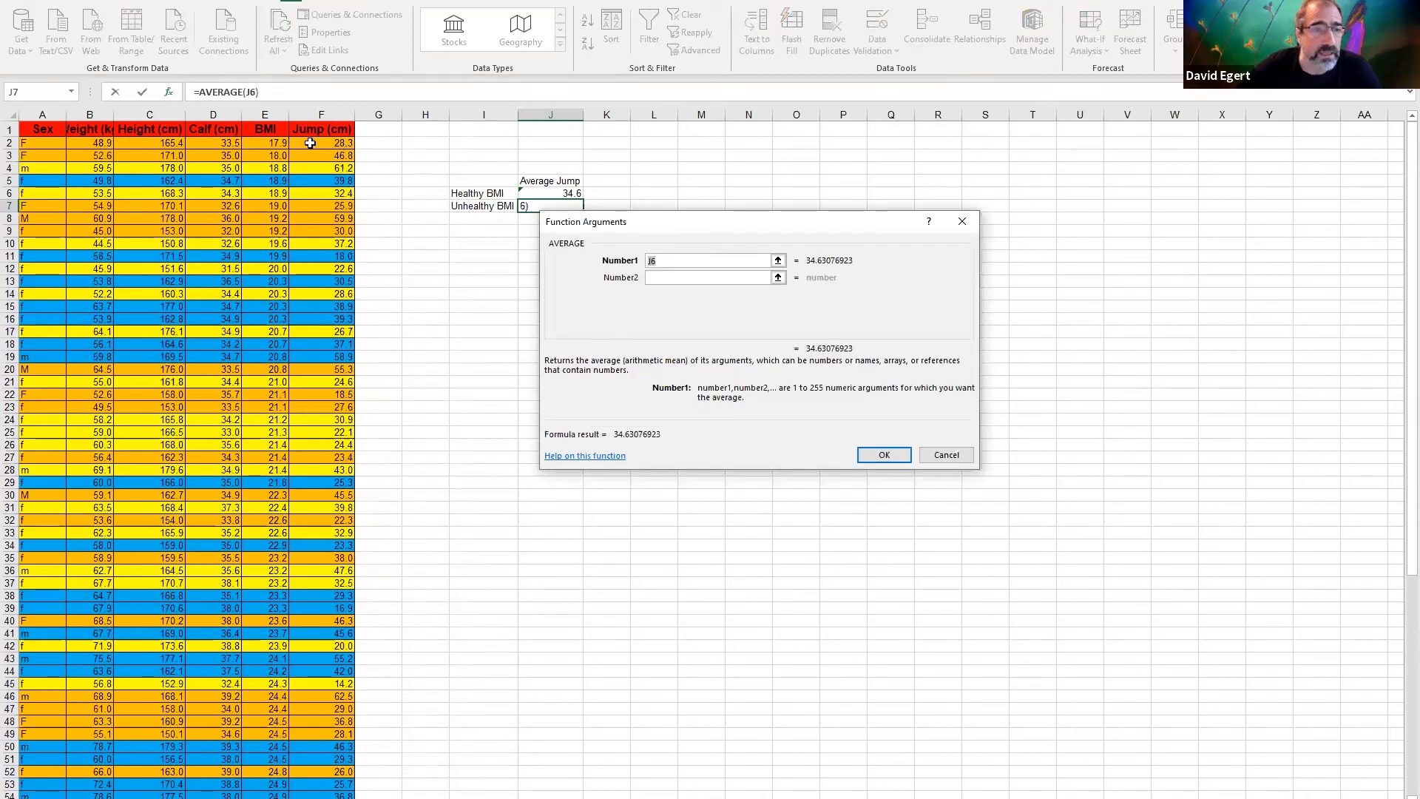
pyautogui.click(310, 143)
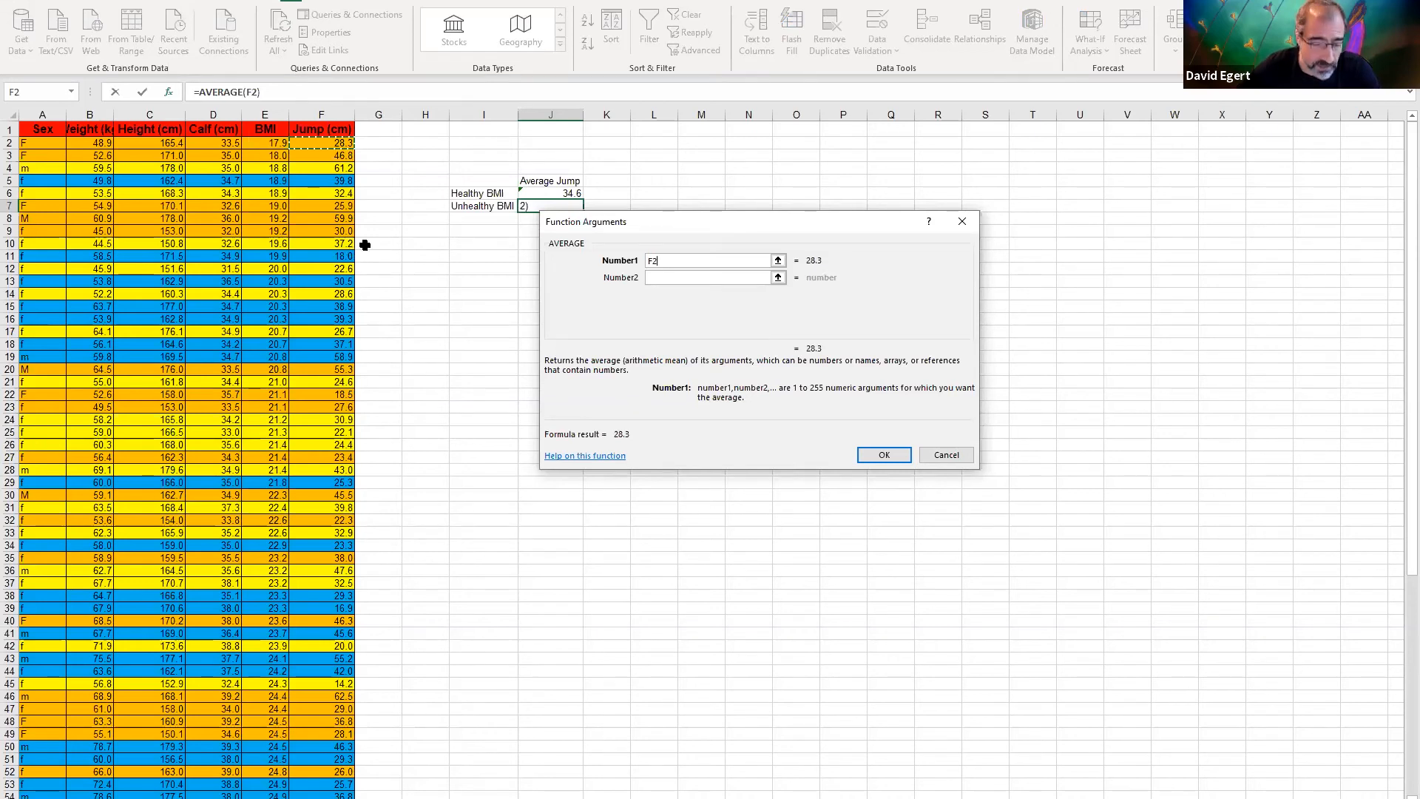
pyautogui.scroll(-3, 384, 222)
pyautogui.scroll(-10, 383, 235)
pyautogui.keyDown('ctrl'); pyautogui.click(338, 616); pyautogui.keyUp('ctrl')
pyautogui.moveTo(337, 617); pyautogui.dragTo(371, 307)
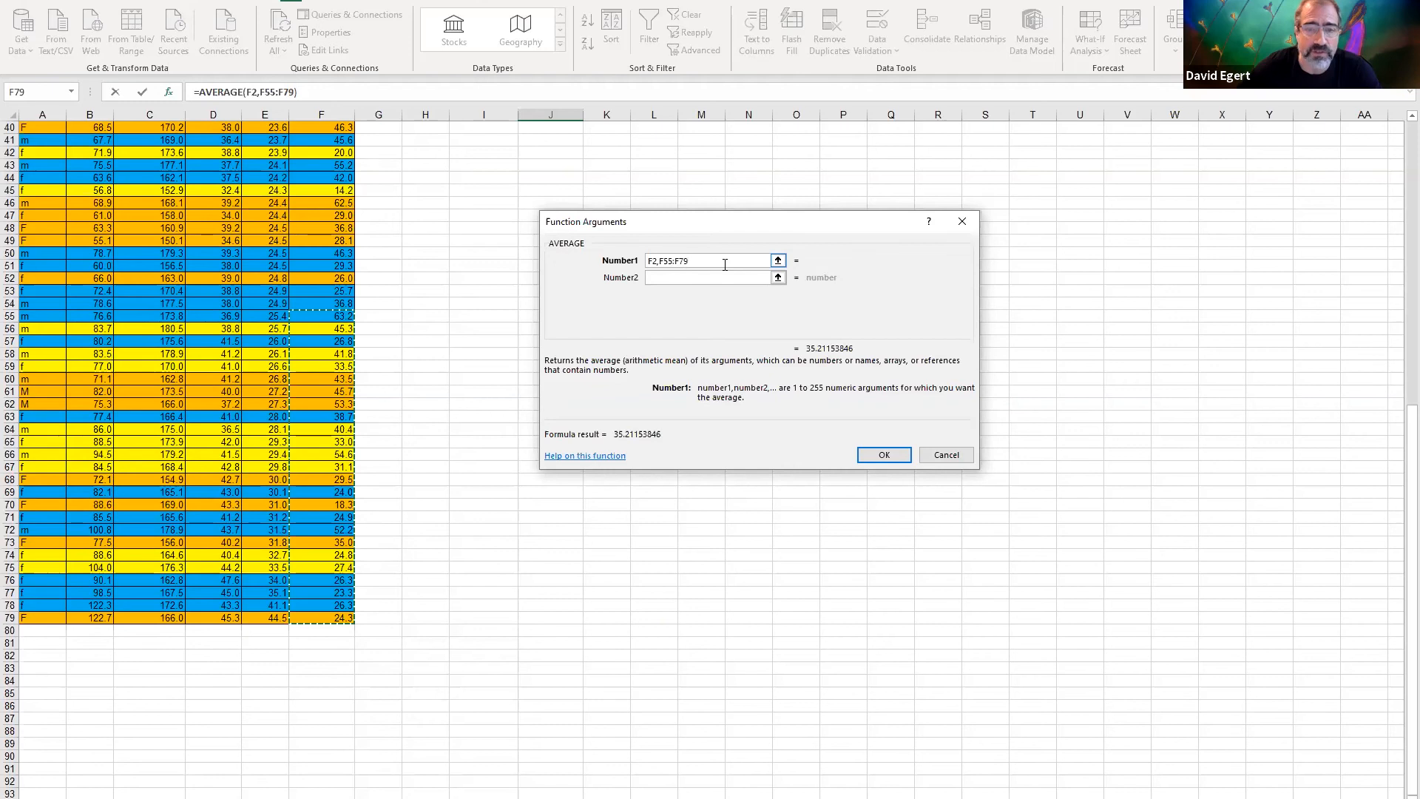
pyautogui.click(888, 458)
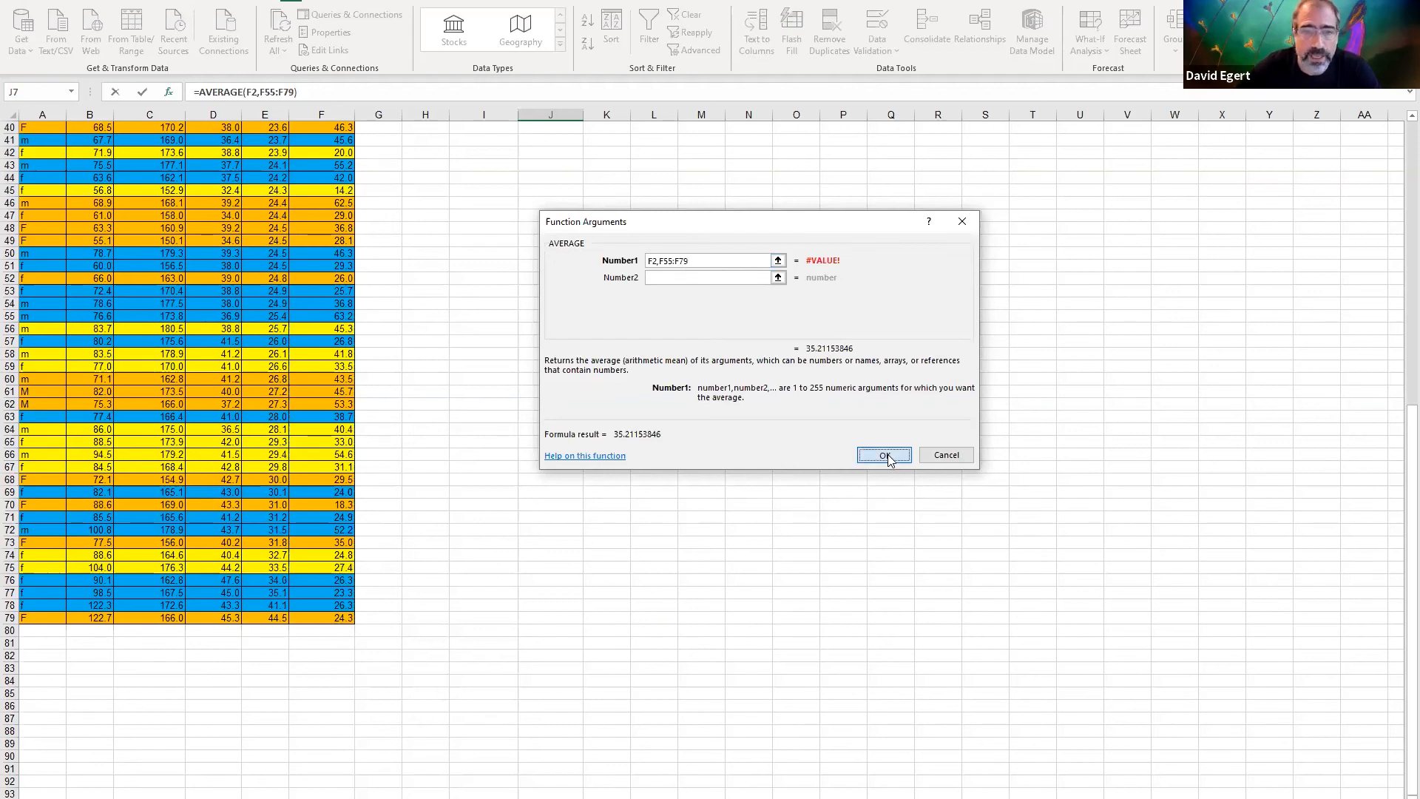
# Insert a clustered column chart from the summary table I5:J7 and enlarge it up to row 7
pyautogui.scroll(2, 886, 456)
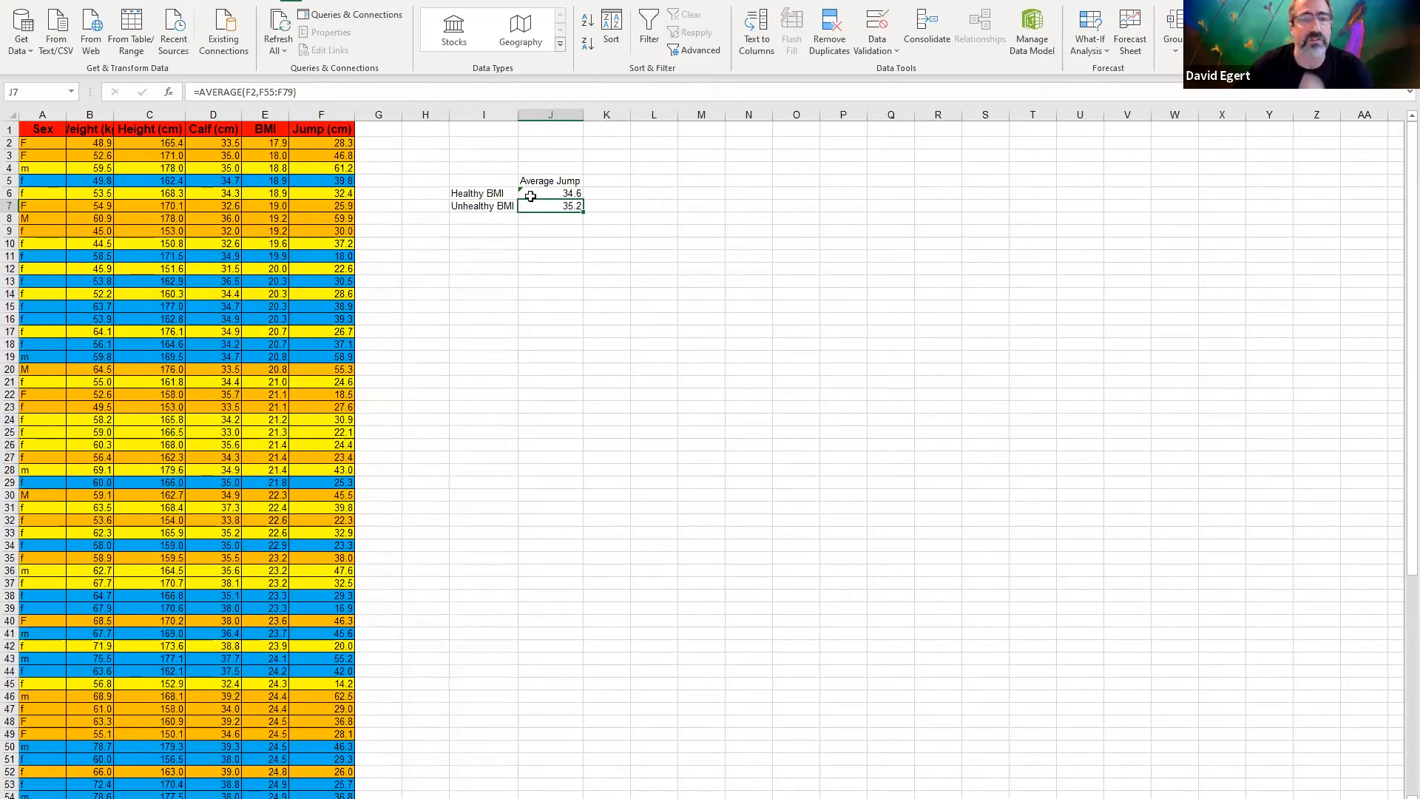
pyautogui.moveTo(484, 178); pyautogui.dragTo(565, 207)
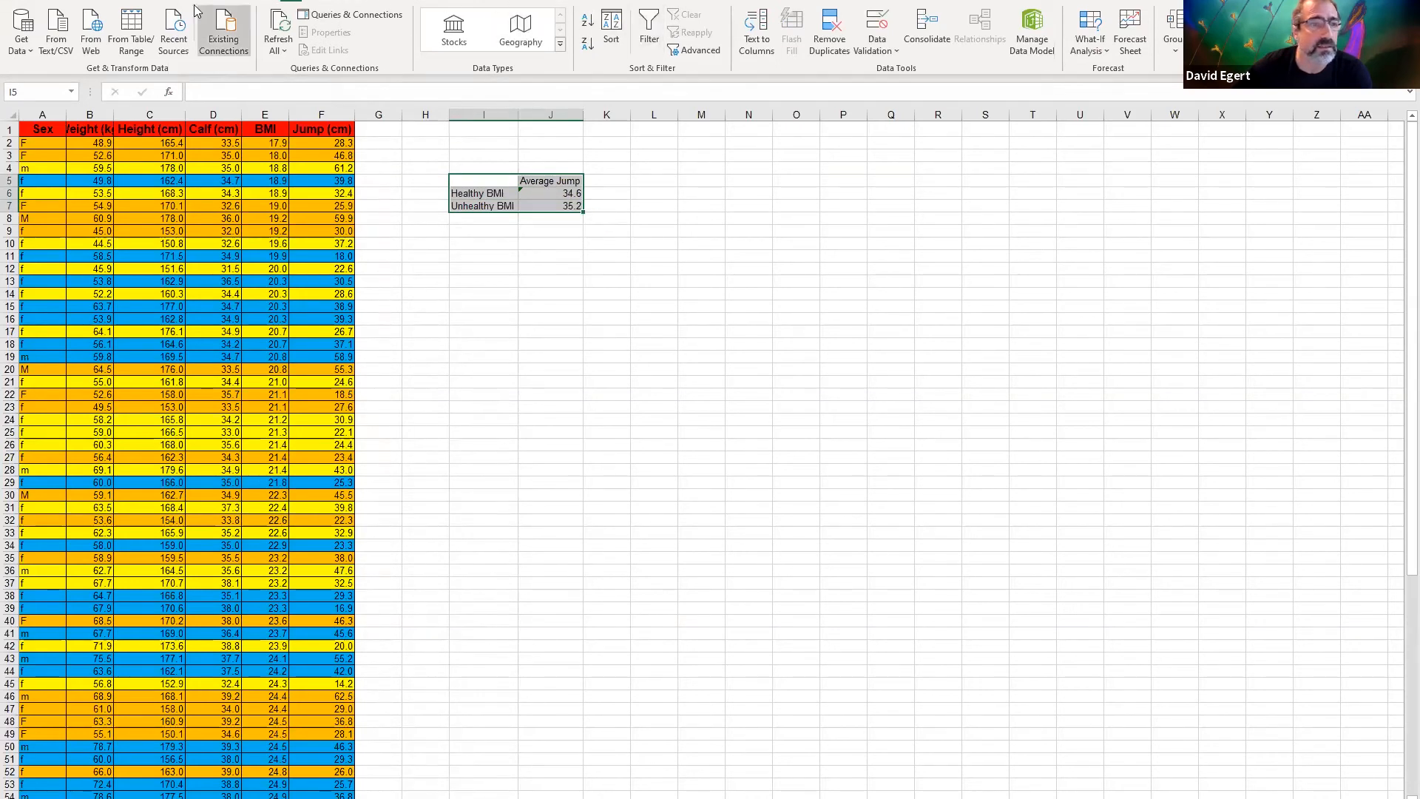
pyautogui.click(111, 1)
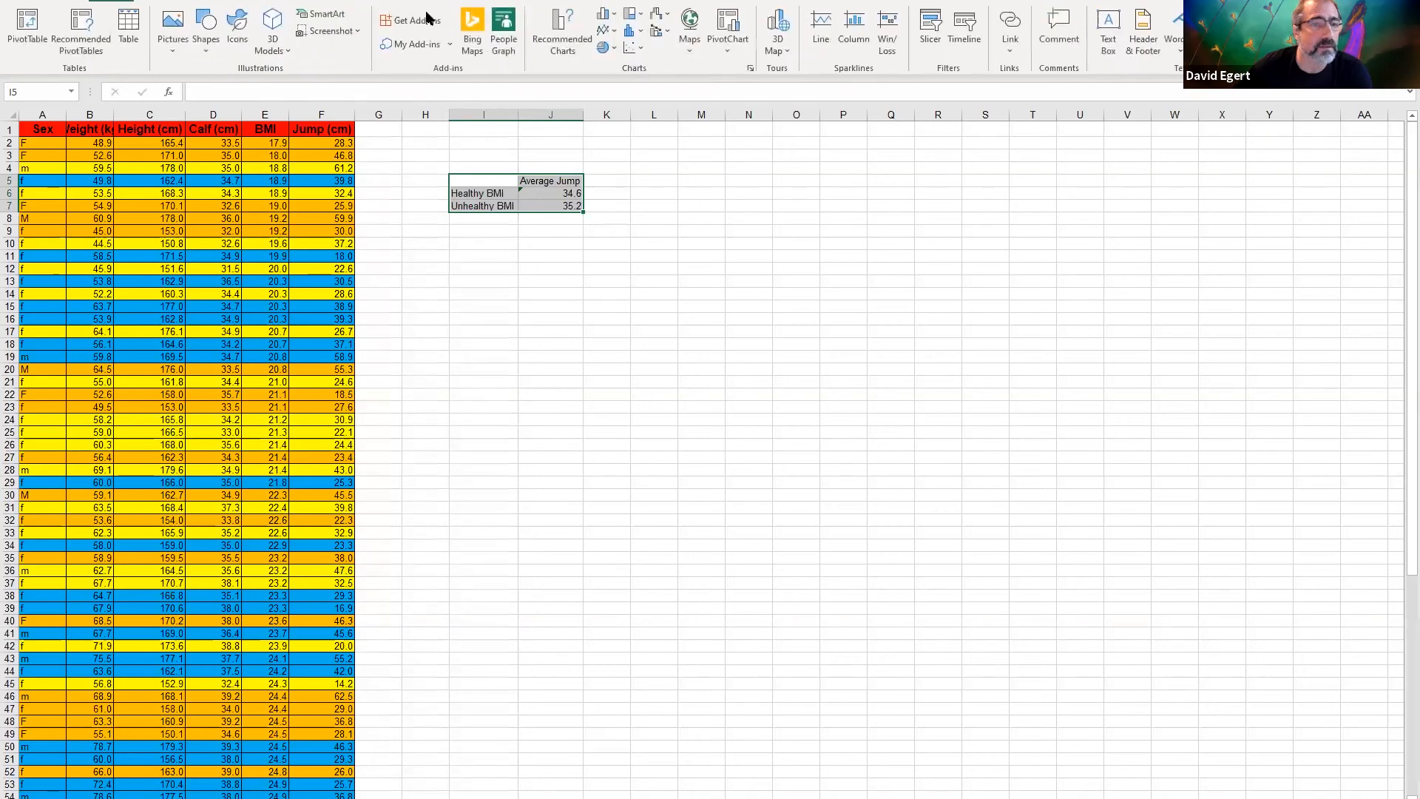
pyautogui.click(607, 17)
pyautogui.click(623, 139)
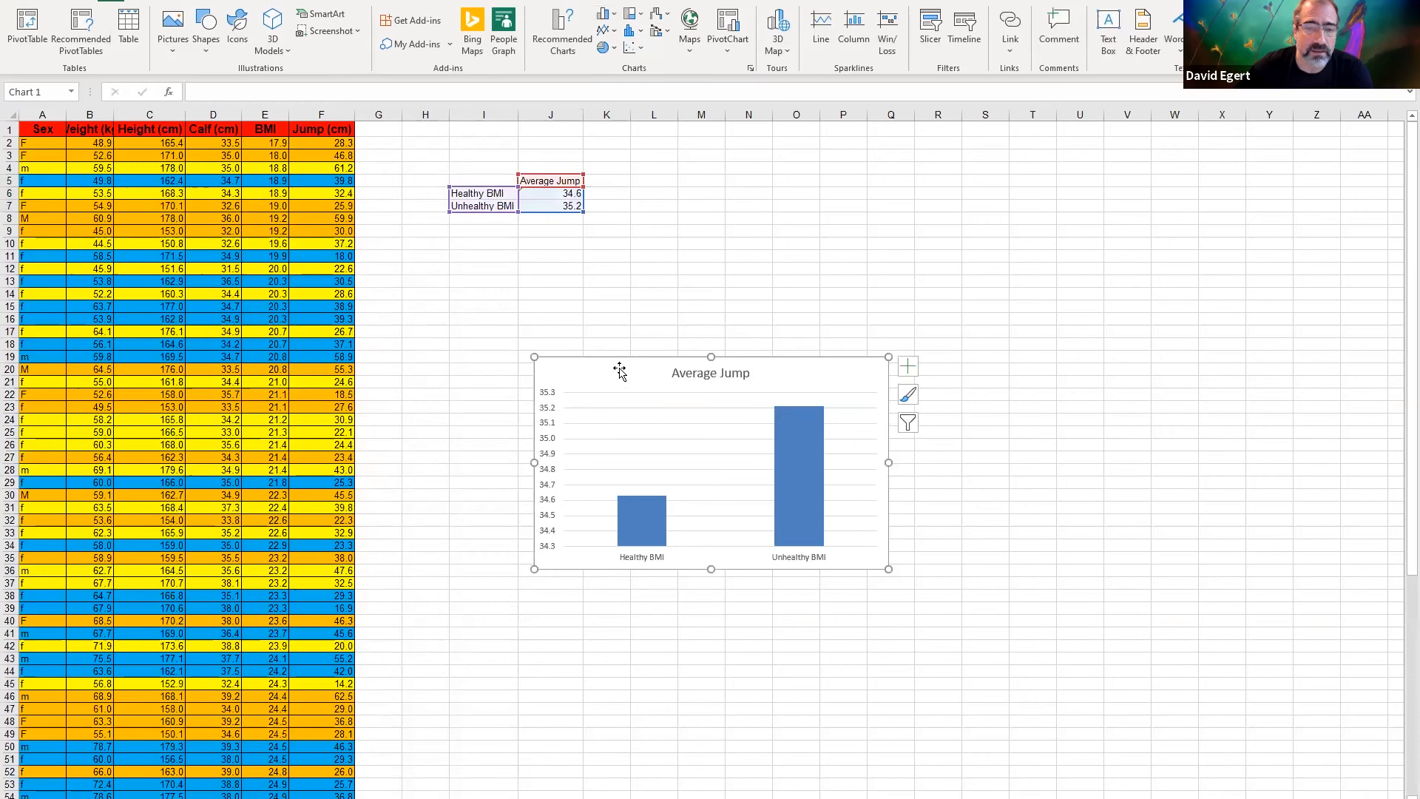
pyautogui.moveTo(534, 359); pyautogui.dragTo(491, 207)
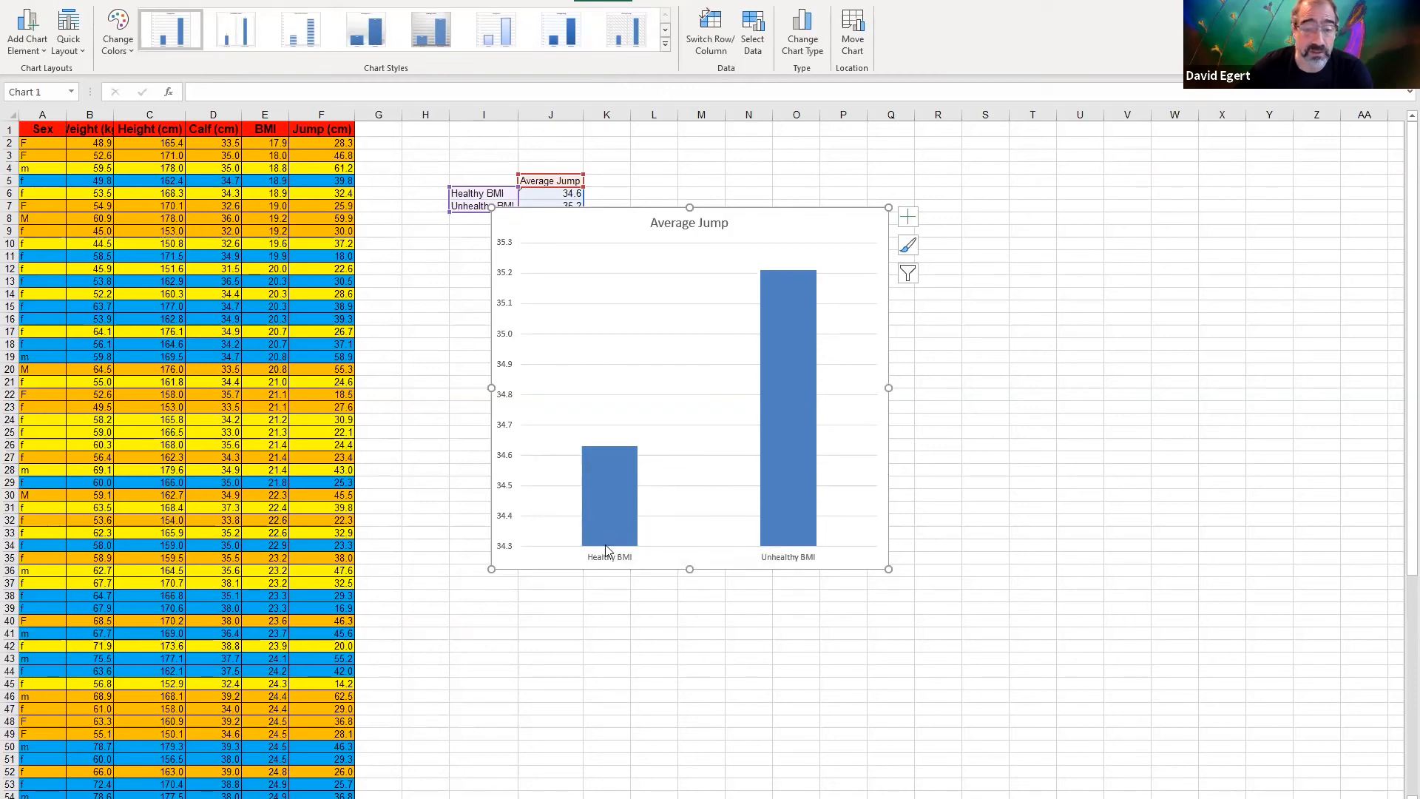
# Remove the primary vertical axis from the BMI column chart
pyautogui.moveTo(619, 519)
pyautogui.scroll(-3, 618, 518)
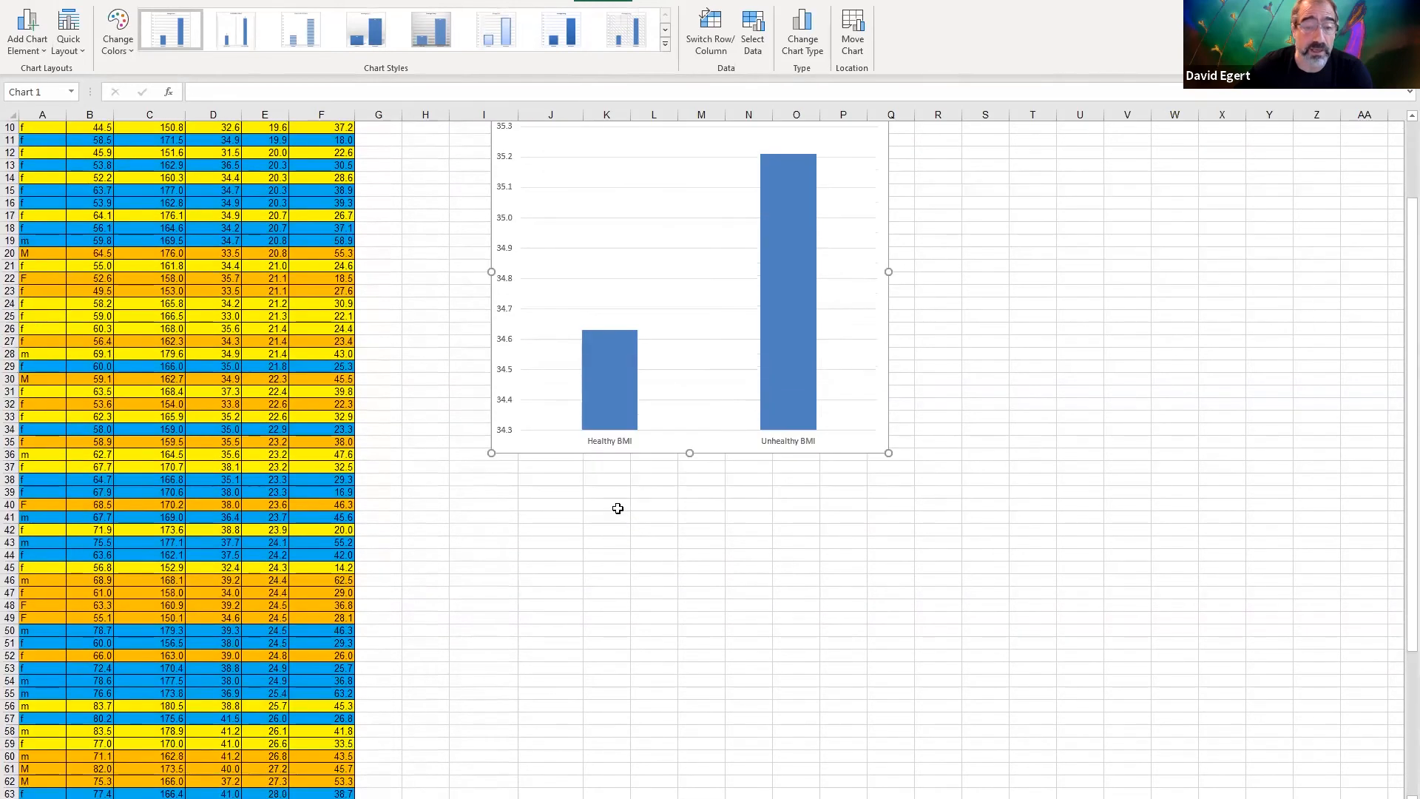
pyautogui.click(27, 42)
pyautogui.moveTo(45, 70)
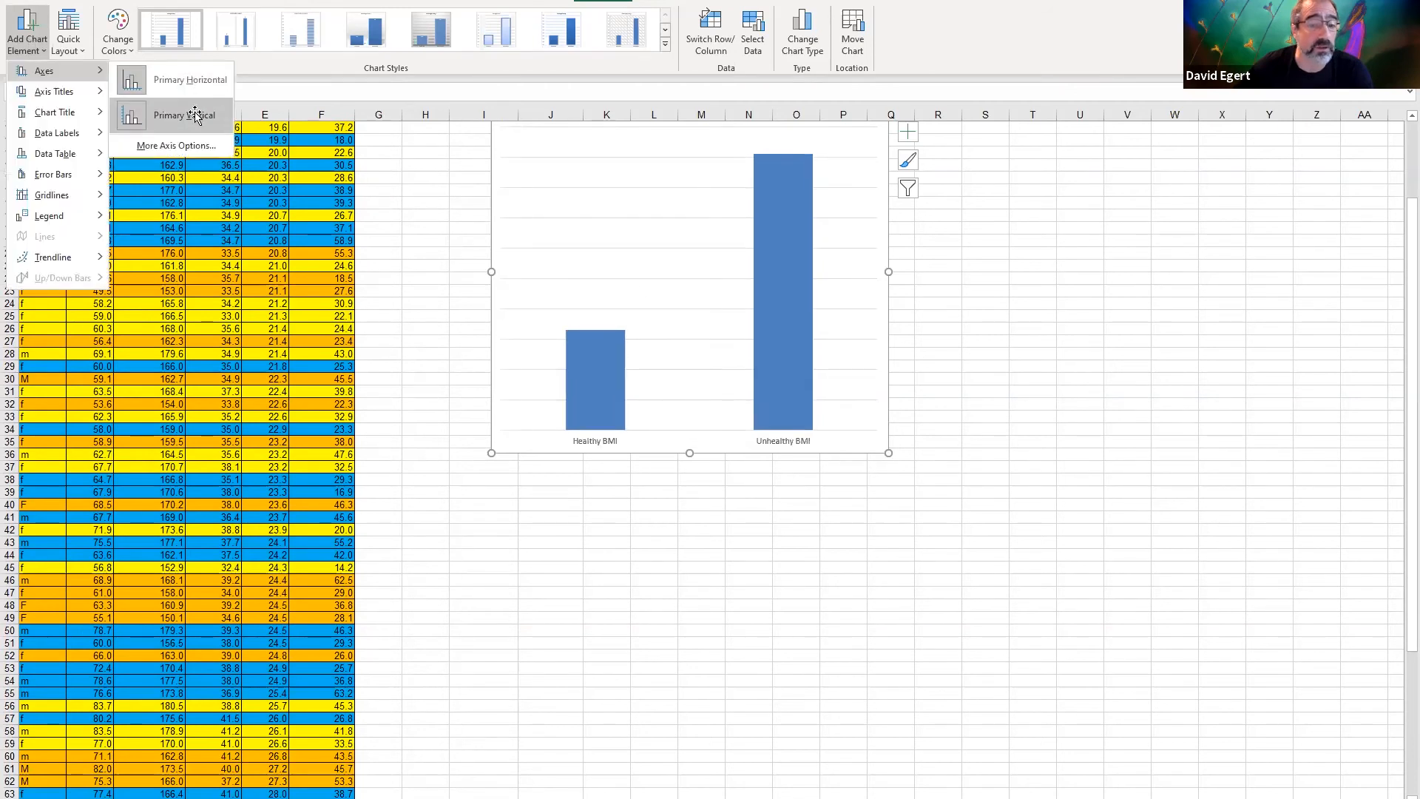
pyautogui.click(196, 114)
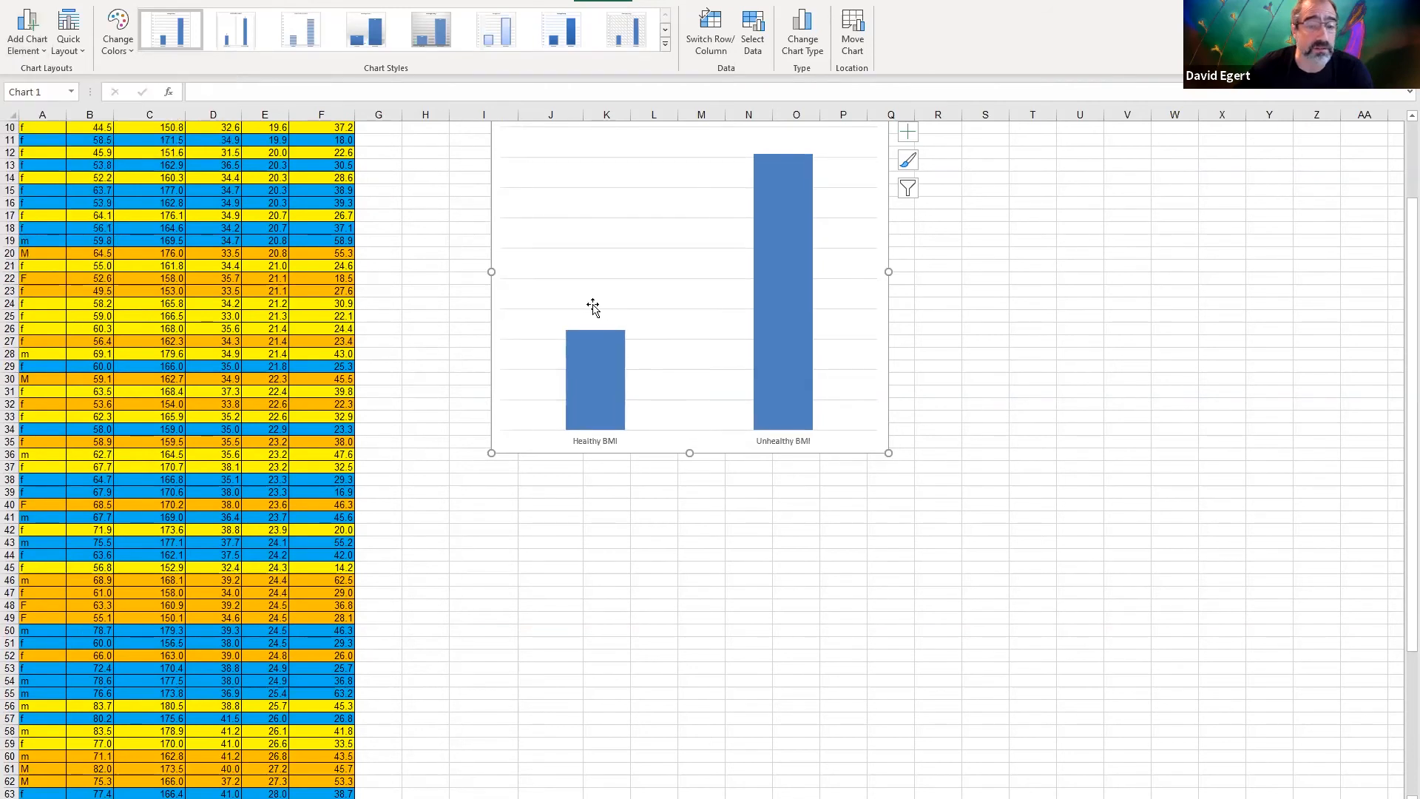
# Add a primary vertical axis title to the BMI column chart reading "average jump (cm)"
pyautogui.click(22, 49)
pyautogui.moveTo(54, 91)
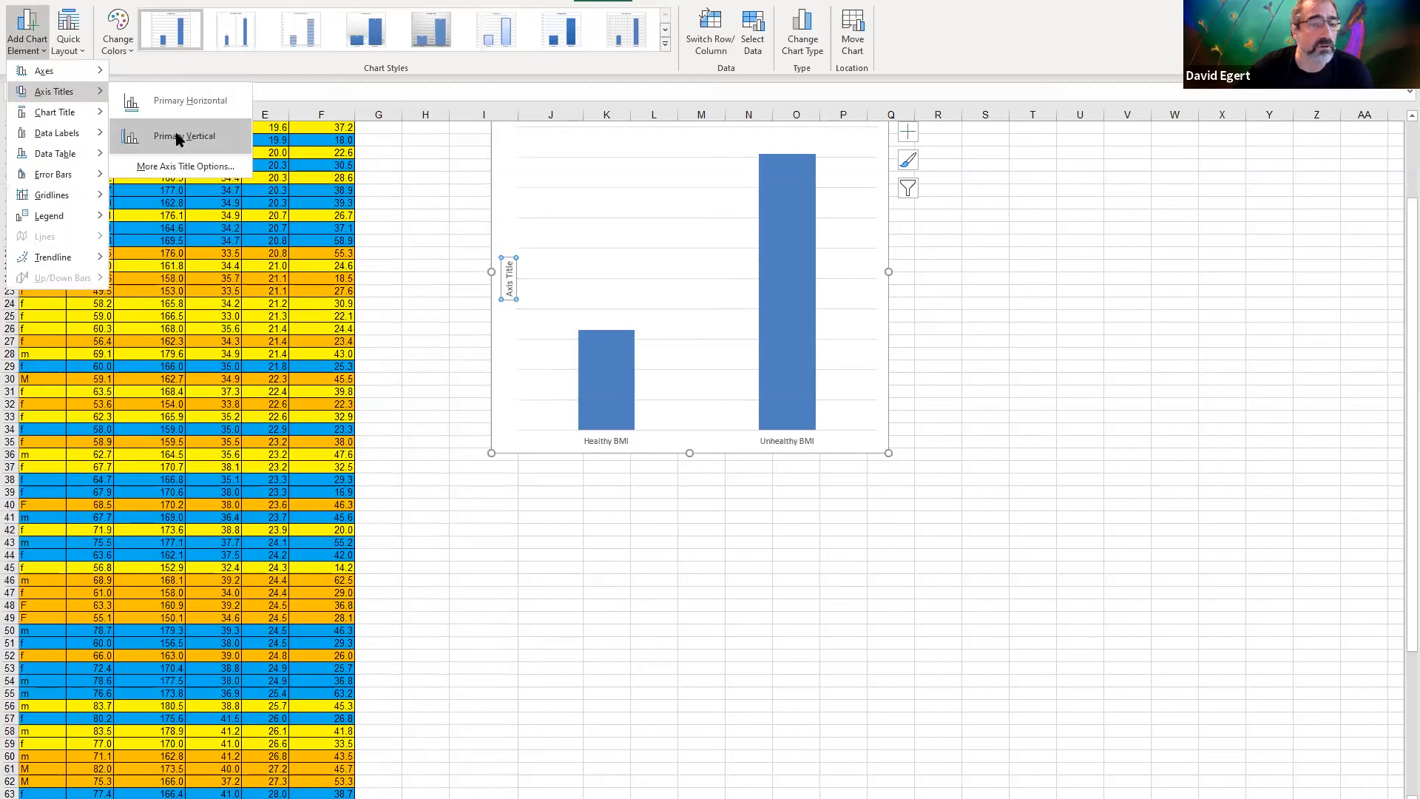
pyautogui.click(176, 133)
pyautogui.click(386, 88)
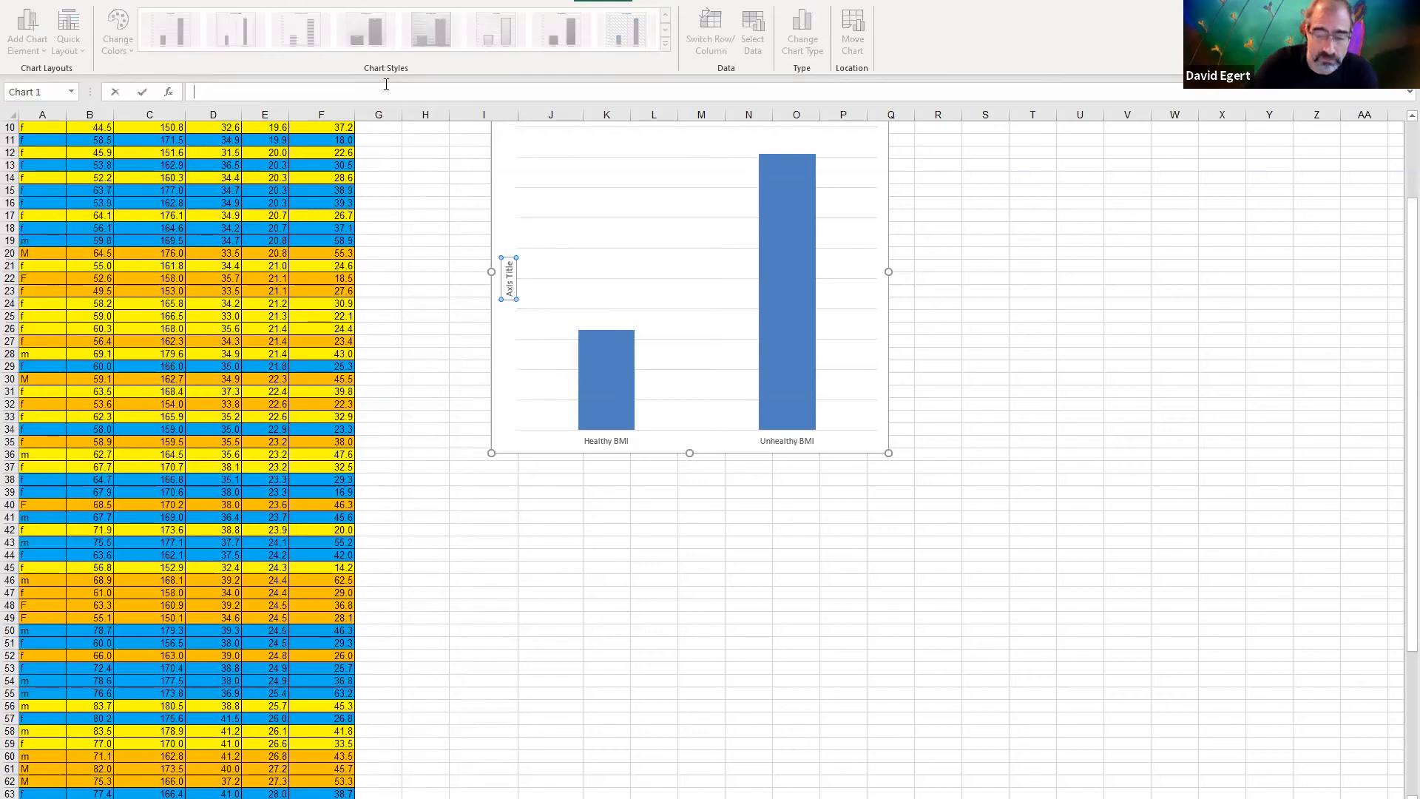
pyautogui.write('average jump (cm')
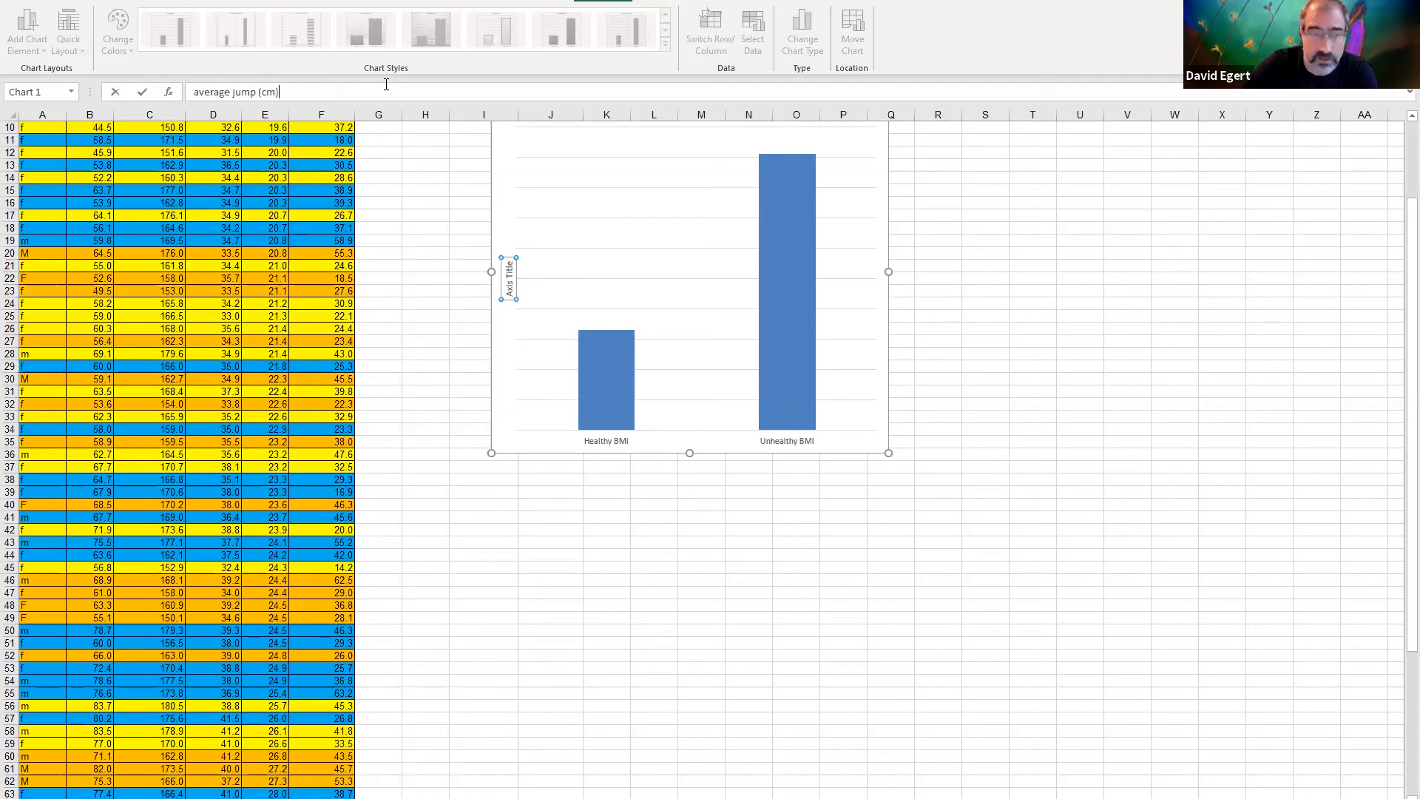
pyautogui.press('Return')
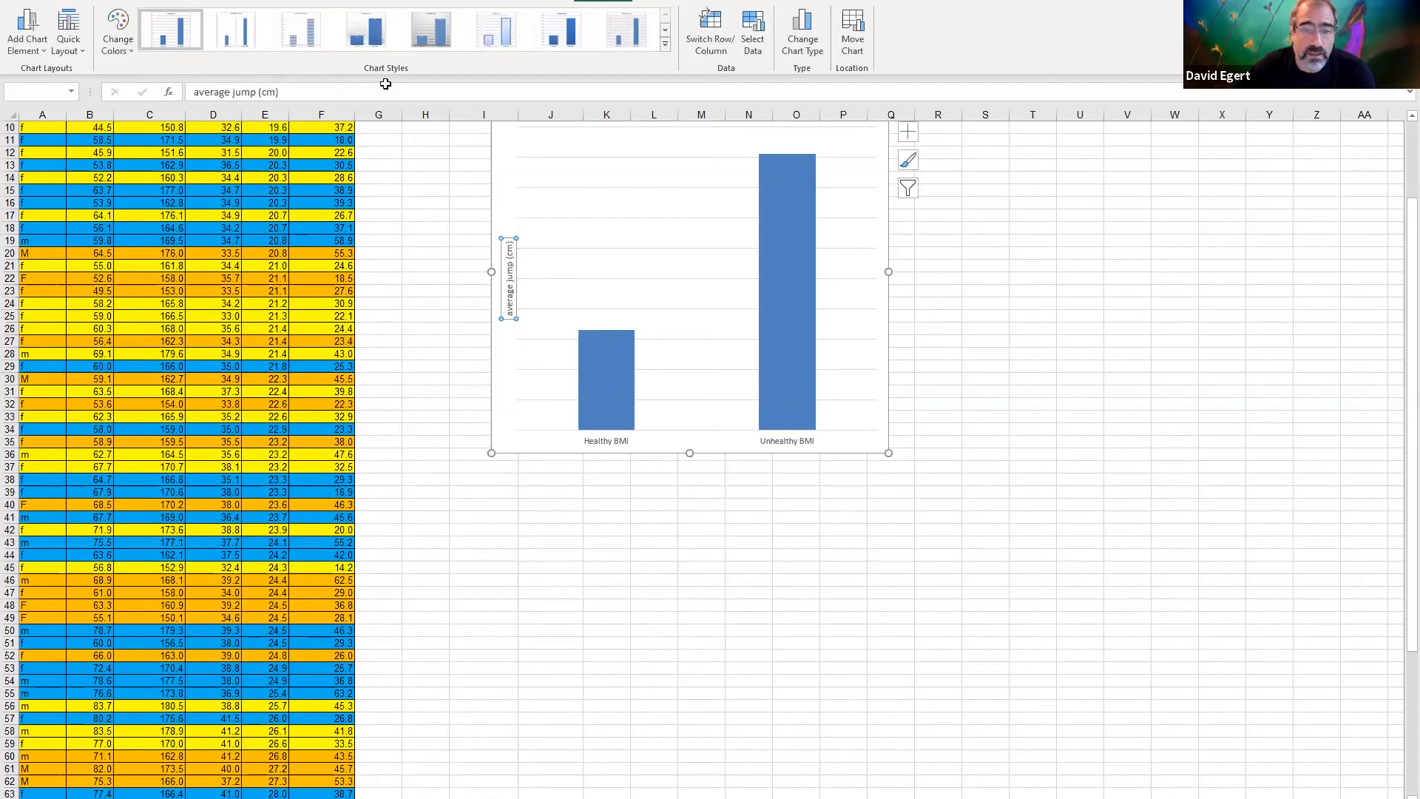
pyautogui.scroll(3, 622, 286)
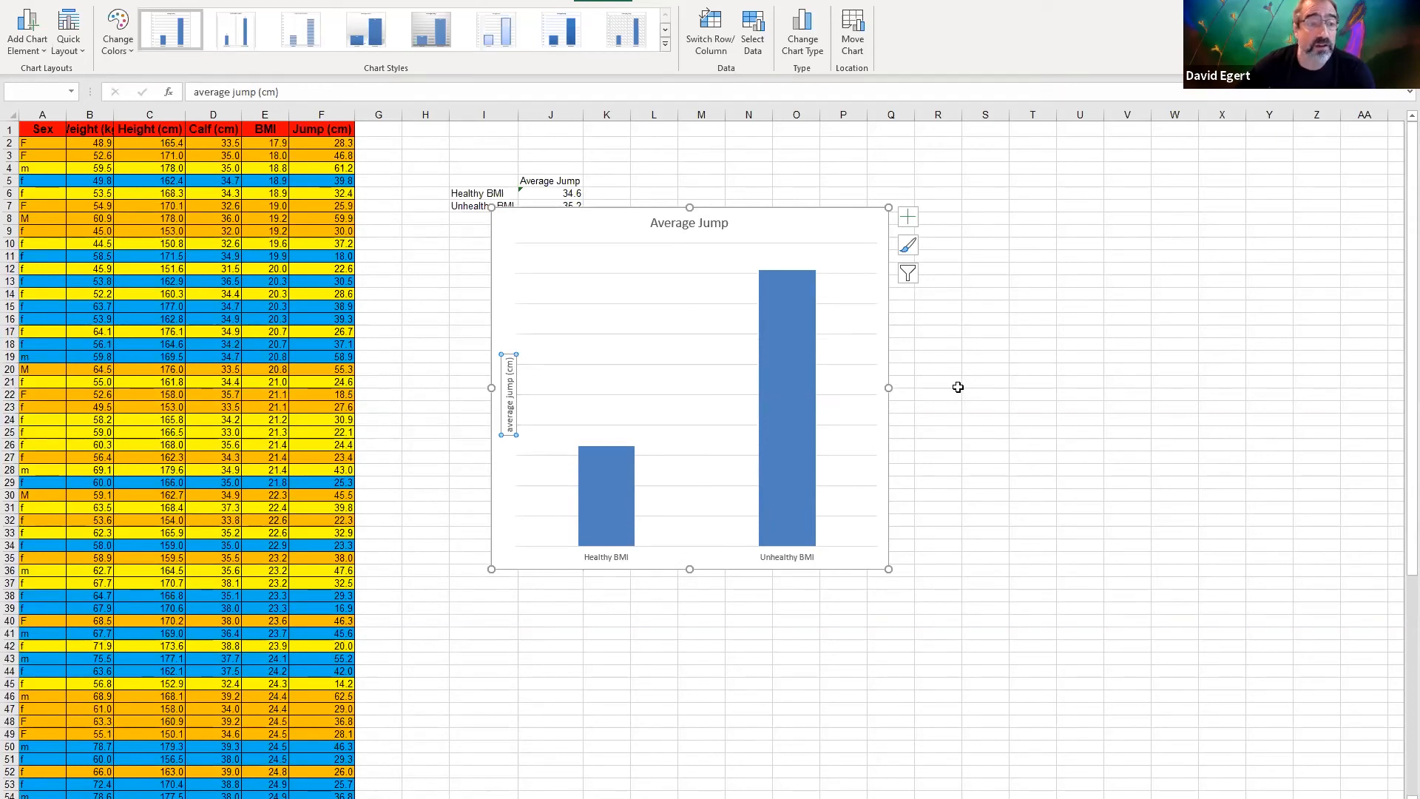
pyautogui.click(977, 346)
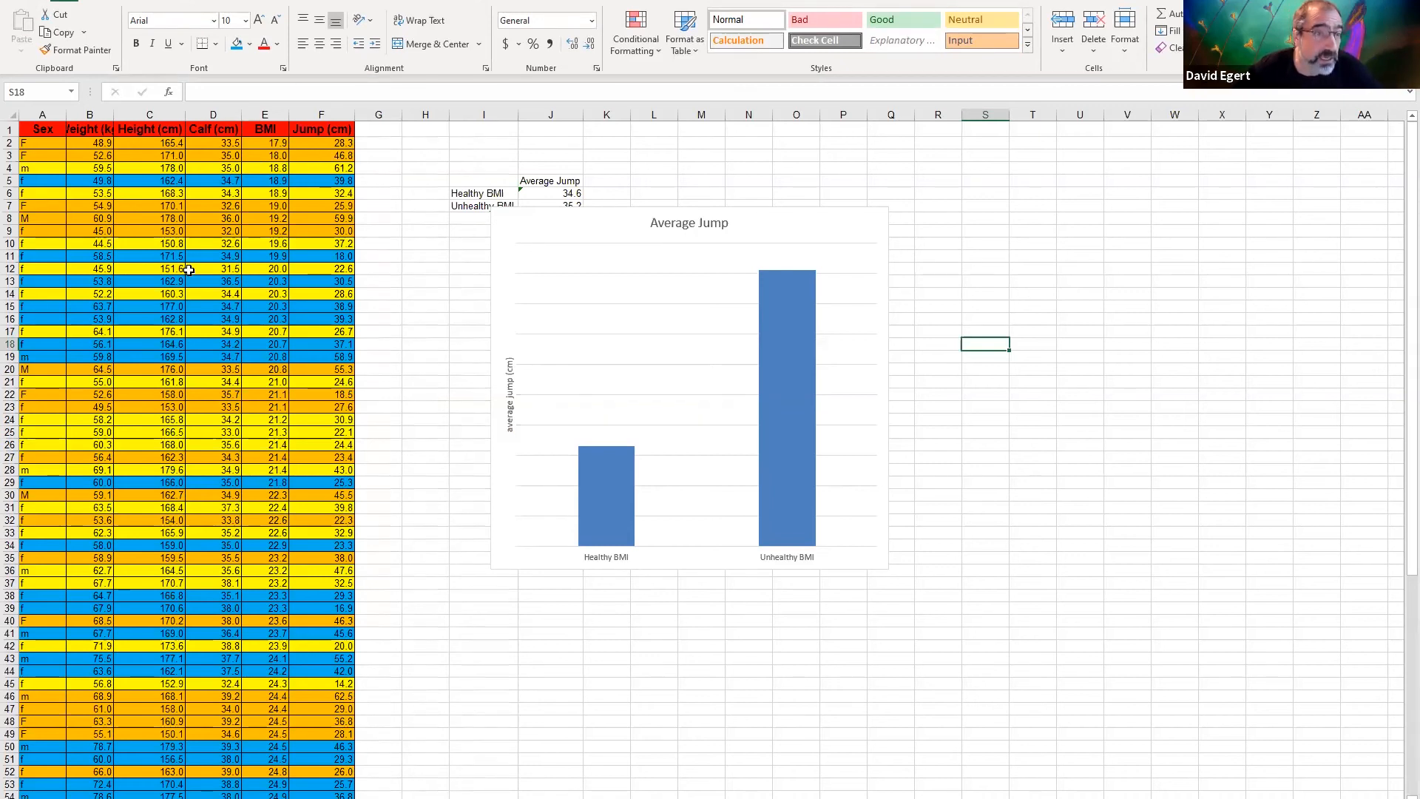
pyautogui.click(1004, 303)
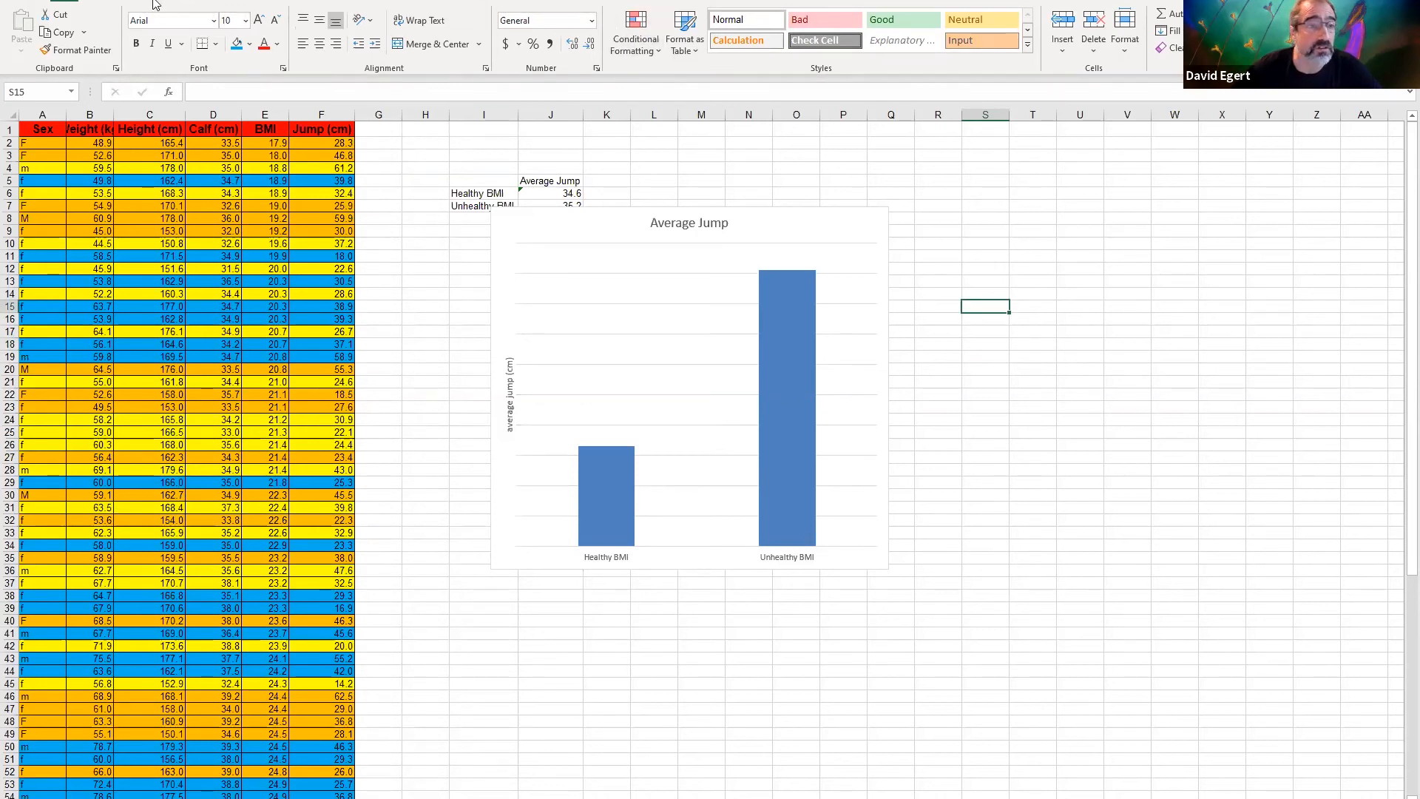
# Insert an empty scatter chart beside the BMI column chart and resize it to about columns S to AD, down to row 35
pyautogui.click(123, 4)
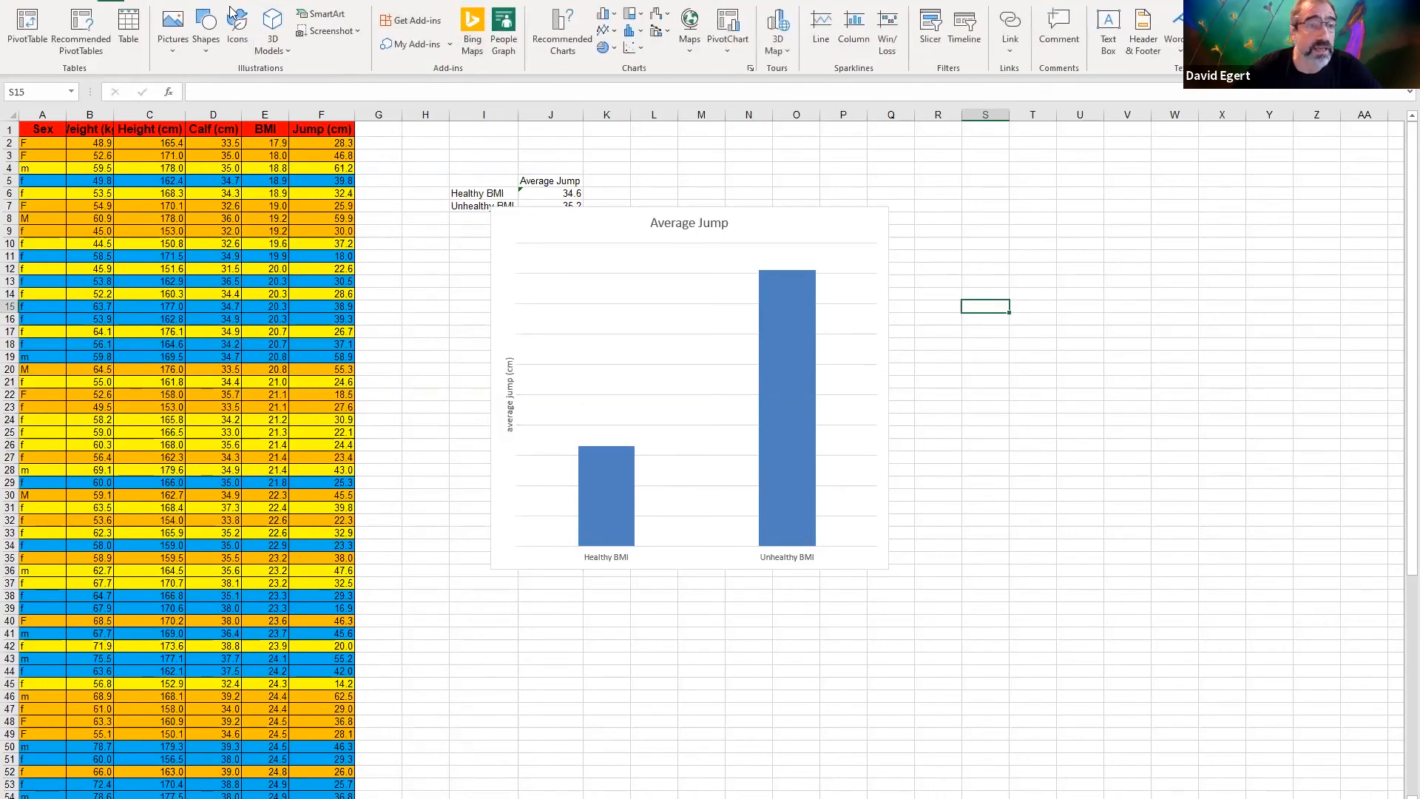
pyautogui.click(627, 49)
pyautogui.moveTo(650, 377); pyautogui.dragTo(1075, 219)
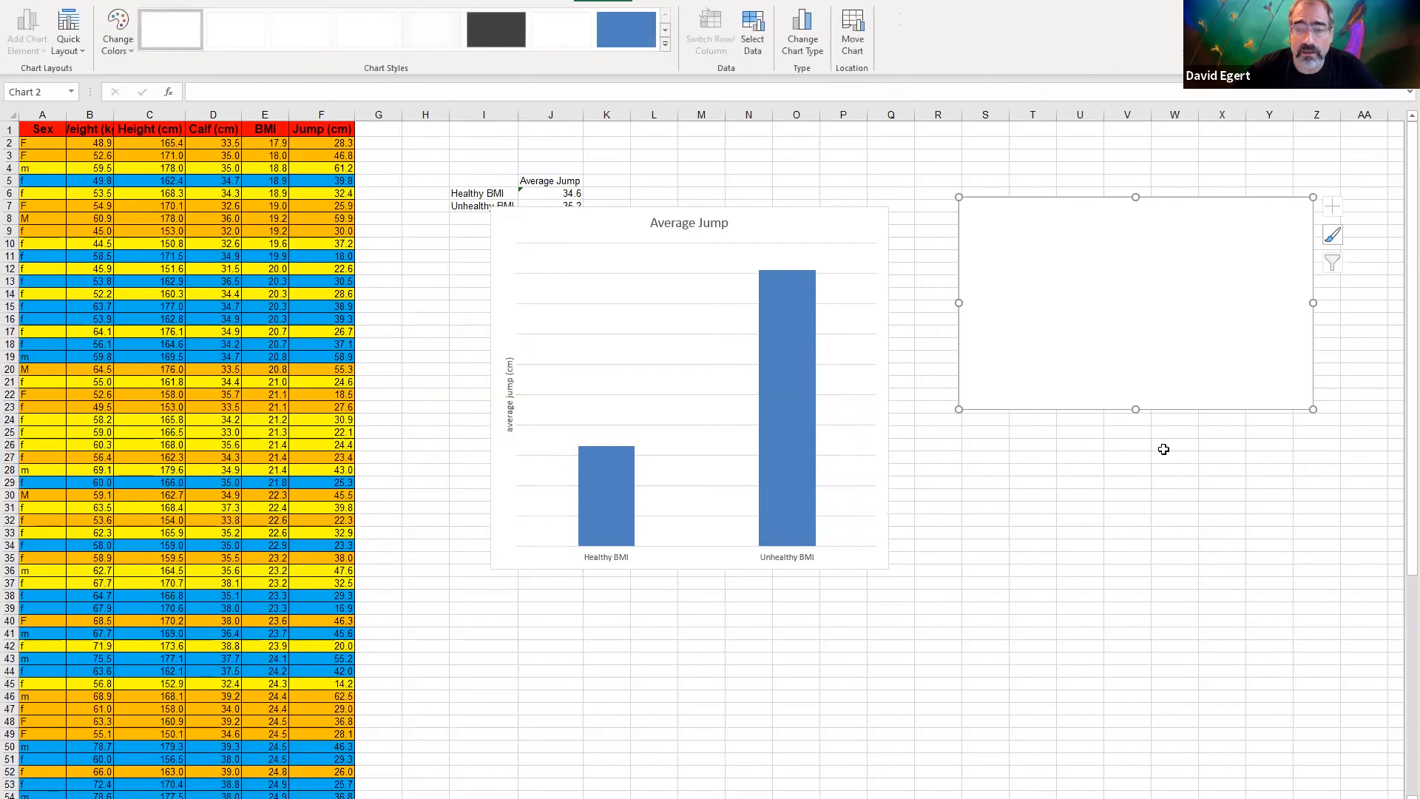
pyautogui.moveTo(1313, 409); pyautogui.dragTo(1398, 565)
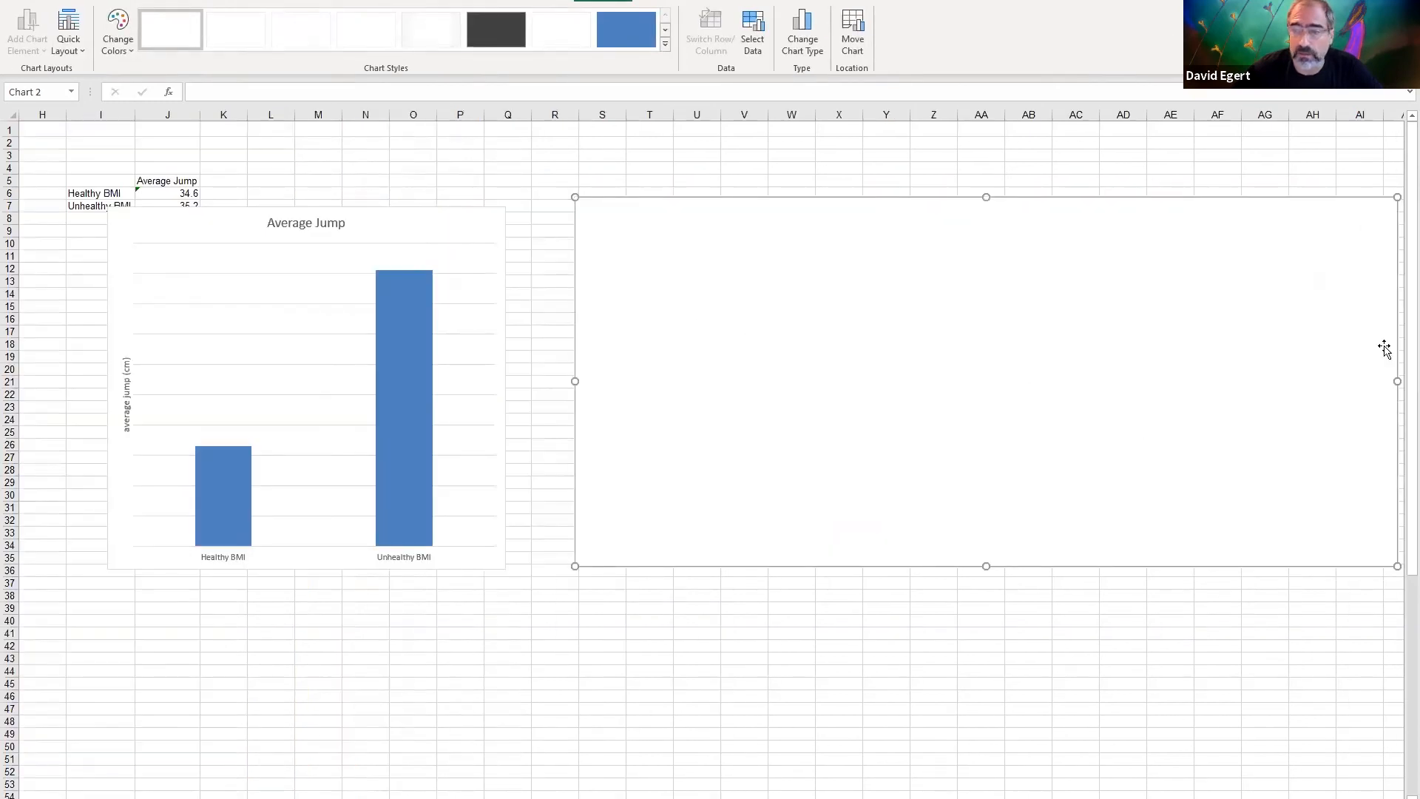
pyautogui.moveTo(1397, 381); pyautogui.dragTo(1137, 398)
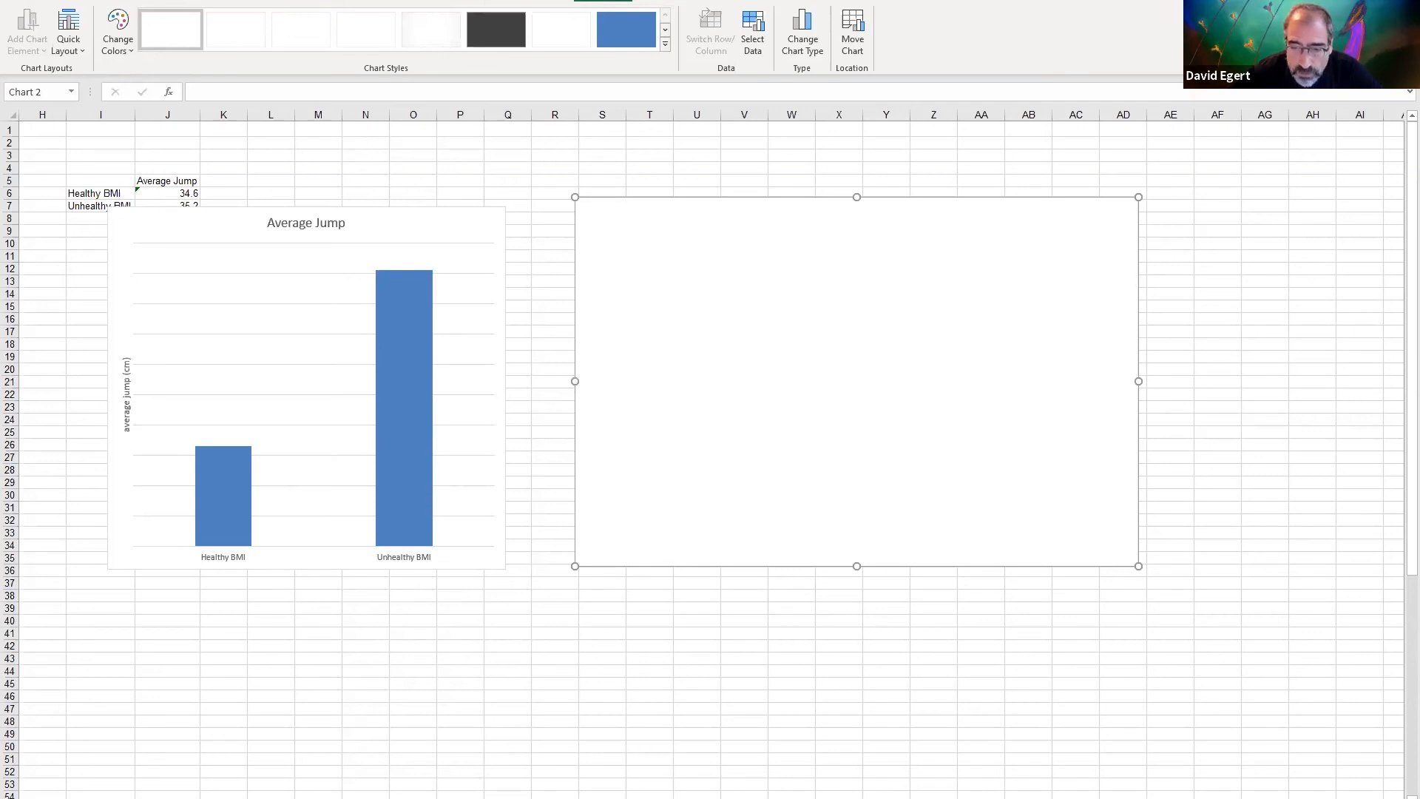
# Add a data series to the empty scatter chart with the calf values D3:D54 as its X values
pyautogui.hscroll(-5, 903, 631)
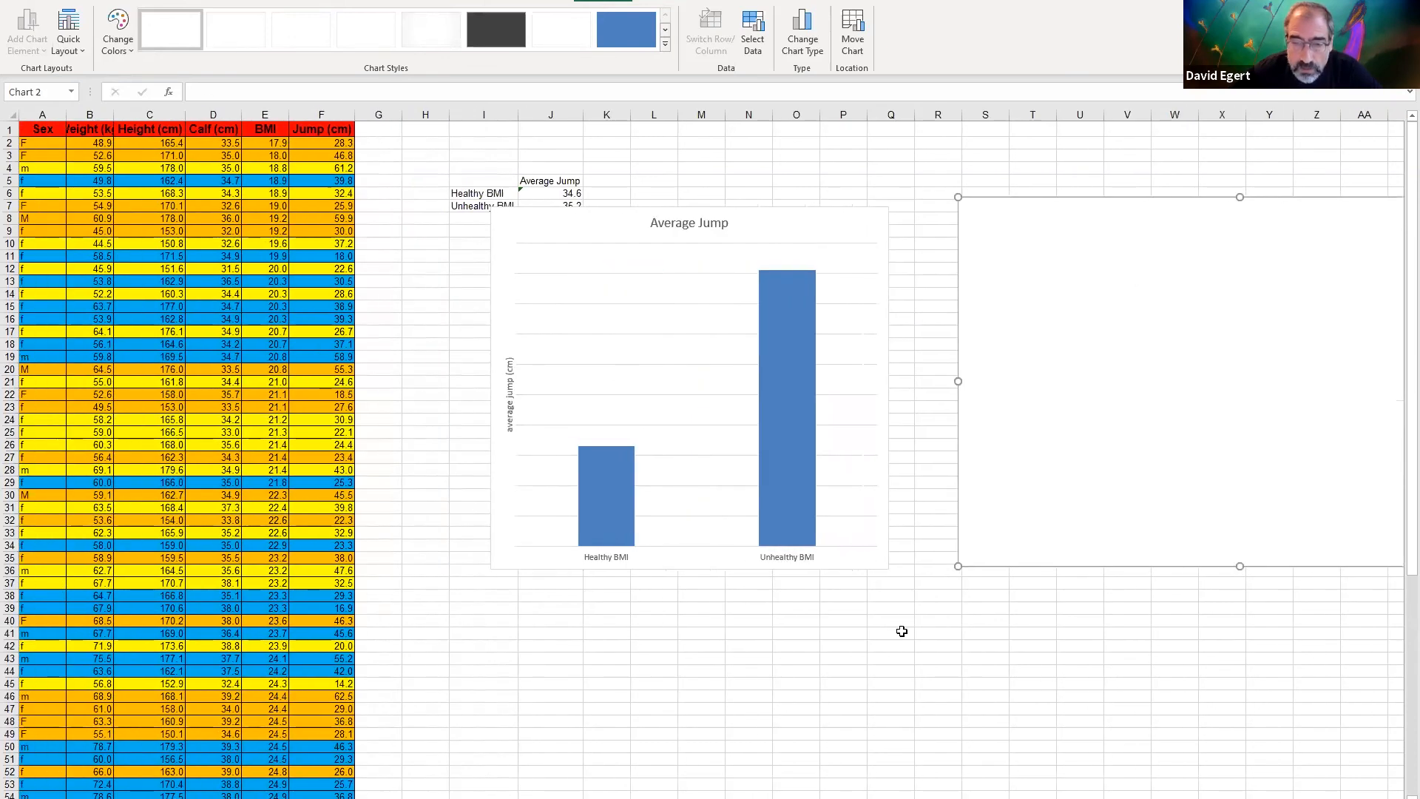
pyautogui.rightClick(1027, 330)
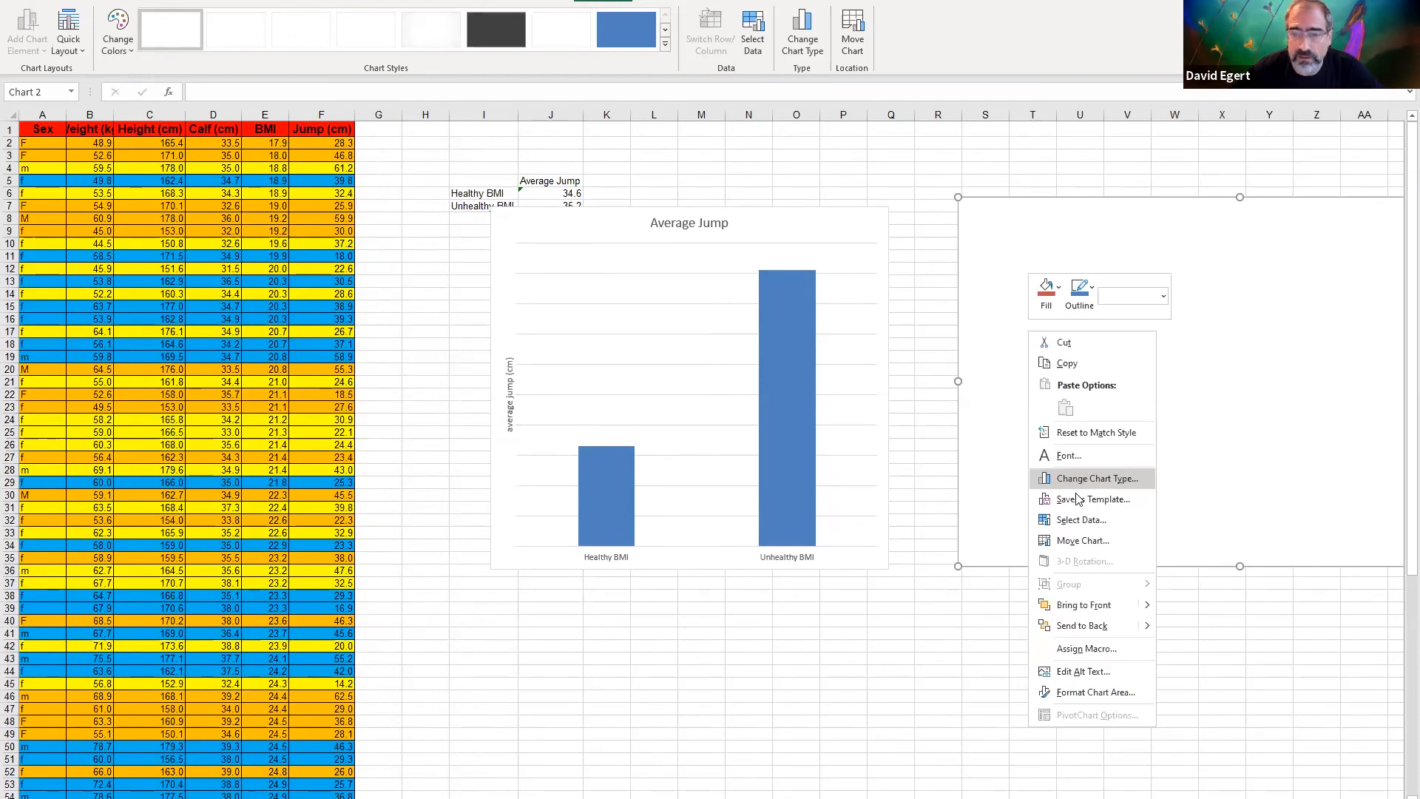
pyautogui.click(1078, 521)
pyautogui.click(576, 363)
pyautogui.click(750, 369)
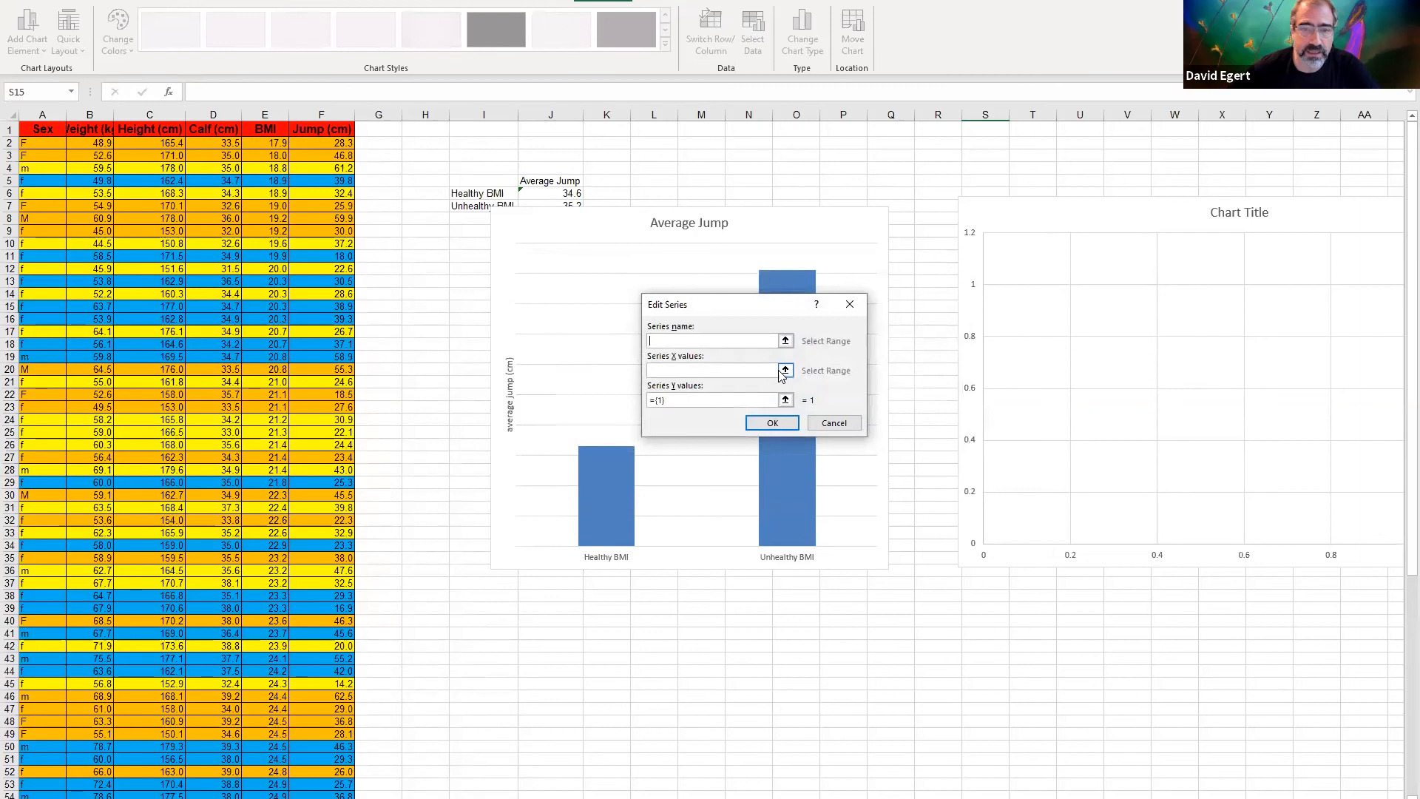
pyautogui.click(785, 371)
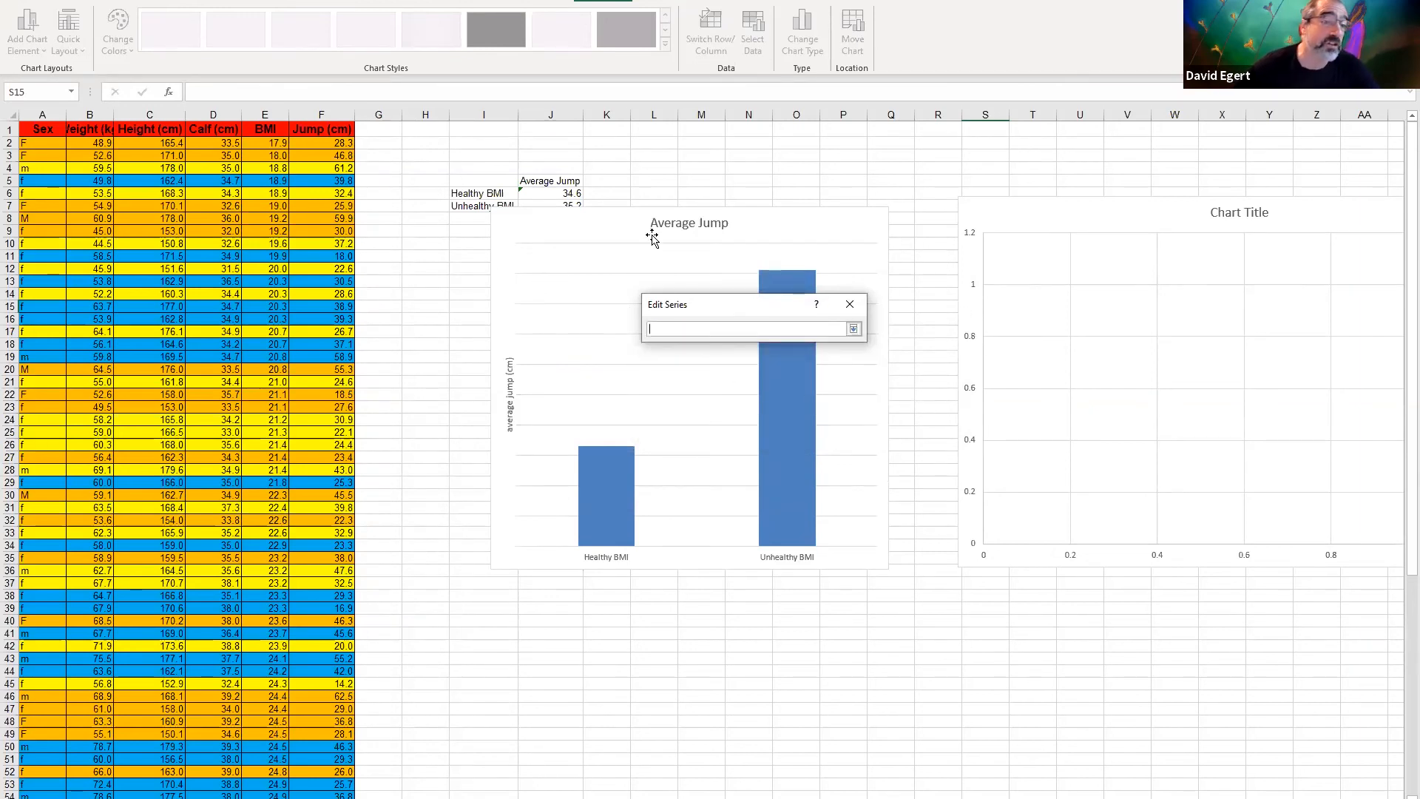
pyautogui.click(228, 156)
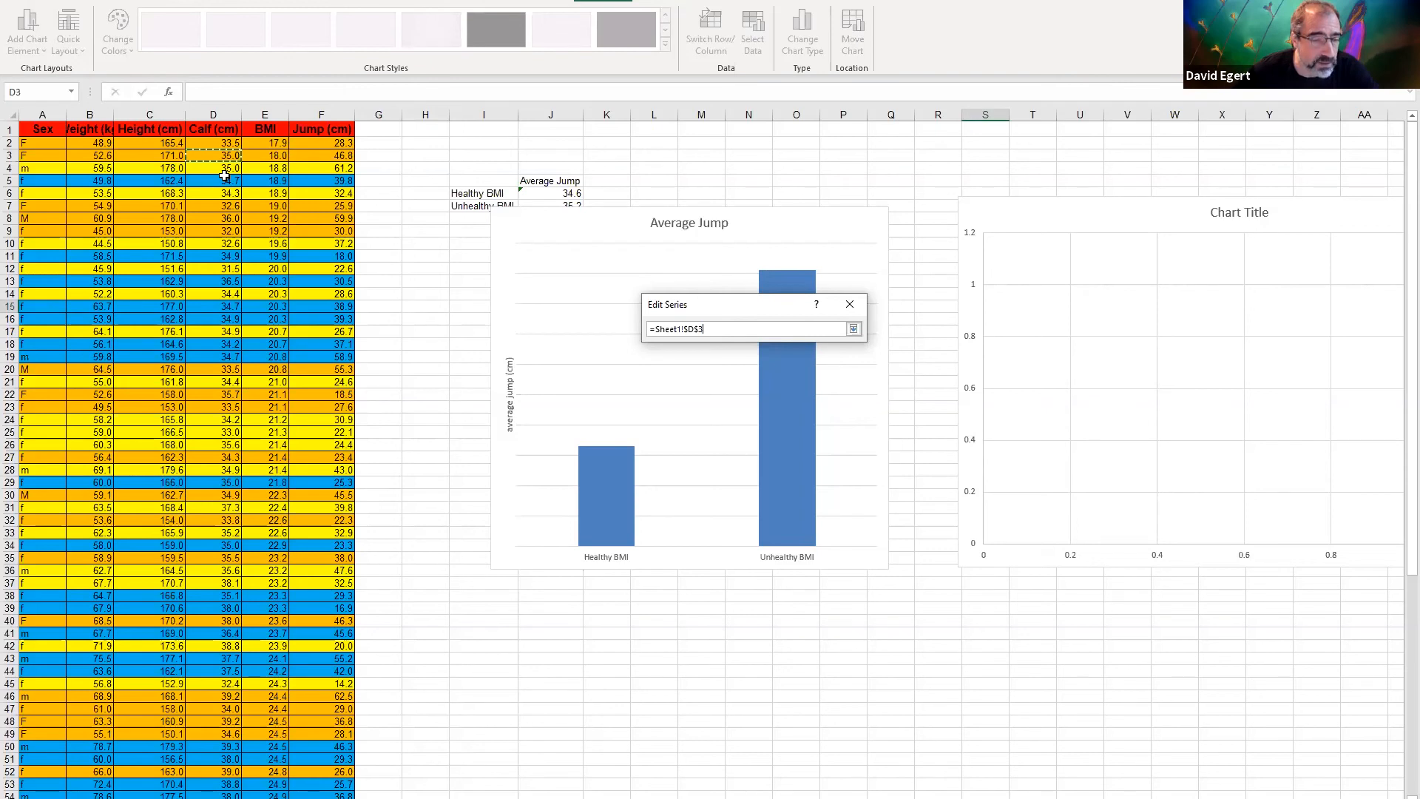
pyautogui.moveTo(225, 175); pyautogui.dragTo(202, 720)
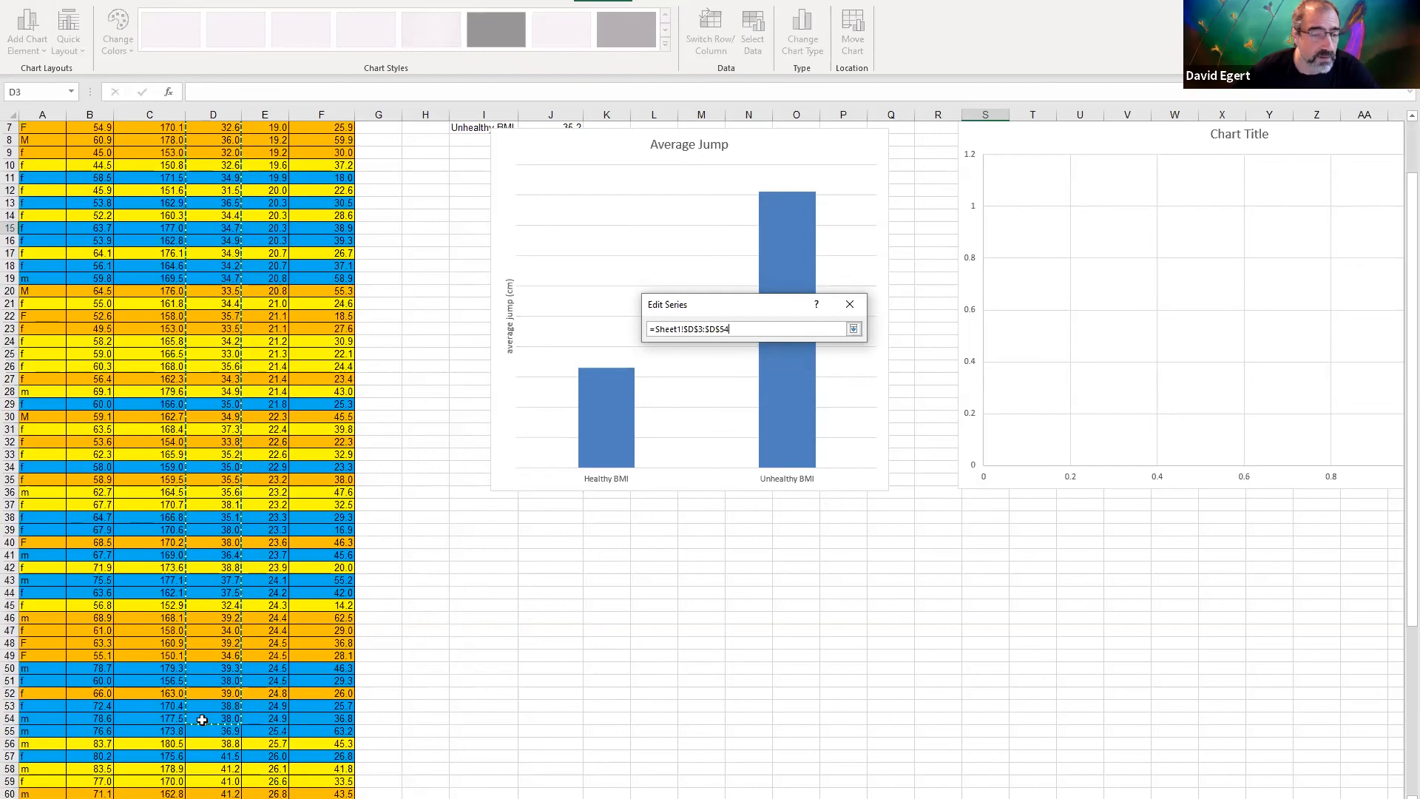
pyautogui.press('Return')
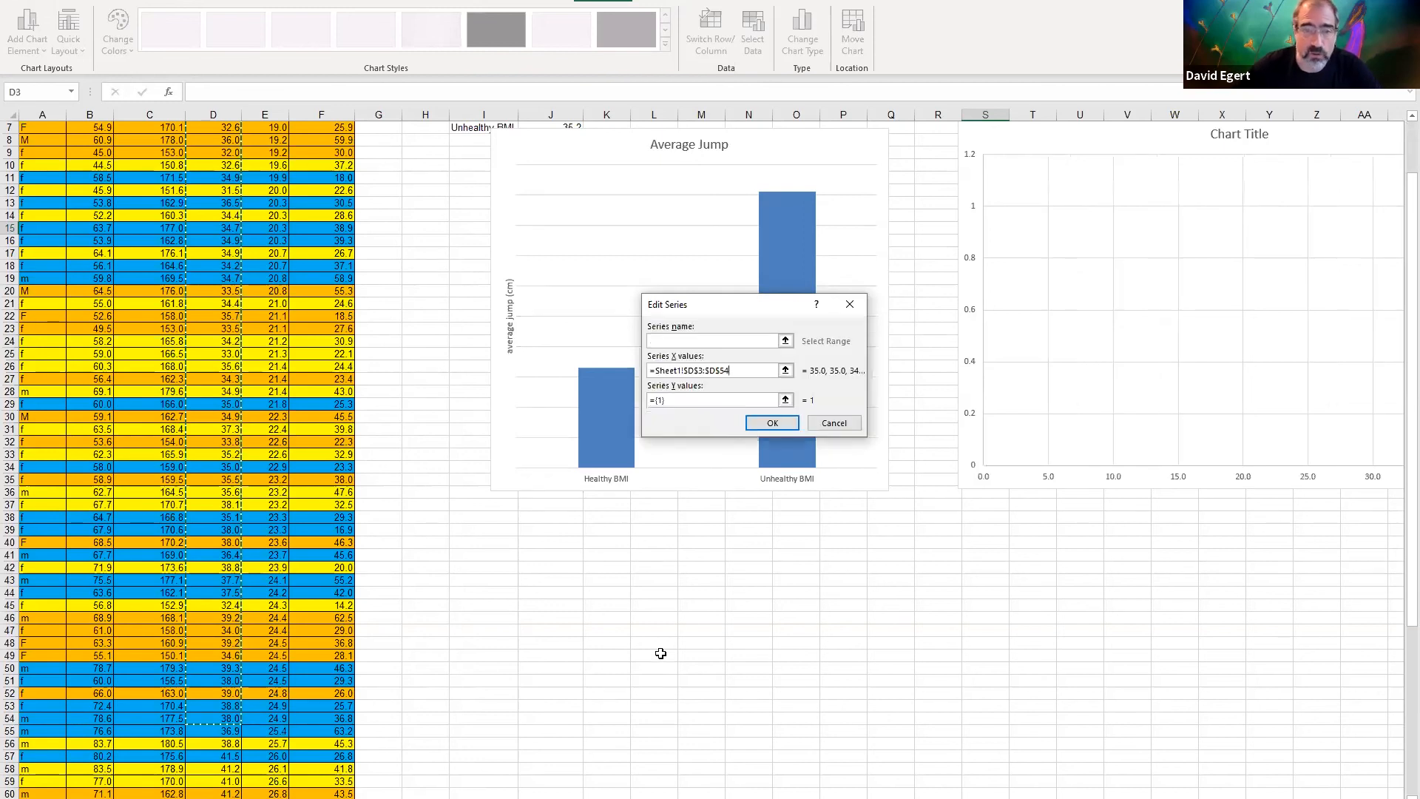
# Set the new series' Y values to the jump values F3:F54 and accept the chart's data source
pyautogui.click(785, 401)
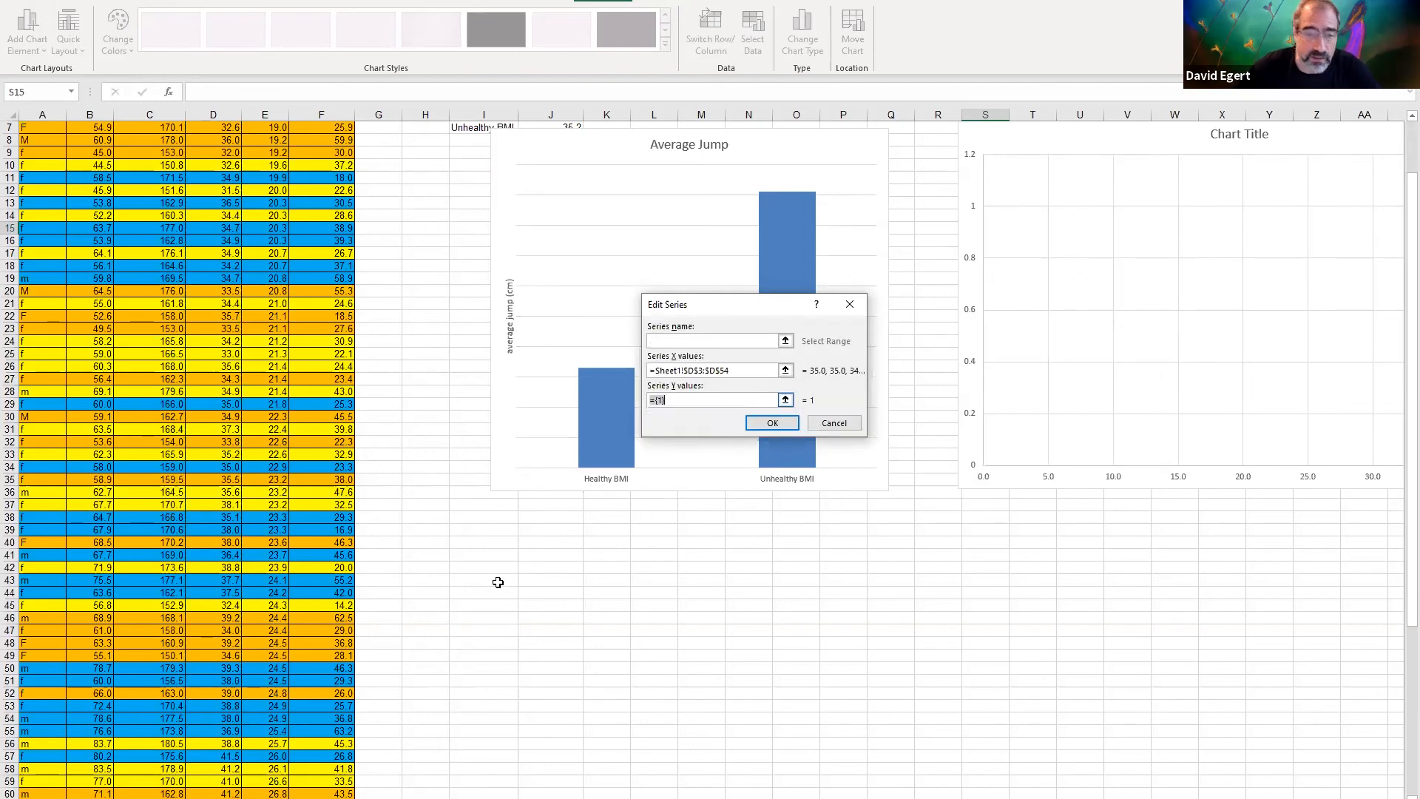
pyautogui.click(341, 718)
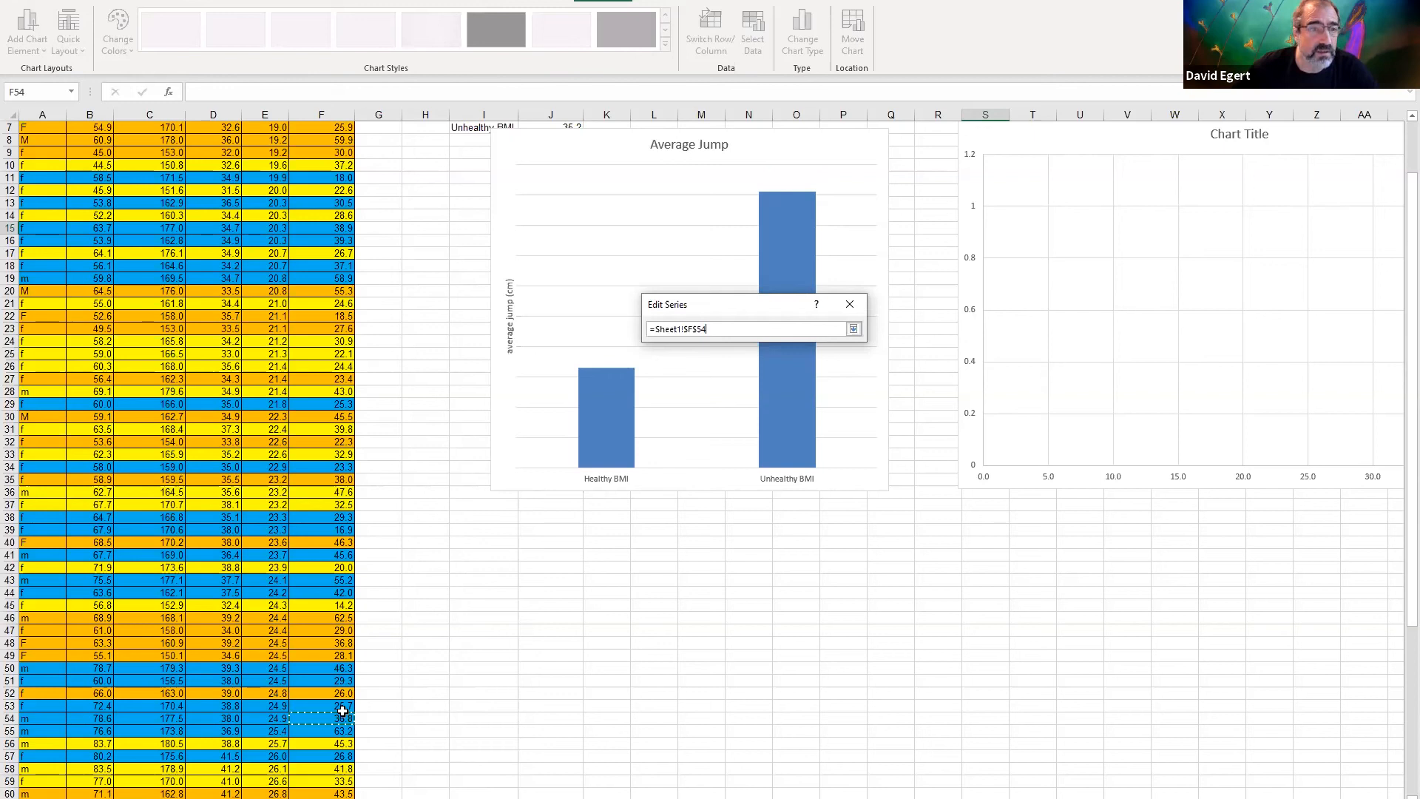
pyautogui.moveTo(343, 711); pyautogui.dragTo(335, 160)
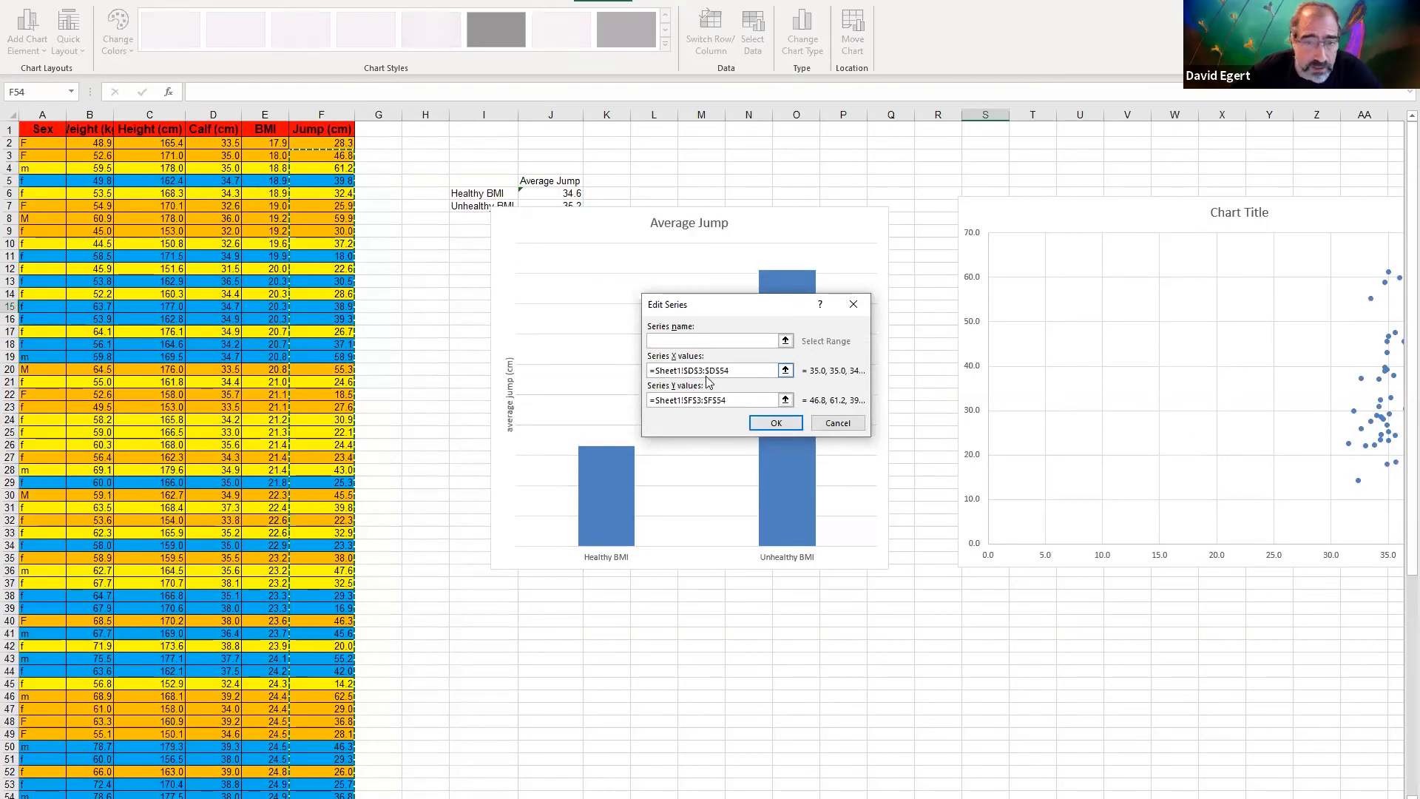
pyautogui.click(706, 373)
pyautogui.click(726, 370)
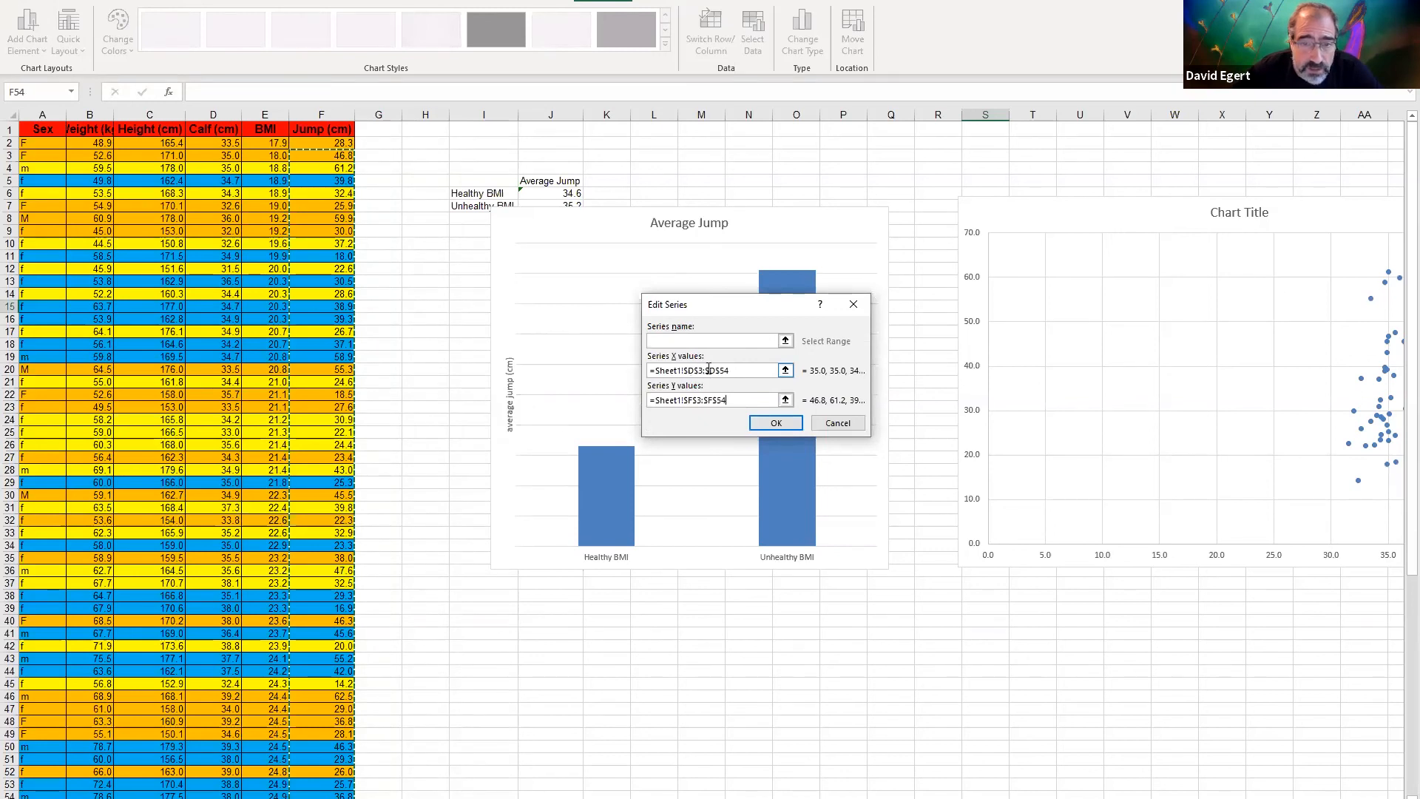
pyautogui.click(728, 400)
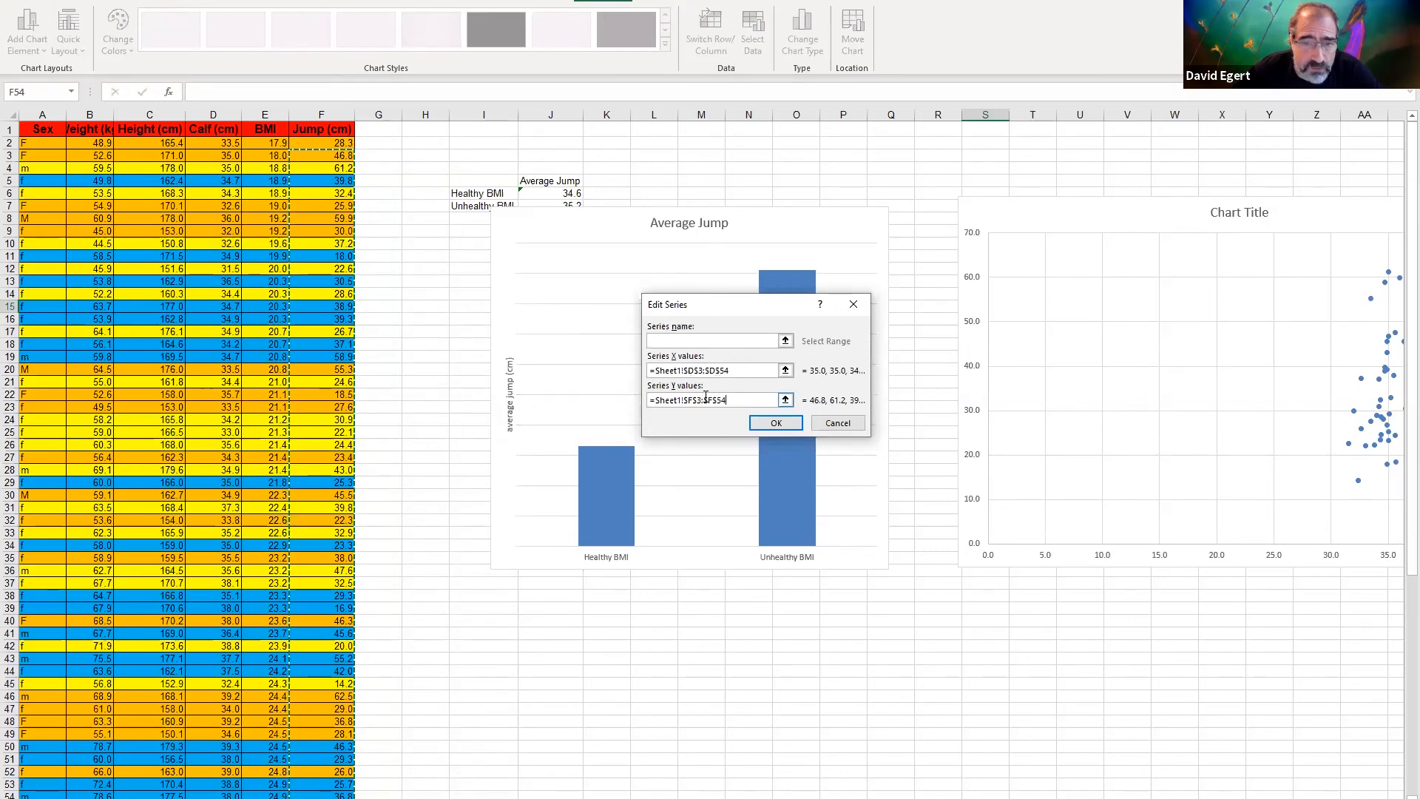
pyautogui.click(776, 423)
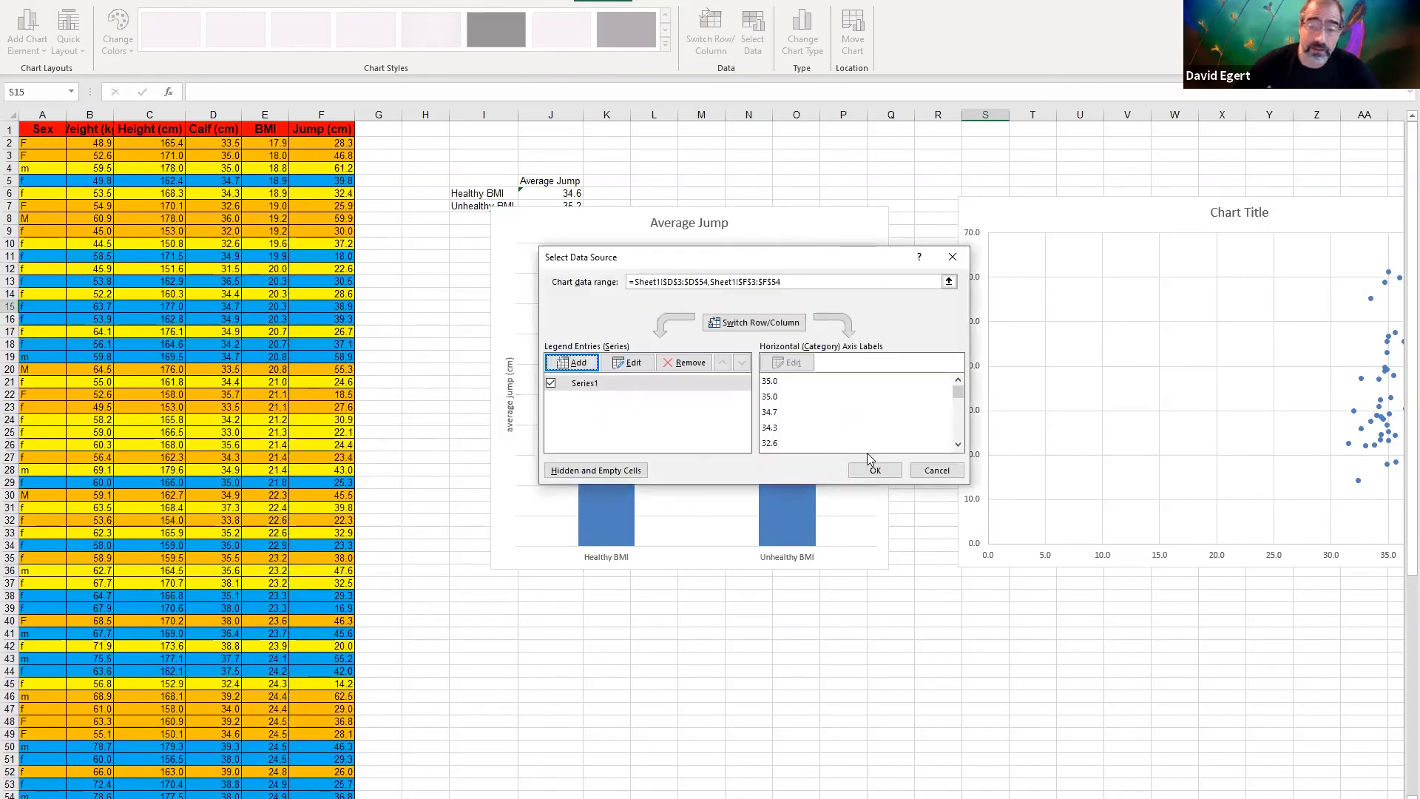
pyautogui.click(874, 472)
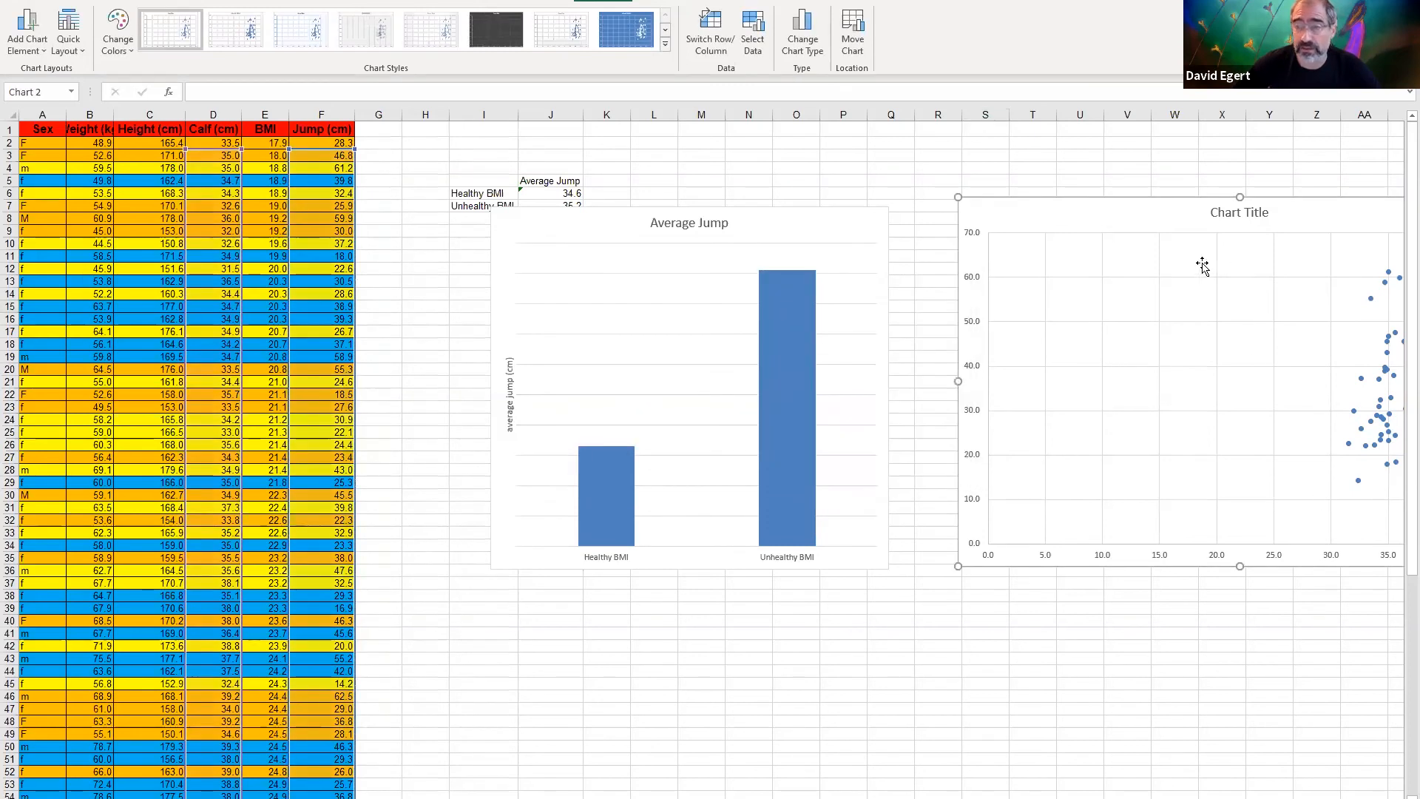
# Set the scatter chart's horizontal axis minimum to 30 and move the chart so it partly overlaps the column chart
pyautogui.moveTo(1149, 225)
pyautogui.mouseDown()
pyautogui.moveTo(998, 199)
pyautogui.moveTo(912, 330)
pyautogui.mouseUp()
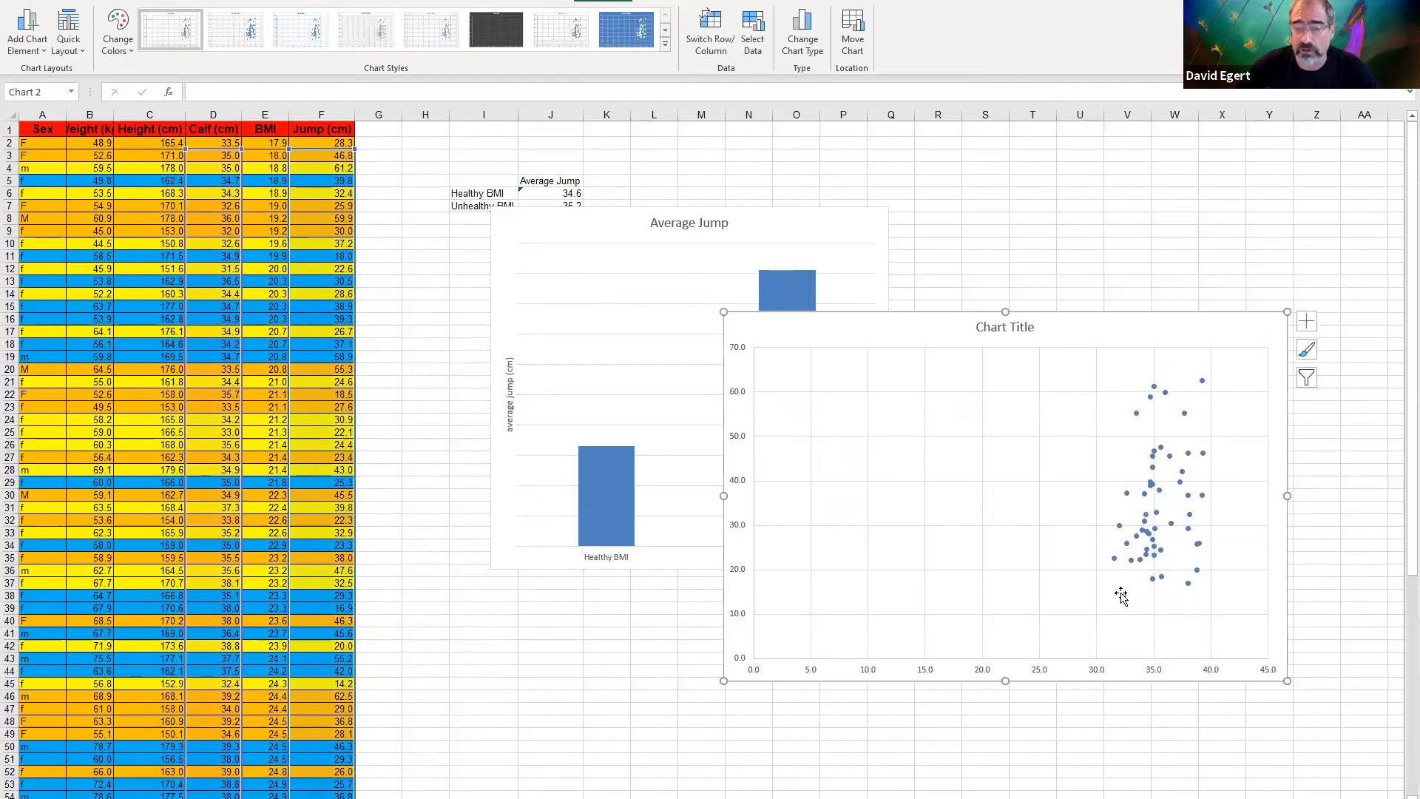
pyautogui.rightClick(1098, 668)
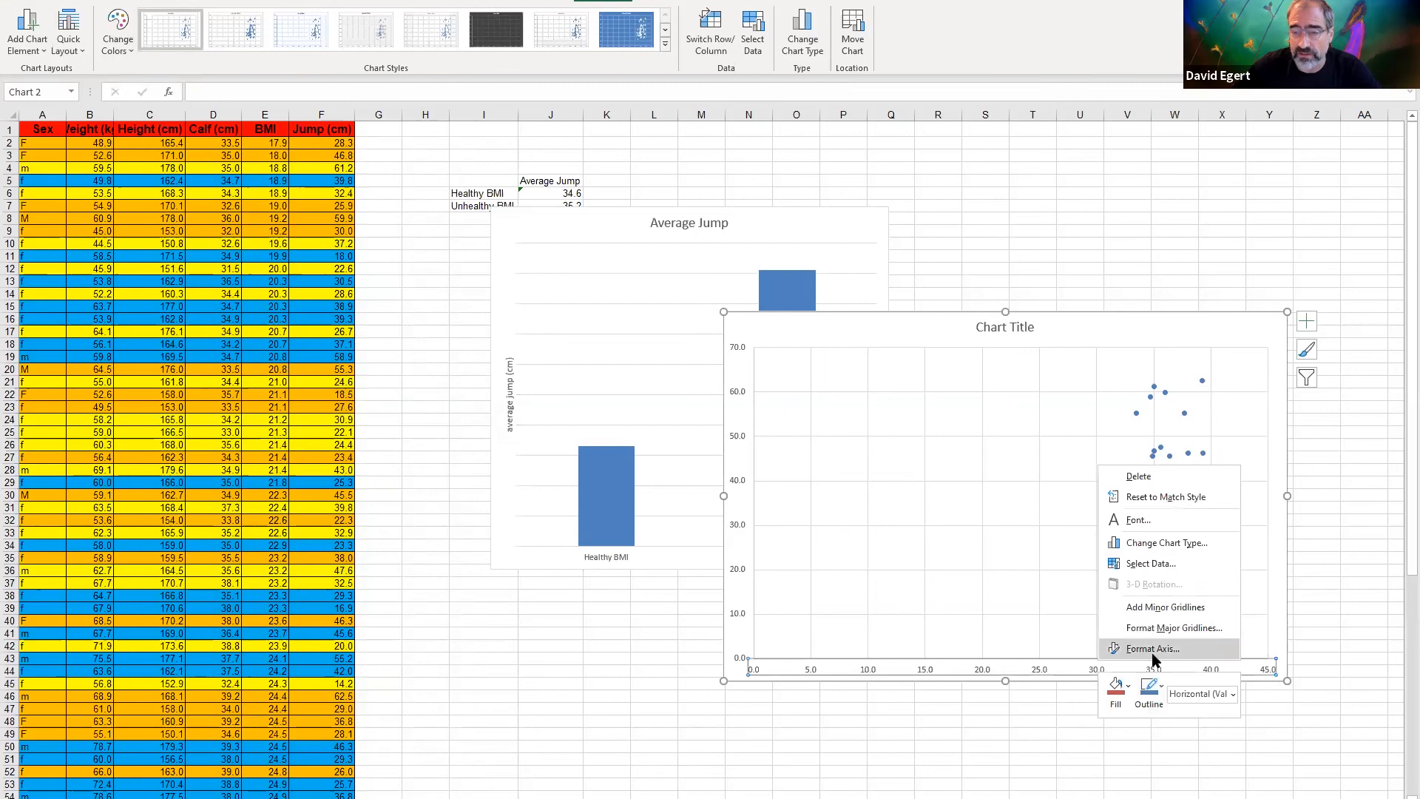
pyautogui.press('Return')
pyautogui.click(1333, 243)
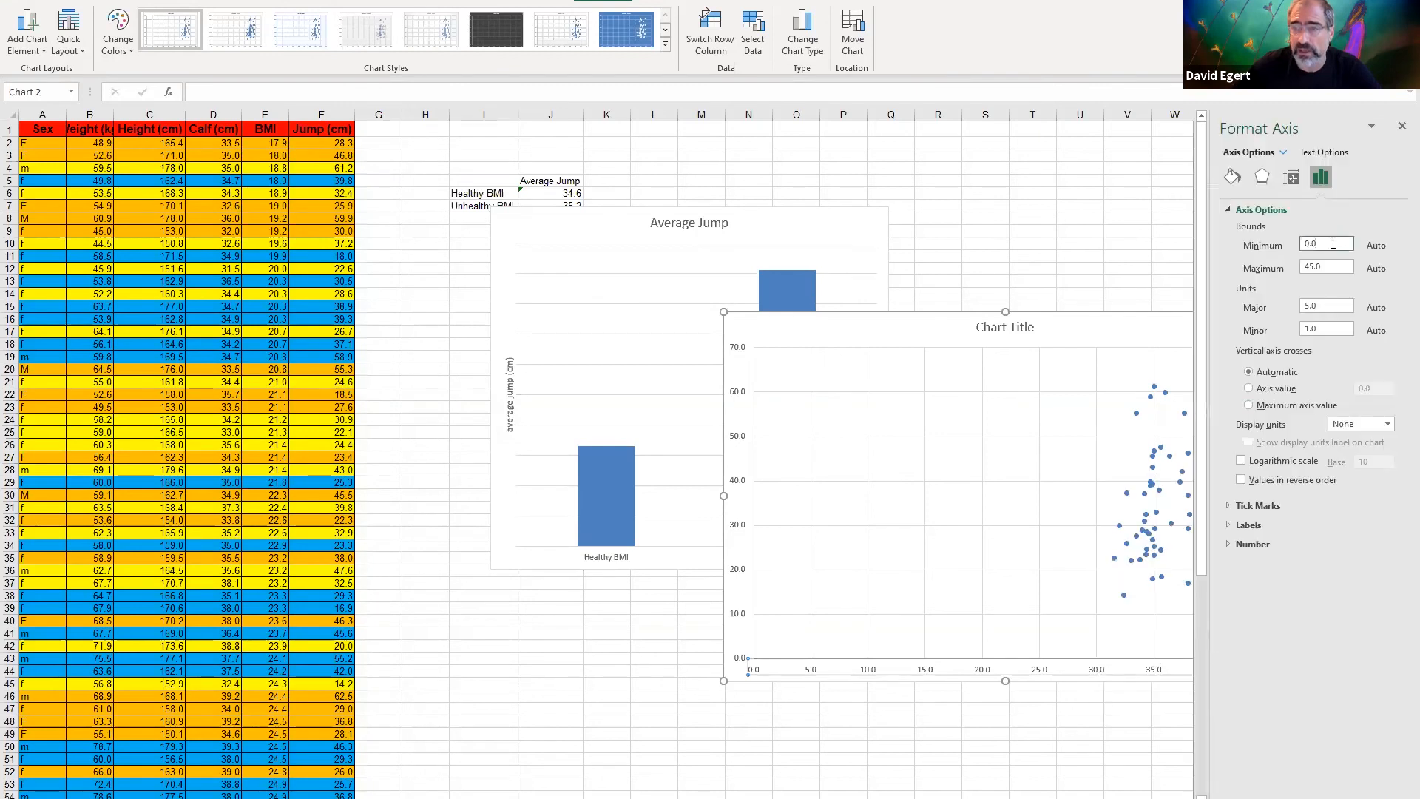
pyautogui.press('Return')
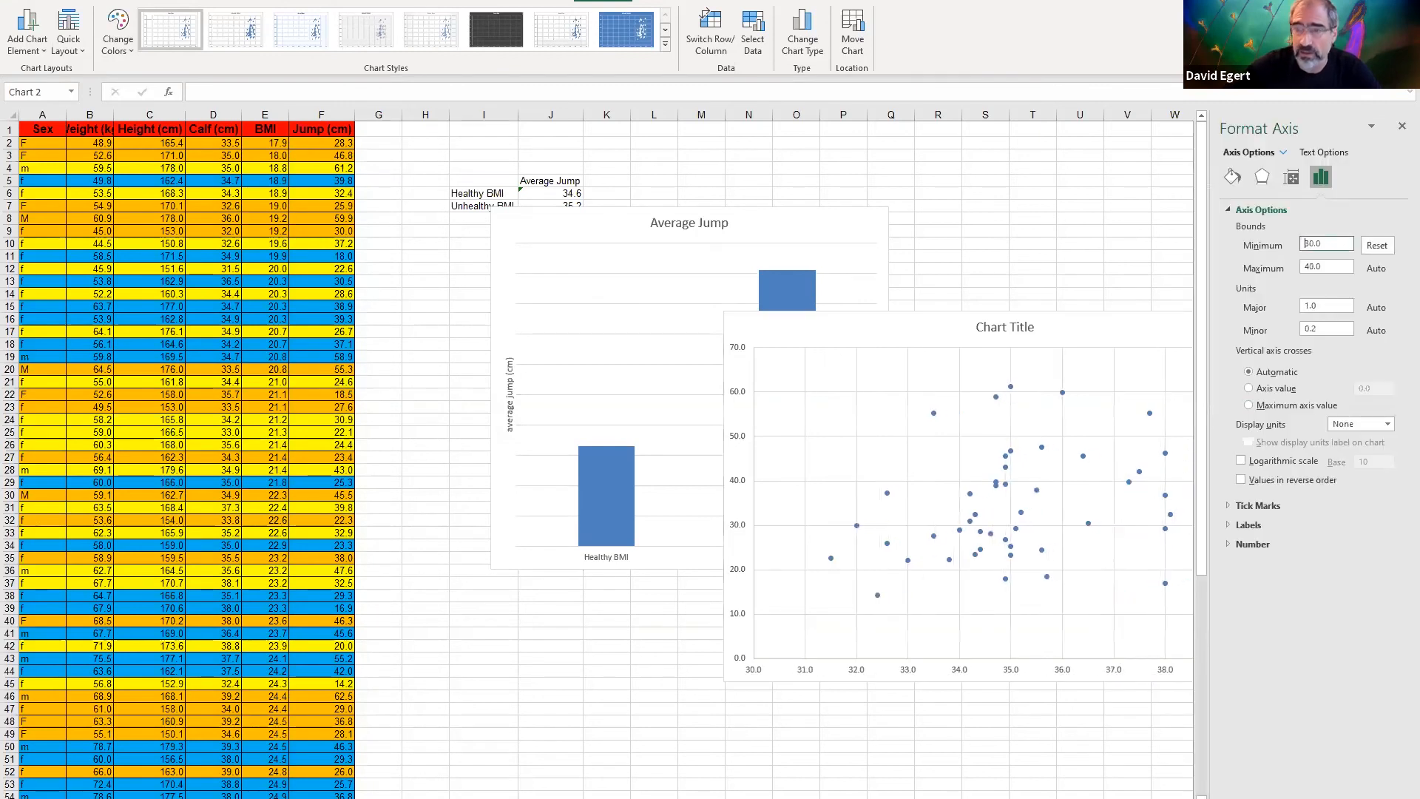
pyautogui.moveTo(1120, 325); pyautogui.dragTo(1020, 385)
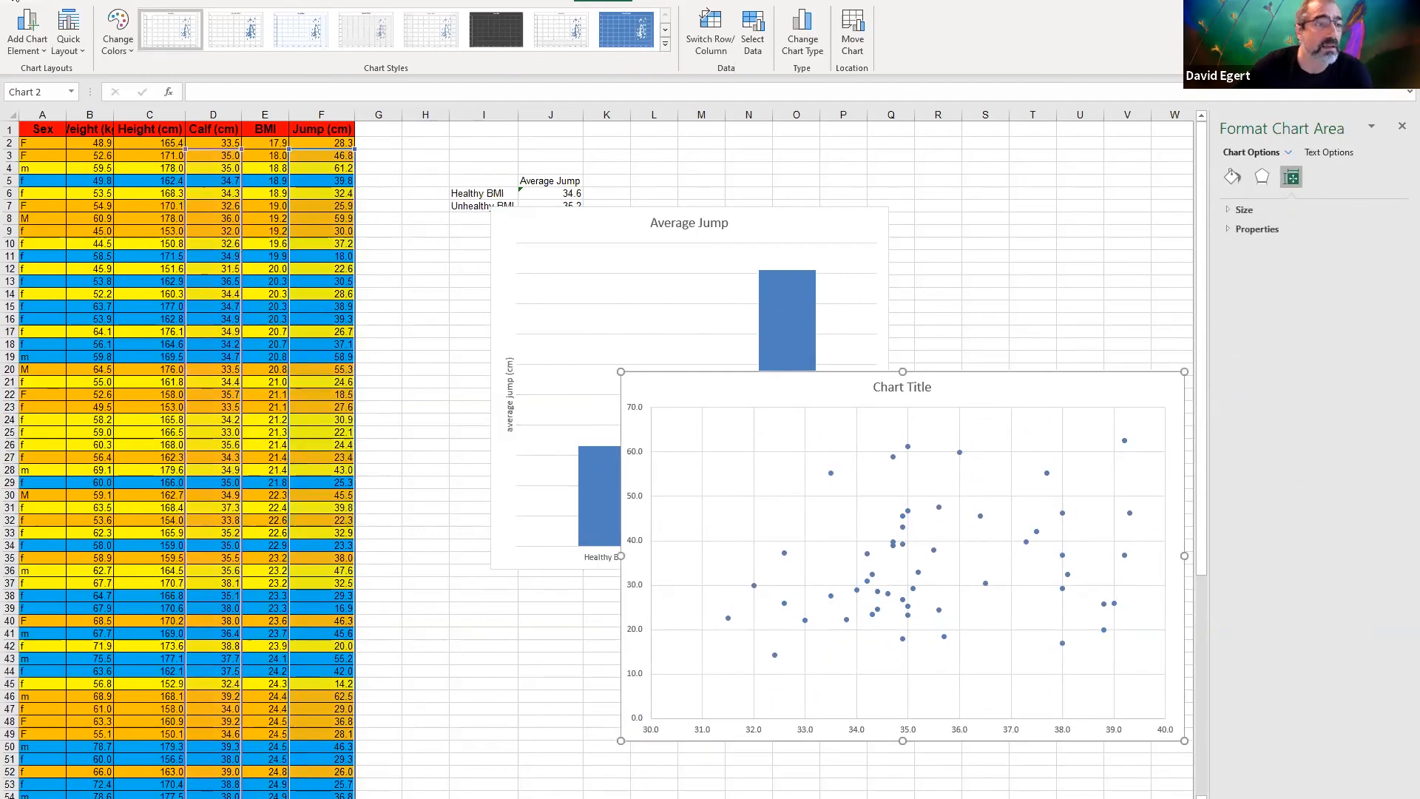
# Add a primary horizontal axis title to the scatter chart reading "calf circumference (cm)"
pyautogui.click(15, 1)
pyautogui.click(16, 3)
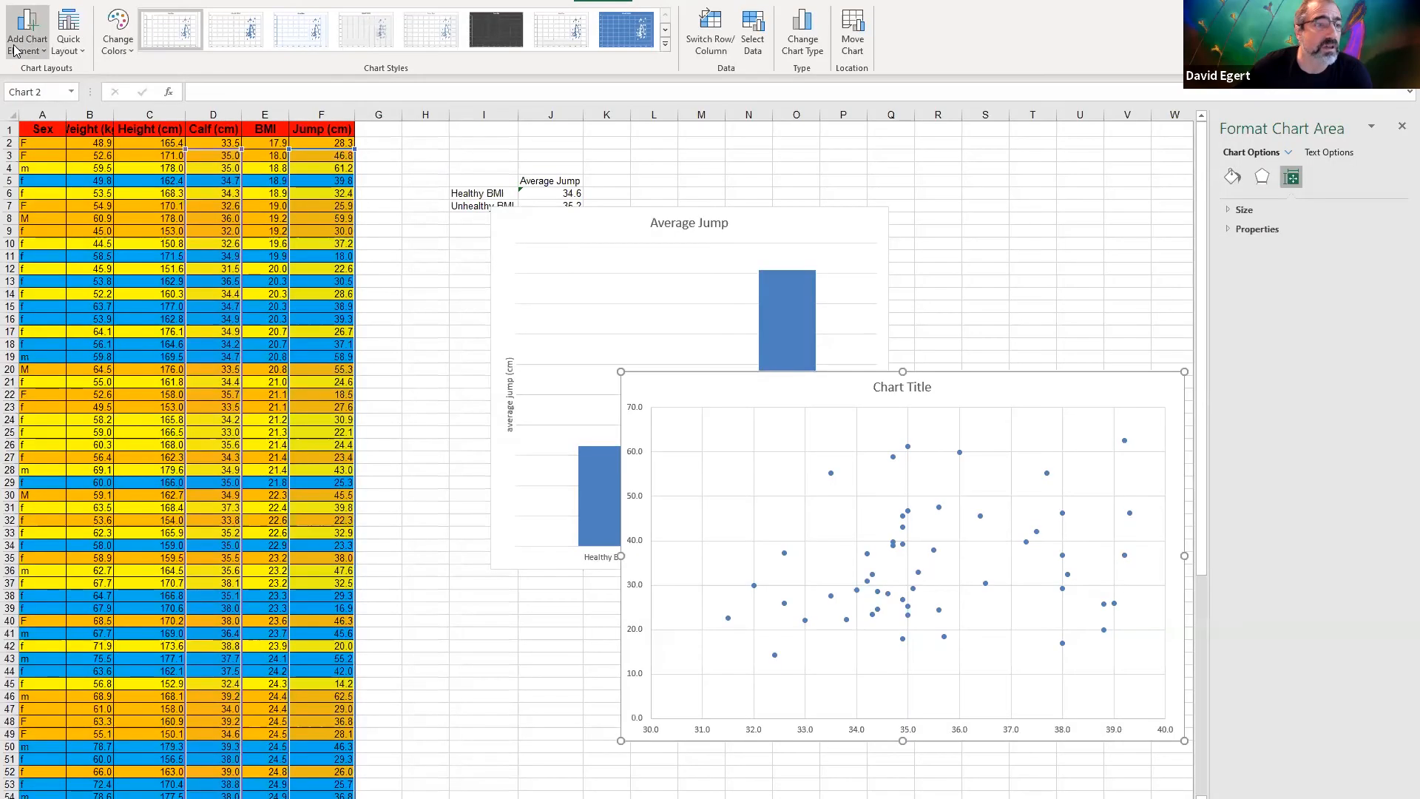
pyautogui.click(148, 102)
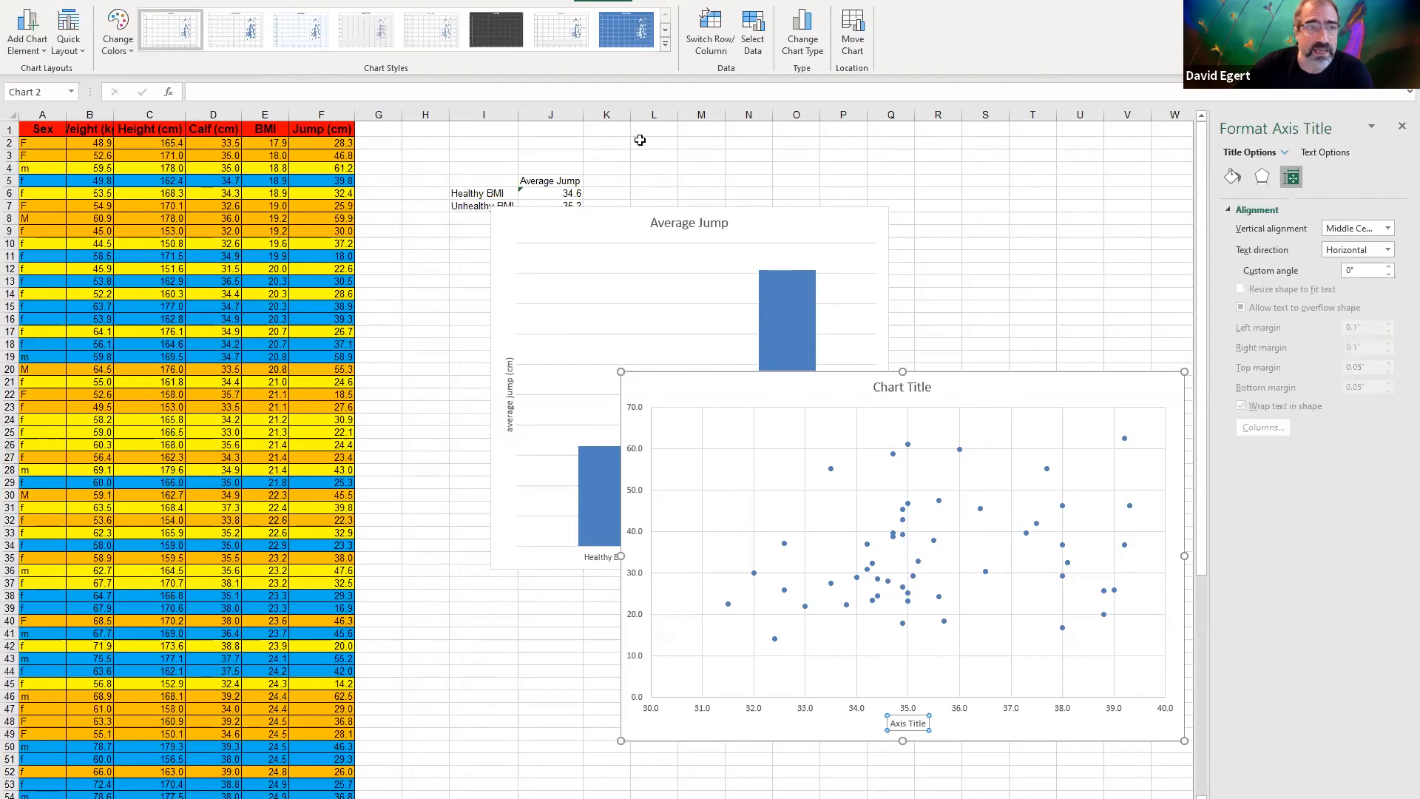
pyautogui.click(630, 91)
pyautogui.write('cal')
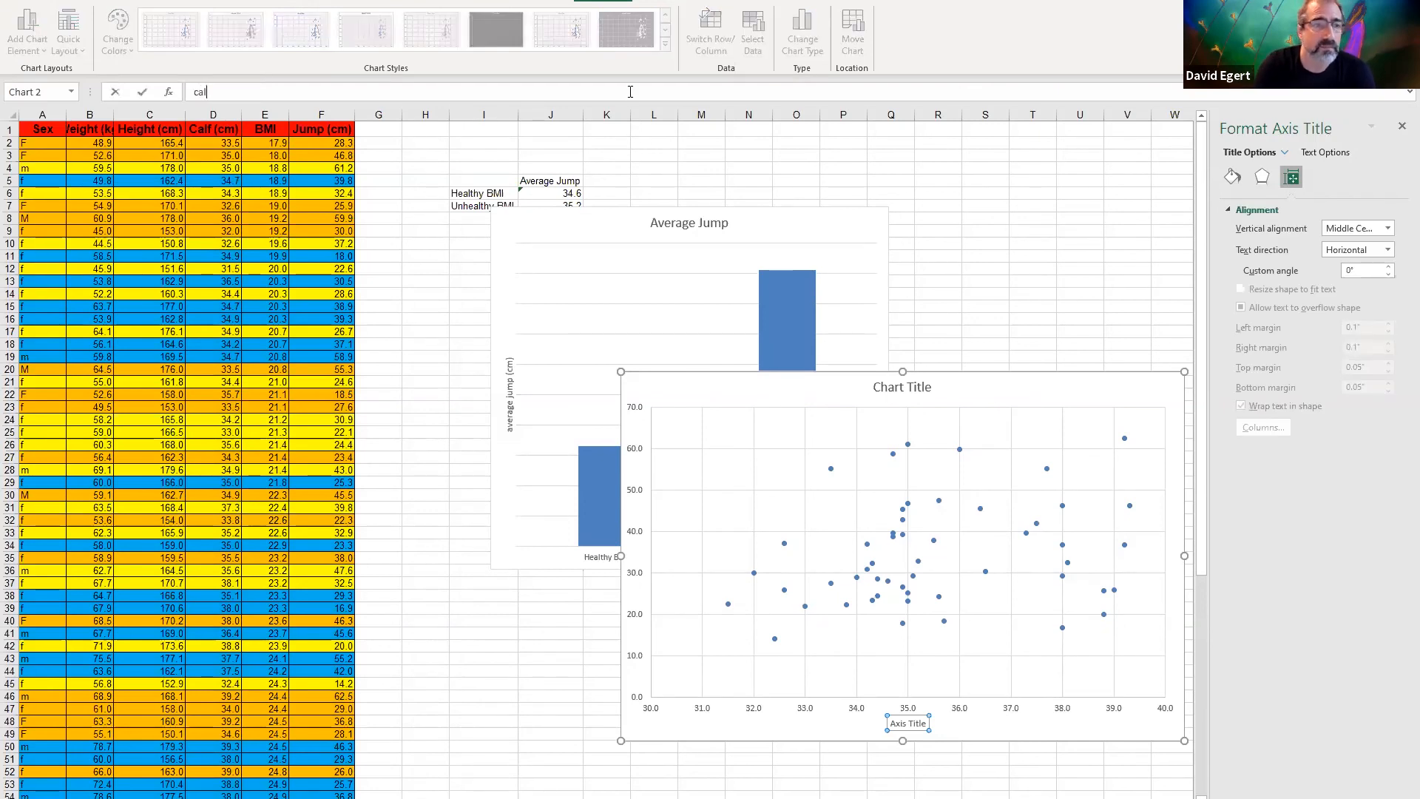
pyautogui.write('f circumference (cm')
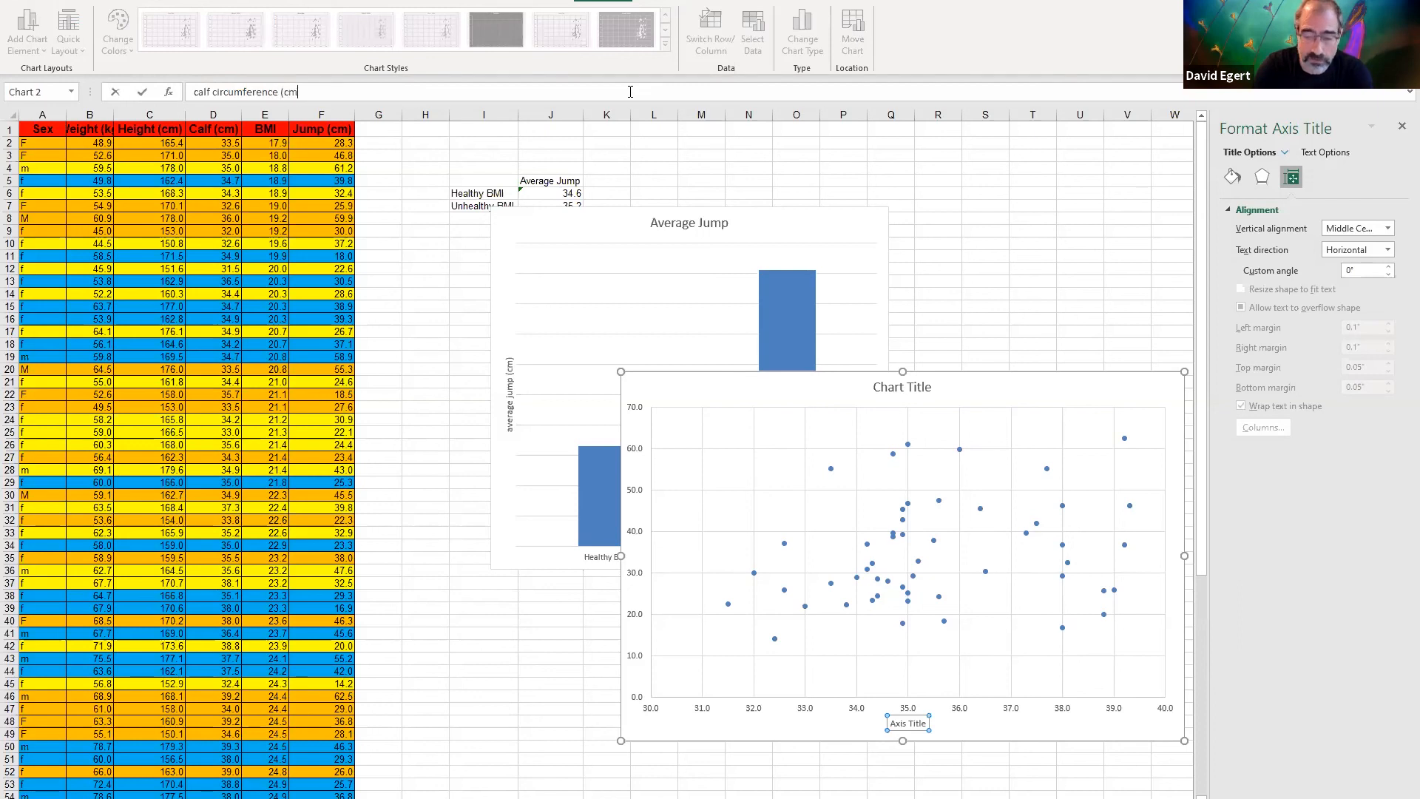
pyautogui.press('Return')
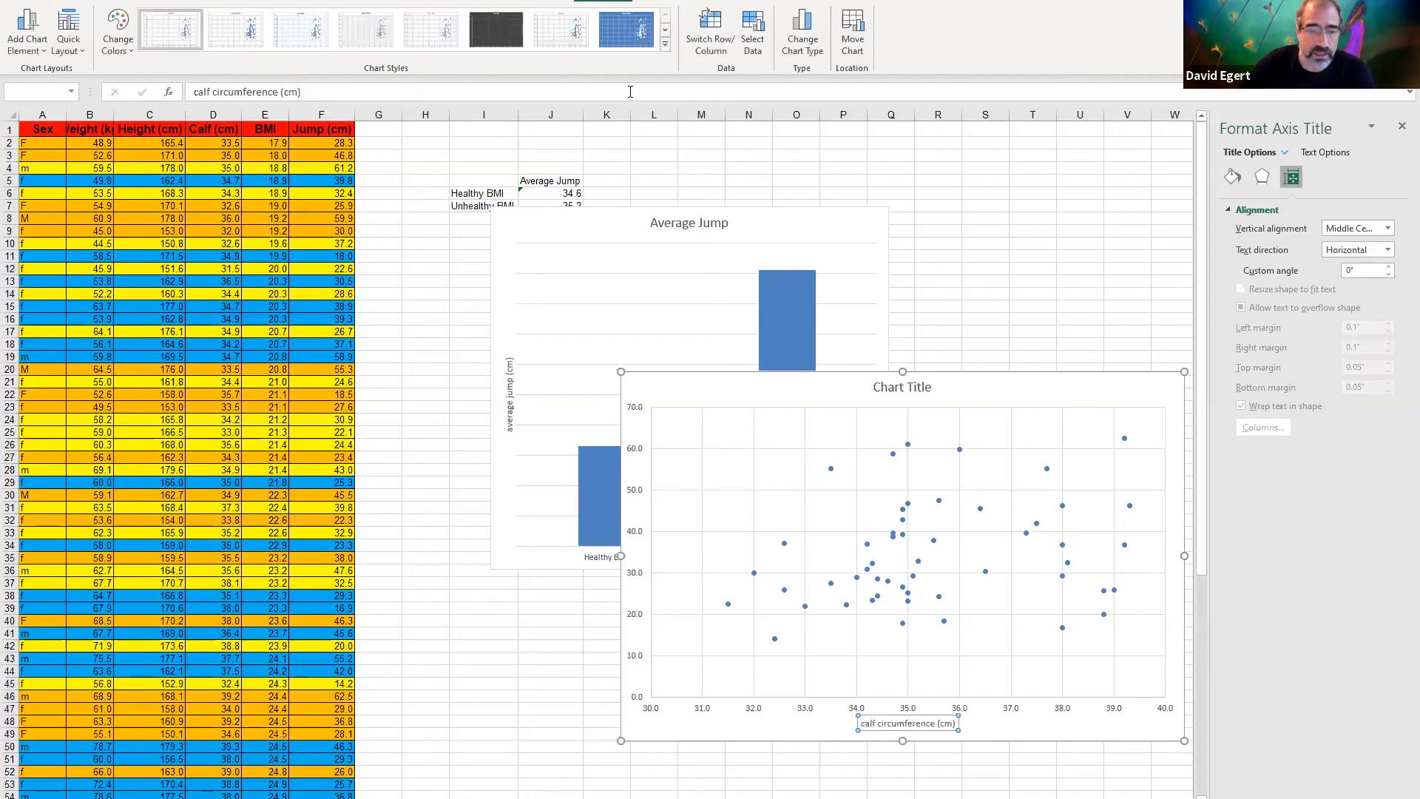
# Add a primary vertical axis title to the scatter chart reading "jump (cm)"
pyautogui.click(35, 37)
pyautogui.moveTo(54, 91)
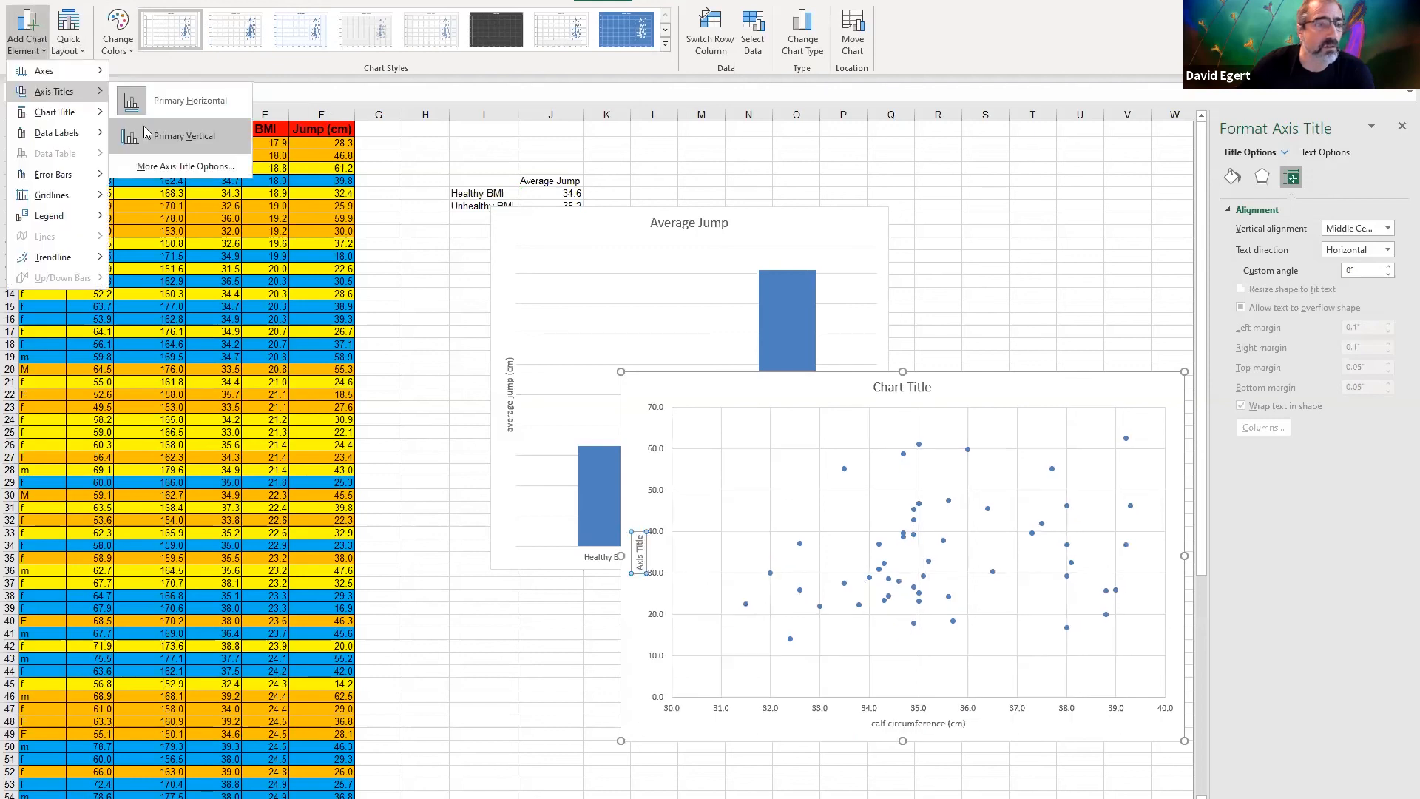
pyautogui.click(146, 133)
pyautogui.write('jump (cm')
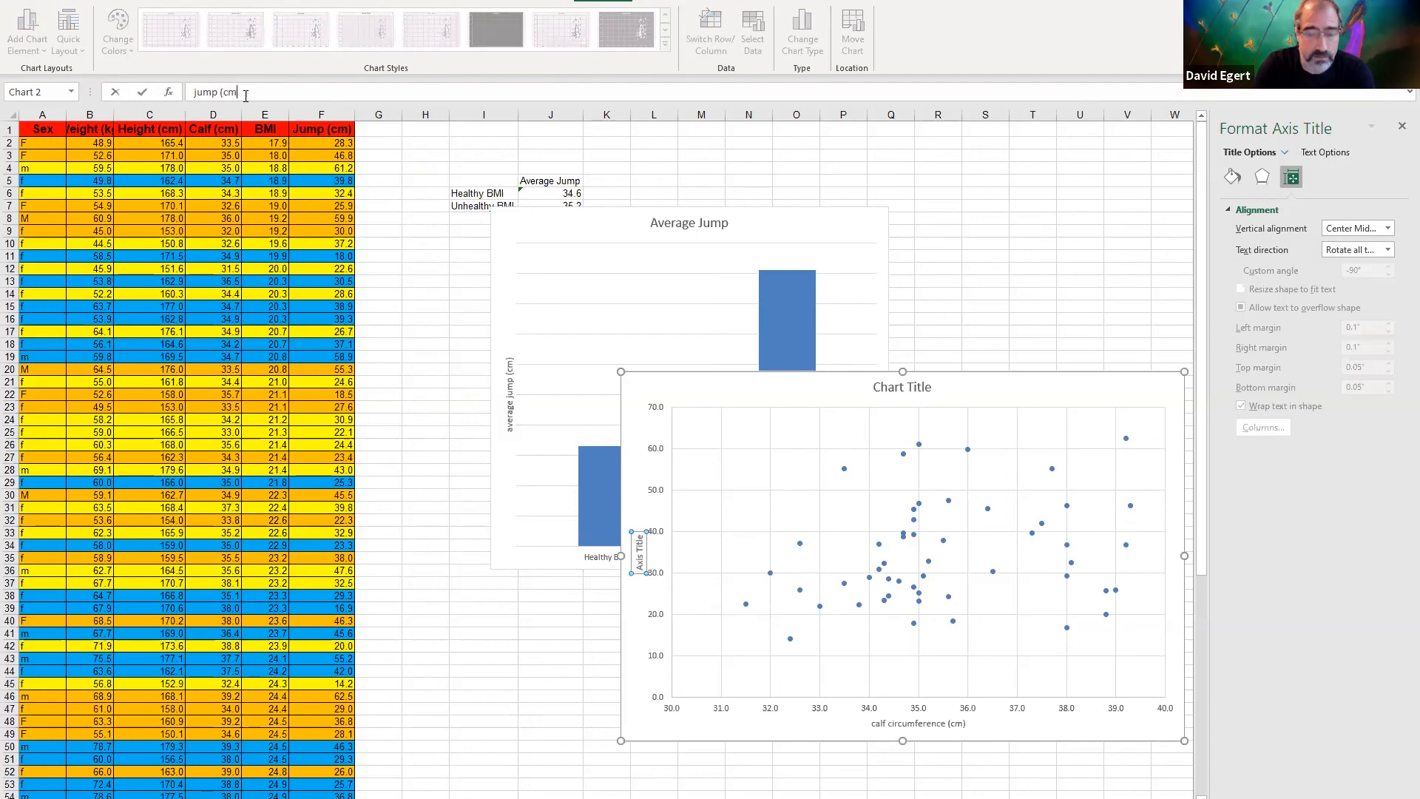
pyautogui.write(')')
pyautogui.press('Return')
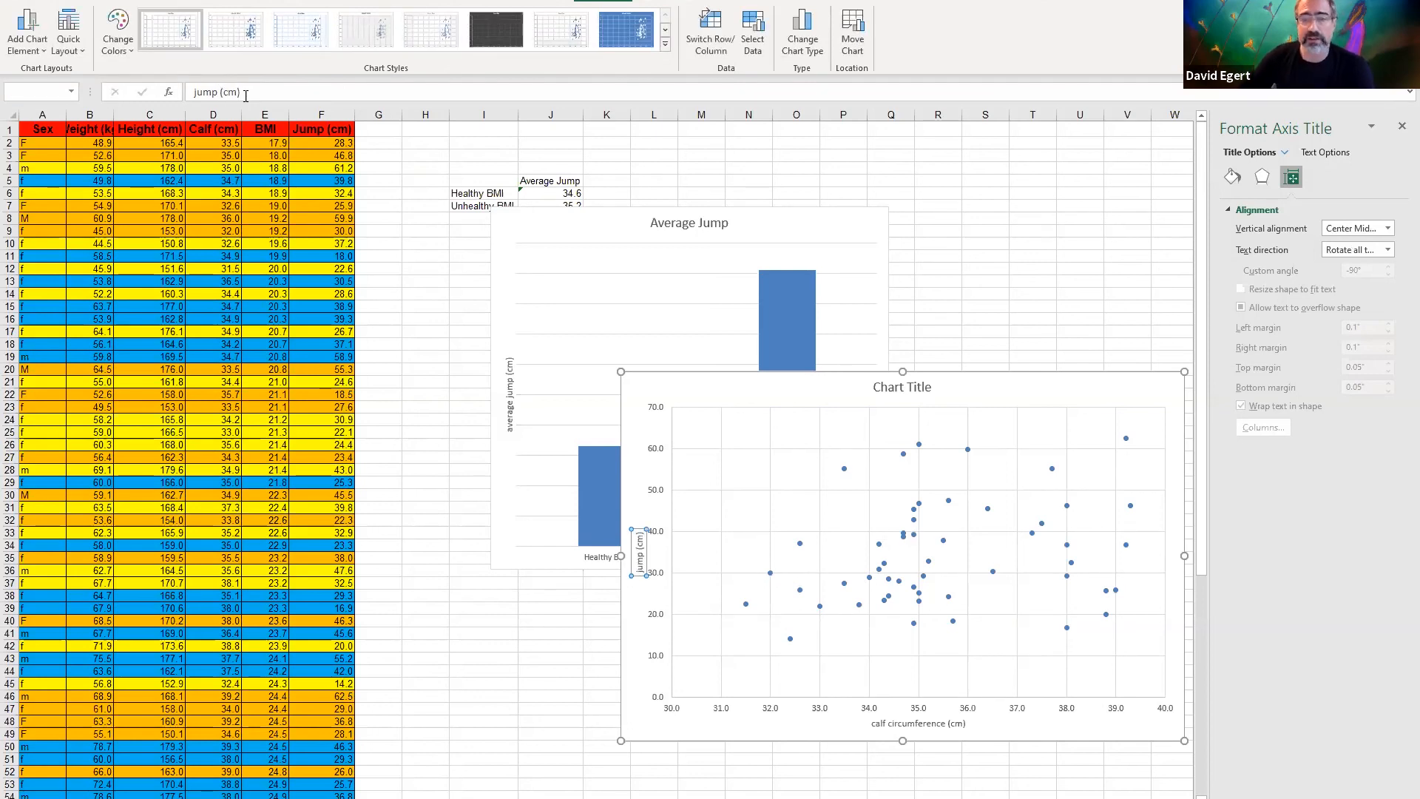
# Change the scatter chart's title to "calf circumference vs. jump for subjects w/ healthy BMI"
pyautogui.click(907, 393)
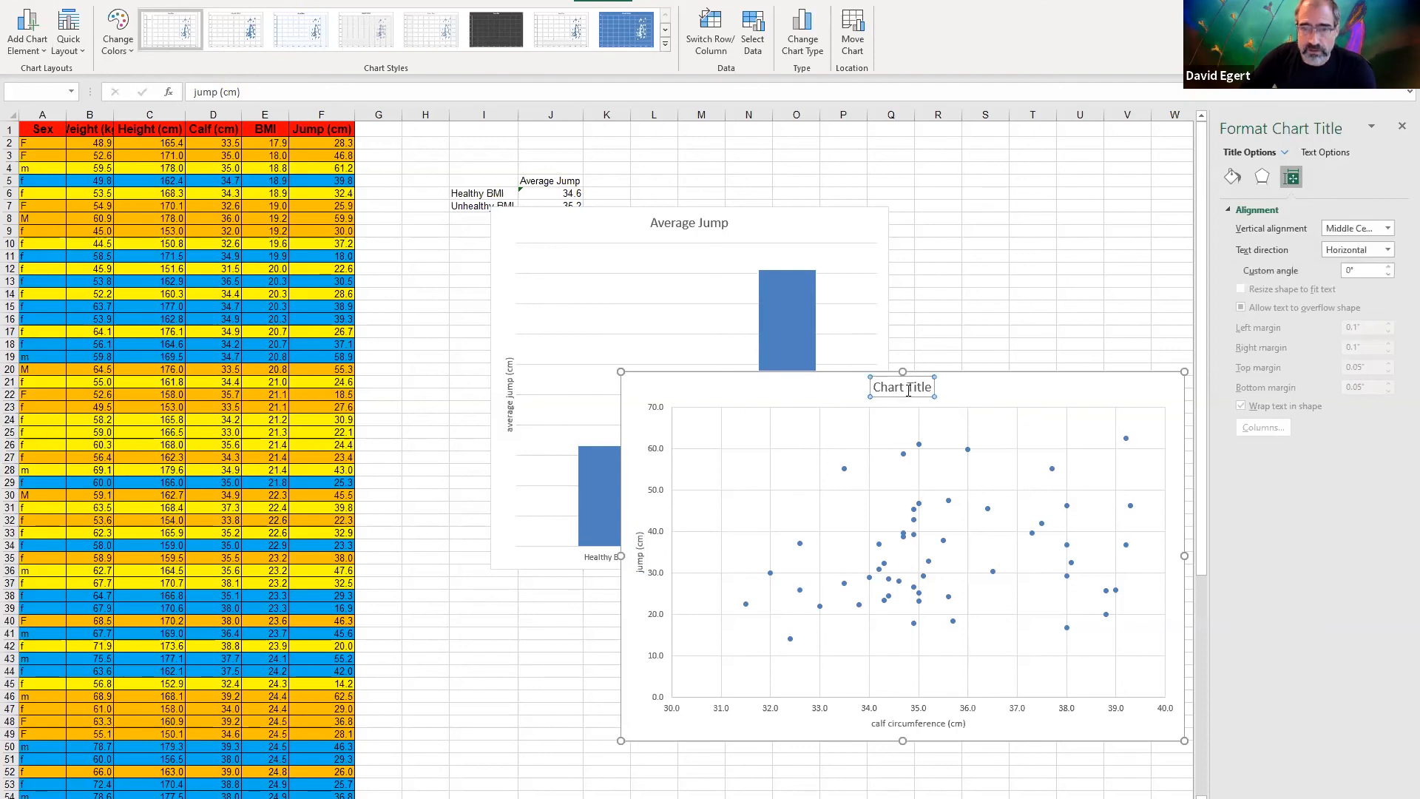
pyautogui.tripleClick(908, 390)
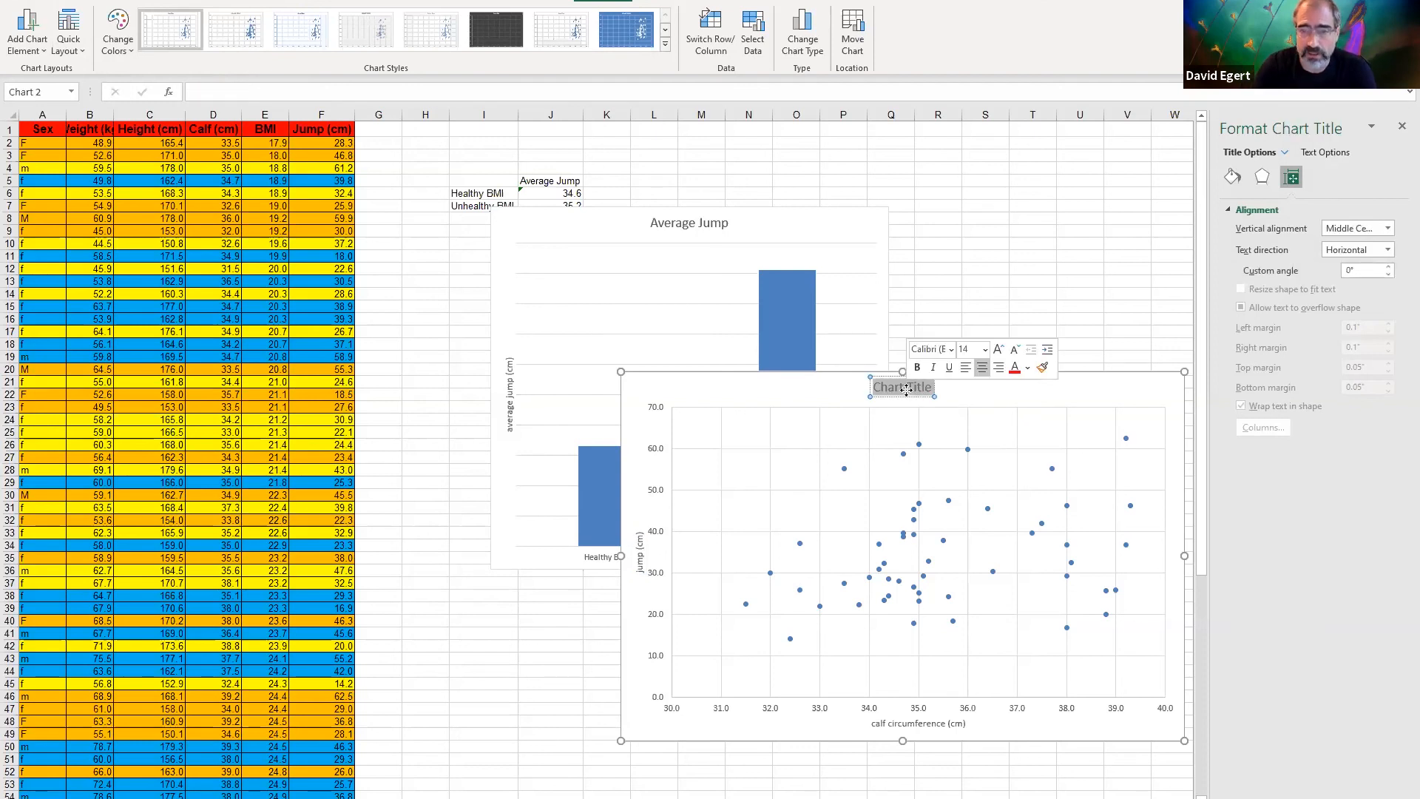
pyautogui.write('calf circumference f')
pyautogui.press('BackSpace')
pyautogui.write('vs. jump')
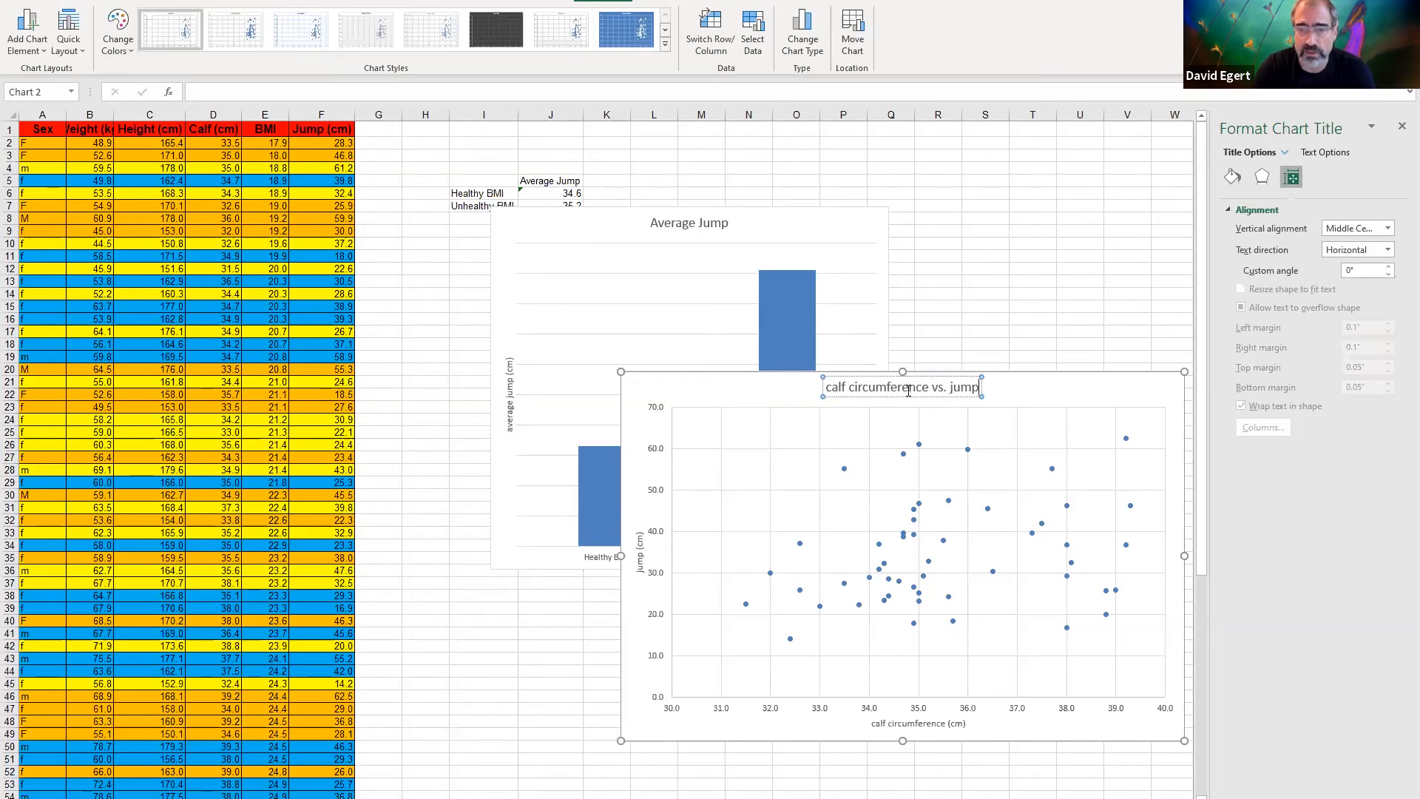
pyautogui.write(' for sub')
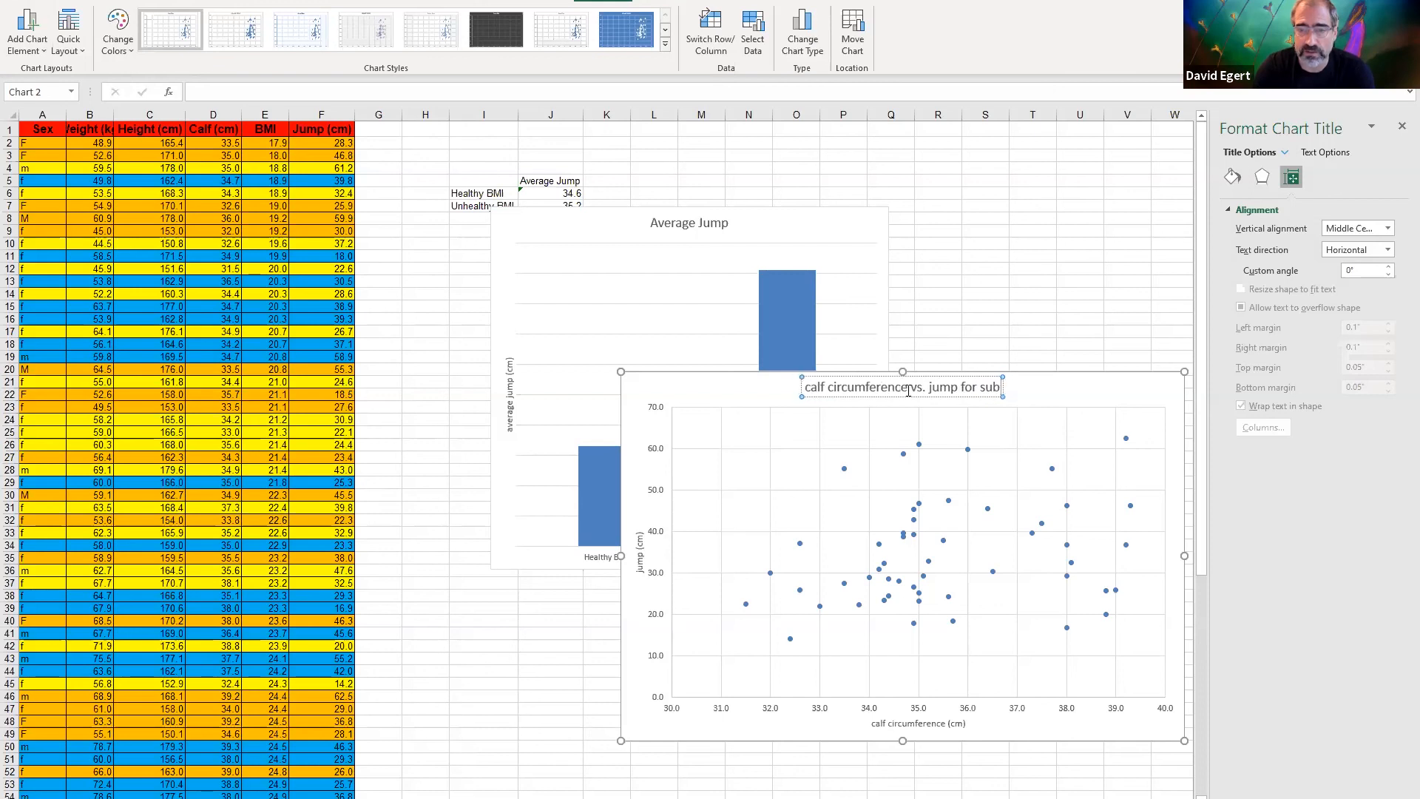
pyautogui.write('jects w/')
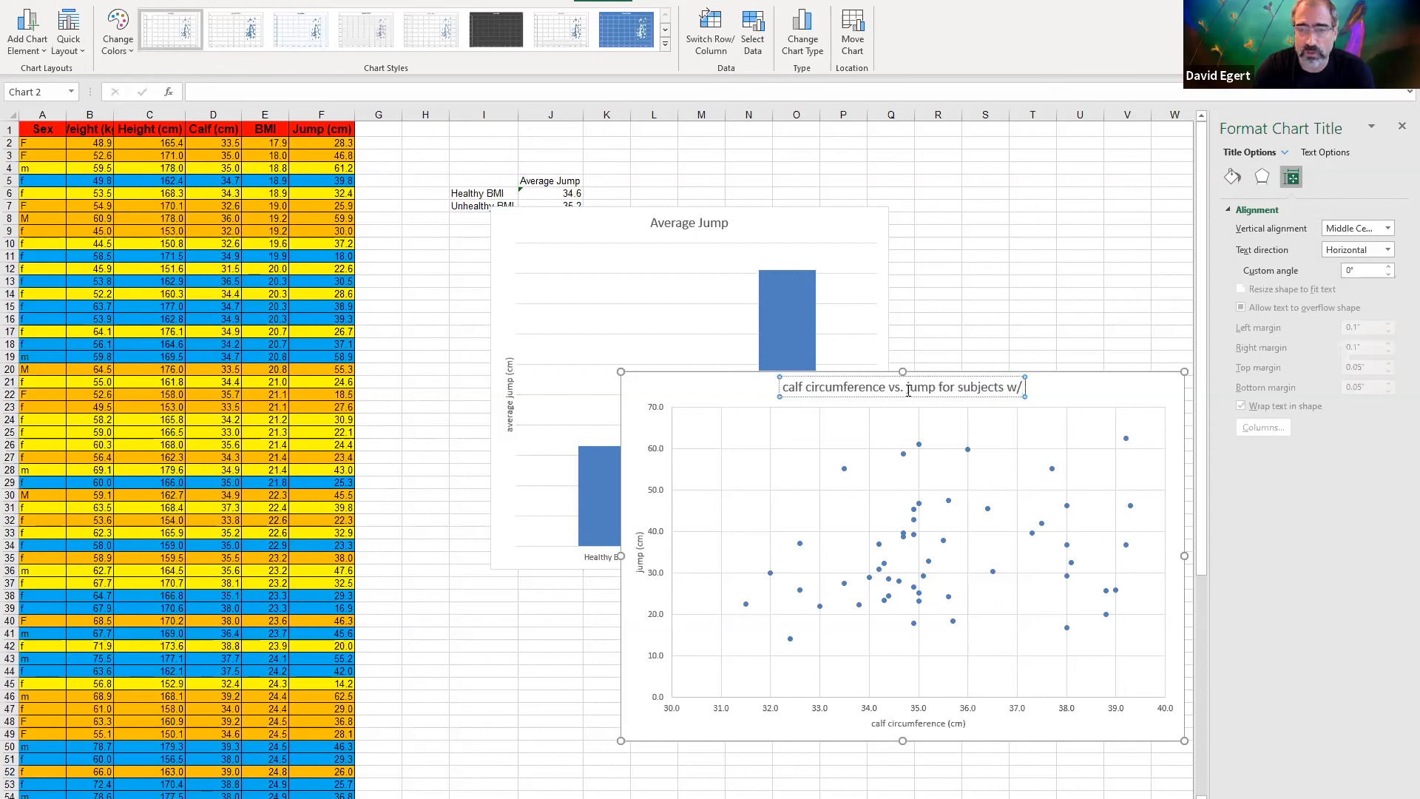
pyautogui.write(' healthy BMI')
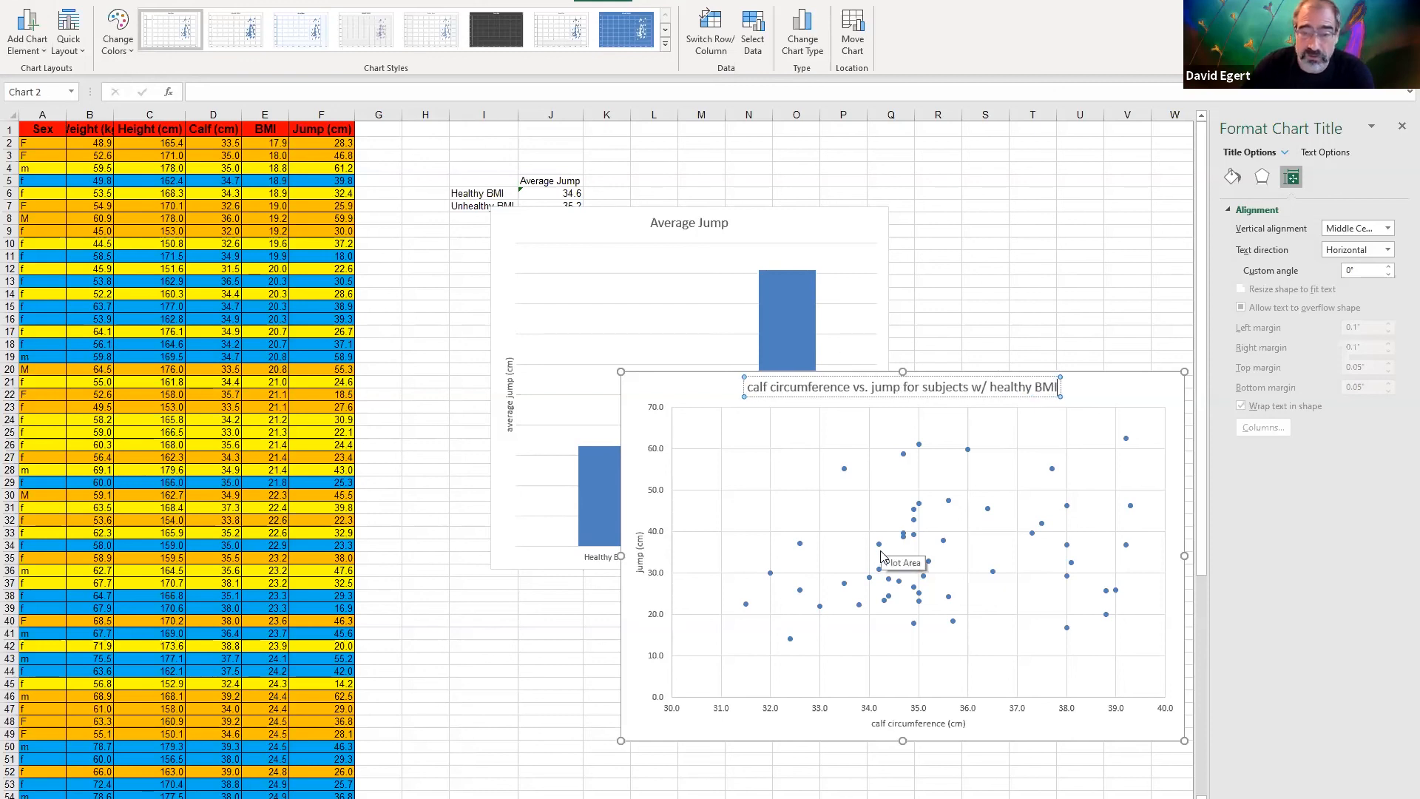
pyautogui.click(916, 518)
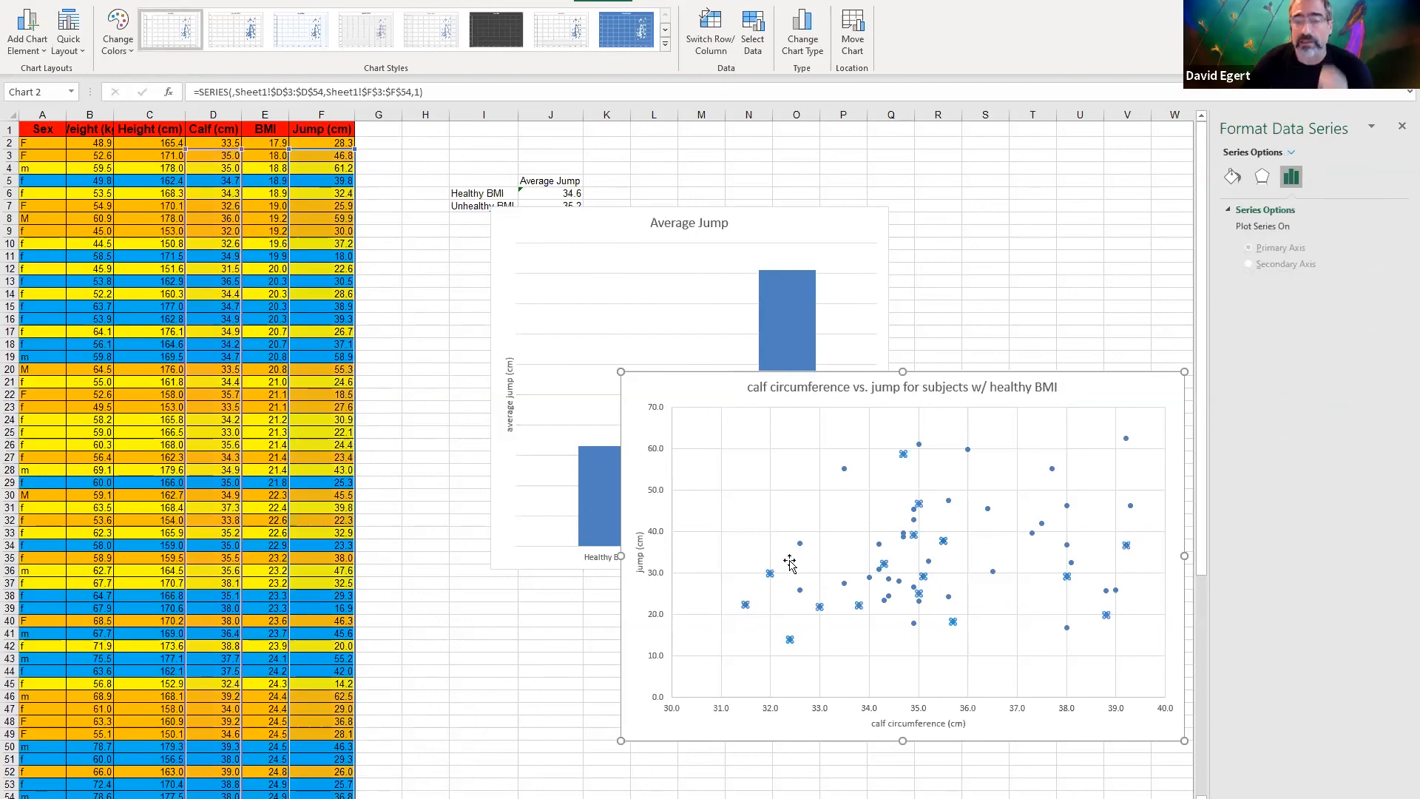